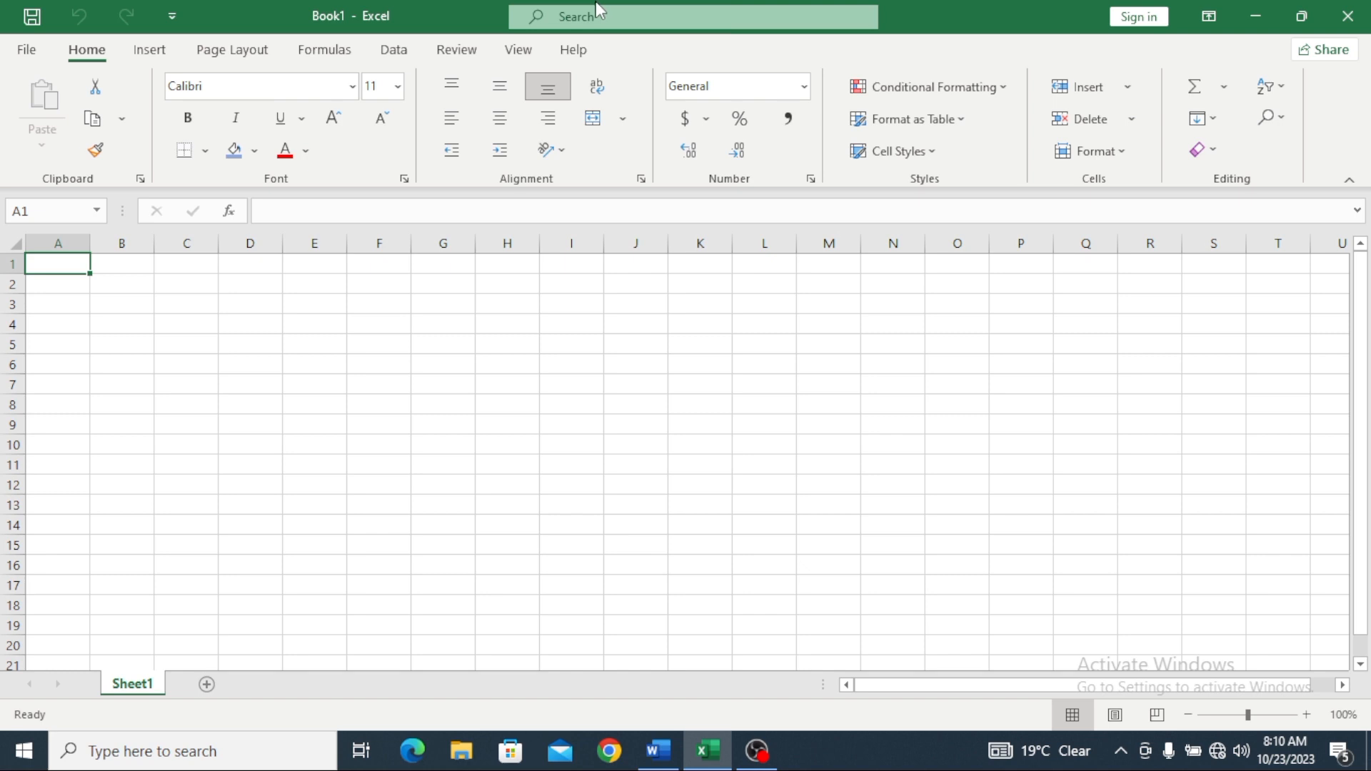
Step: Create a new blank workbook, Book3, from the File start page
{"action": "left_click", "coordinate": [26, 50]}
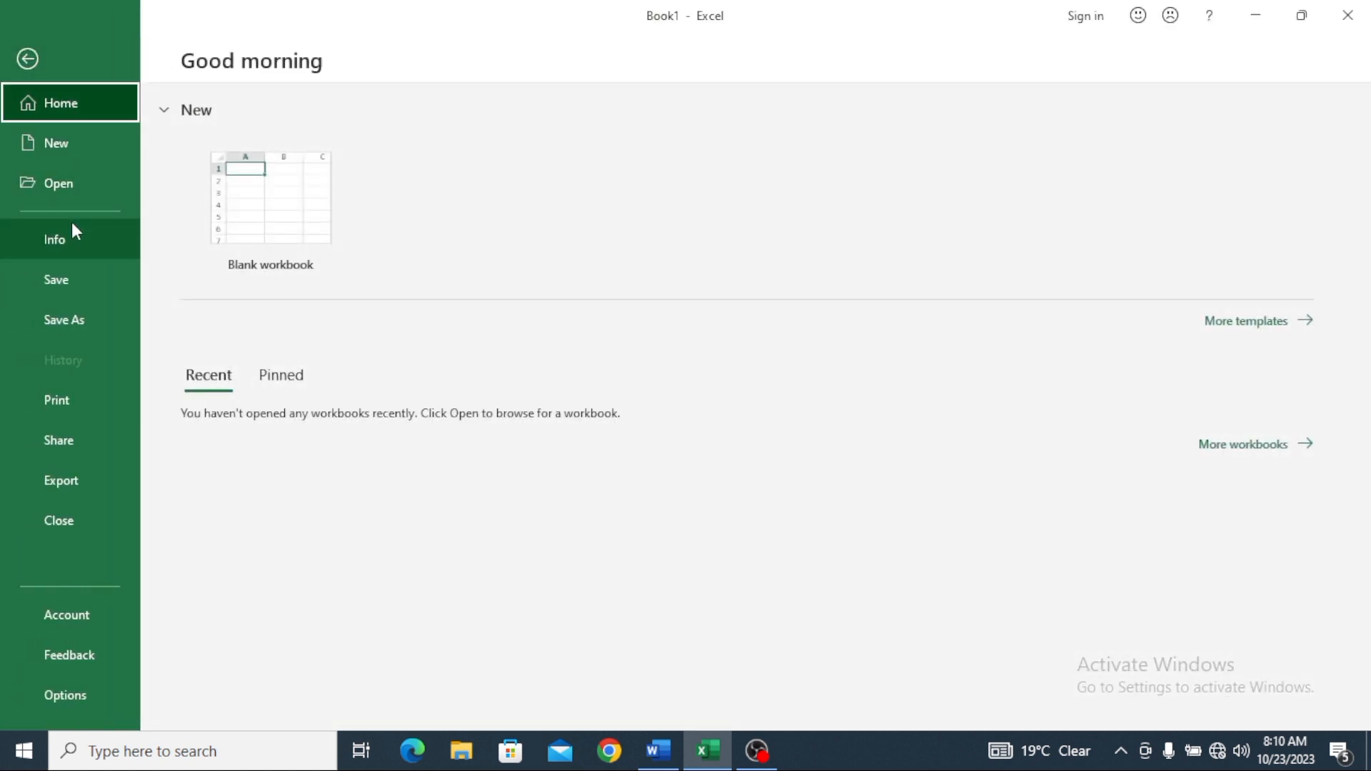
{"action": "left_click", "coordinate": [285, 195]}
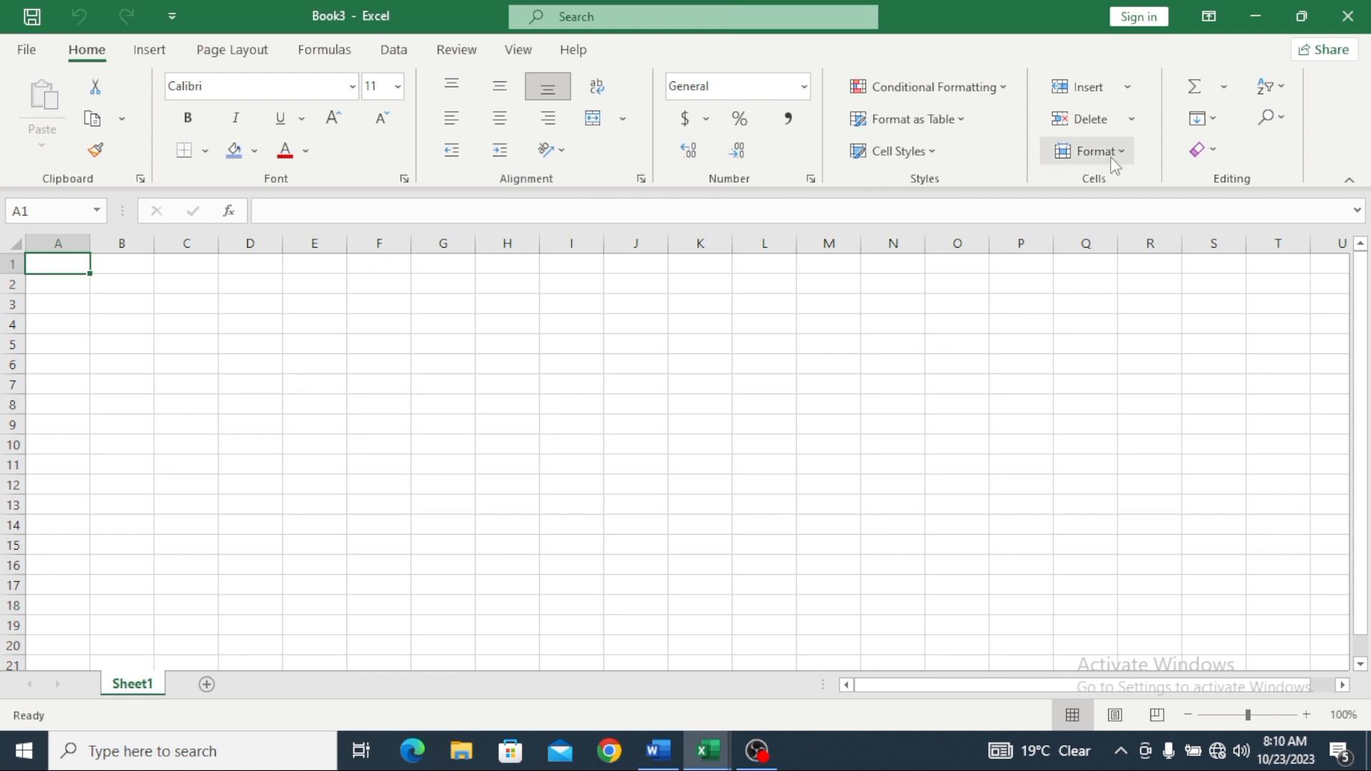
{"action": "left_click", "coordinate": [147, 54]}
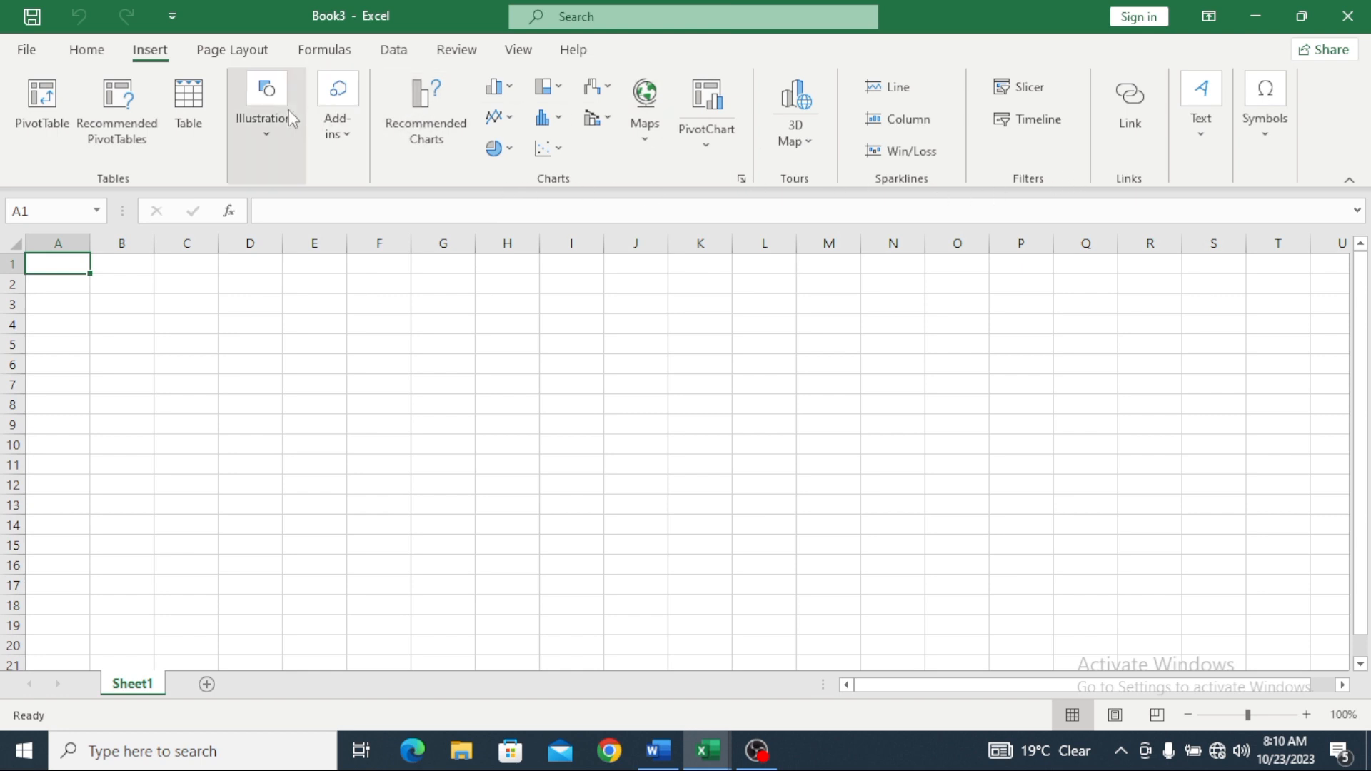
{"action": "left_click", "coordinate": [264, 57]}
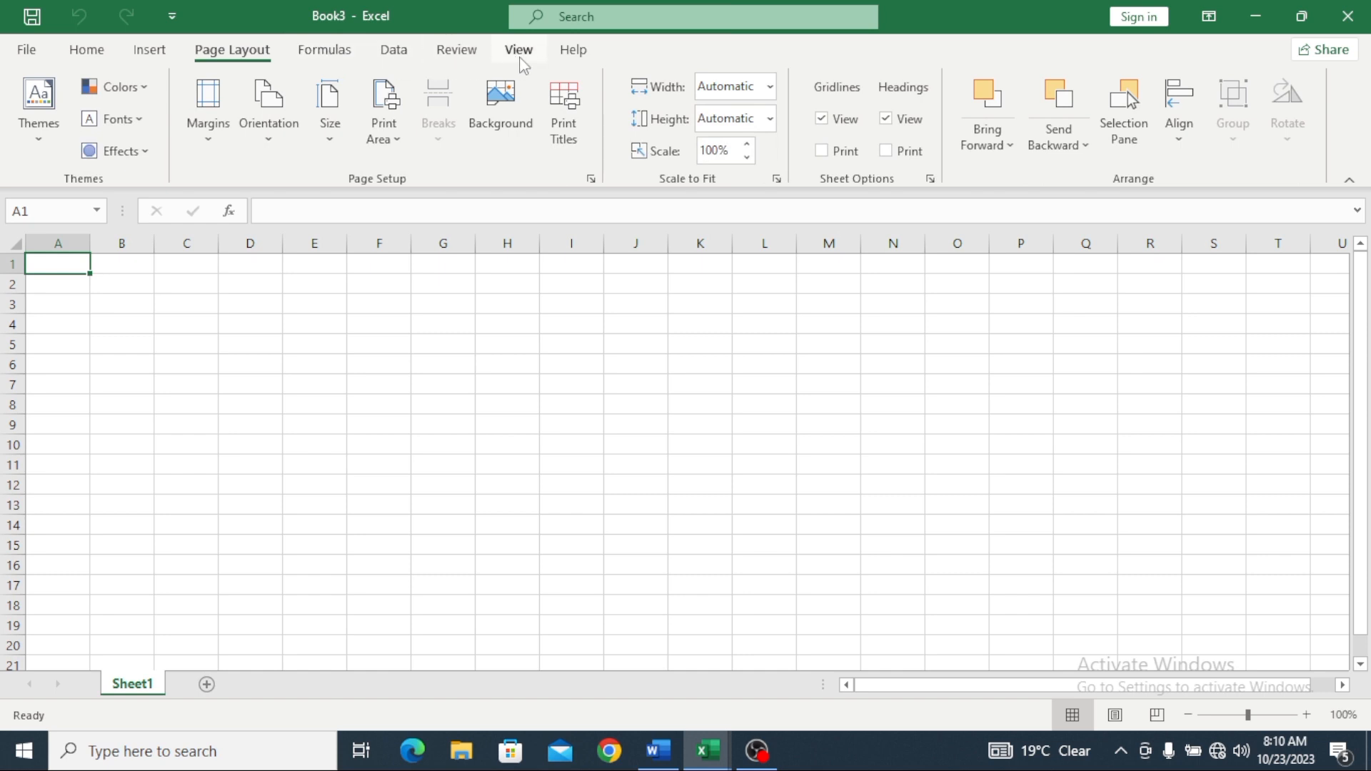
{"action": "left_click", "coordinate": [101, 54]}
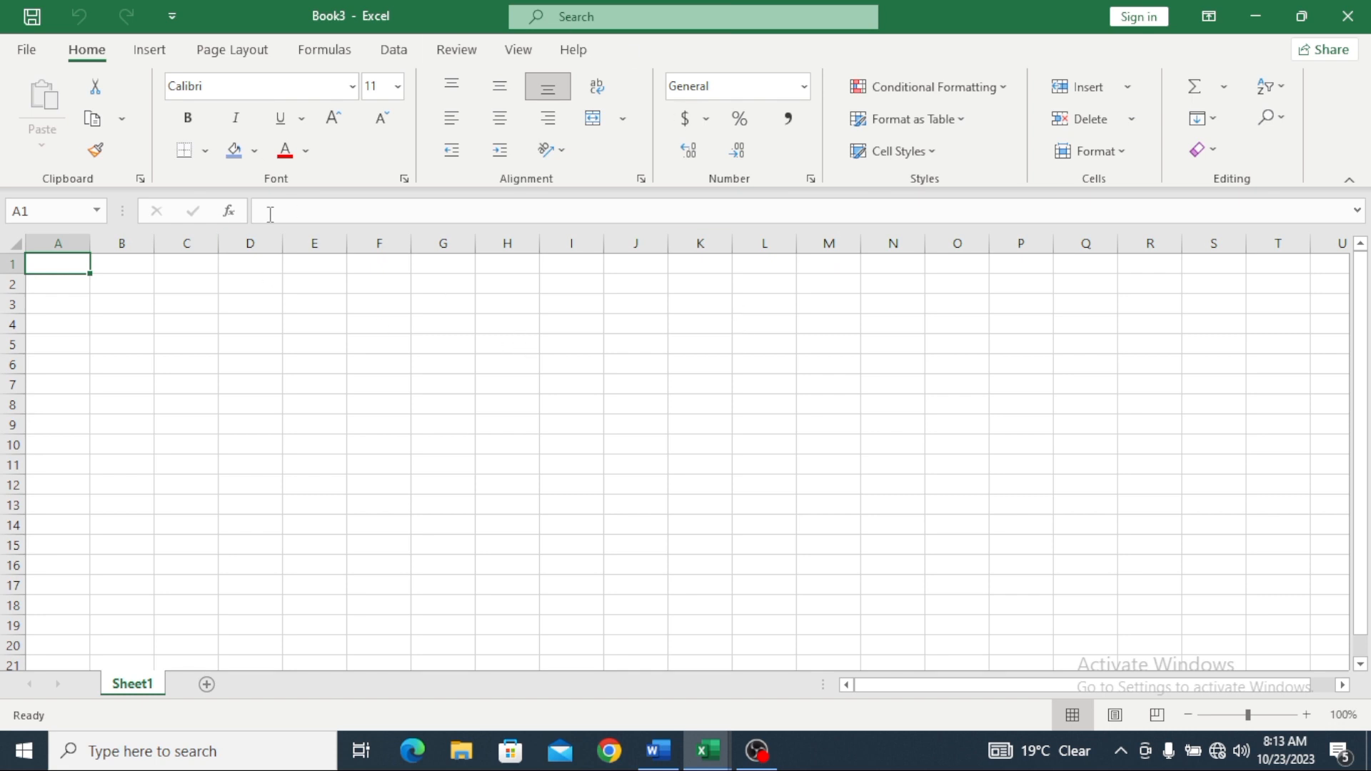
{"action": "left_click_drag", "start_coordinate": [123, 302], "coordinate": [187, 305]}
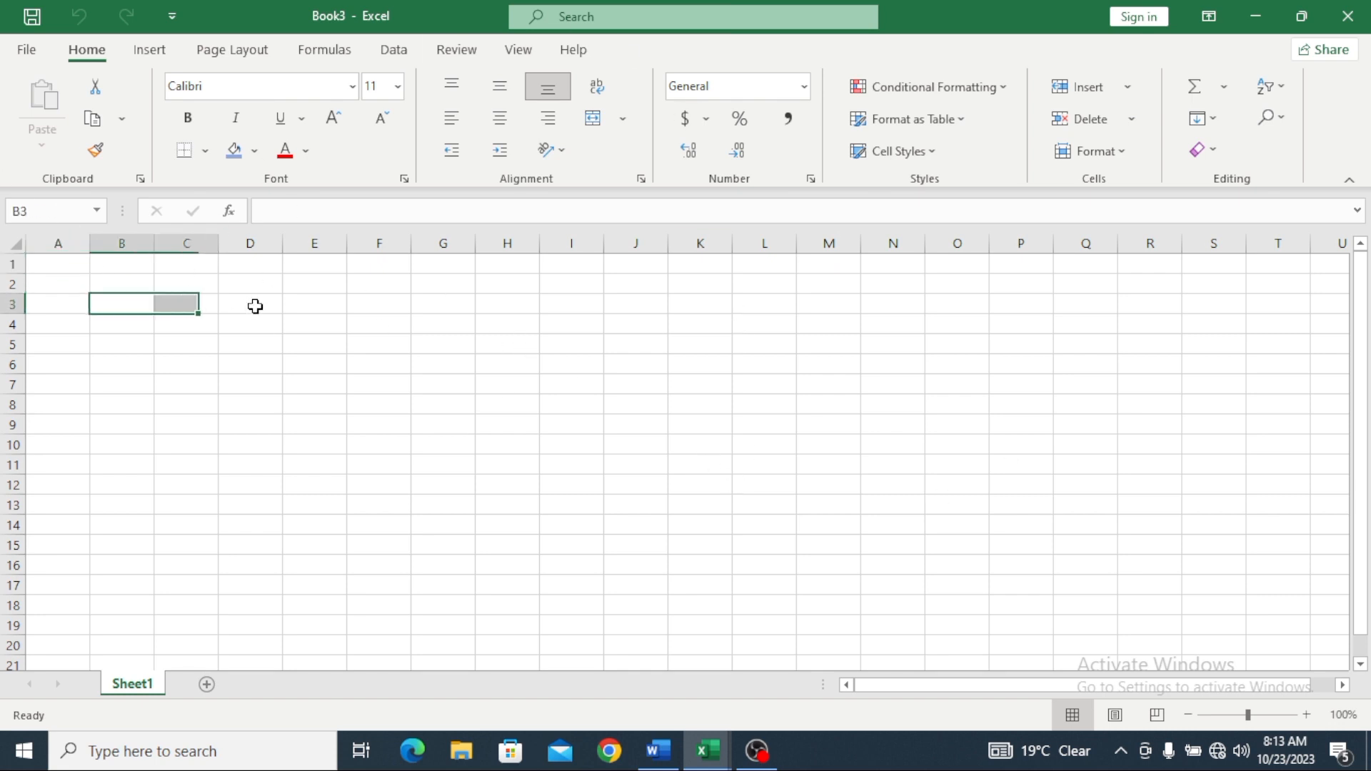
{"action": "left_click_drag", "start_coordinate": [316, 306], "coordinate": [829, 365]}
{"action": "left_click_drag", "start_coordinate": [957, 405], "coordinate": [699, 484]}
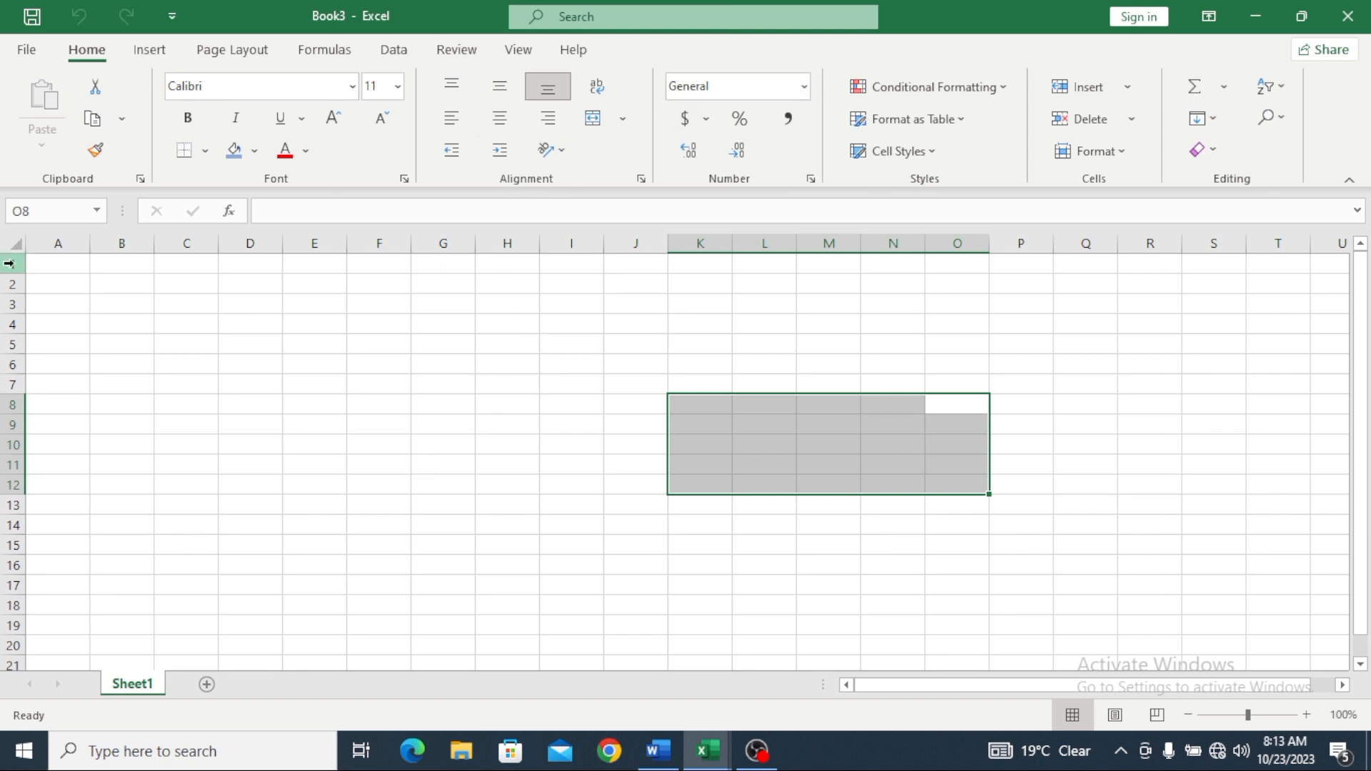
{"action": "left_click_drag", "start_coordinate": [321, 267], "coordinate": [303, 620]}
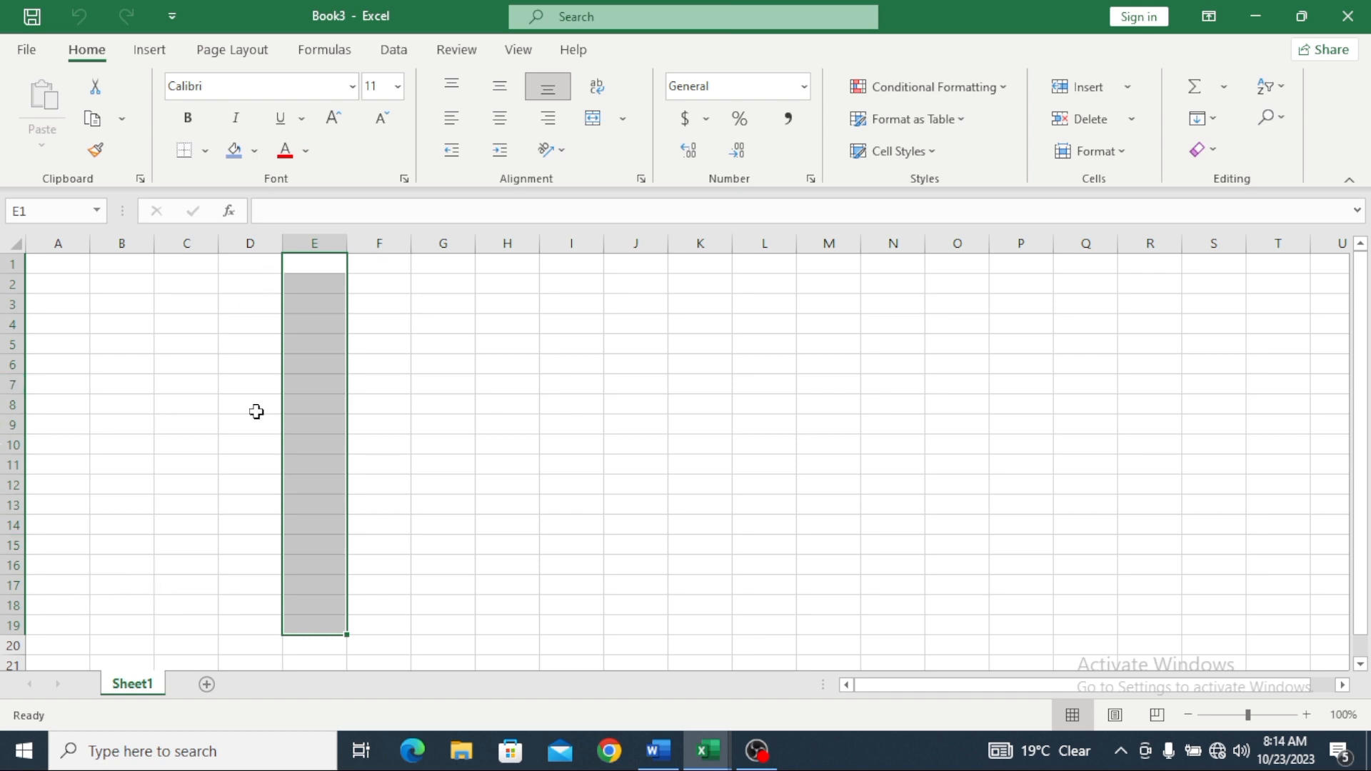
Step: Give cells D1:D14 a yellow fill, then select all of row 13
{"action": "left_click", "coordinate": [258, 264]}
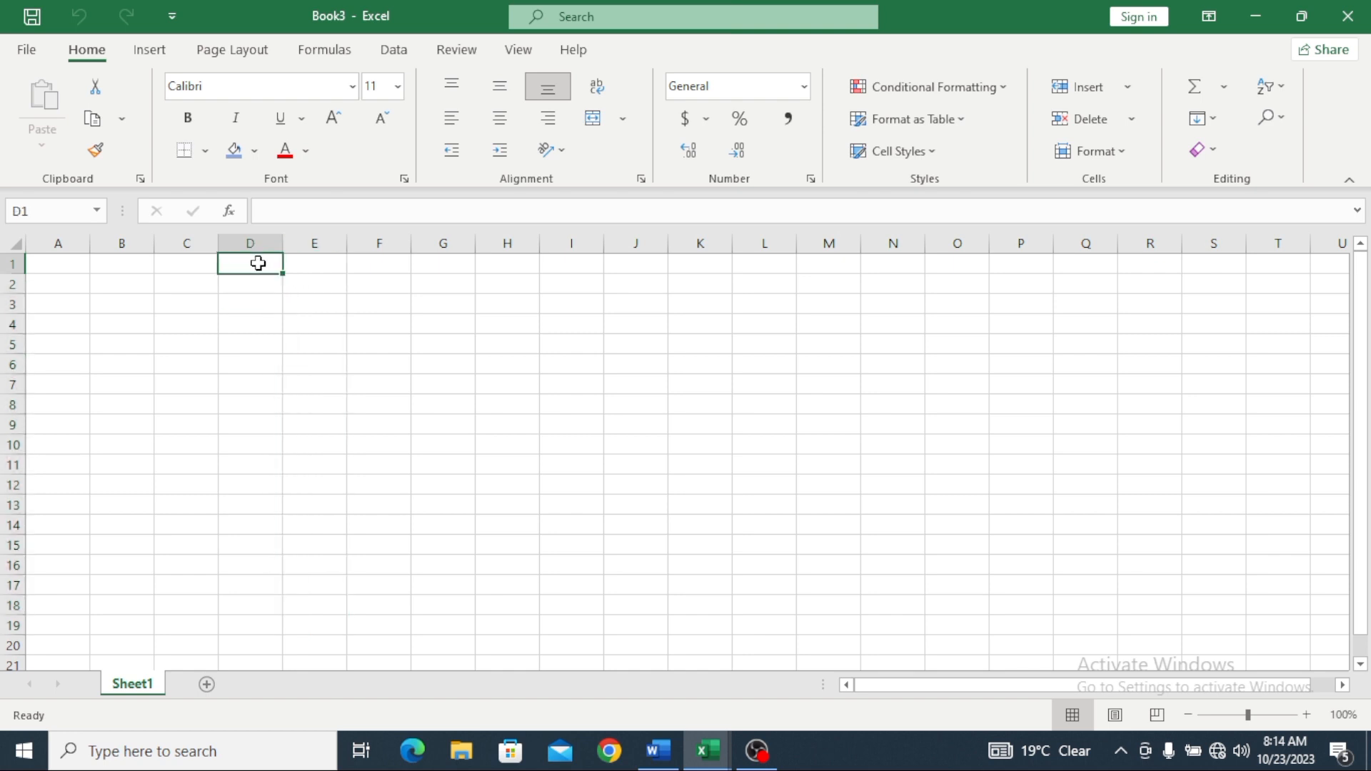
{"action": "left_click_drag", "start_coordinate": [257, 264], "coordinate": [243, 520]}
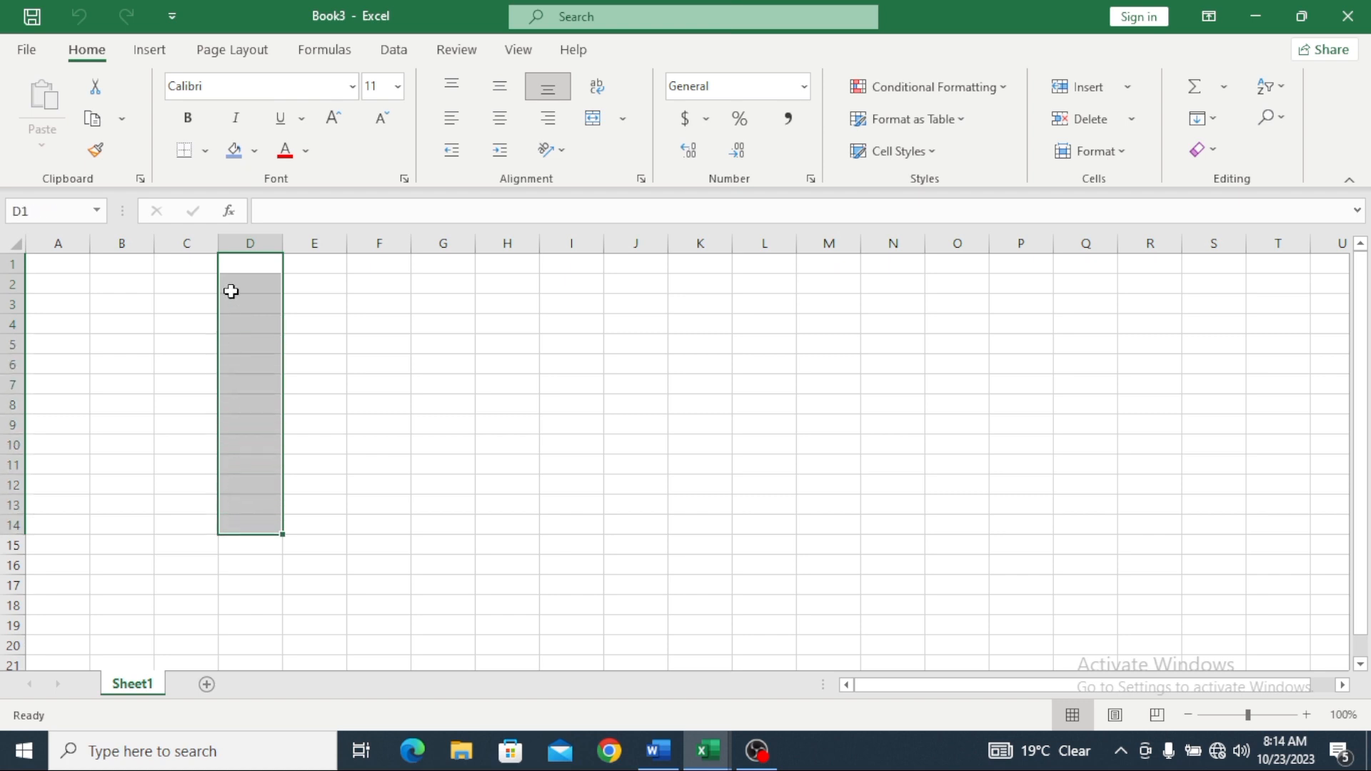
{"action": "left_click", "coordinate": [253, 151]}
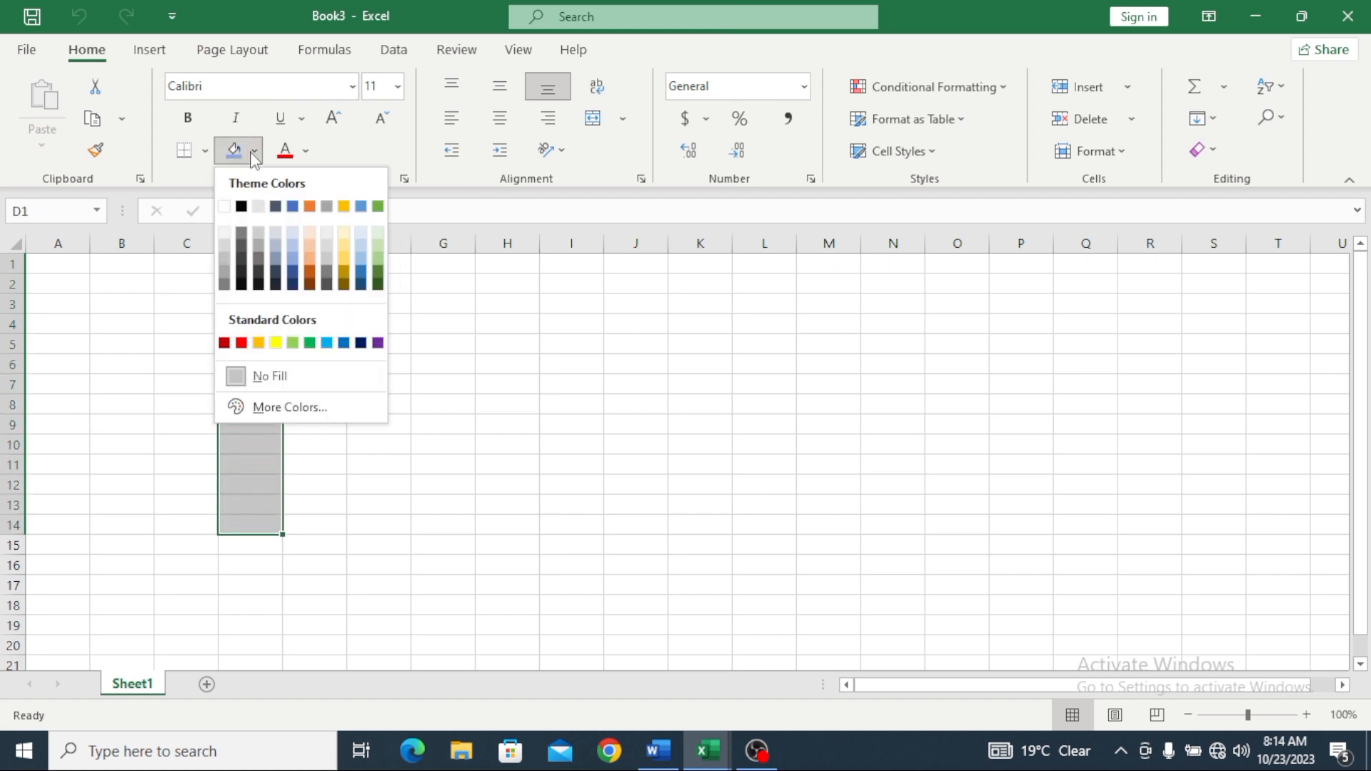
{"action": "left_click", "coordinate": [276, 342]}
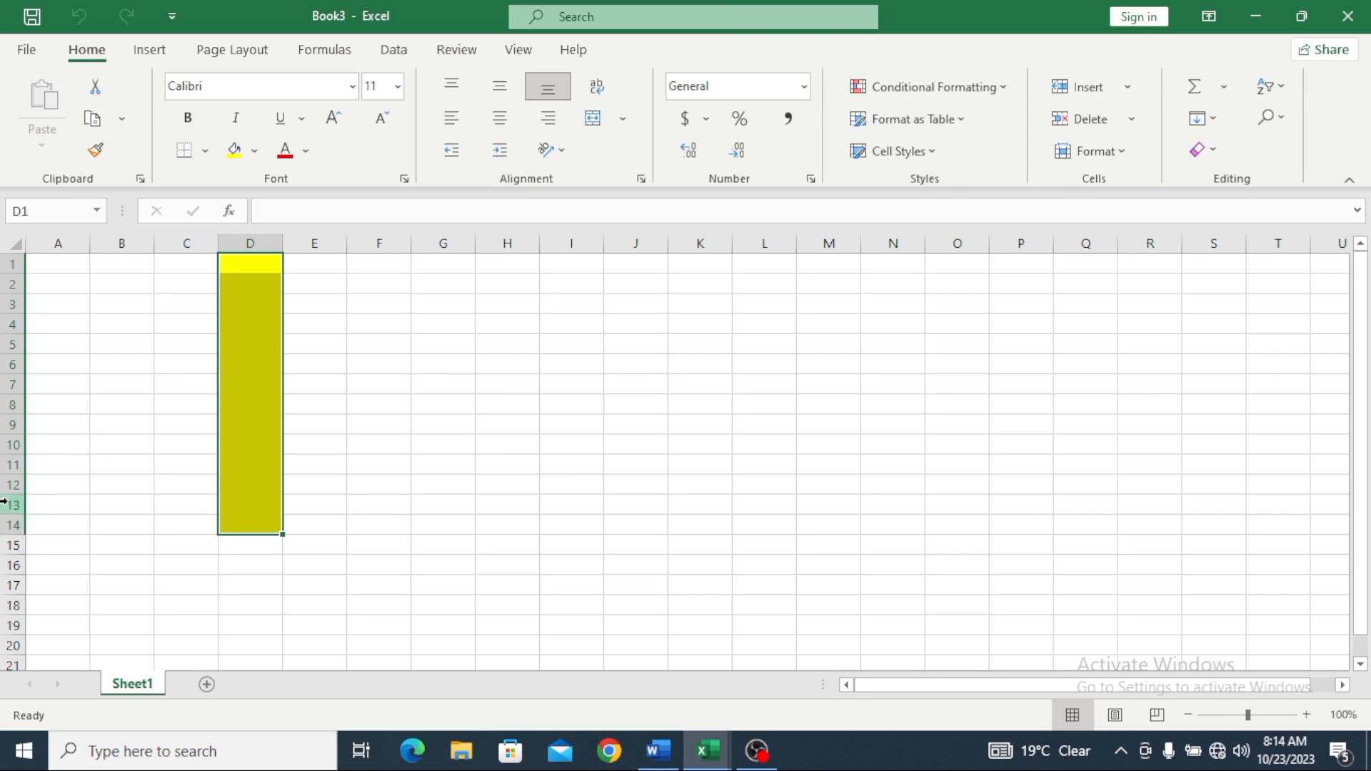
{"action": "left_click_drag", "start_coordinate": [10, 505], "coordinate": [211, 505]}
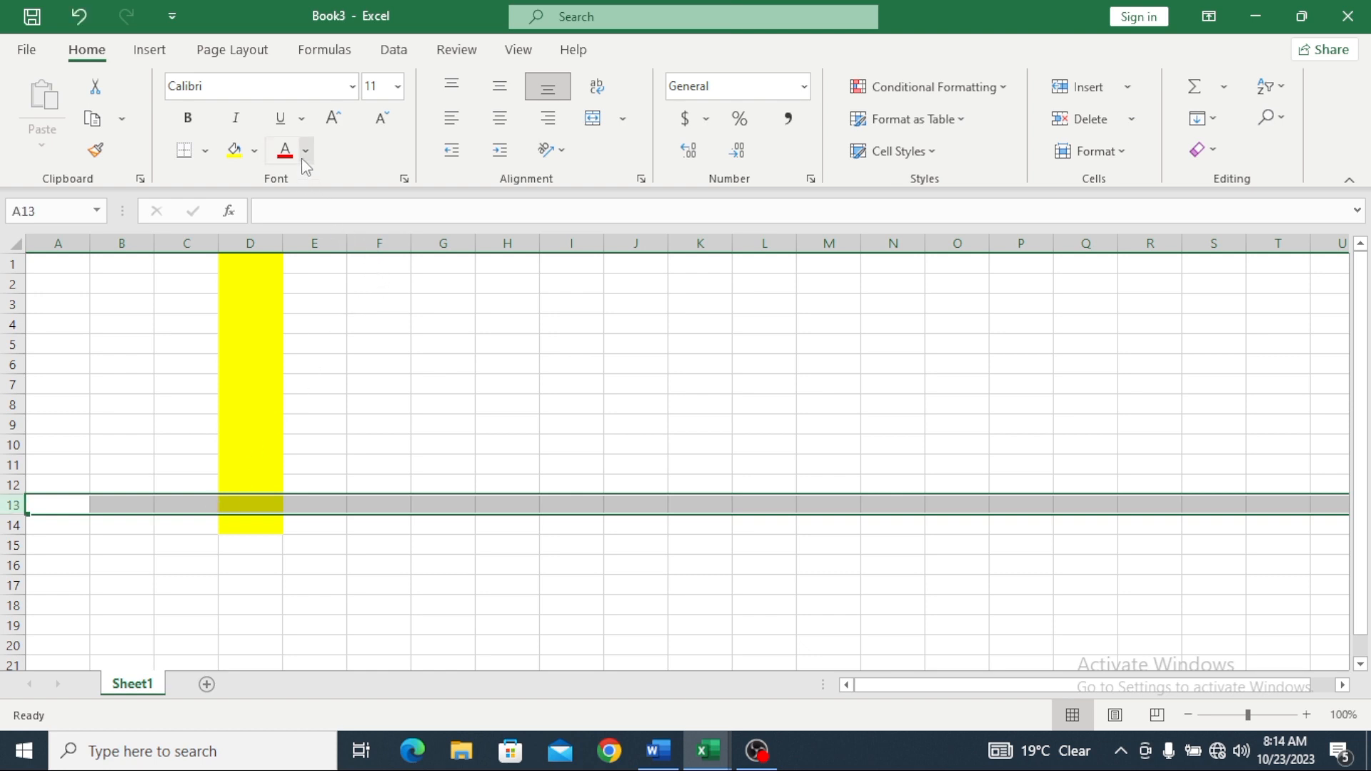
Step: Apply a dark theme fill colour to the selected row 13
{"action": "left_click", "coordinate": [254, 151]}
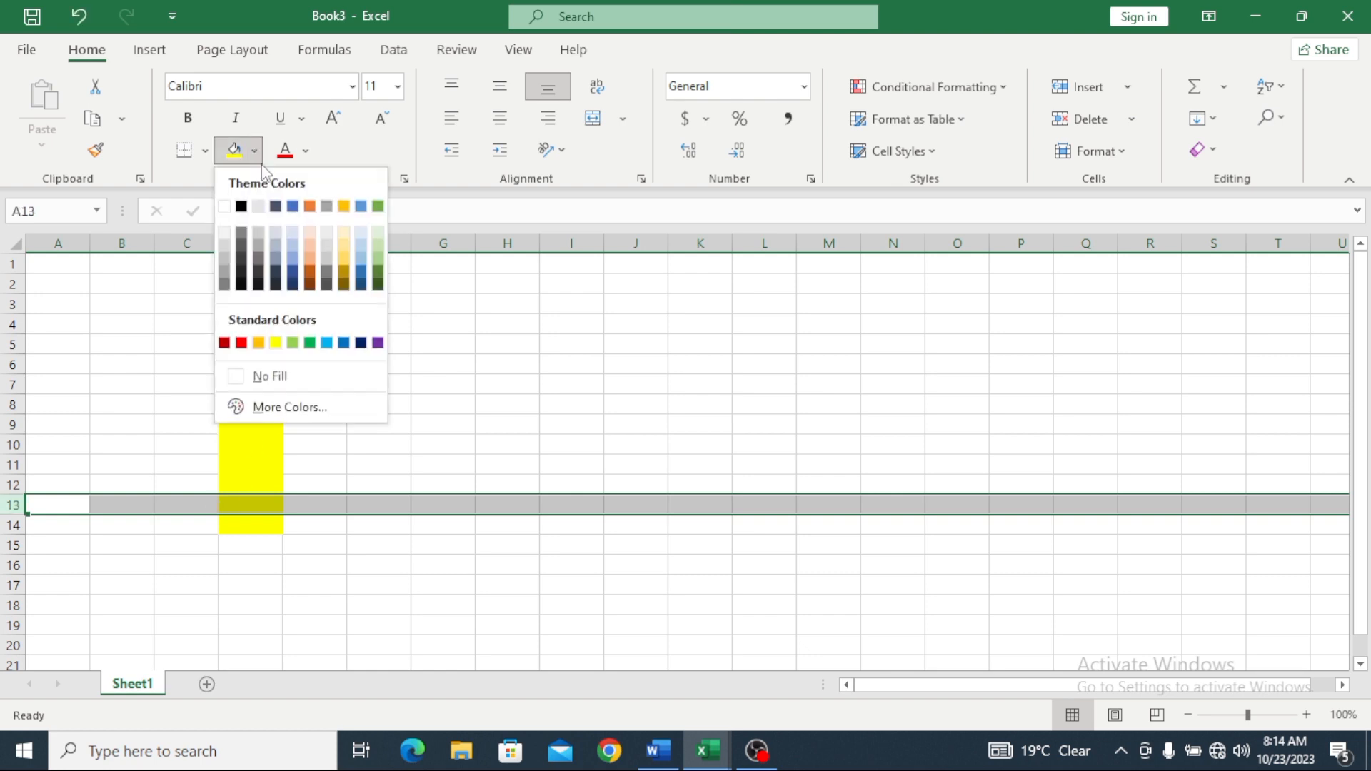
{"action": "left_click", "coordinate": [274, 273]}
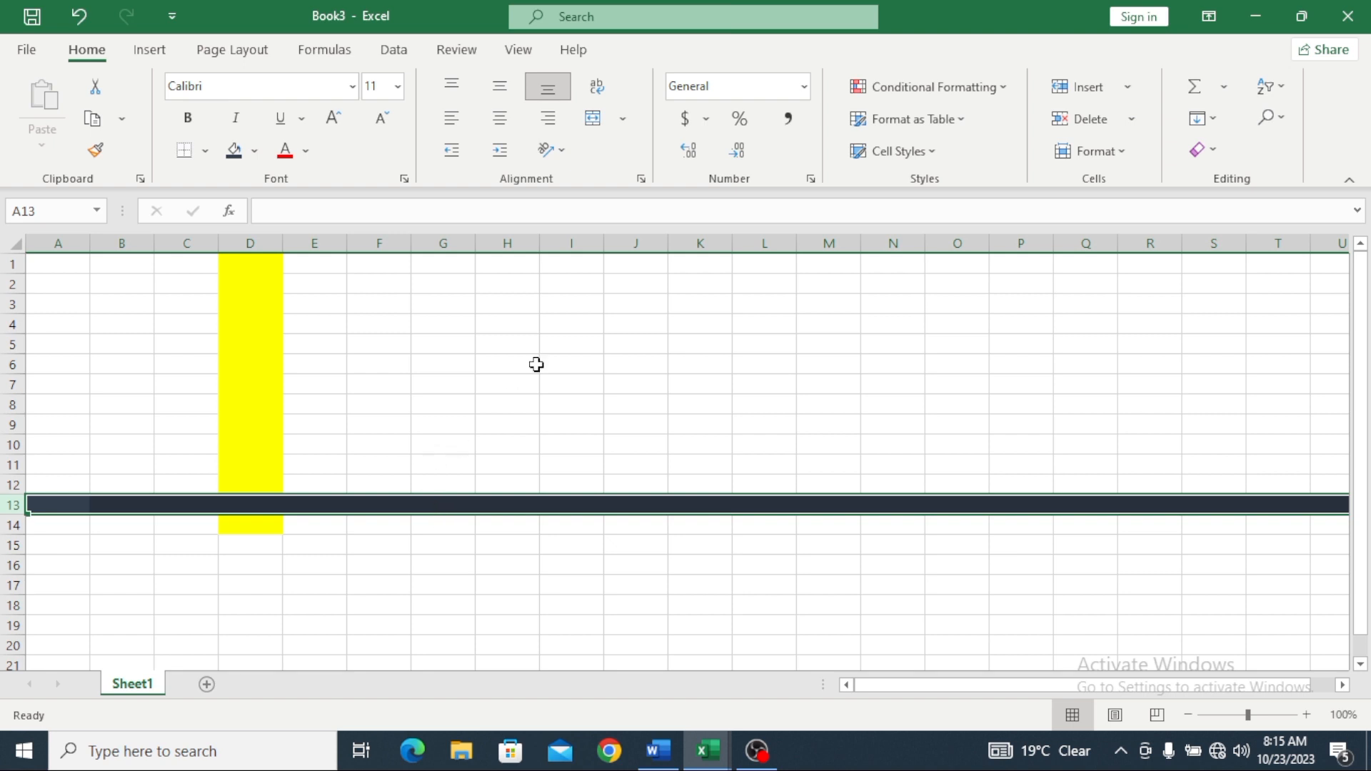
Step: Copy D1's yellow fill down through D14 so it crosses row 13, then reselect row 13
{"action": "left_click", "coordinate": [254, 319]}
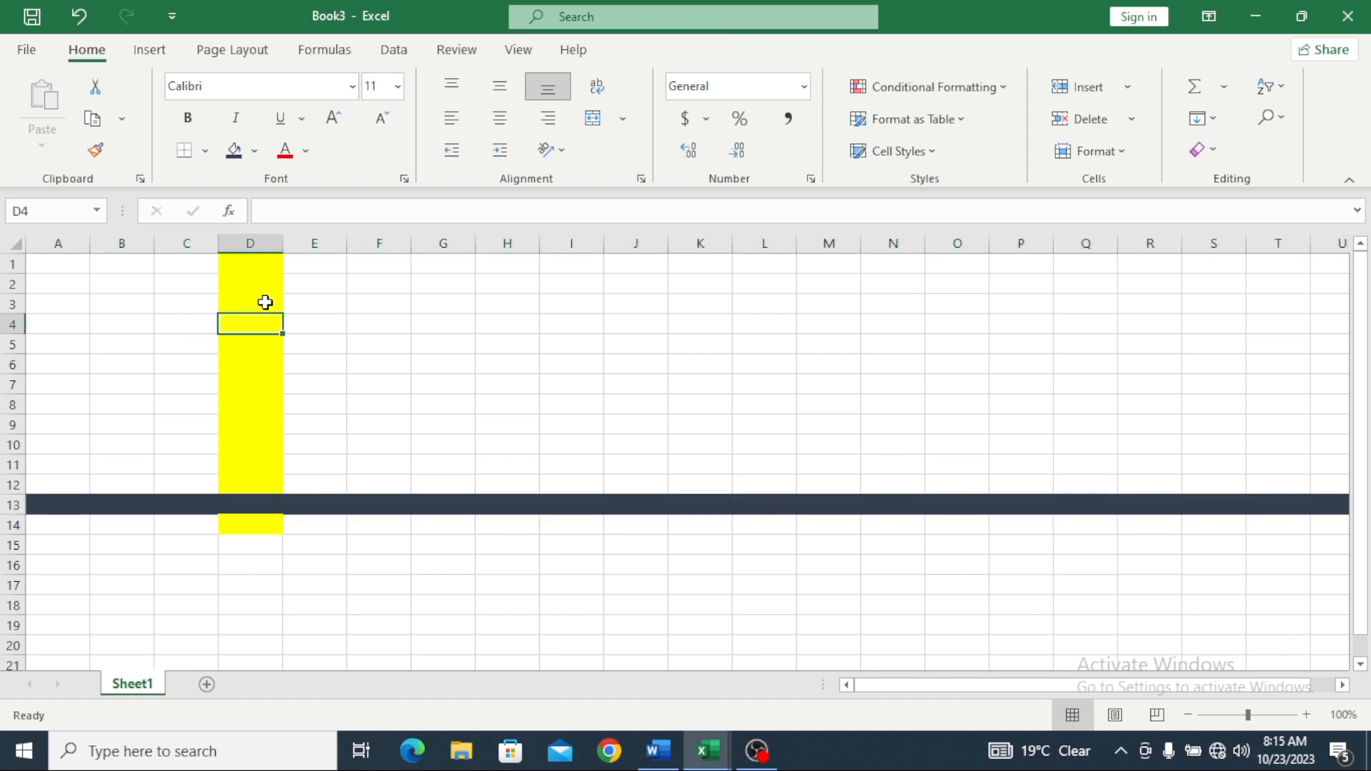
{"action": "left_click", "coordinate": [269, 268]}
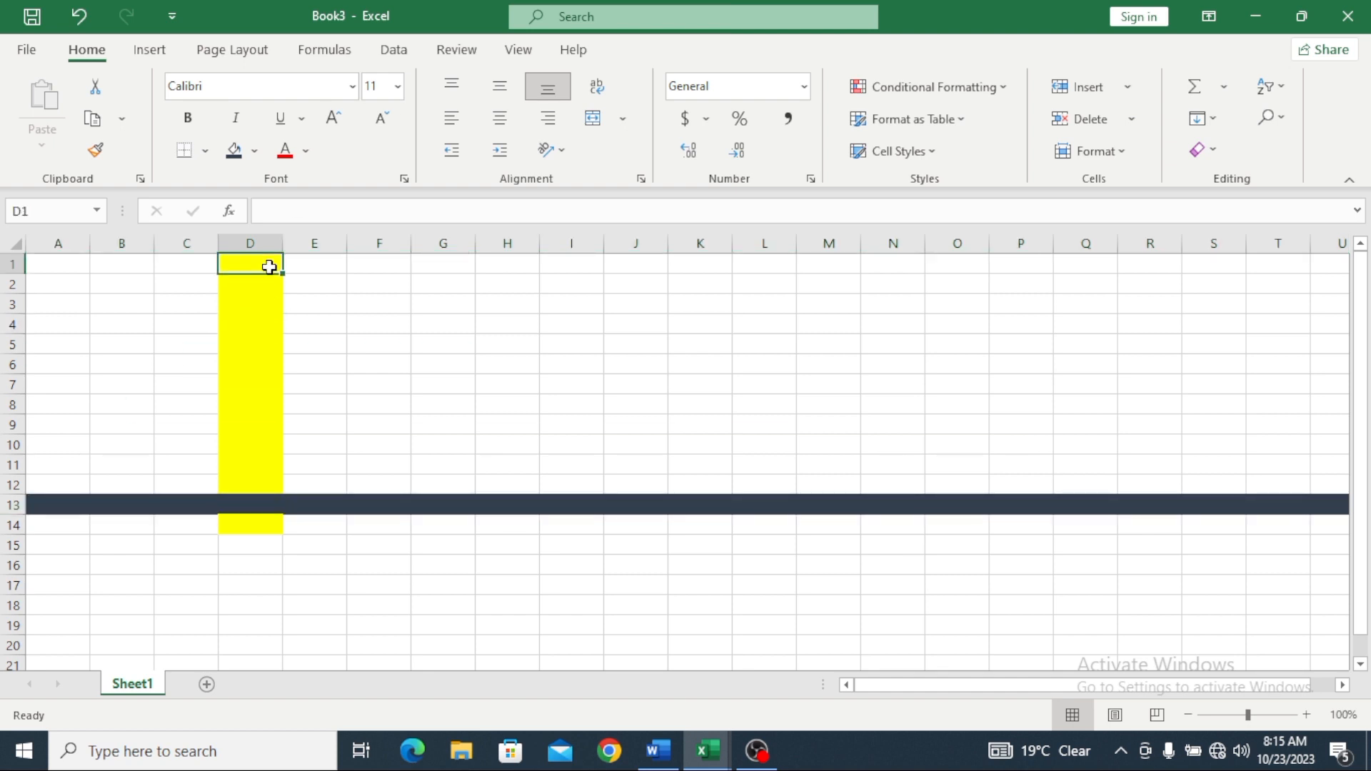
{"action": "left_click_drag", "start_coordinate": [283, 274], "coordinate": [277, 540]}
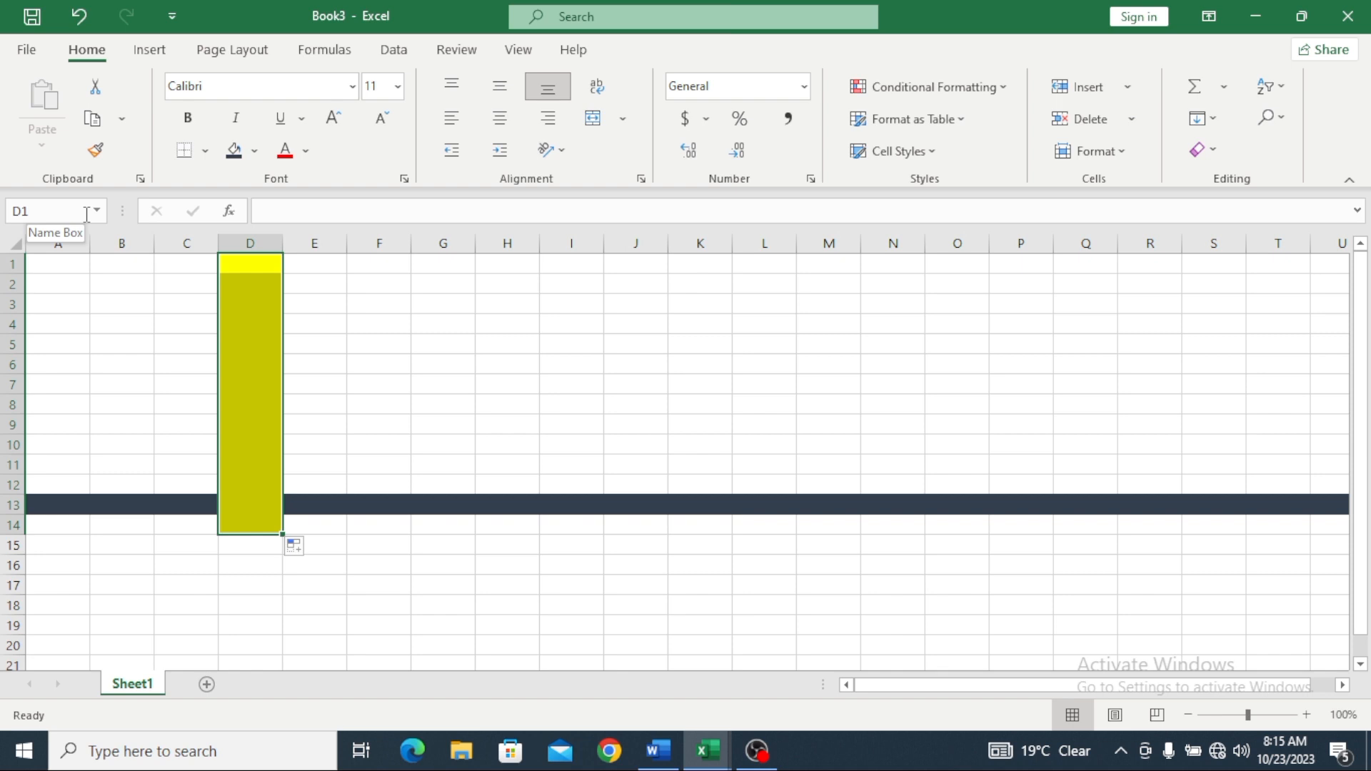
{"action": "left_click", "coordinate": [149, 503]}
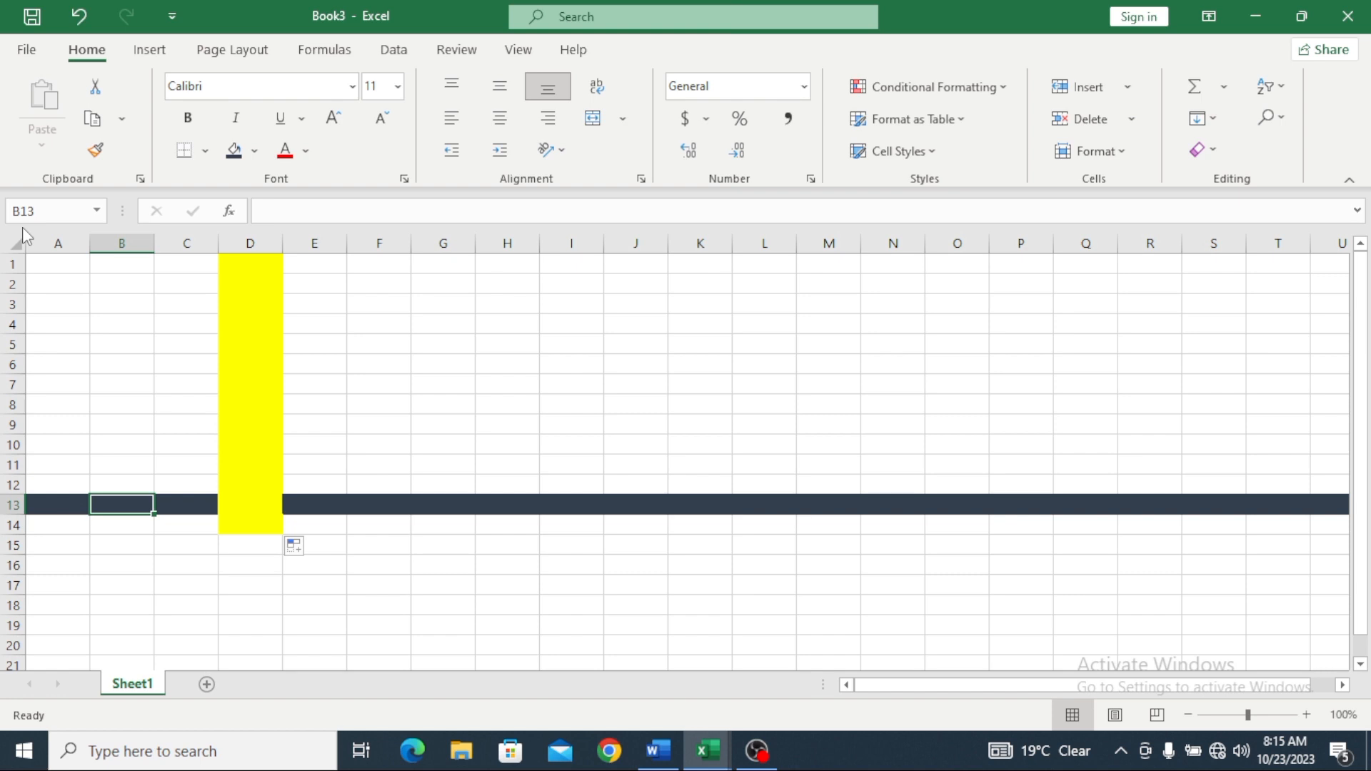
{"action": "left_click", "coordinate": [17, 505]}
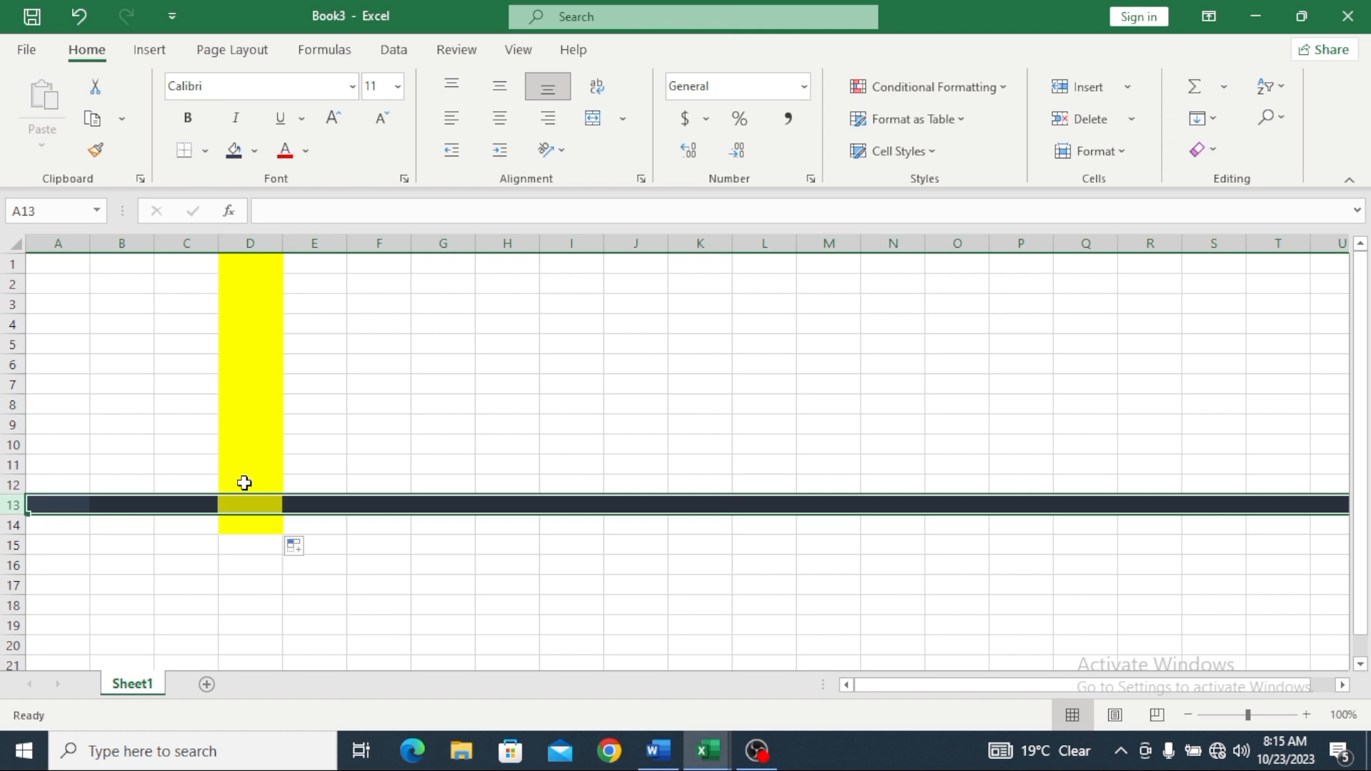
Step: Fill cell F7 with dark blue
{"action": "left_click", "coordinate": [398, 384]}
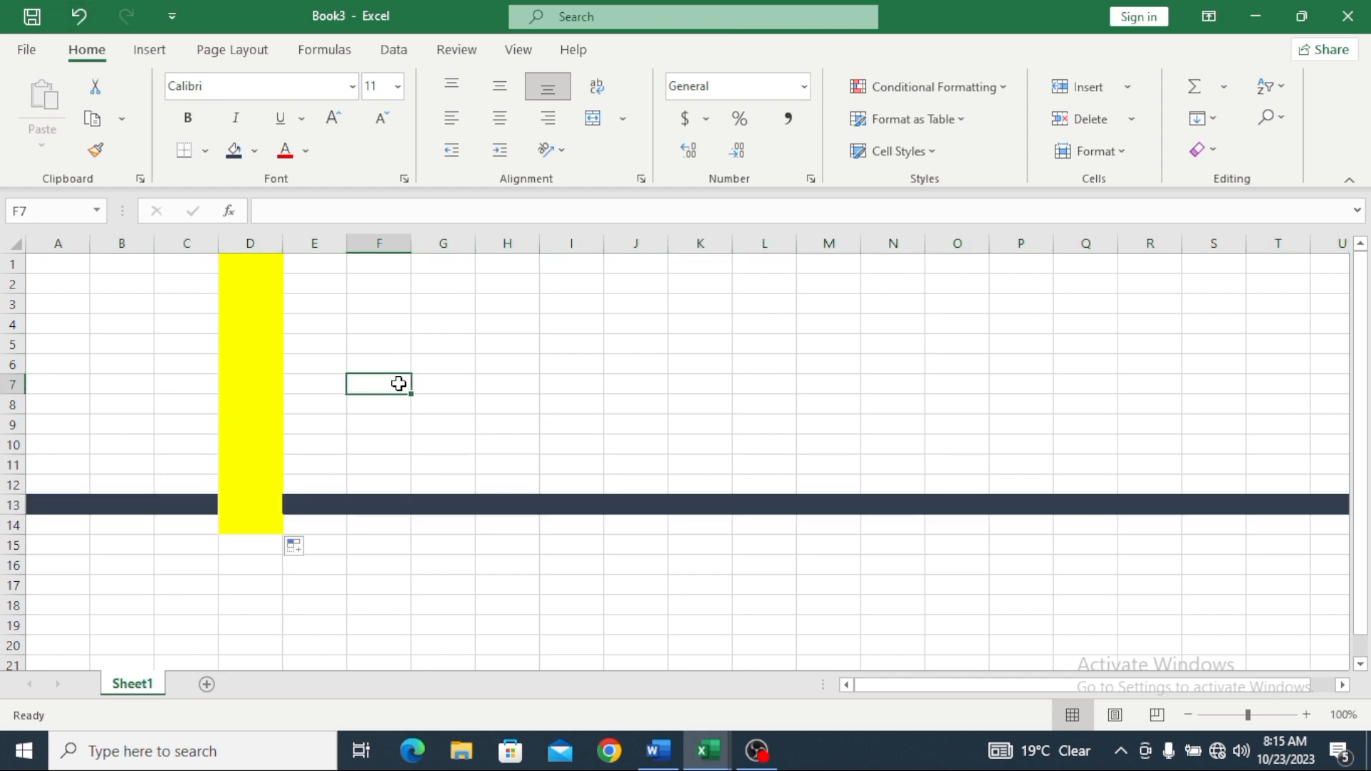
{"action": "left_click", "coordinate": [257, 152]}
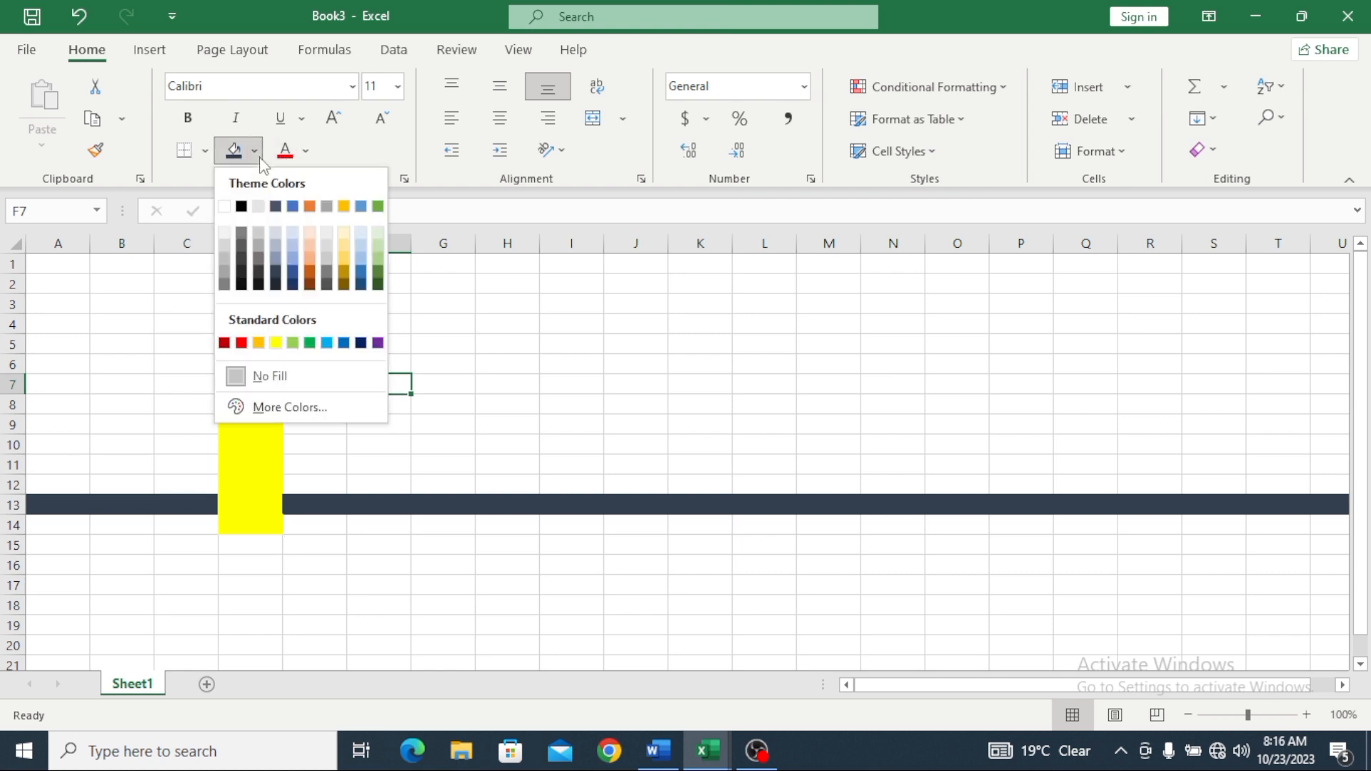
{"action": "left_click", "coordinate": [292, 275]}
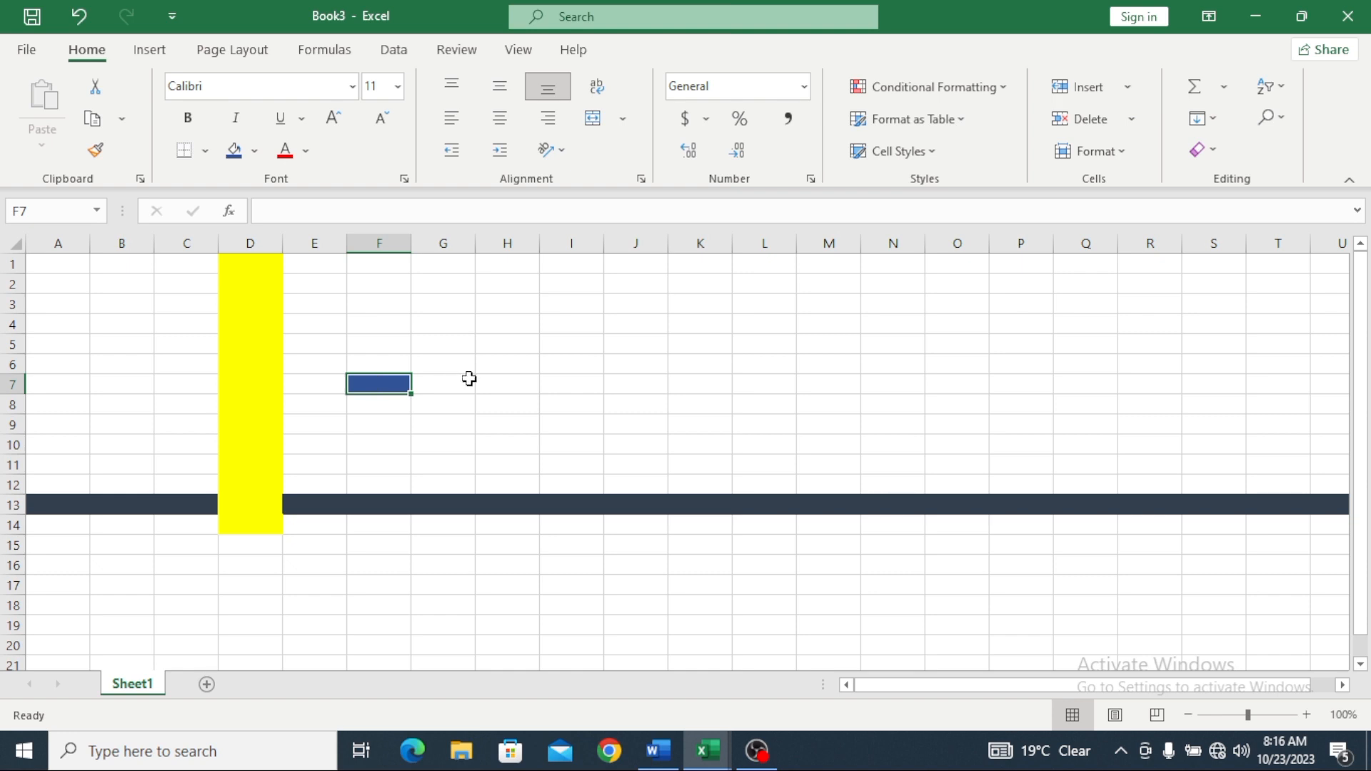
{"action": "left_click", "coordinate": [493, 383]}
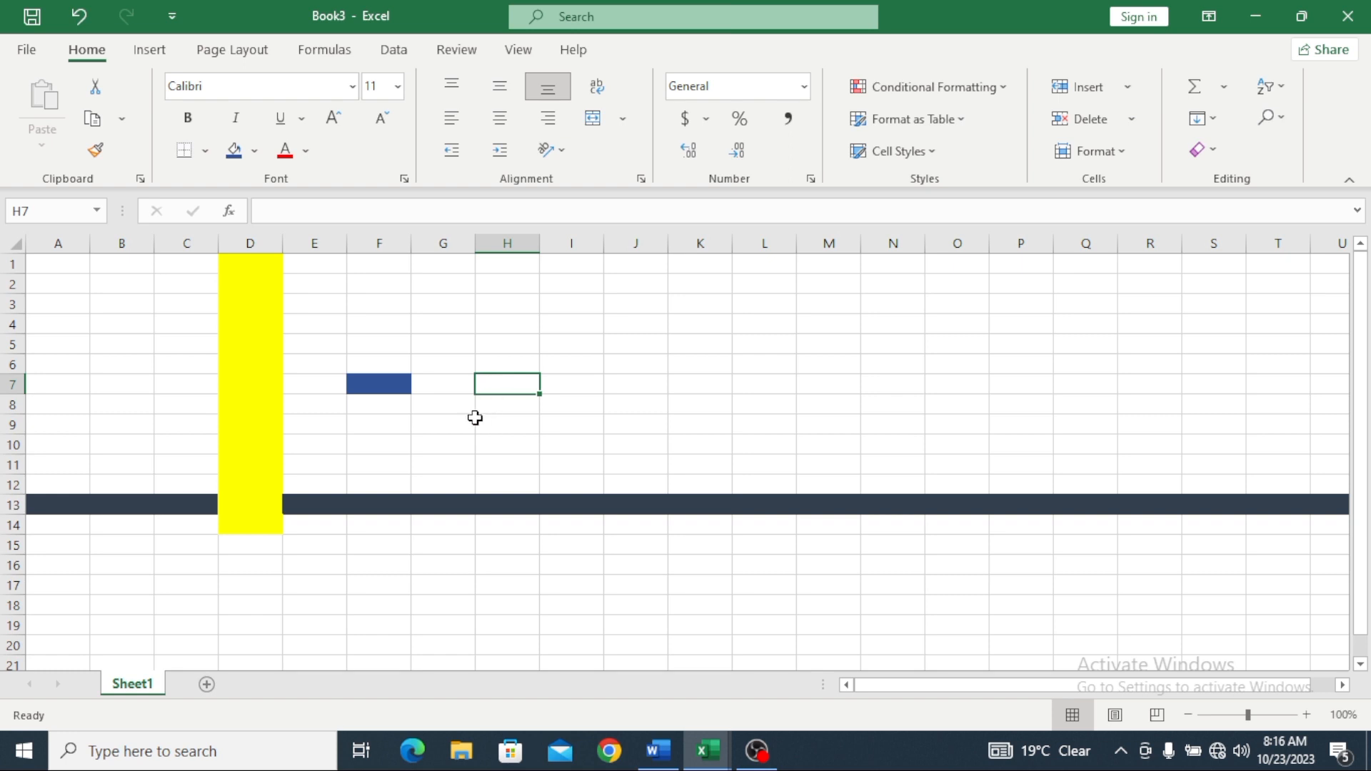
{"action": "left_click", "coordinate": [450, 422]}
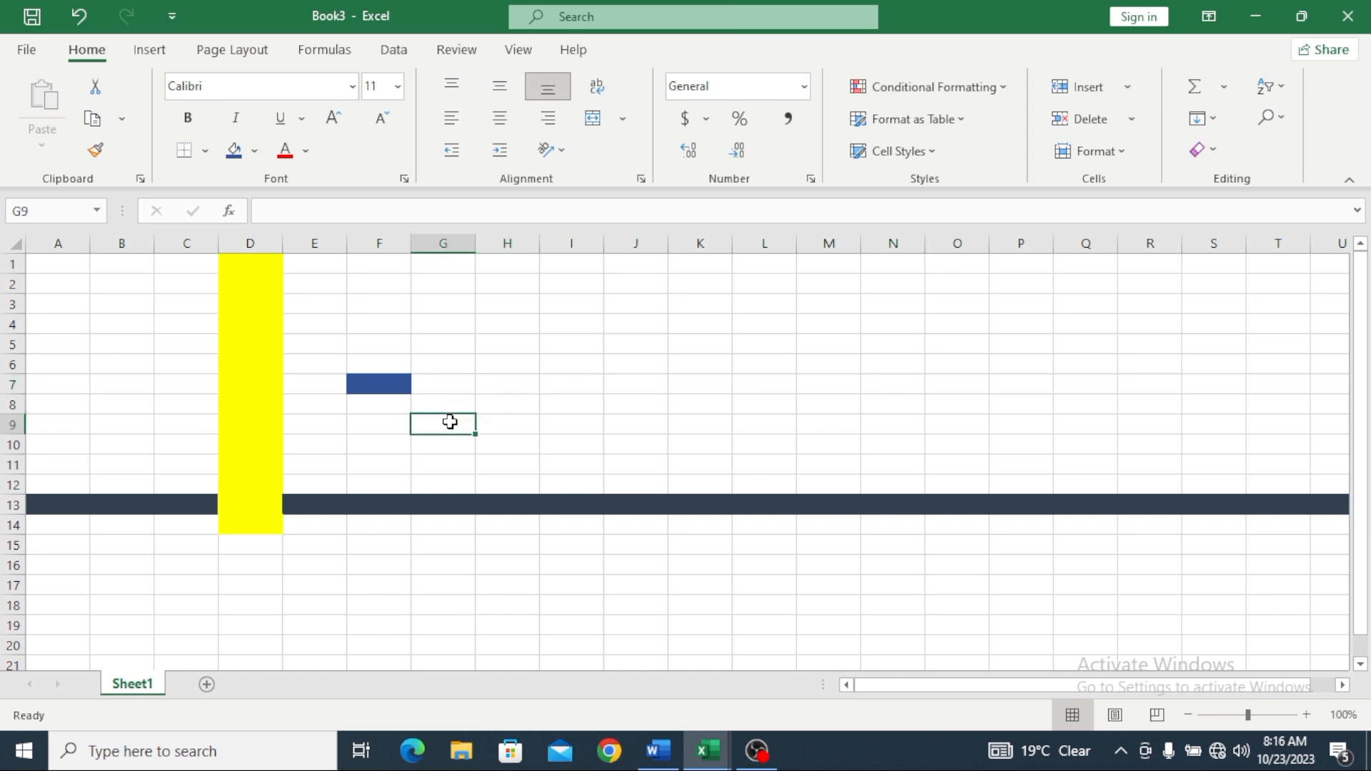
{"action": "left_click", "coordinate": [578, 422]}
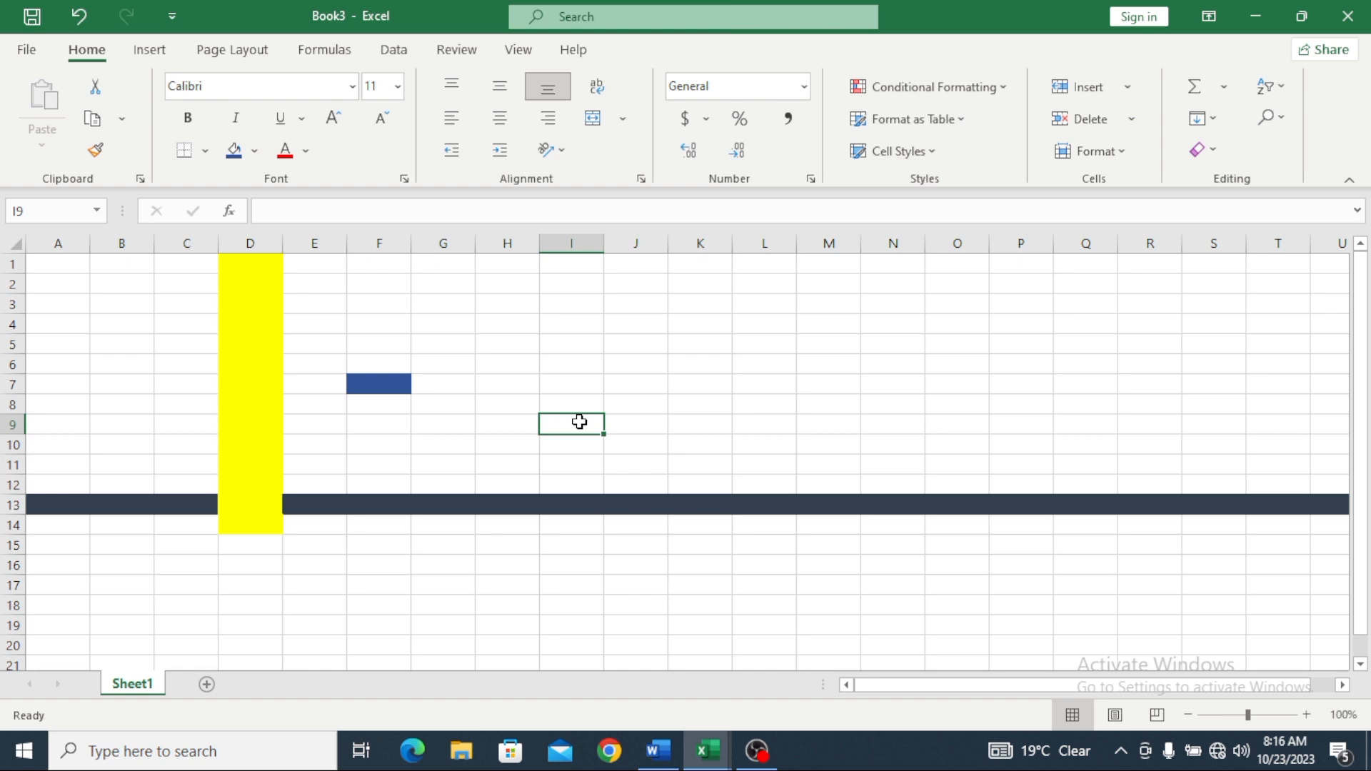
{"action": "left_click", "coordinate": [639, 304]}
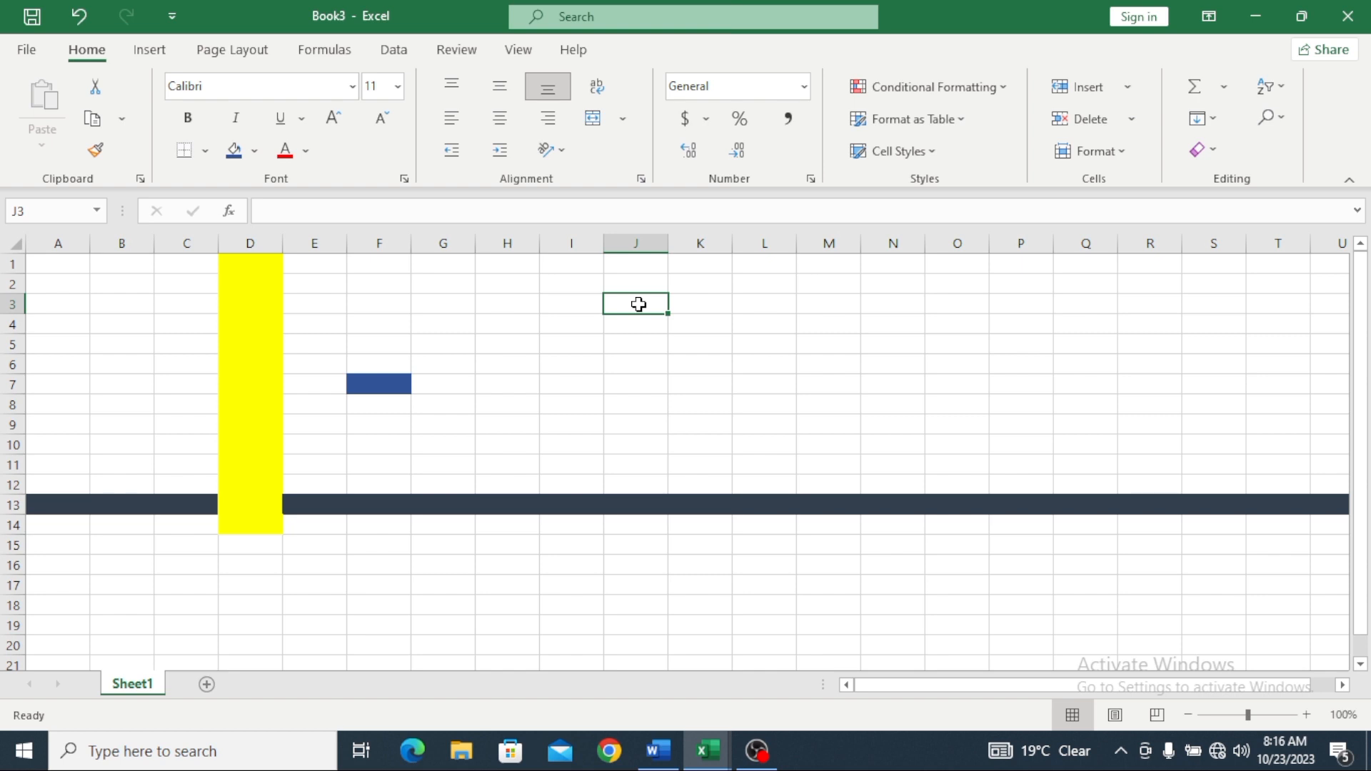
{"action": "left_click", "coordinate": [375, 387]}
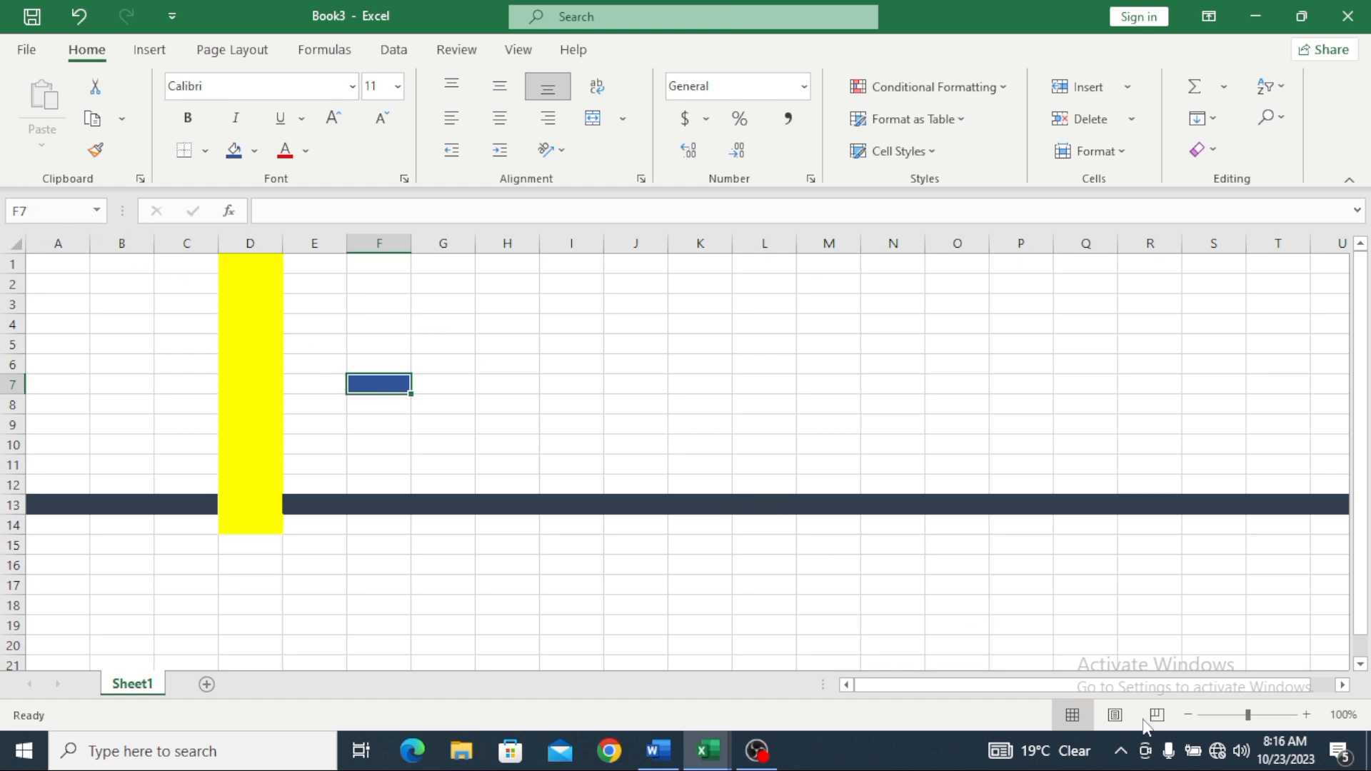
{"action": "left_click_drag", "start_coordinate": [1247, 715], "coordinate": [1263, 715]}
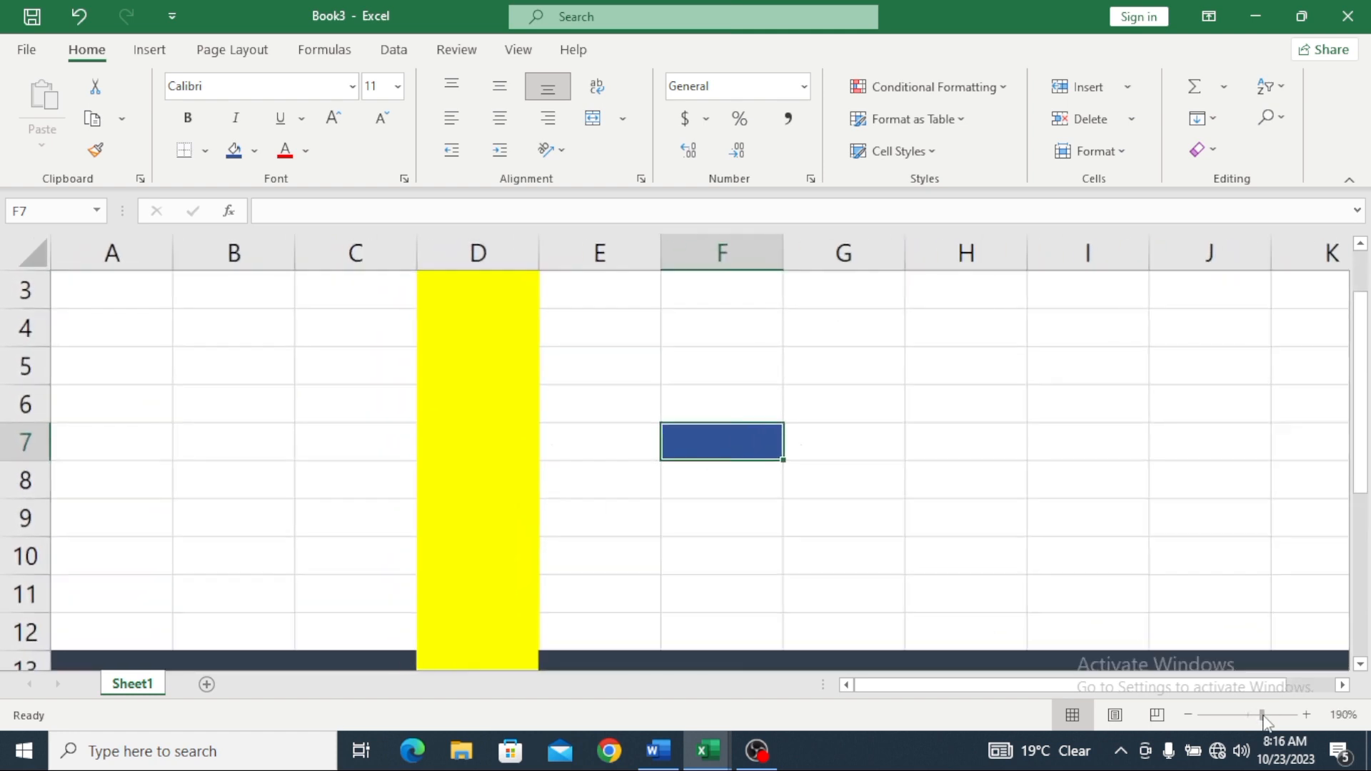
{"action": "left_click", "coordinate": [96, 210]}
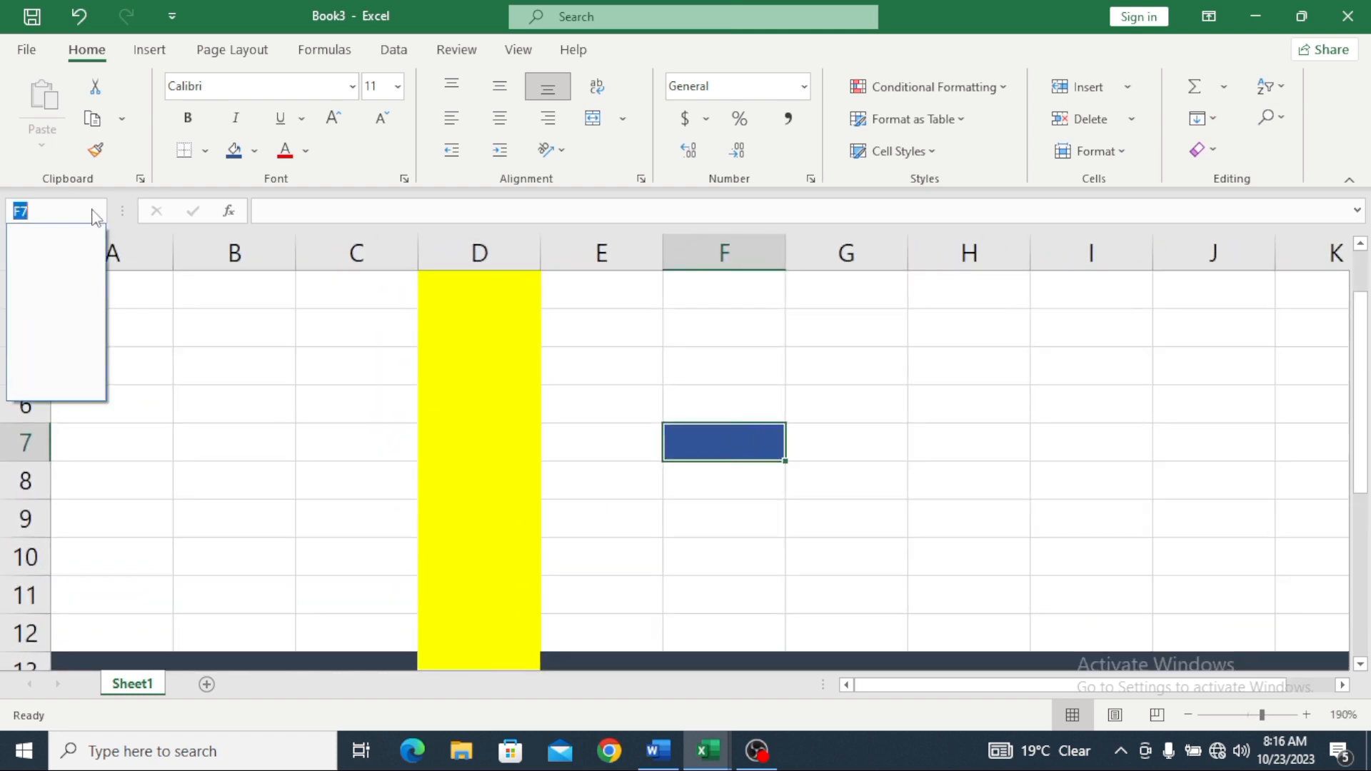
{"action": "left_click", "coordinate": [54, 214]}
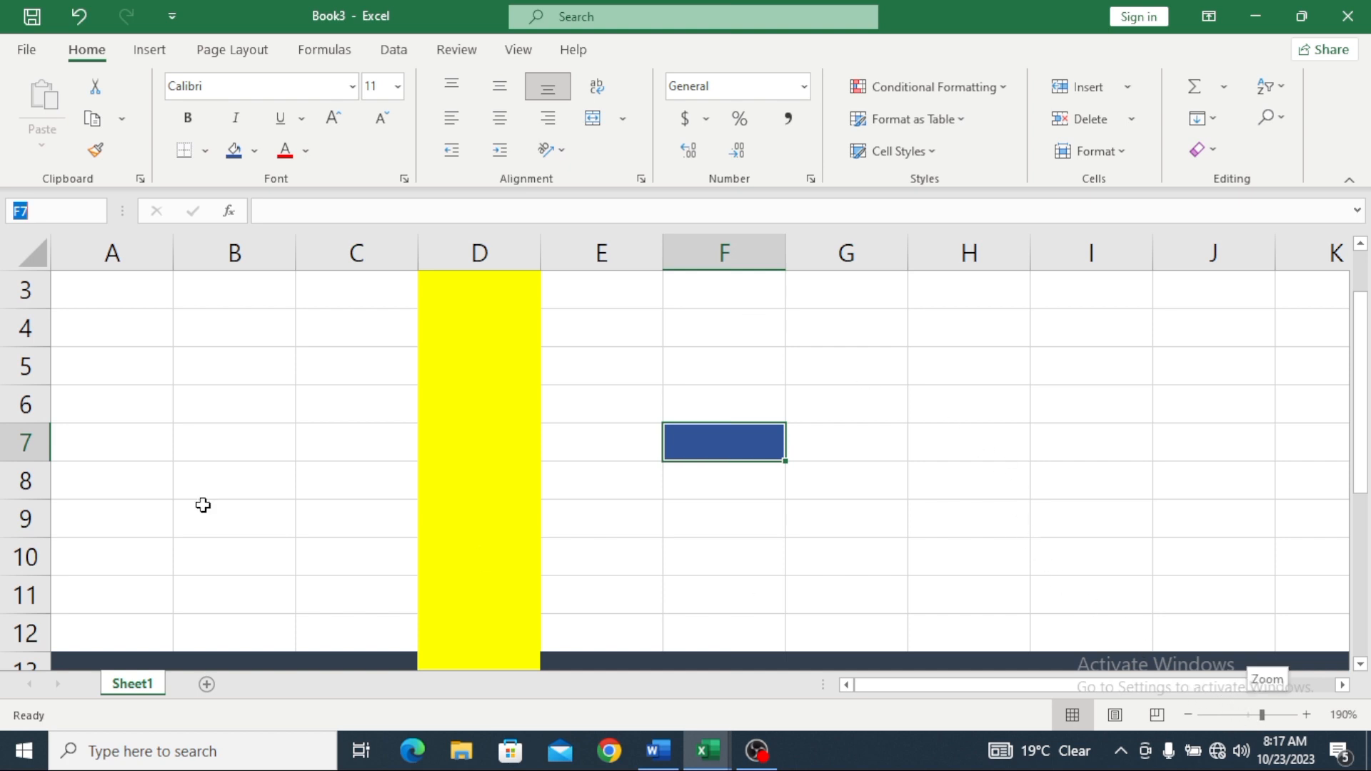
{"action": "left_click", "coordinate": [221, 443]}
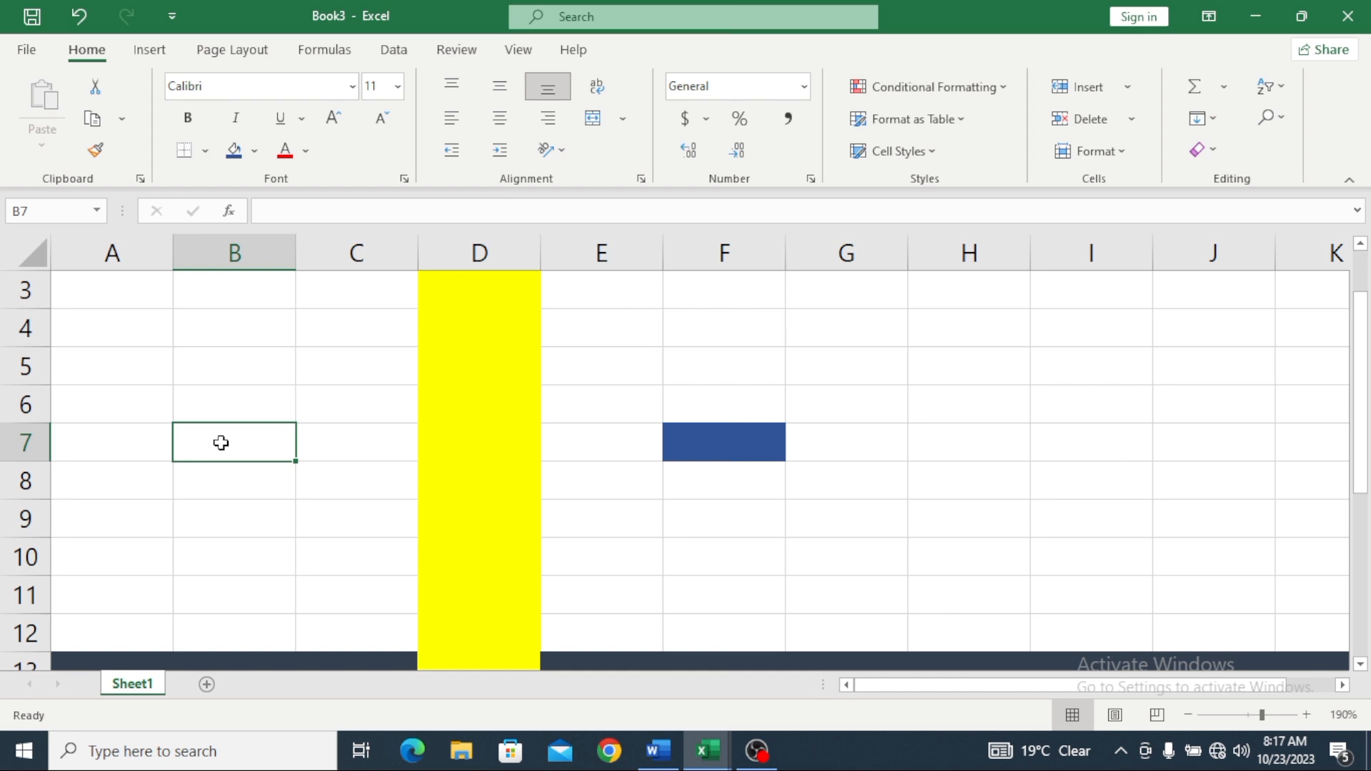
{"action": "left_click", "coordinate": [119, 292]}
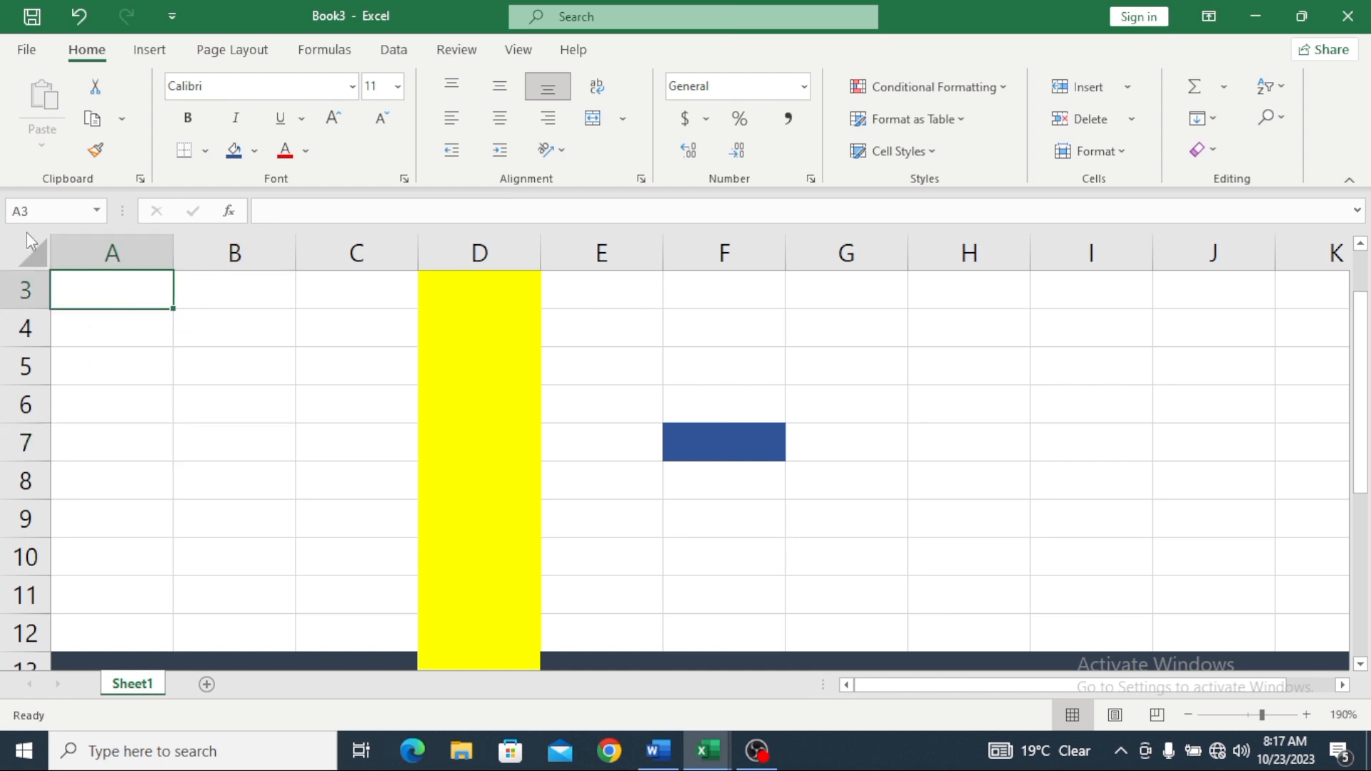
{"action": "scroll", "coordinate": [98, 326], "scroll_direction": "up", "scroll_amount": 1}
{"action": "left_click", "coordinate": [98, 299]}
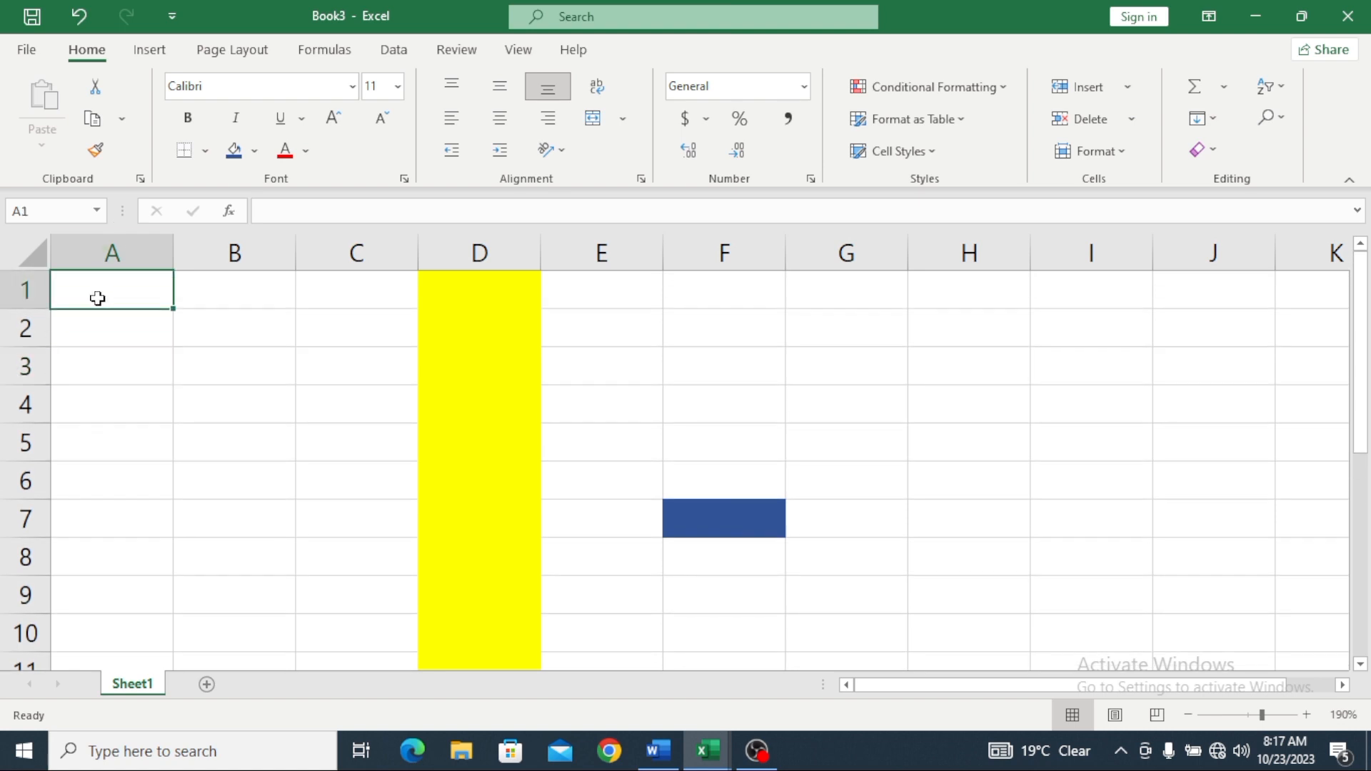
{"action": "left_click", "coordinate": [793, 358]}
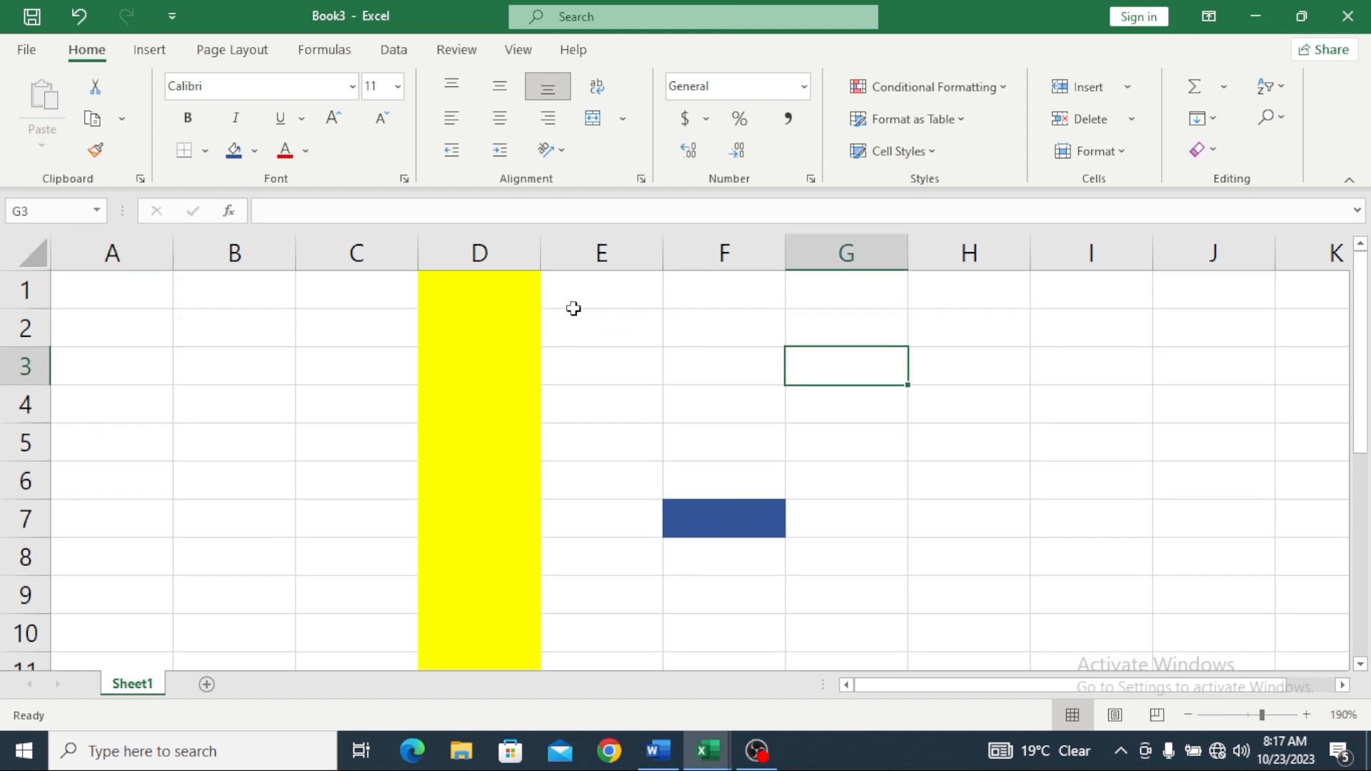
{"action": "left_click", "coordinate": [726, 373]}
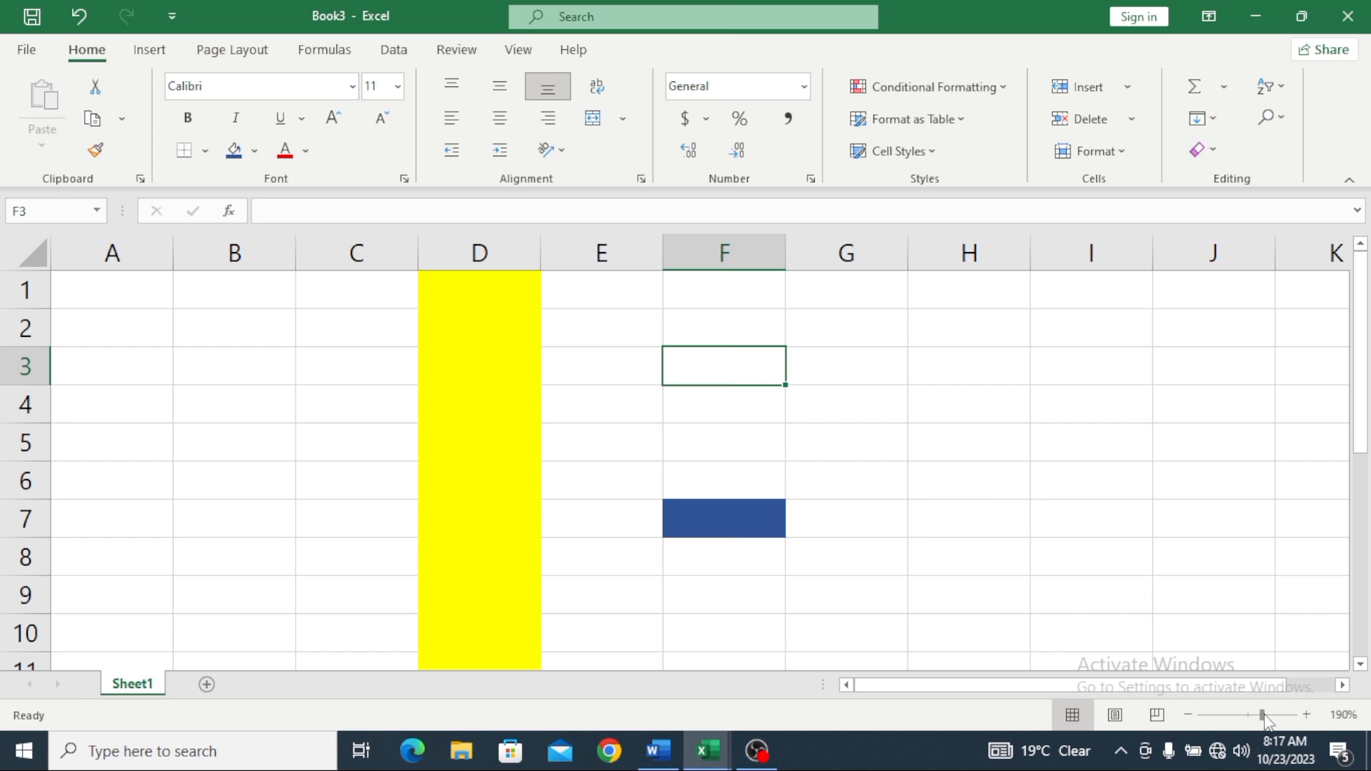
Step: Zoom the sheet out to 100% to show columns A–U and rows 1–21, then select H3
{"action": "left_click_drag", "start_coordinate": [1262, 714], "coordinate": [1249, 717]}
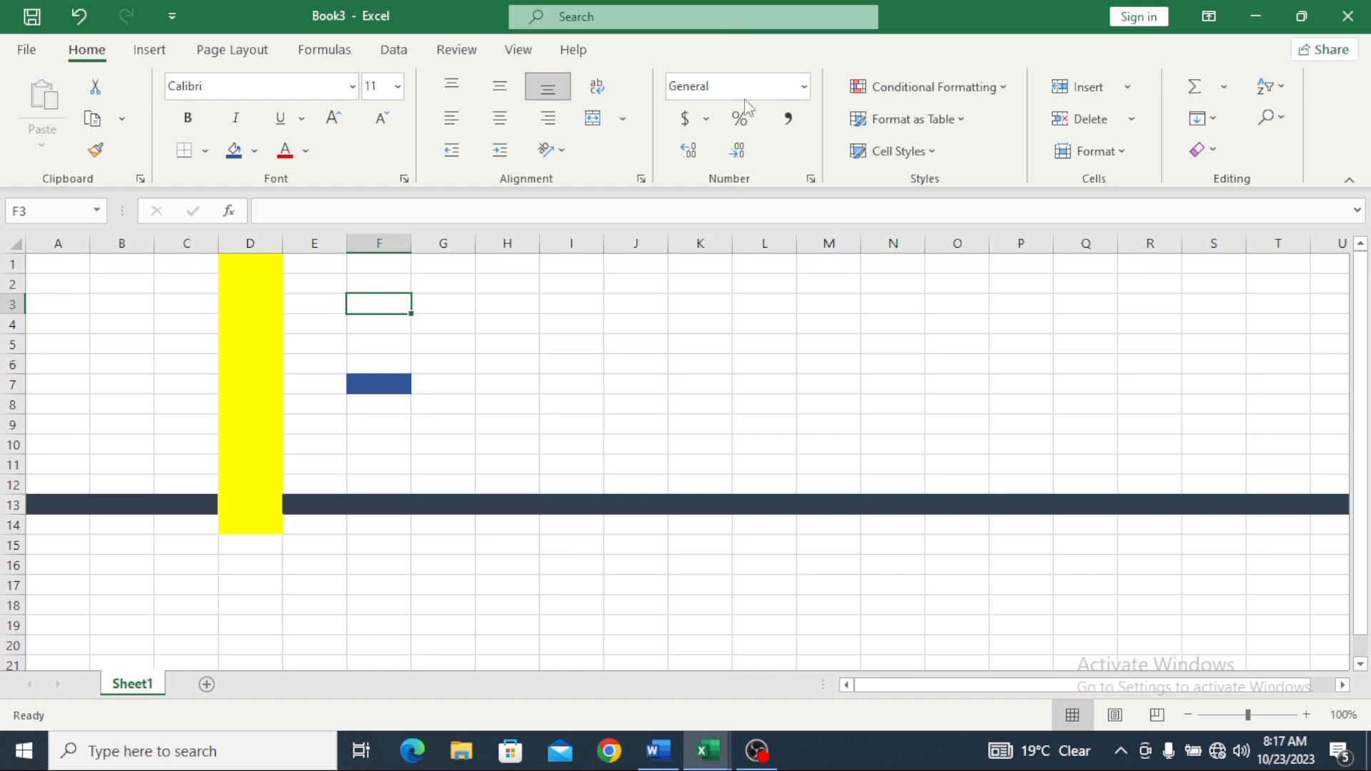
{"action": "left_click", "coordinate": [480, 304]}
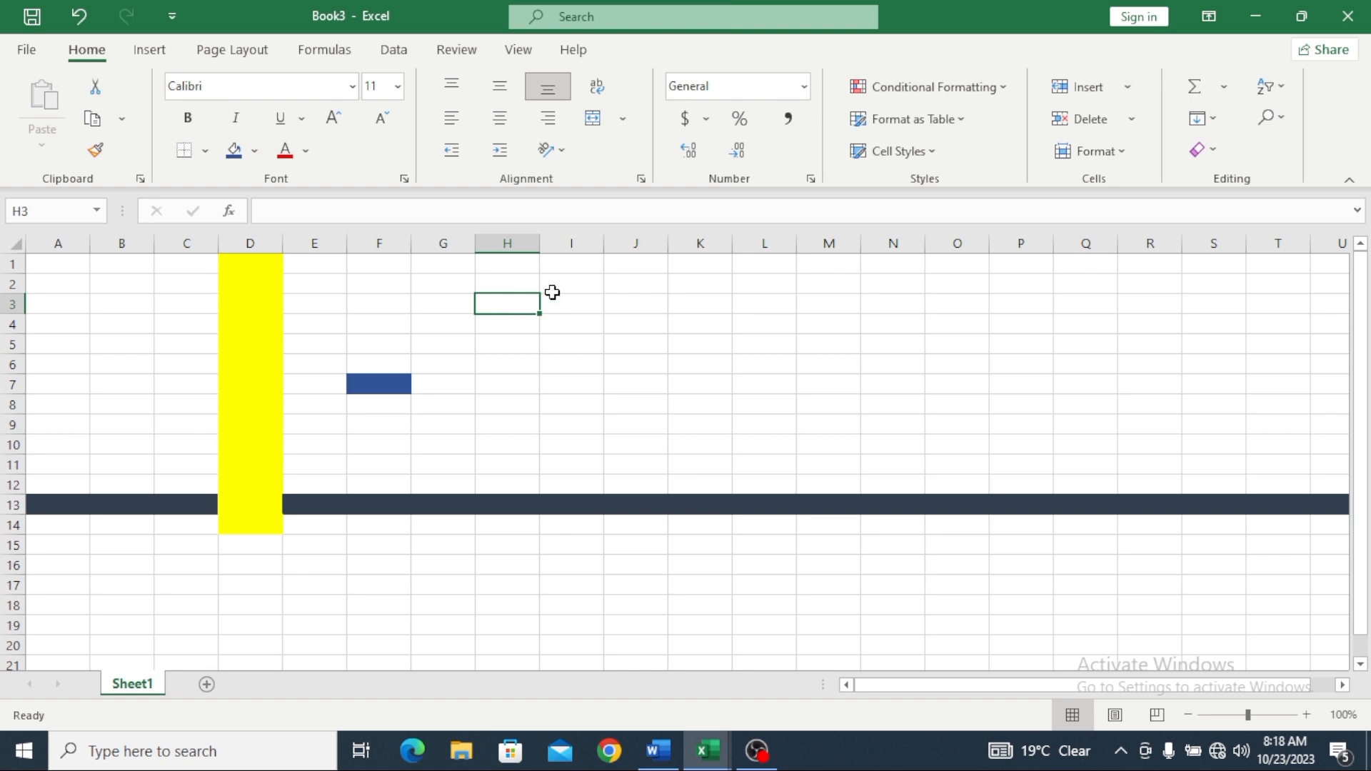
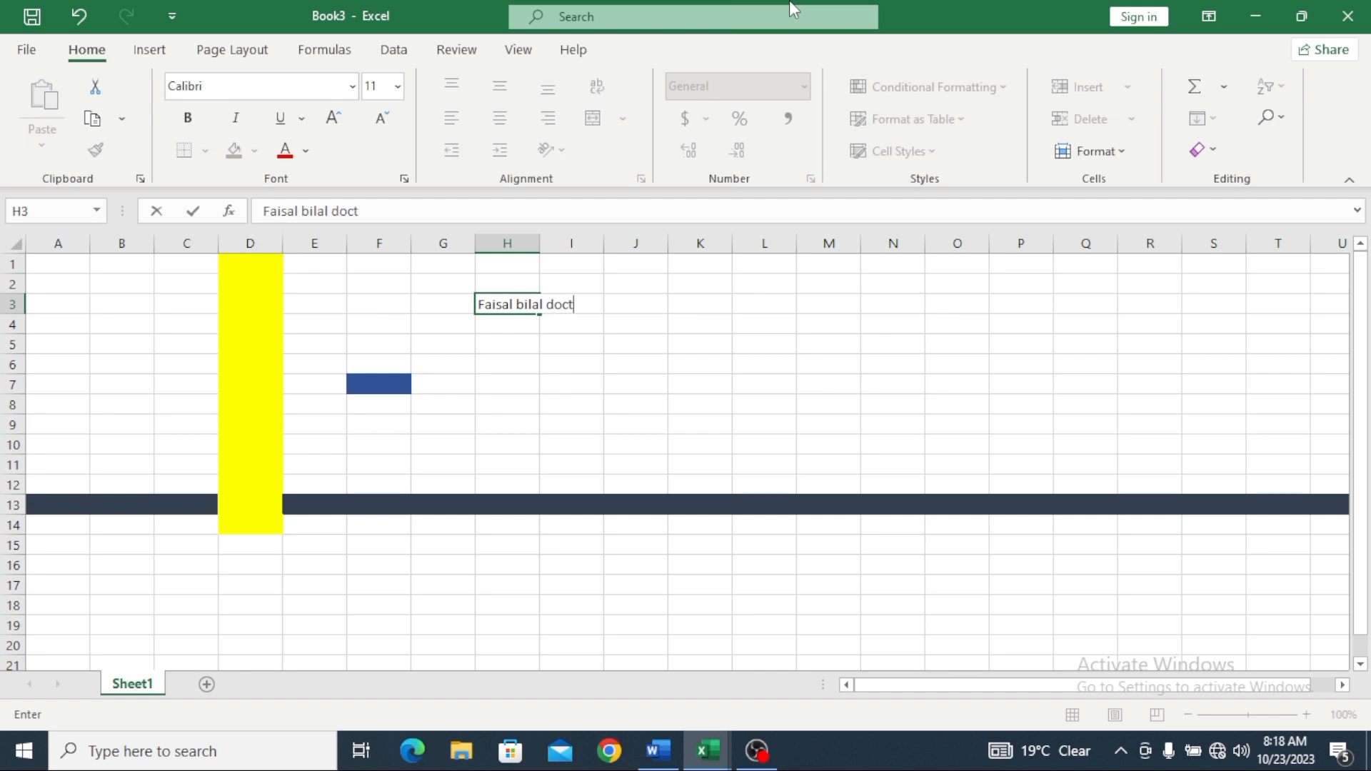
Step: Enter a person's name followed by 'doctor' in cell H3
{"action": "type", "text": "or"}
{"action": "left_click", "coordinate": [534, 285]}
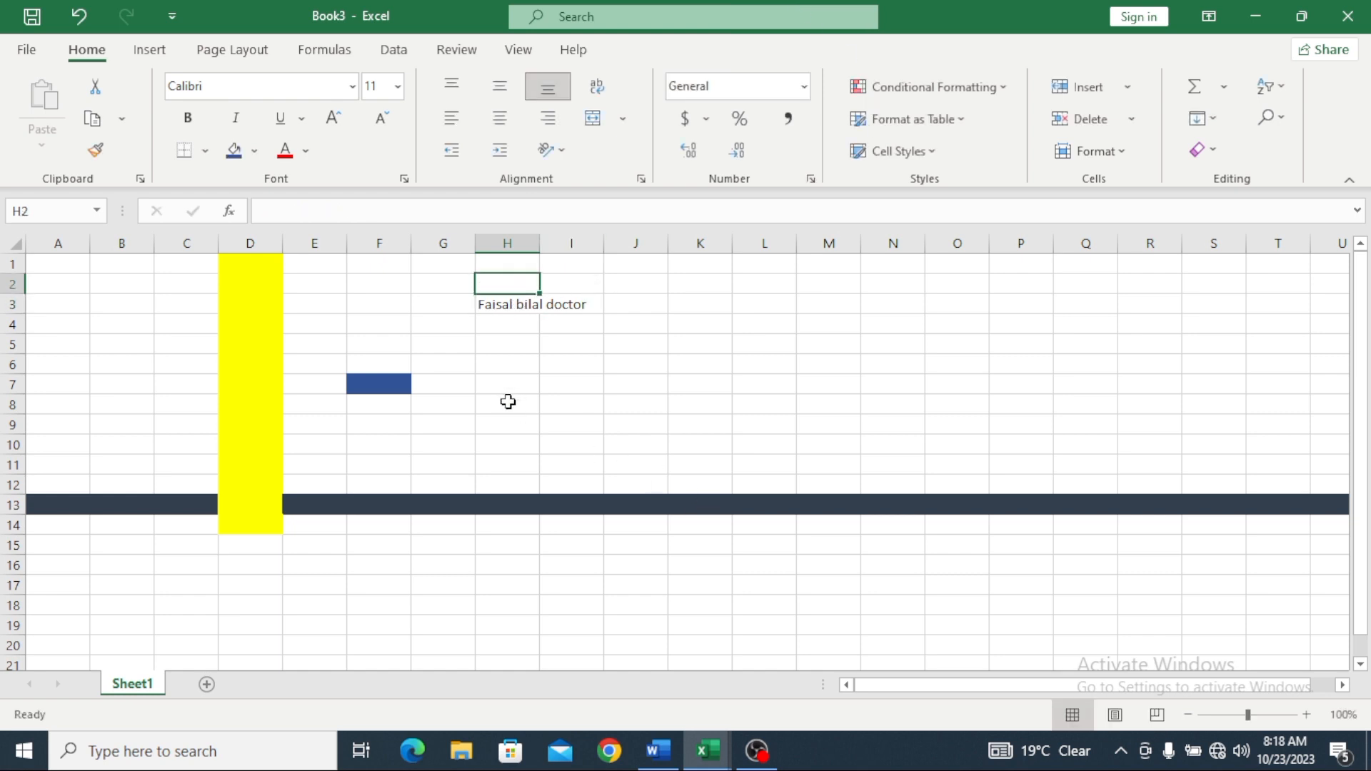
Step: Widen column H to 20.00 and bring row 3 back to a smaller height
{"action": "left_click", "coordinate": [451, 405]}
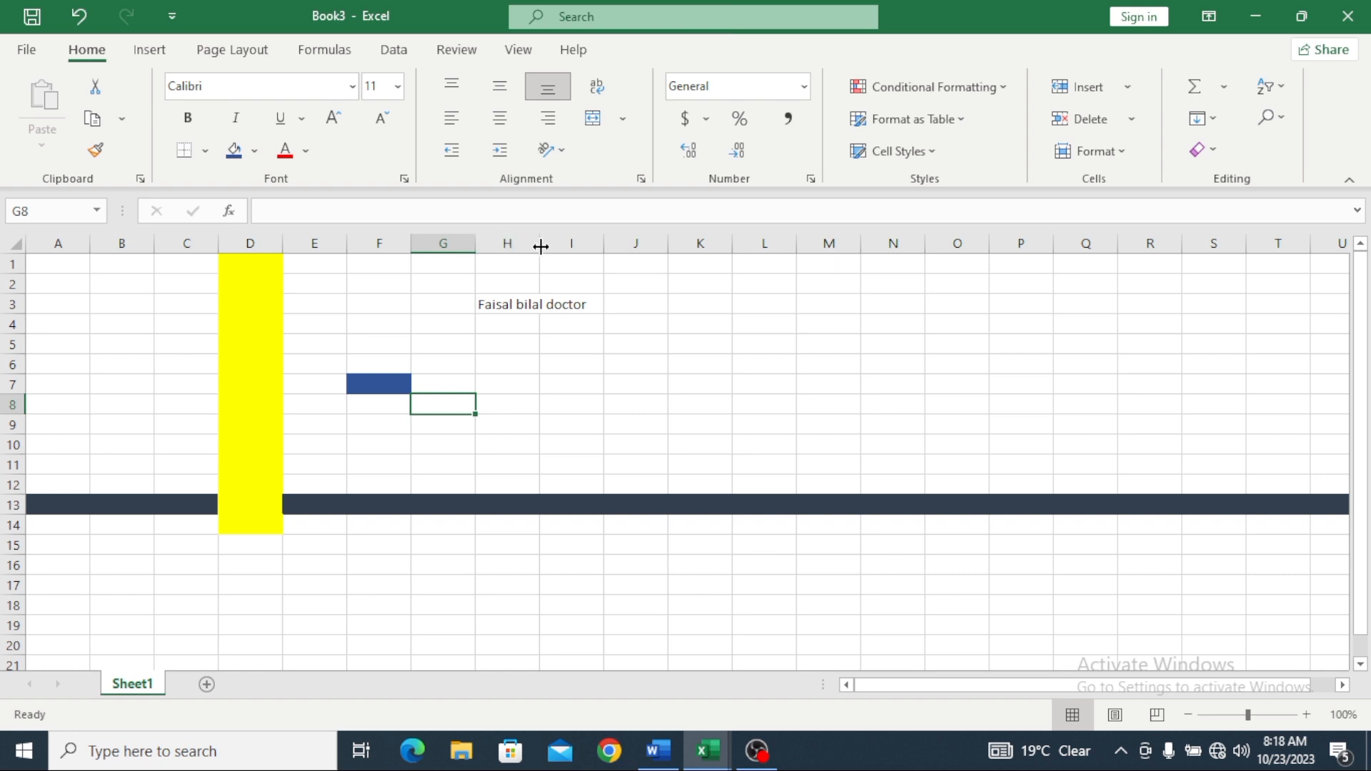
{"action": "left_click_drag", "start_coordinate": [541, 246], "coordinate": [603, 245]}
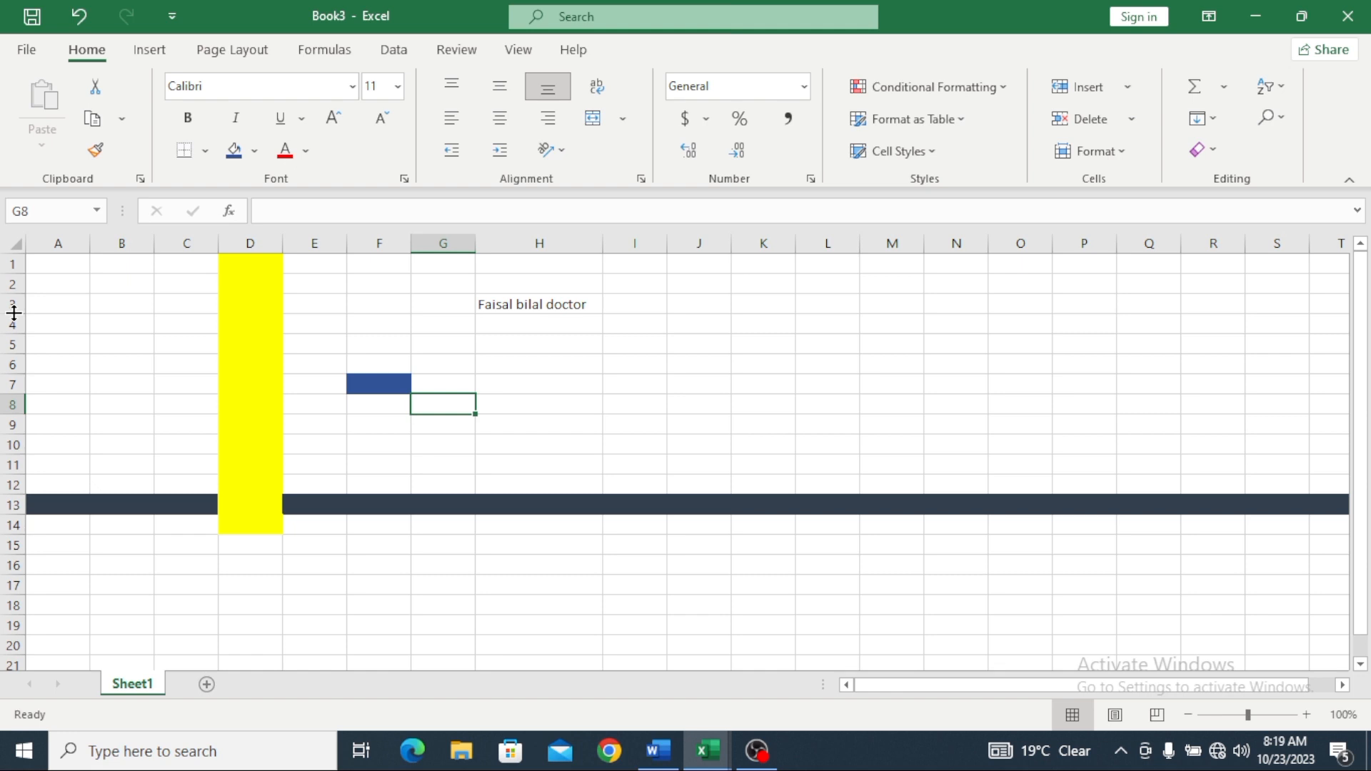
{"action": "left_click_drag", "start_coordinate": [14, 313], "coordinate": [12, 368]}
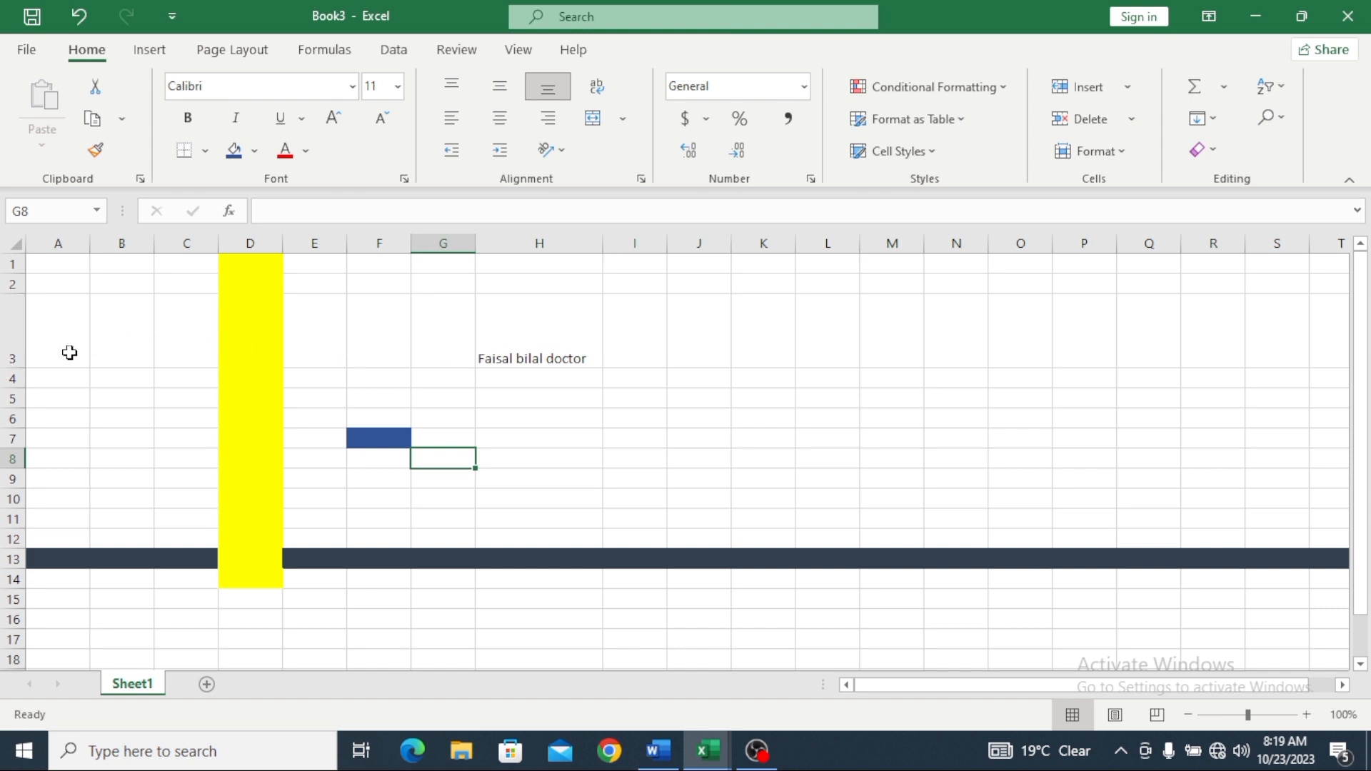
{"action": "left_click_drag", "start_coordinate": [24, 367], "coordinate": [21, 397]}
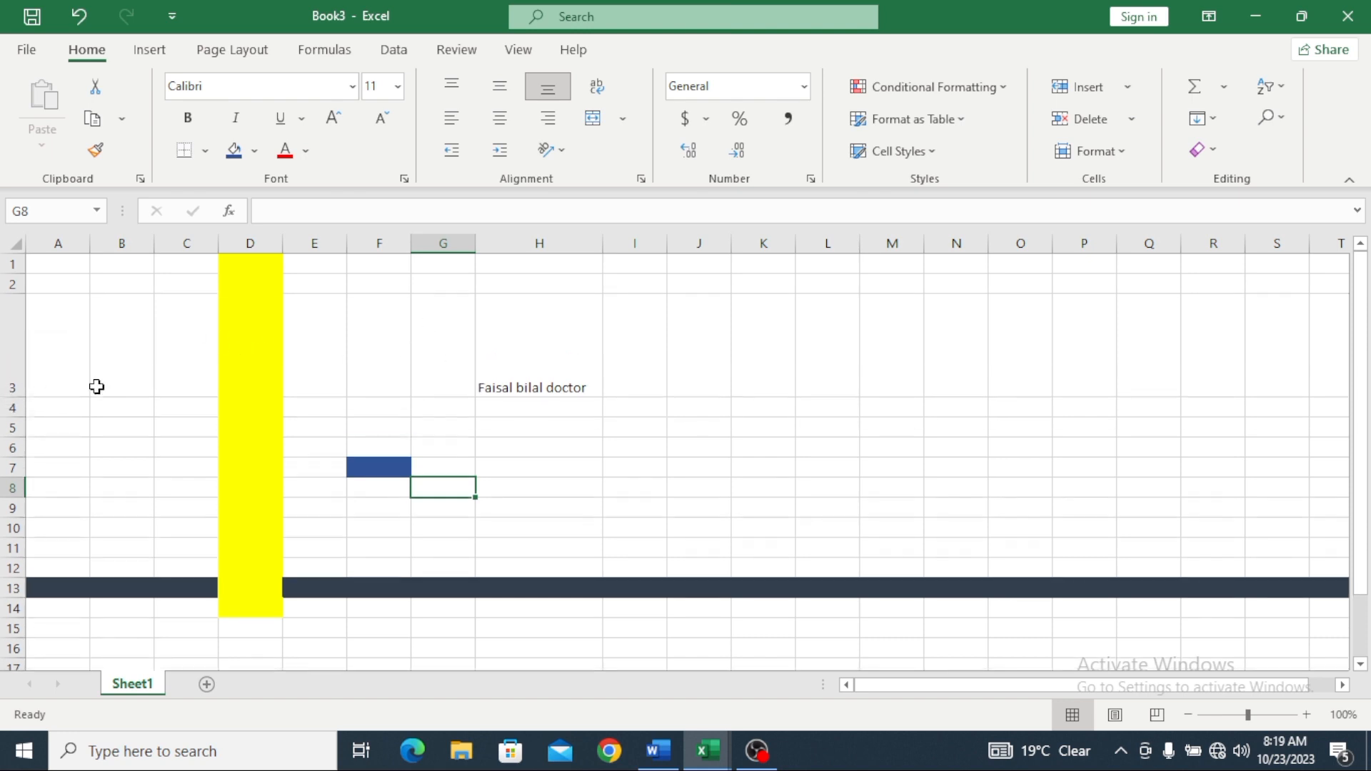
{"action": "mouse_move", "coordinate": [600, 247]}
{"action": "left_mouse_down"}
{"action": "mouse_move", "coordinate": [551, 247]}
{"action": "mouse_move", "coordinate": [626, 248]}
{"action": "left_mouse_up"}
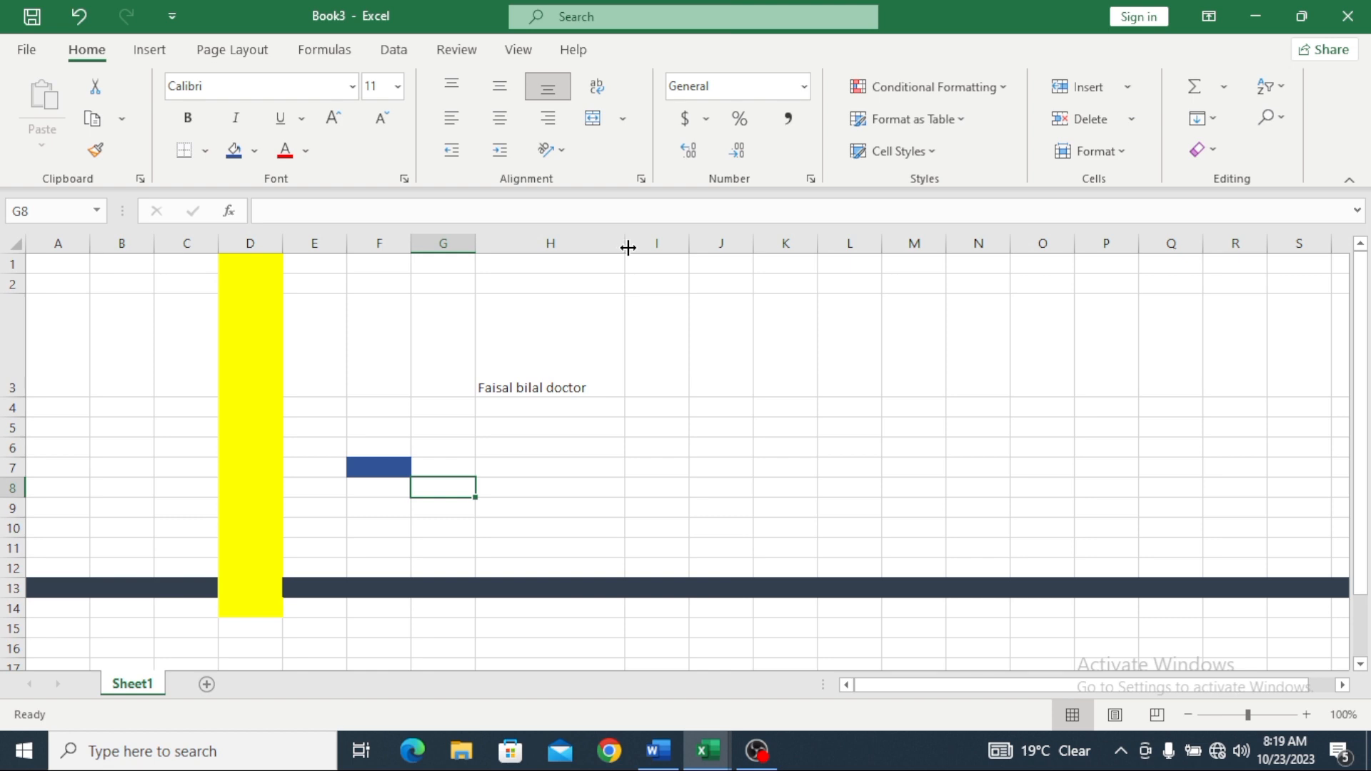
{"action": "left_click_drag", "start_coordinate": [24, 387], "coordinate": [35, 327]}
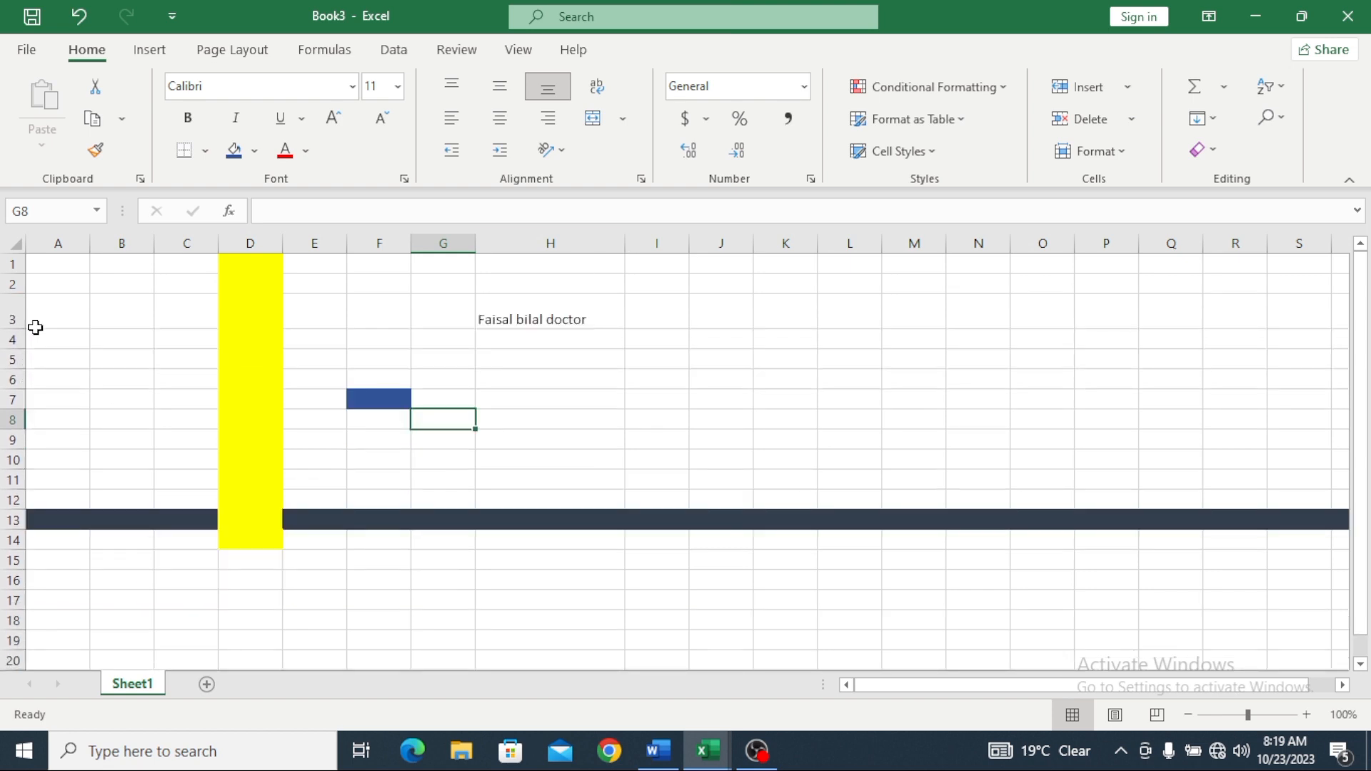
Step: Fill the H3 entry down to H4:H5
{"action": "left_click", "coordinate": [570, 319]}
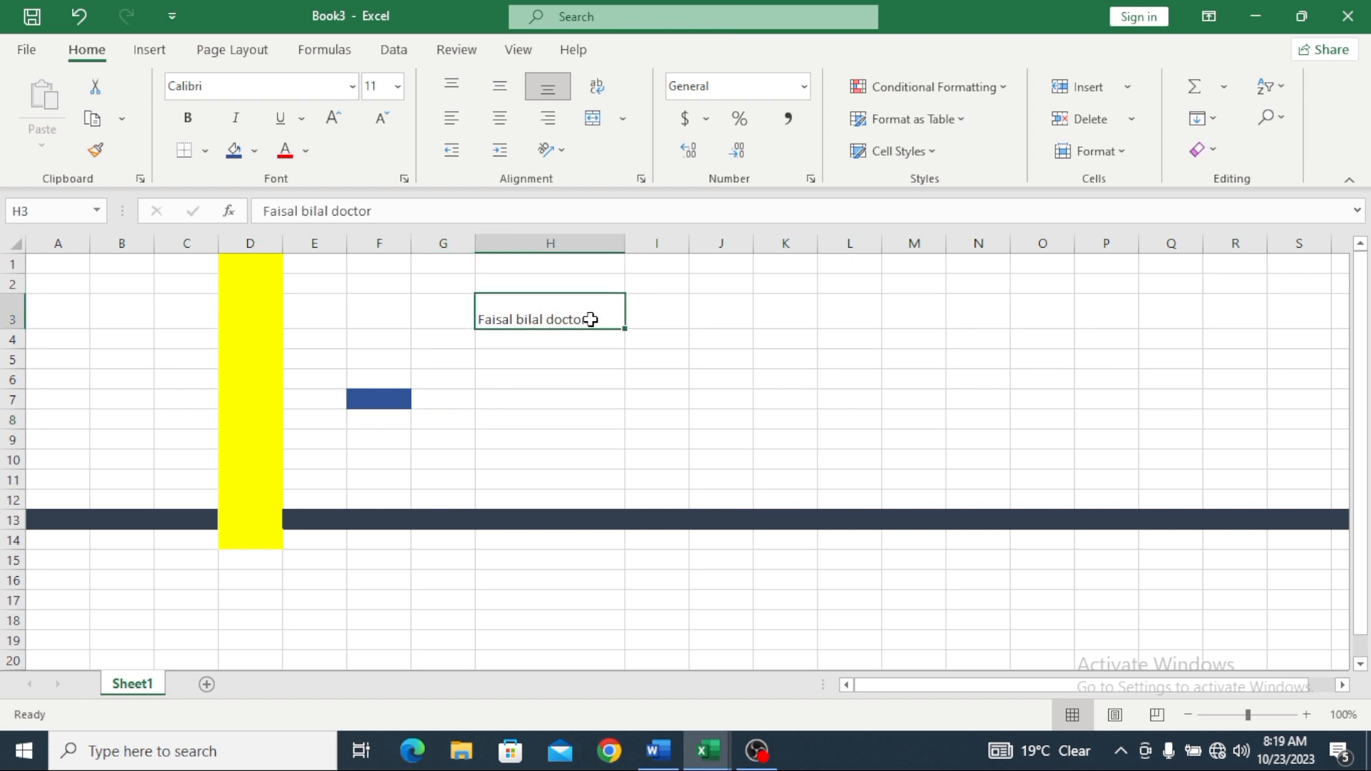
{"action": "left_click_drag", "start_coordinate": [626, 328], "coordinate": [652, 364]}
{"action": "left_click", "coordinate": [606, 307]}
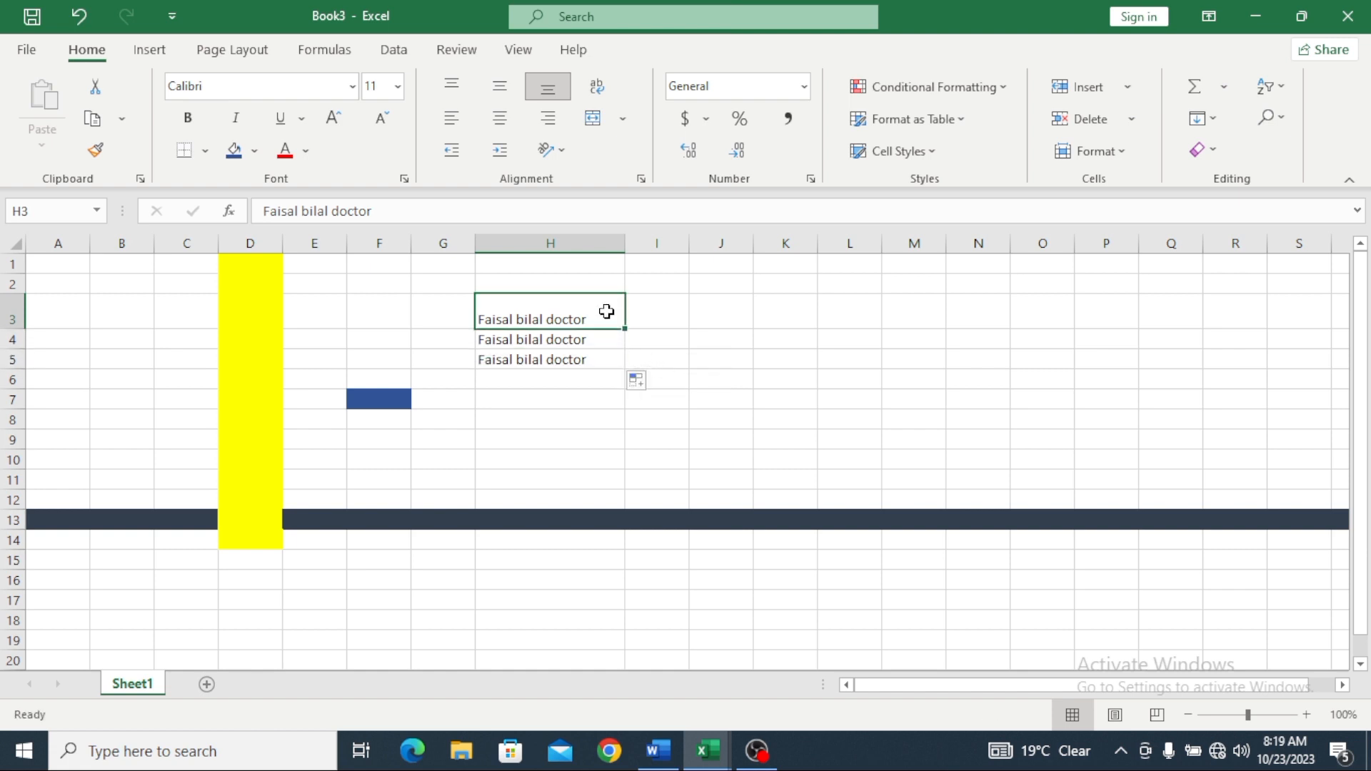
Step: Delete the copies in H5 and H4 with cells shifted up, leaving only H3
{"action": "left_click", "coordinate": [602, 362]}
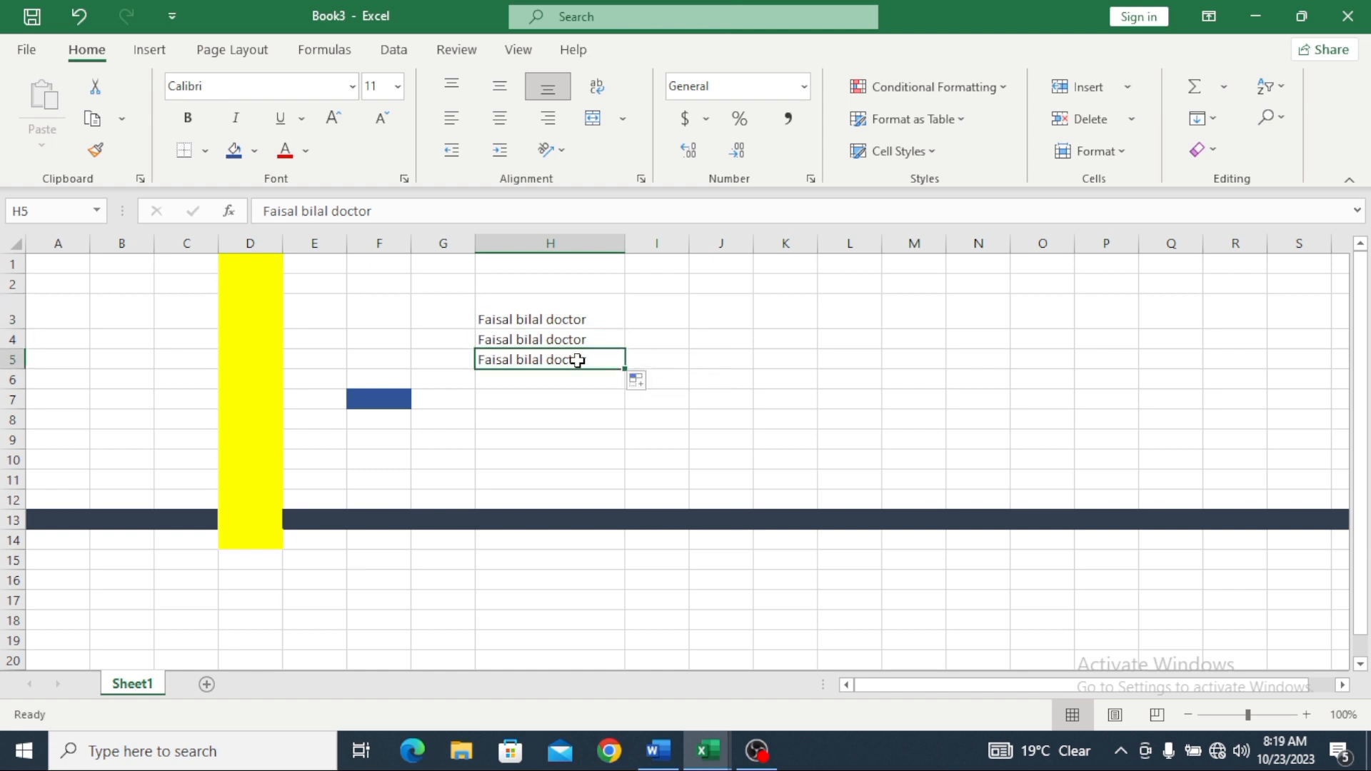
{"action": "right_click", "coordinate": [576, 362]}
{"action": "left_click", "coordinate": [629, 387]}
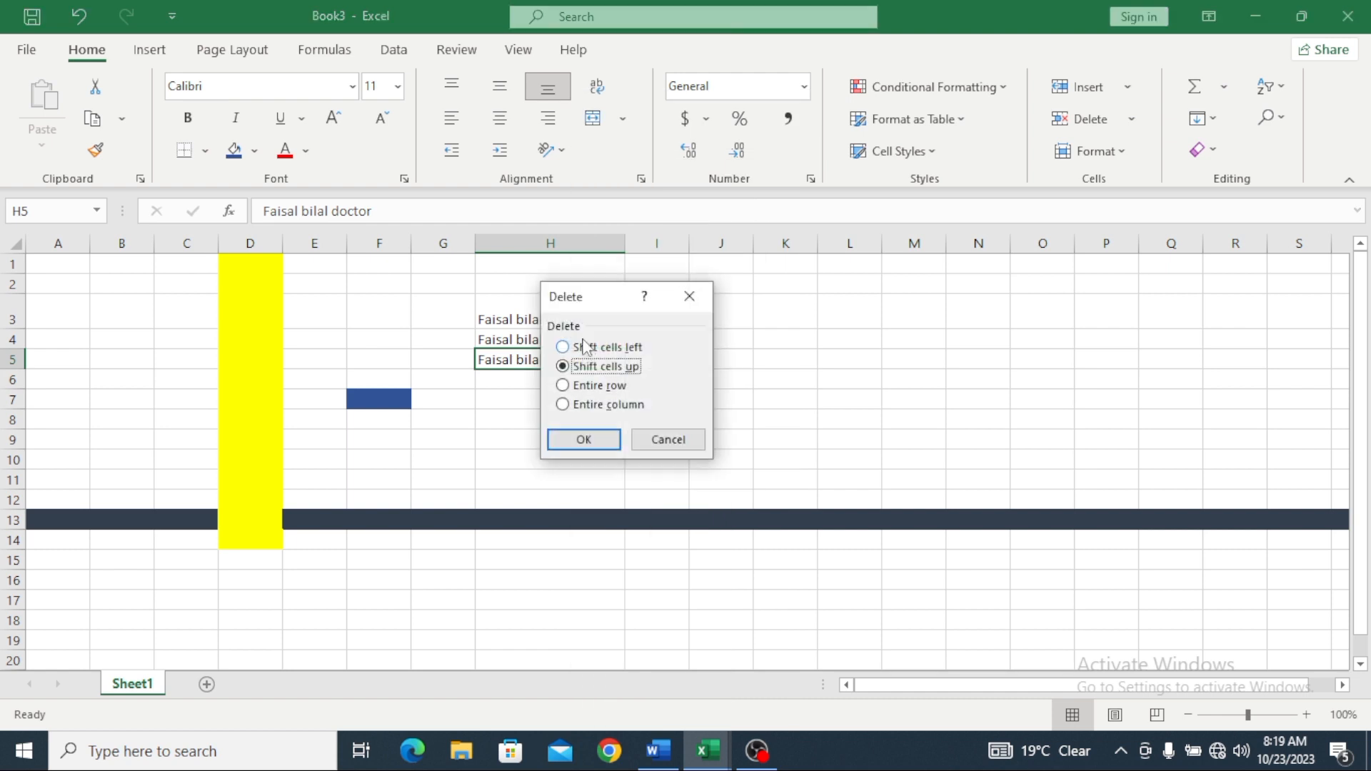
{"action": "left_click", "coordinate": [571, 437]}
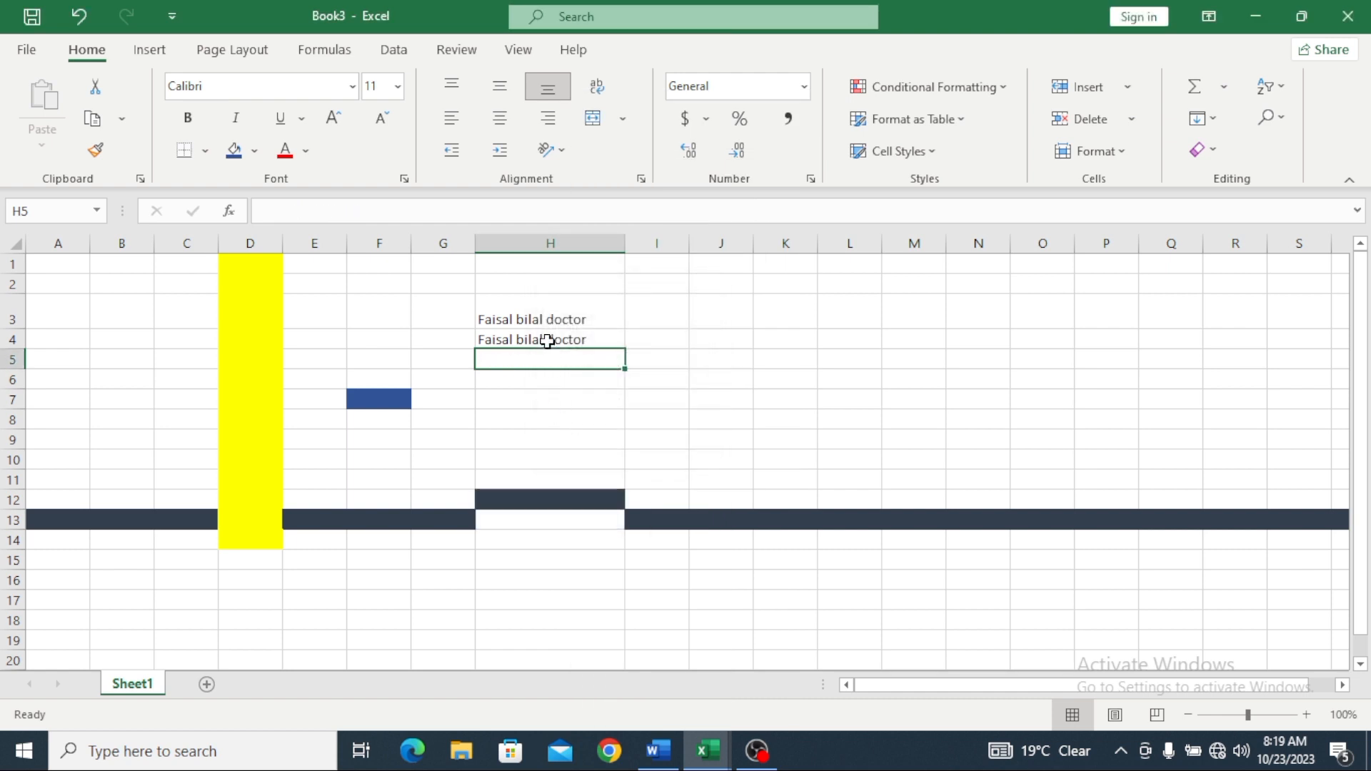
{"action": "right_click", "coordinate": [547, 344]}
{"action": "left_click", "coordinate": [599, 394]}
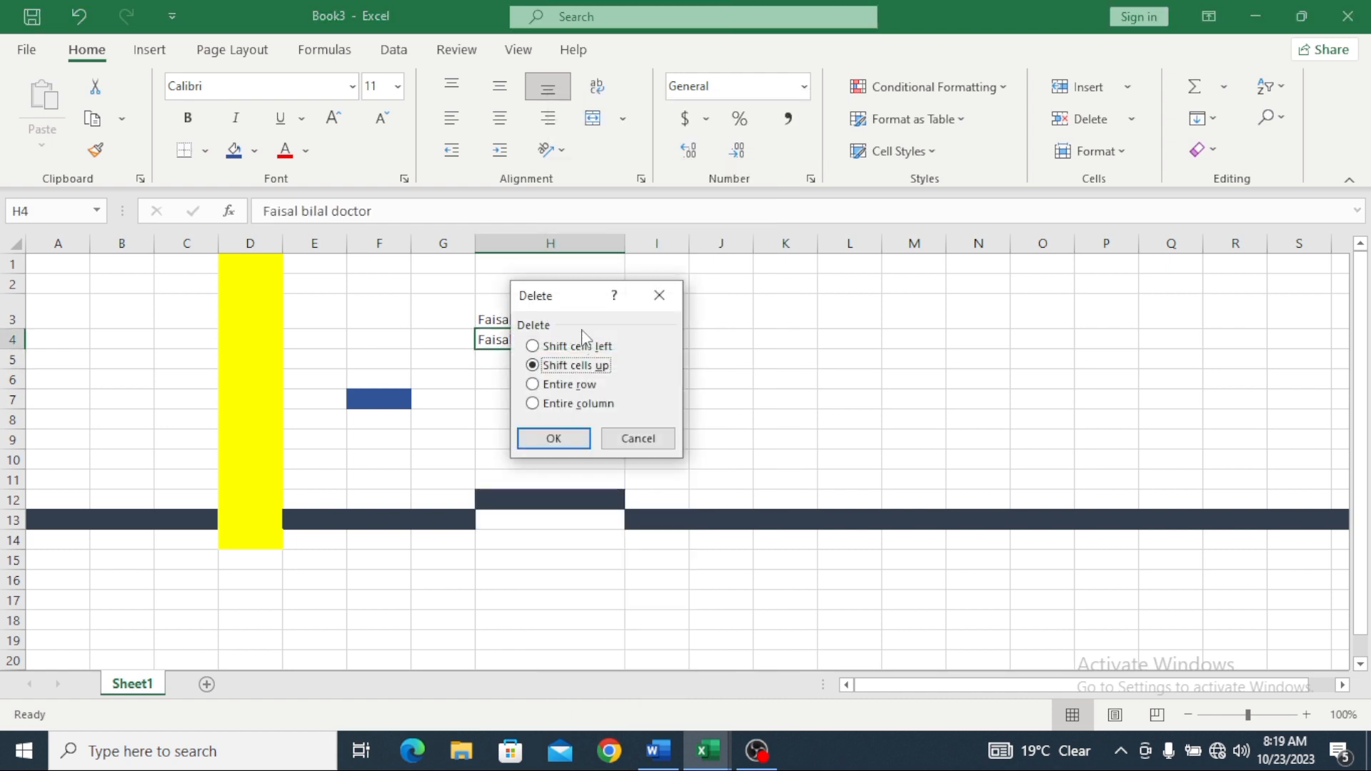
{"action": "left_click", "coordinate": [548, 437]}
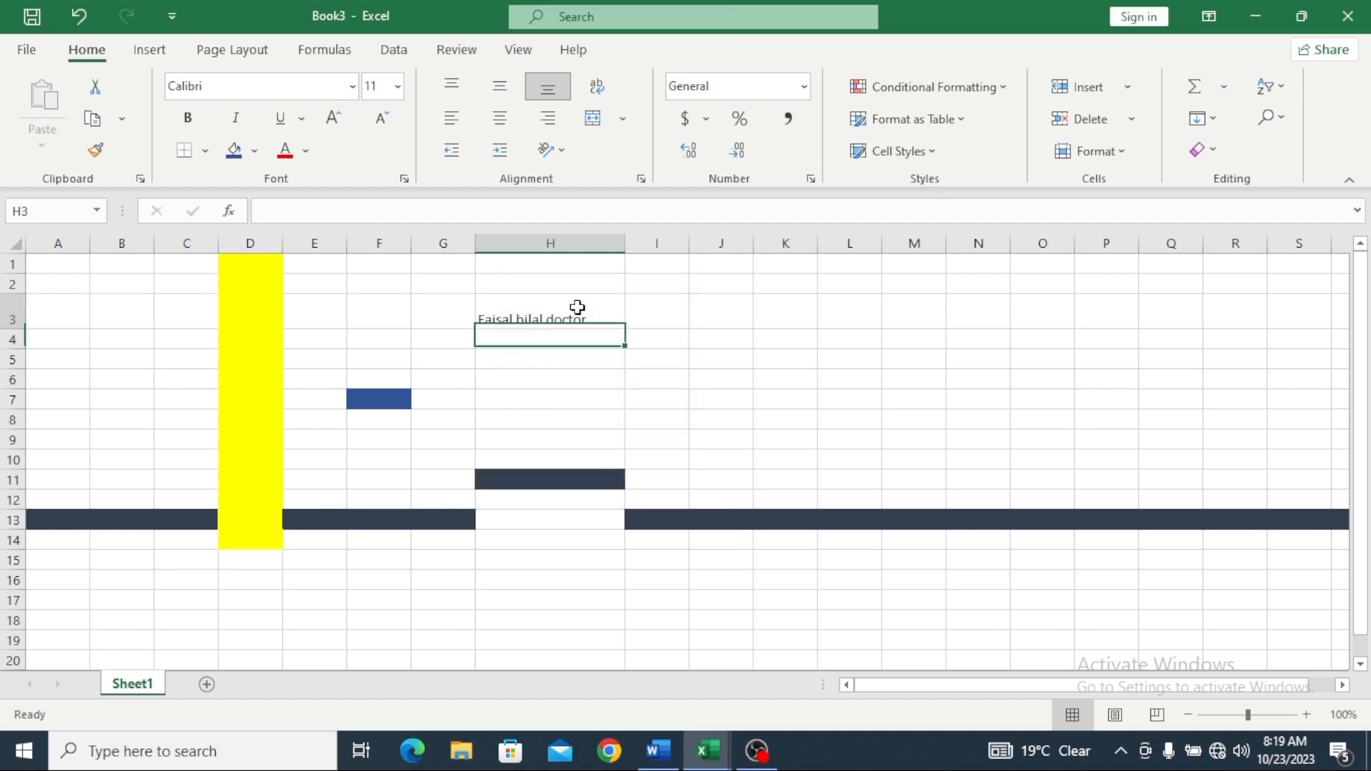
{"action": "left_click", "coordinate": [576, 307]}
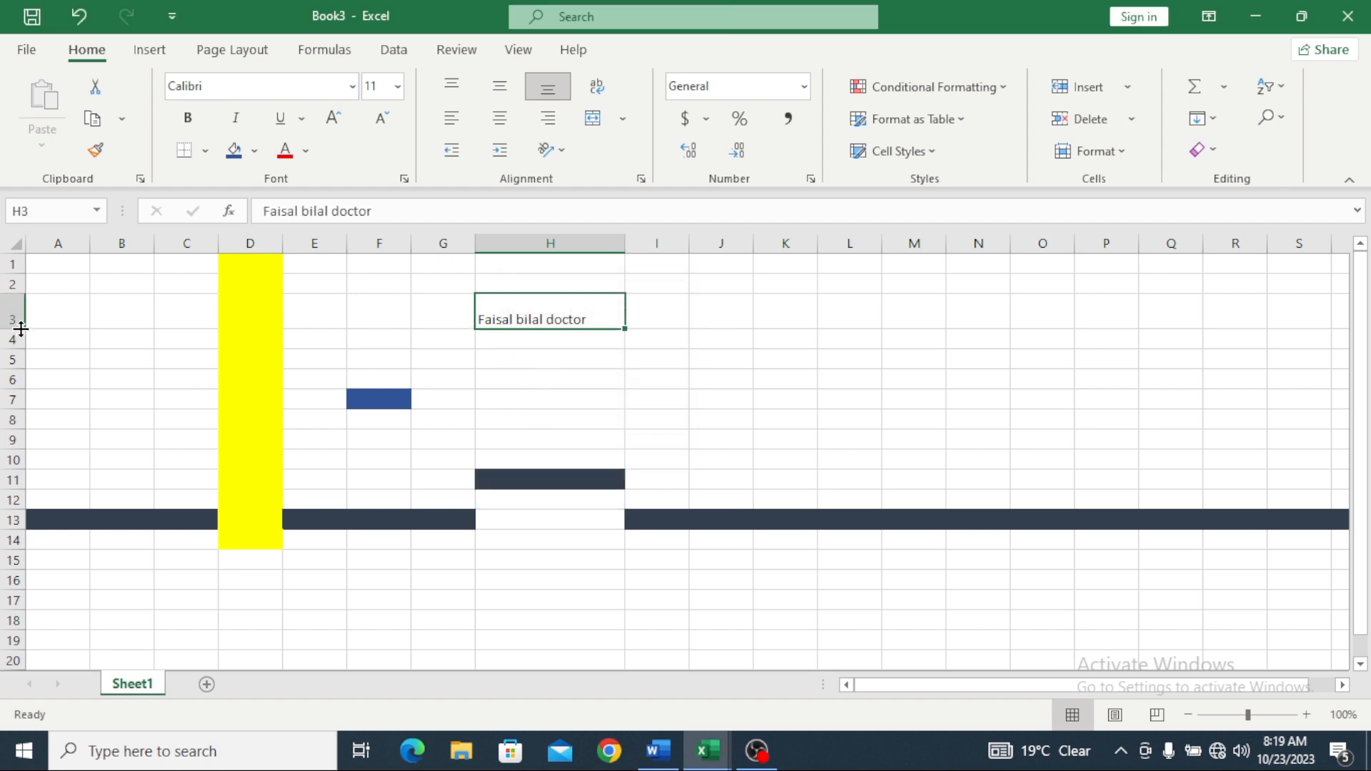
Step: Make row 3 much taller and select all the text inside H3 for editing
{"action": "left_click_drag", "start_coordinate": [20, 331], "coordinate": [18, 364]}
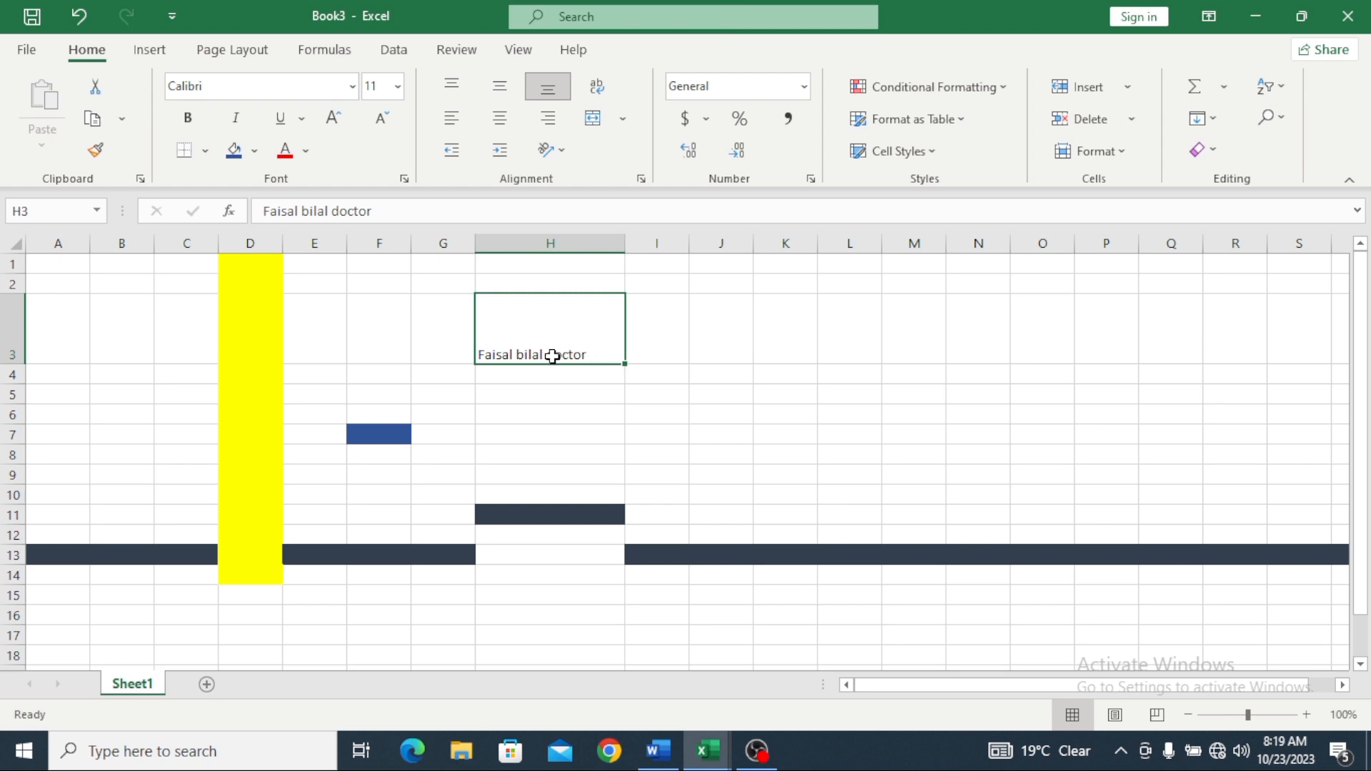
{"action": "left_click_drag", "start_coordinate": [550, 355], "coordinate": [581, 355]}
{"action": "left_click", "coordinate": [457, 336]}
{"action": "left_click", "coordinate": [579, 356]}
{"action": "double_click", "coordinate": [588, 357]}
{"action": "left_click_drag", "start_coordinate": [588, 357], "coordinate": [475, 359]}
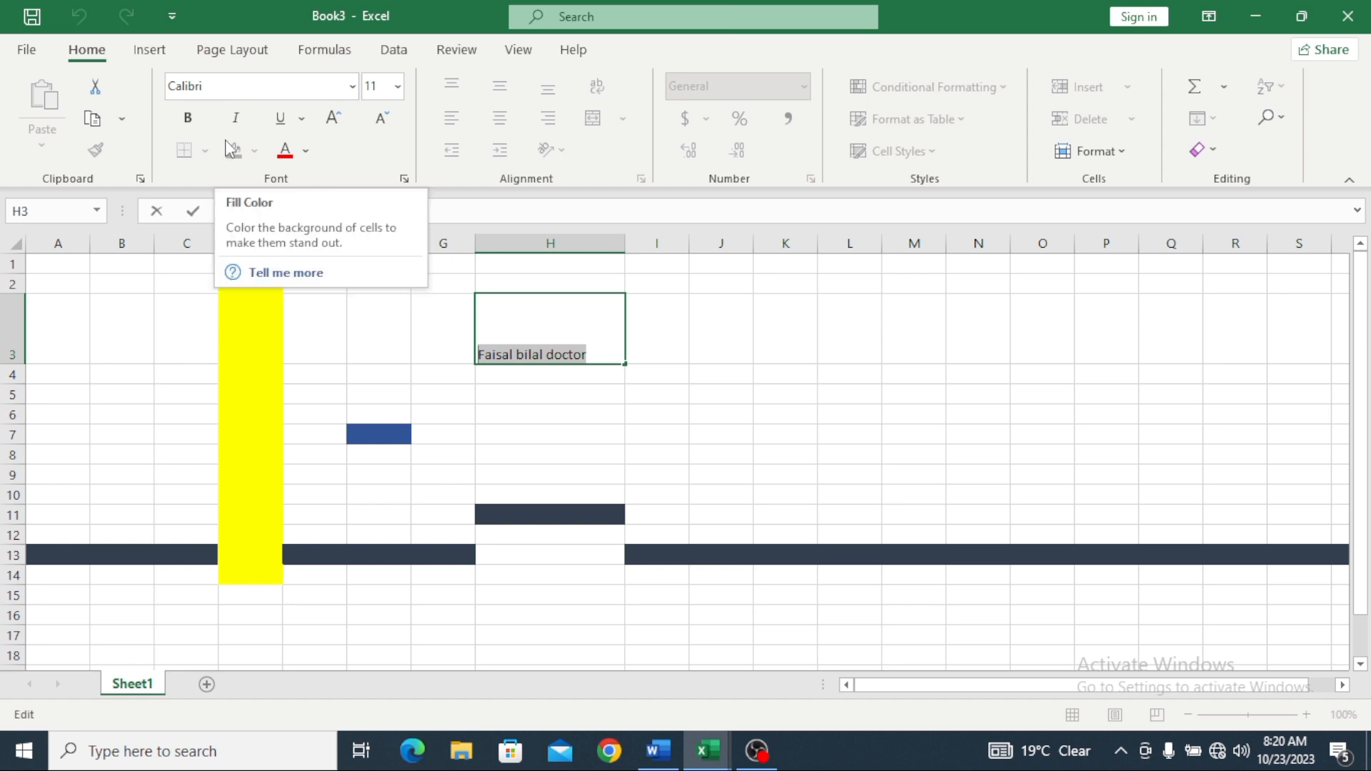
Step: Make the H3 text italic and underlined, with bold left off
{"action": "left_click", "coordinate": [188, 126]}
{"action": "left_click", "coordinate": [188, 126]}
{"action": "left_click", "coordinate": [189, 127]}
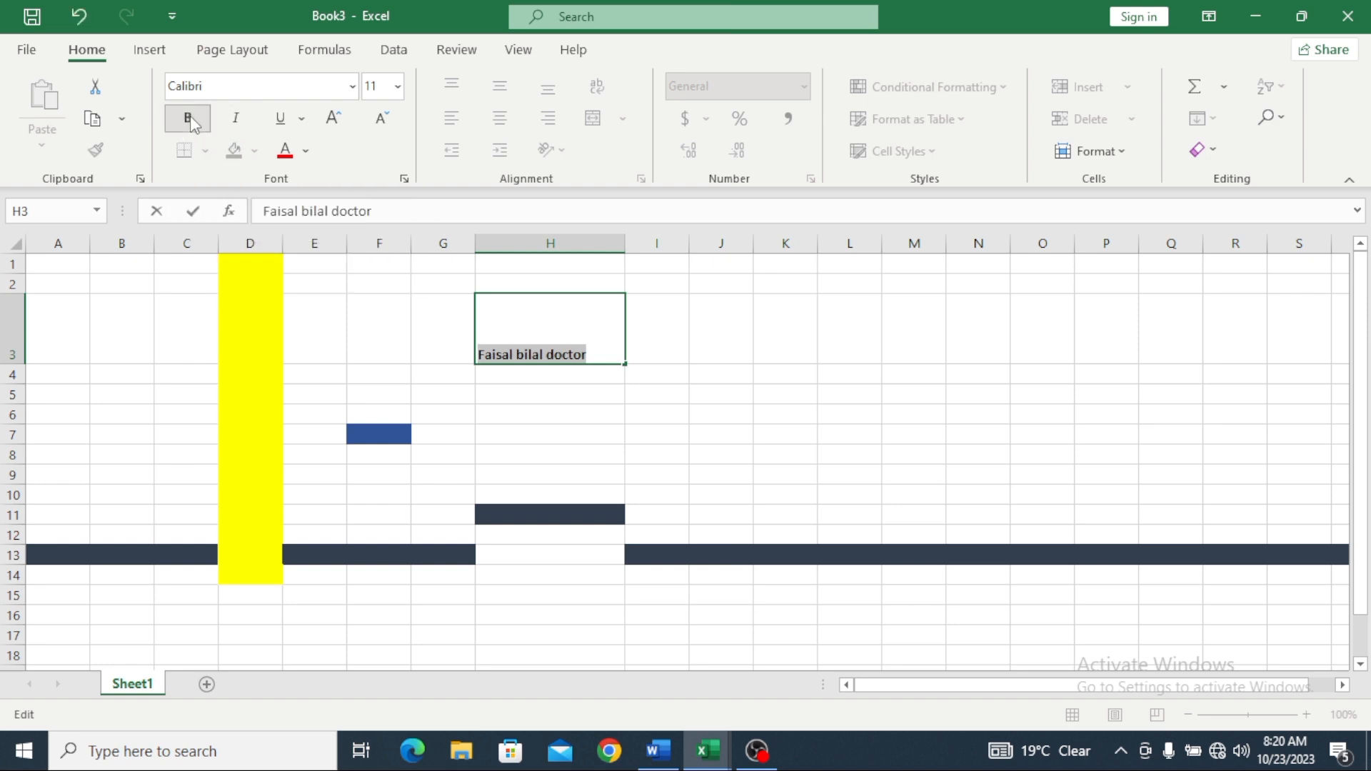
{"action": "left_click", "coordinate": [190, 124]}
{"action": "left_click", "coordinate": [237, 119]}
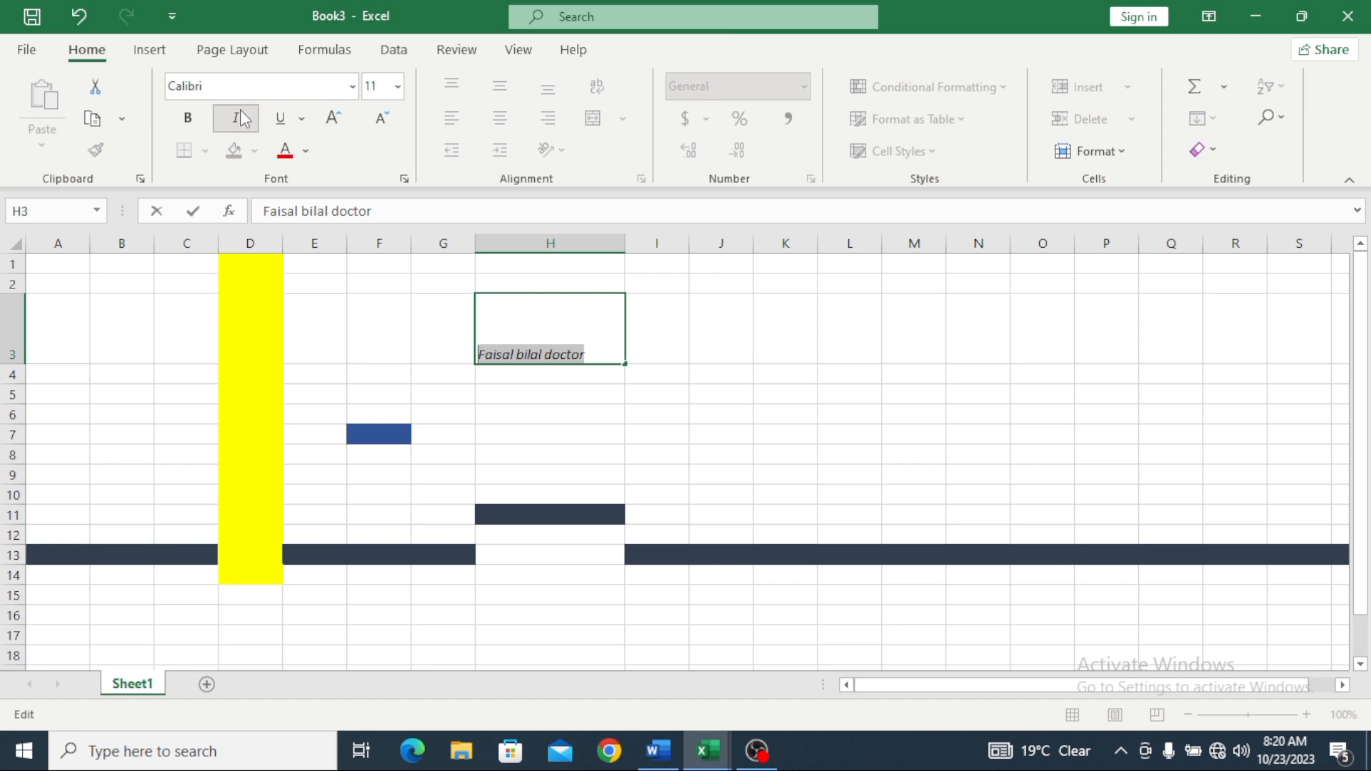
{"action": "left_click", "coordinate": [282, 121]}
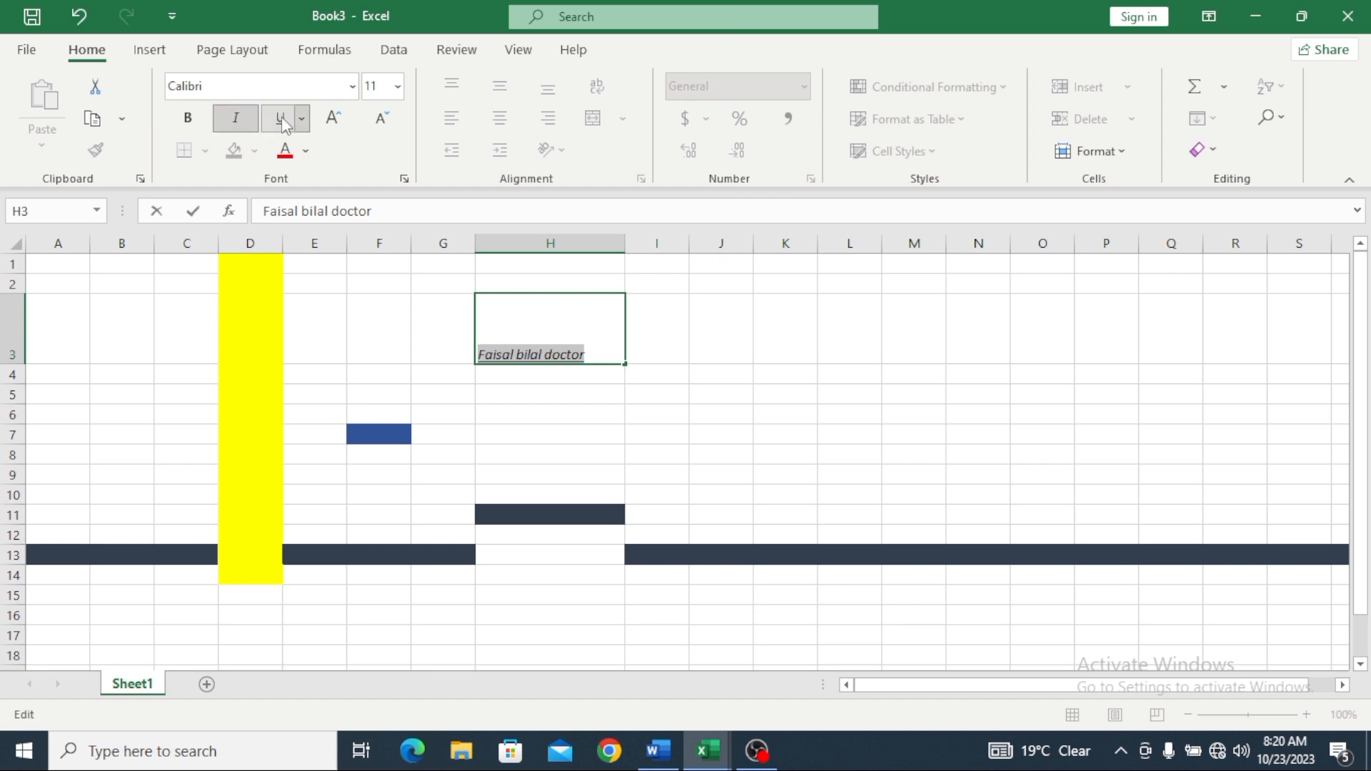
{"action": "left_click", "coordinate": [337, 120]}
{"action": "left_click", "coordinate": [334, 118]}
{"action": "left_click", "coordinate": [335, 118]}
{"action": "left_click", "coordinate": [334, 119]}
{"action": "left_click", "coordinate": [335, 119]}
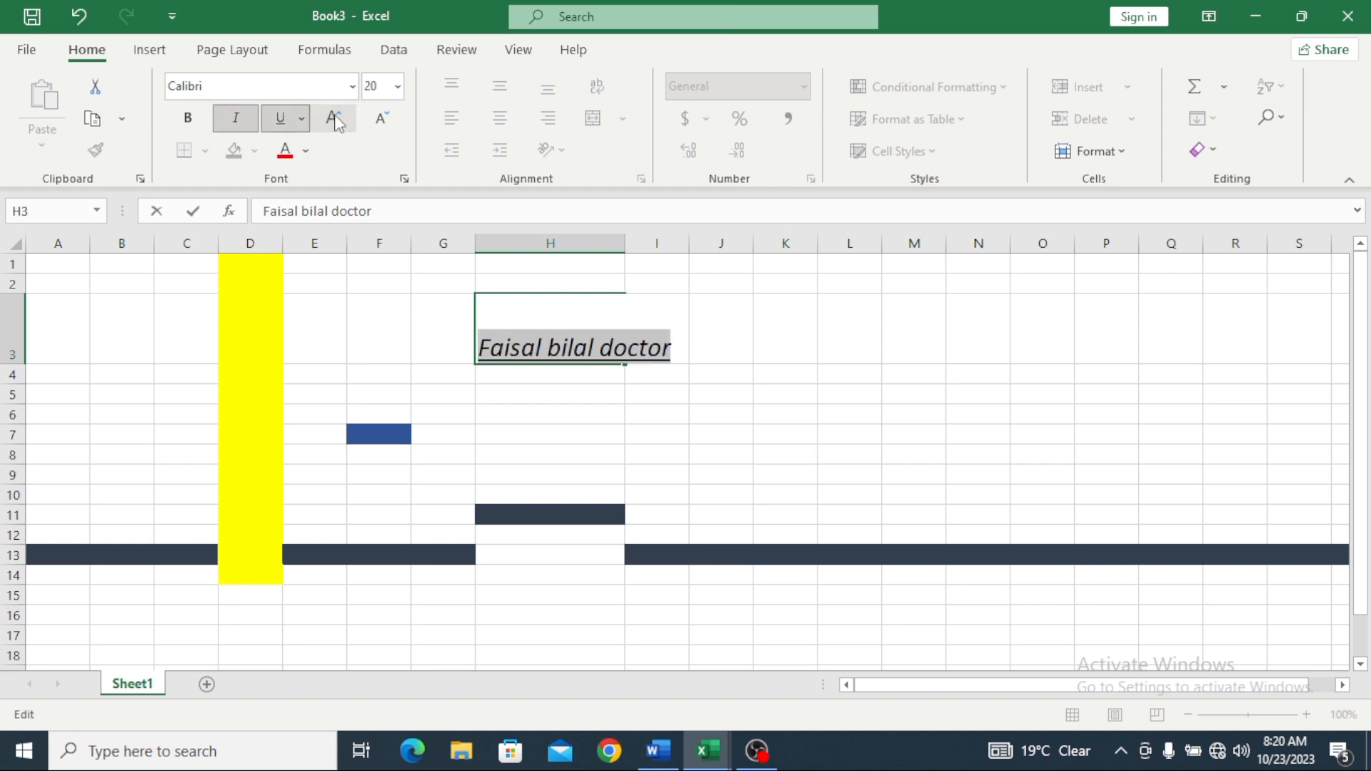
{"action": "left_click", "coordinate": [383, 120]}
{"action": "left_click", "coordinate": [383, 120]}
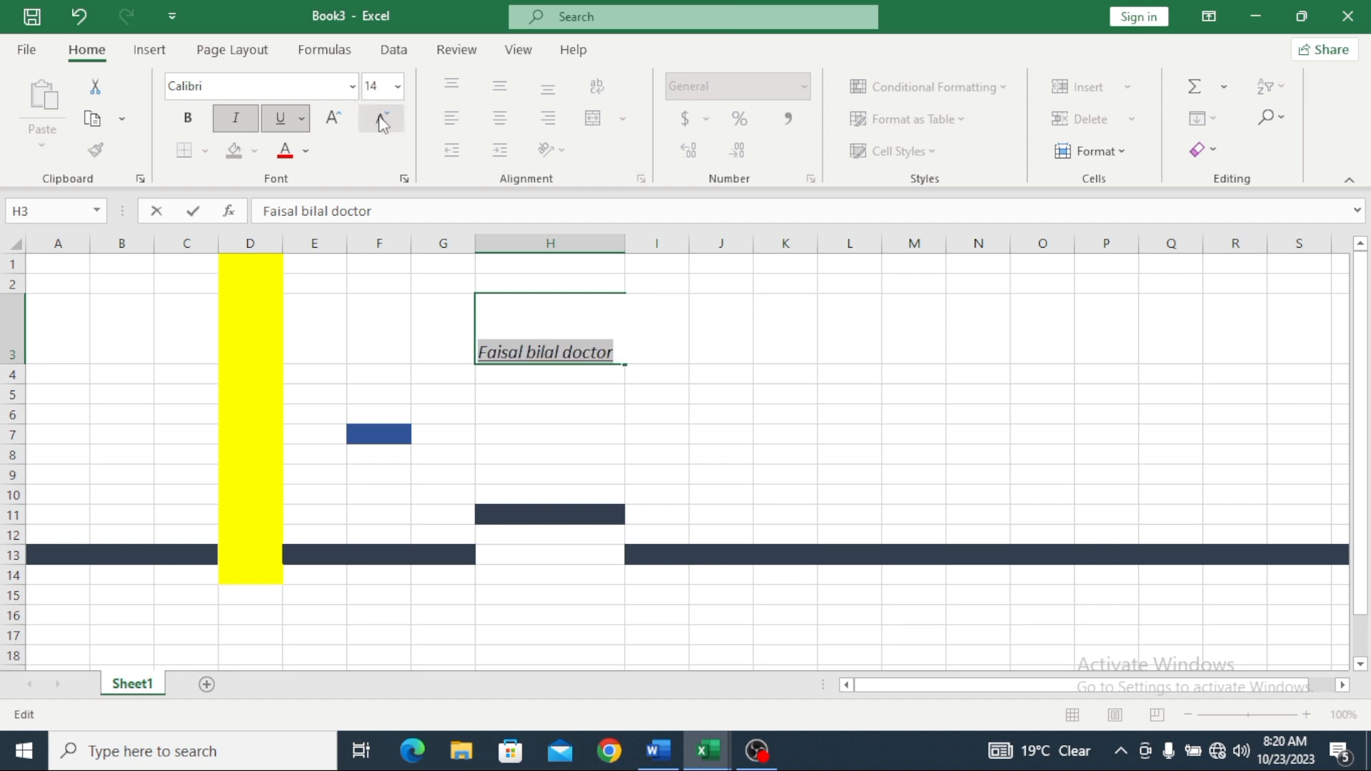
Step: Colour the H3 text dark grey and set it to Algerian at size 18
{"action": "left_click", "coordinate": [306, 151]}
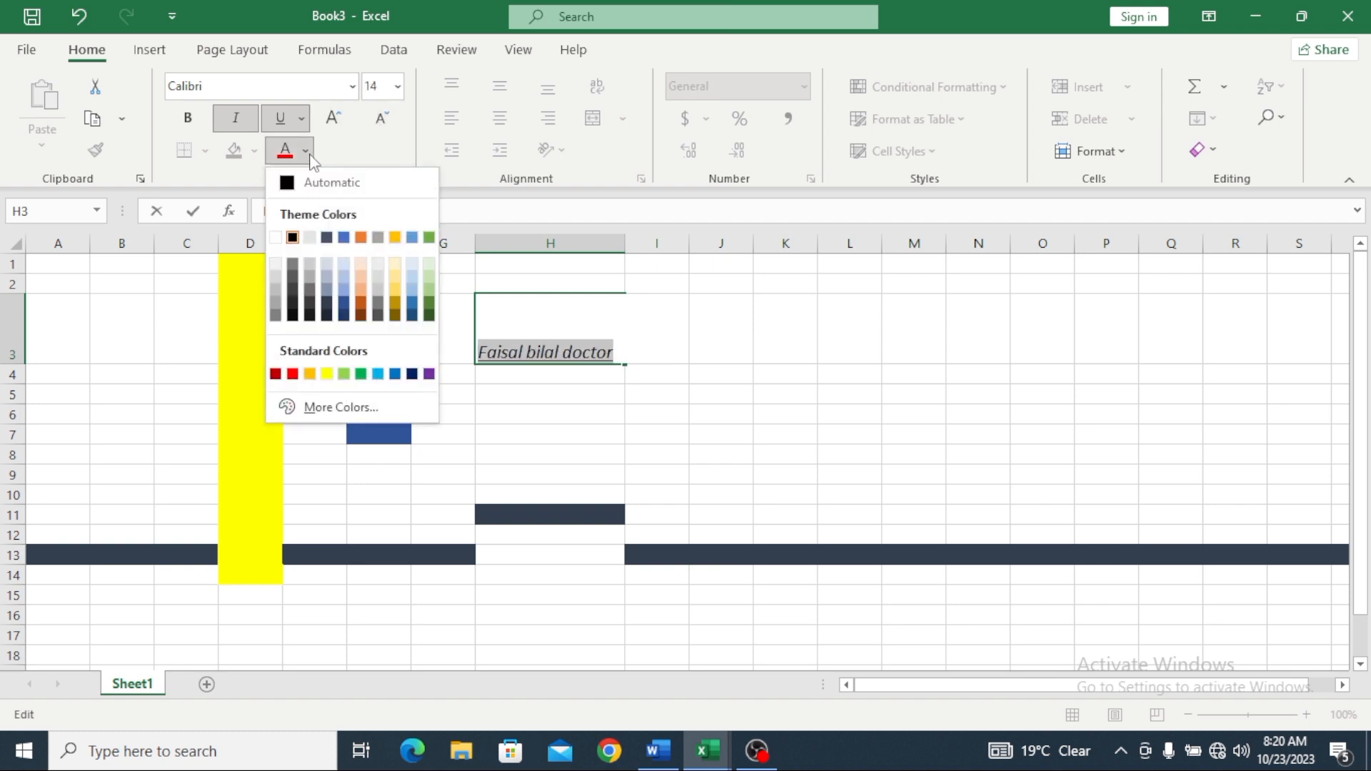
{"action": "left_click", "coordinate": [310, 301]}
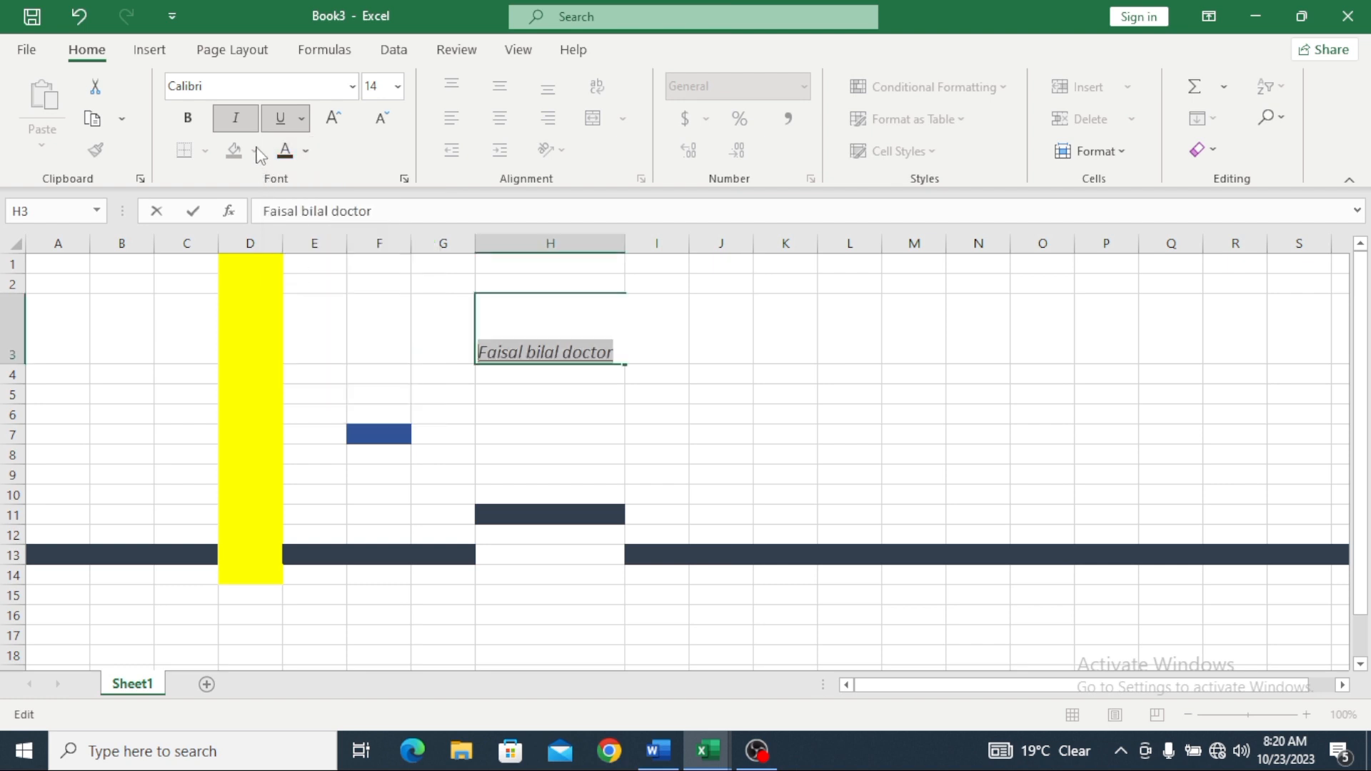
{"action": "left_click", "coordinate": [352, 86]}
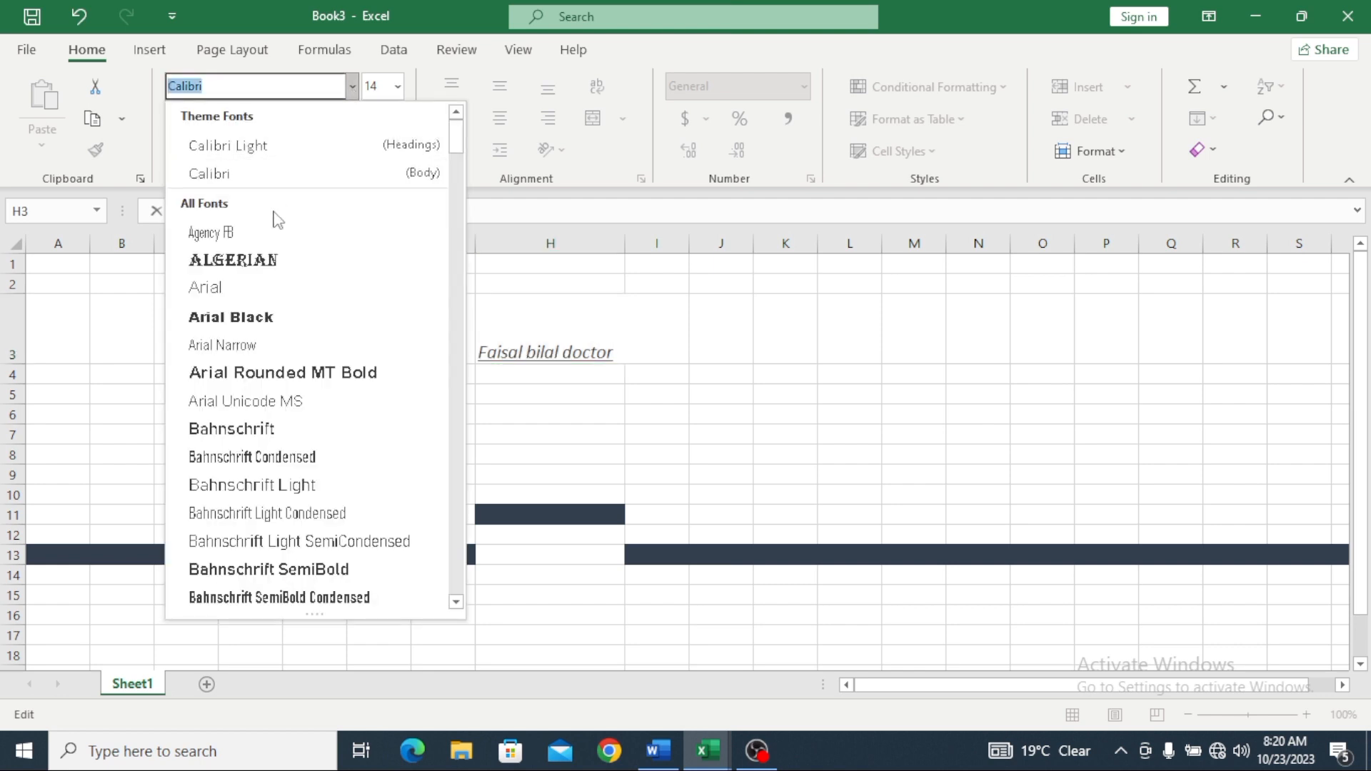
{"action": "left_click", "coordinate": [258, 259]}
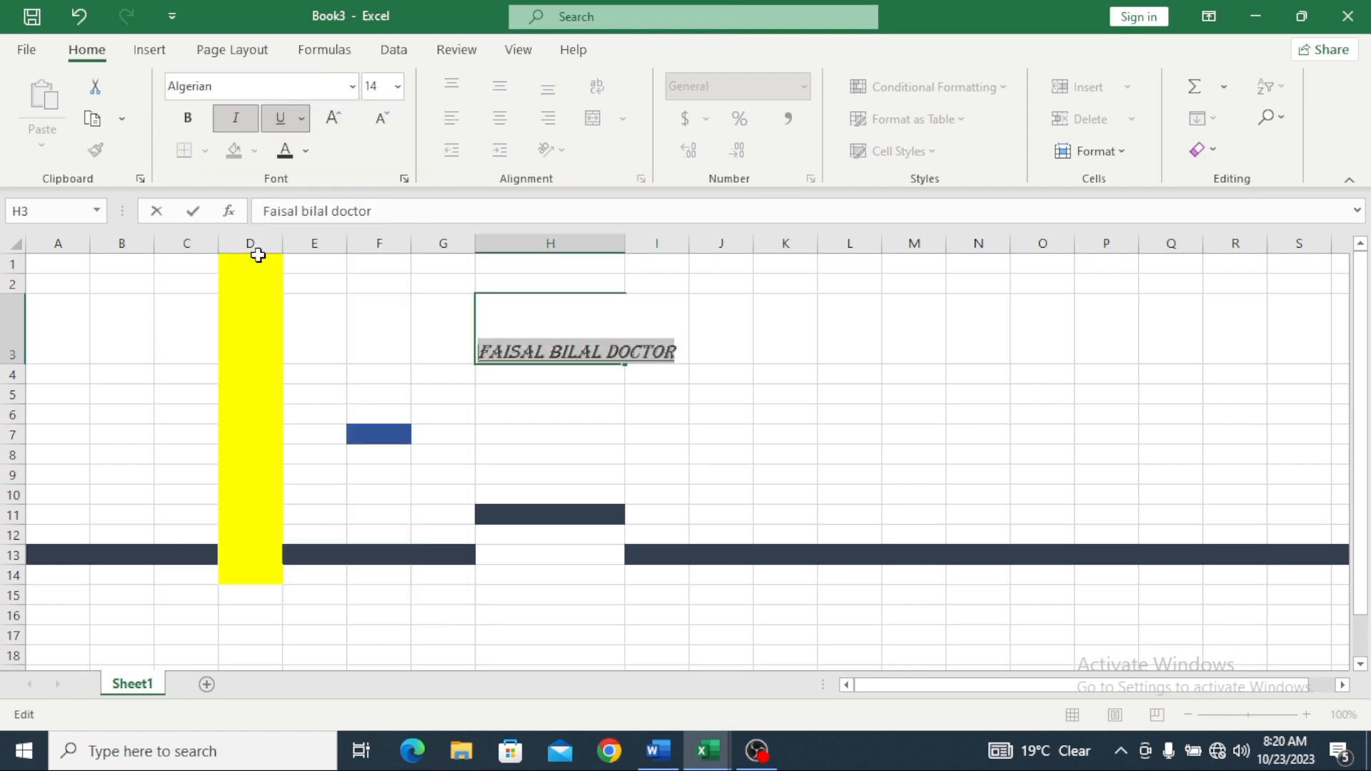
{"action": "left_click", "coordinate": [398, 87]}
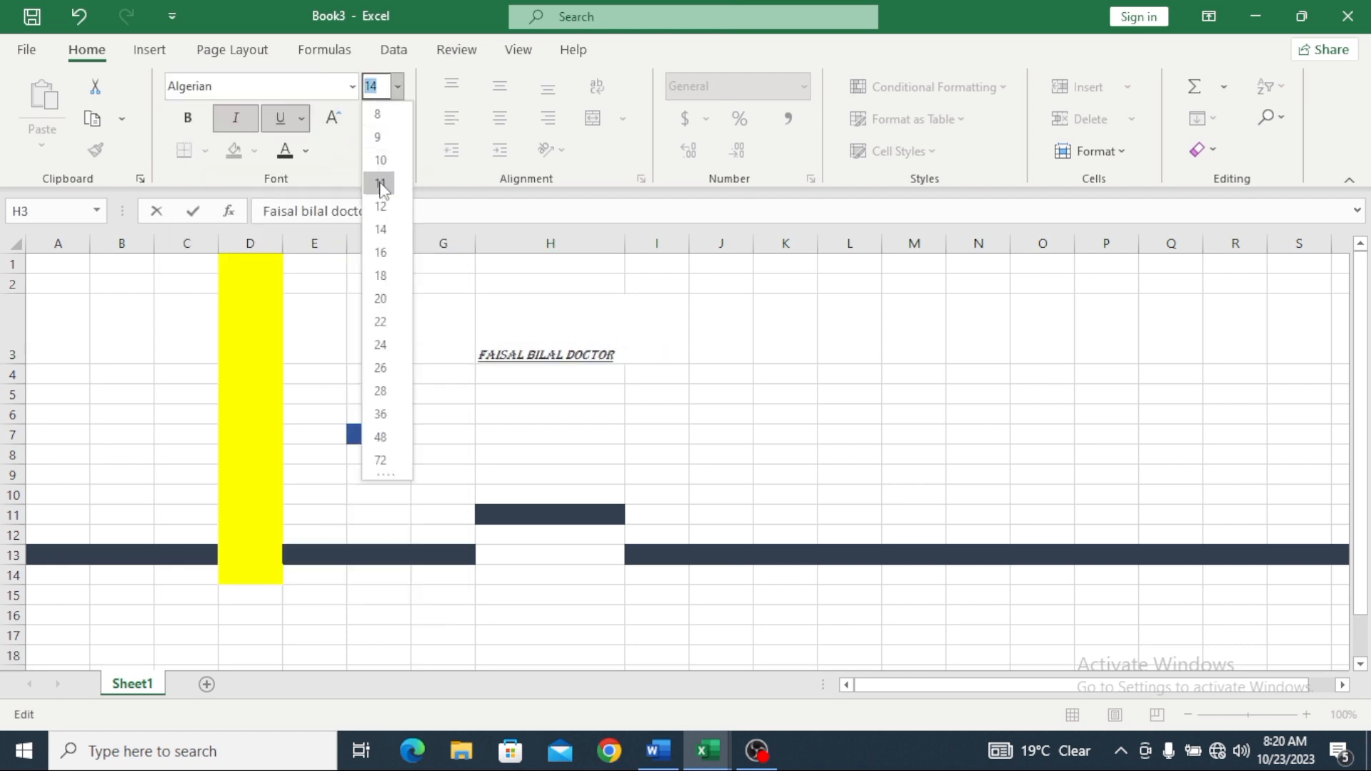
{"action": "left_click", "coordinate": [381, 276]}
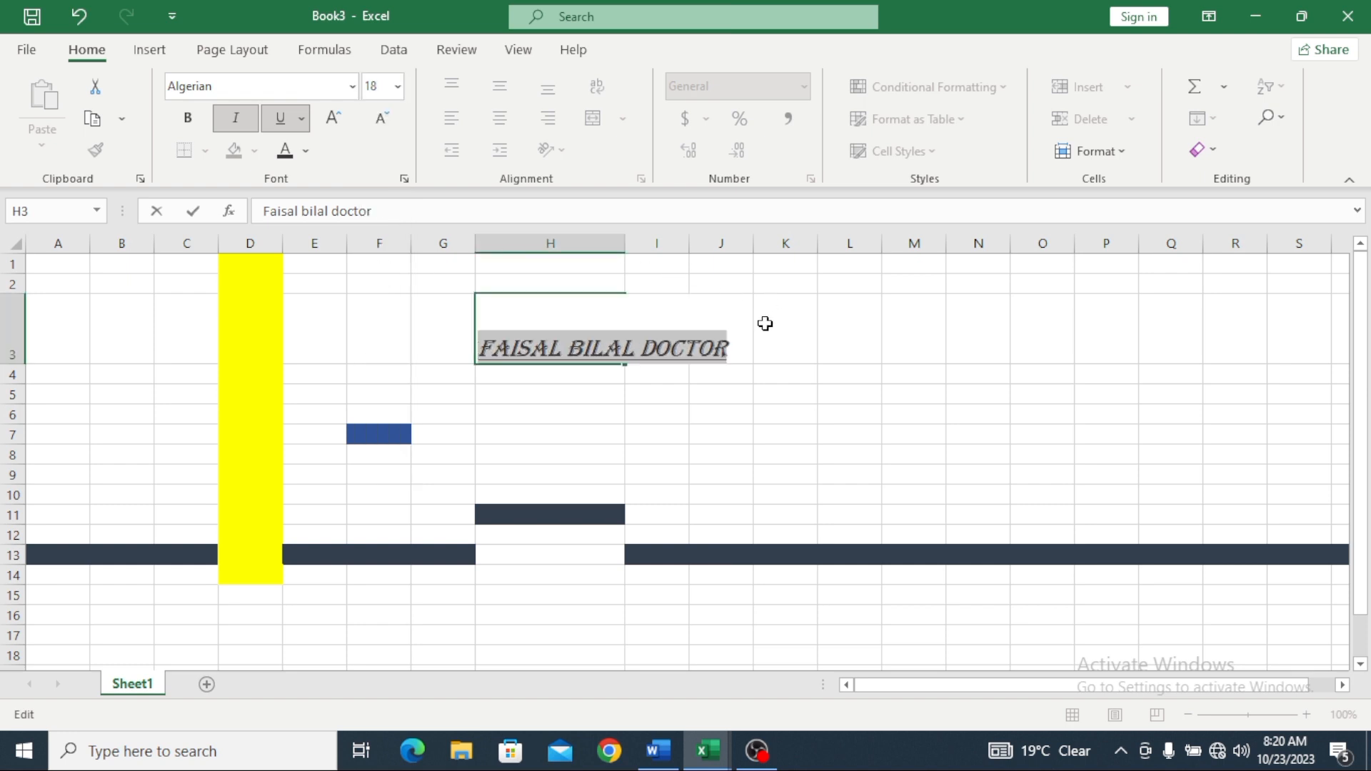
{"action": "left_click", "coordinate": [766, 324]}
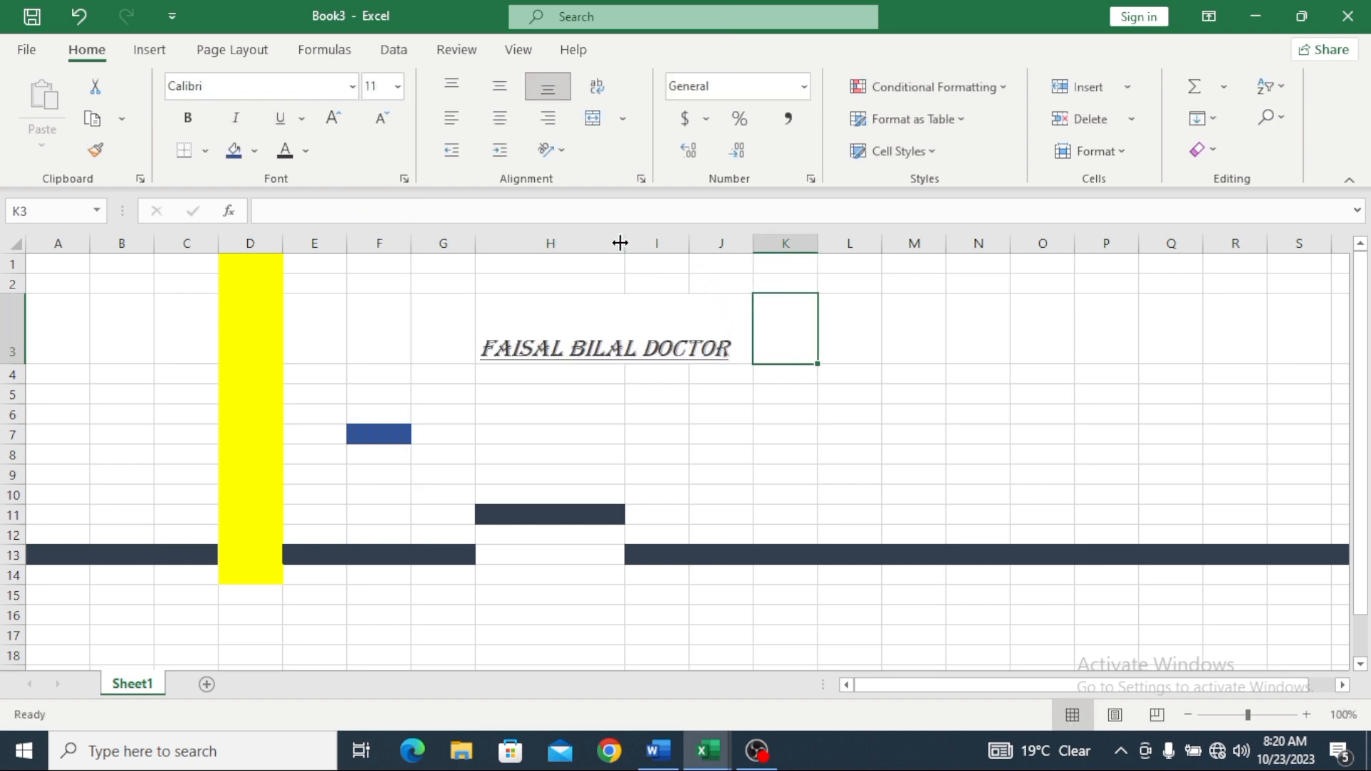
Step: Widen column H and try top, middle, bottom, left, centre and right alignments on H3
{"action": "left_click_drag", "start_coordinate": [624, 243], "coordinate": [735, 256]}
{"action": "left_click", "coordinate": [685, 322]}
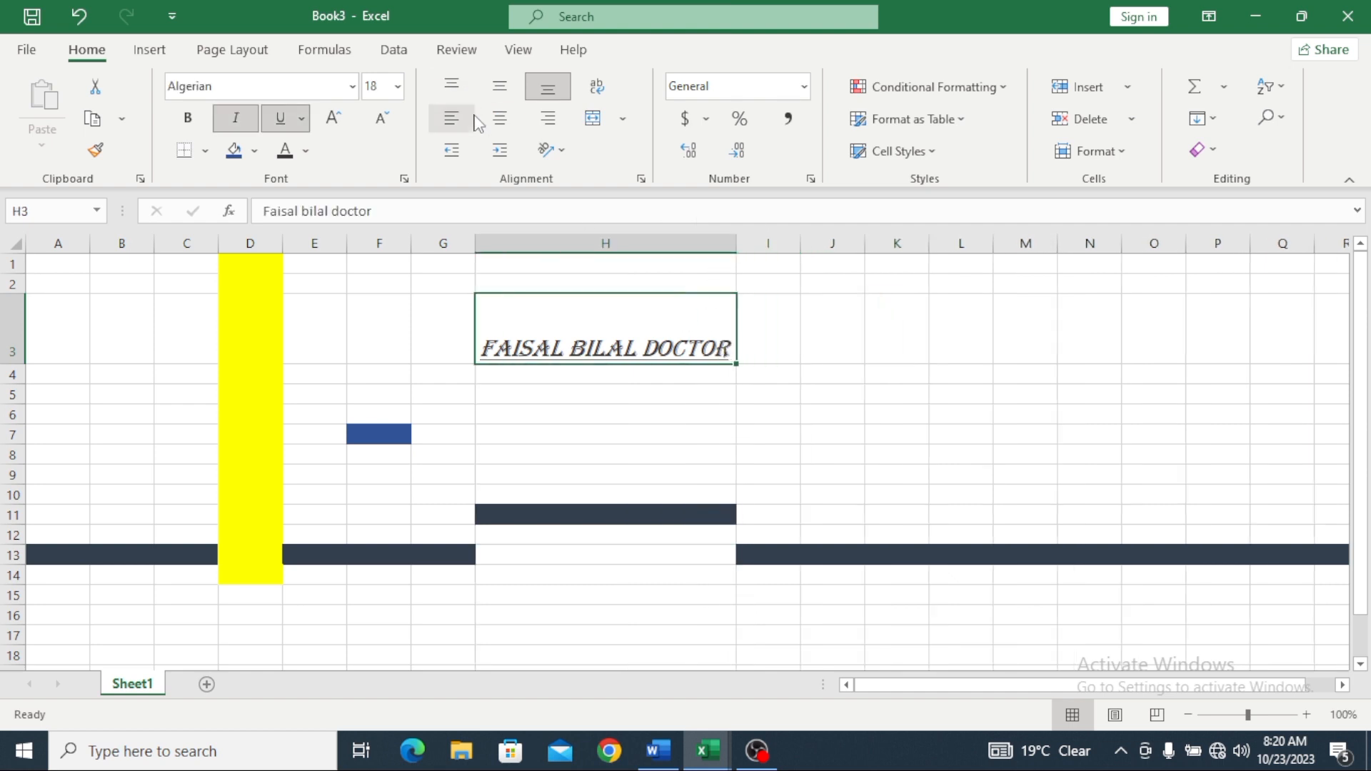
{"action": "left_click", "coordinate": [453, 86]}
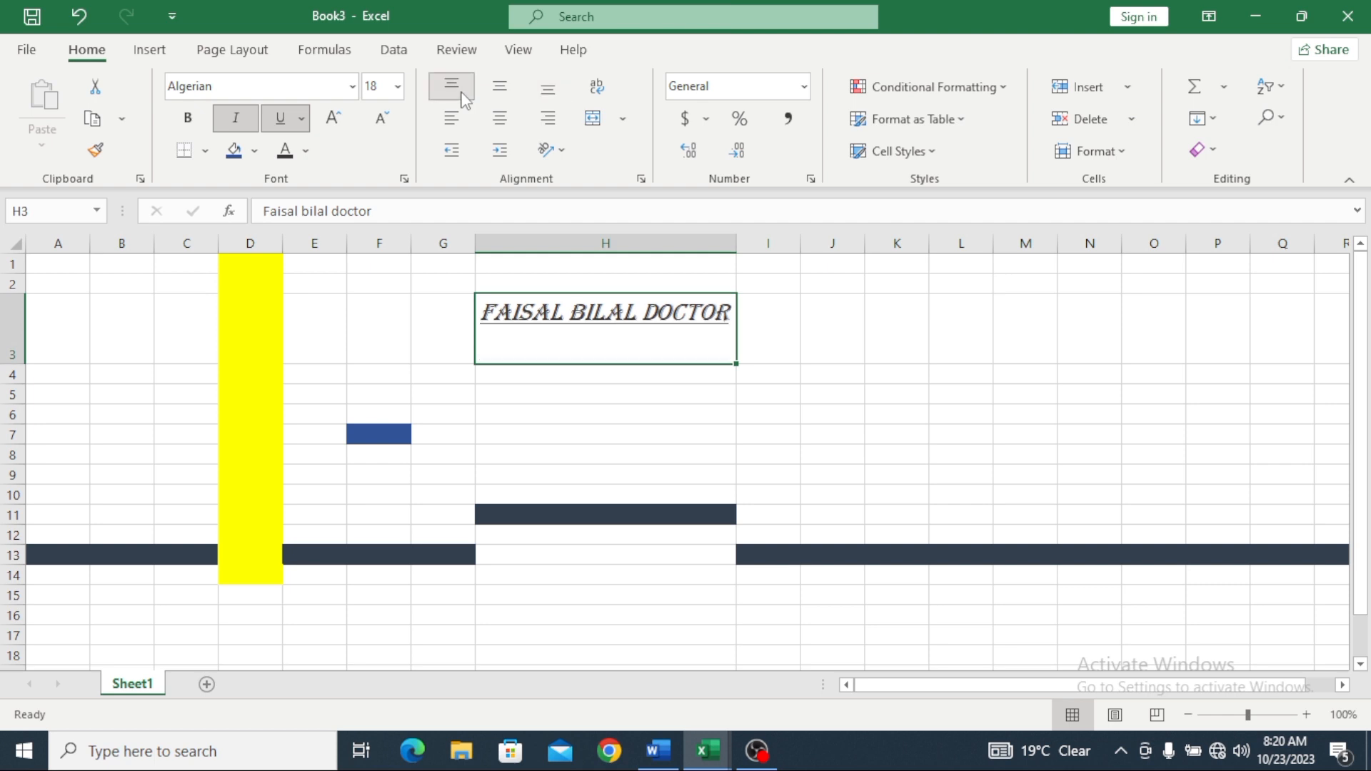
{"action": "left_click", "coordinate": [499, 86]}
{"action": "left_click", "coordinate": [451, 118]}
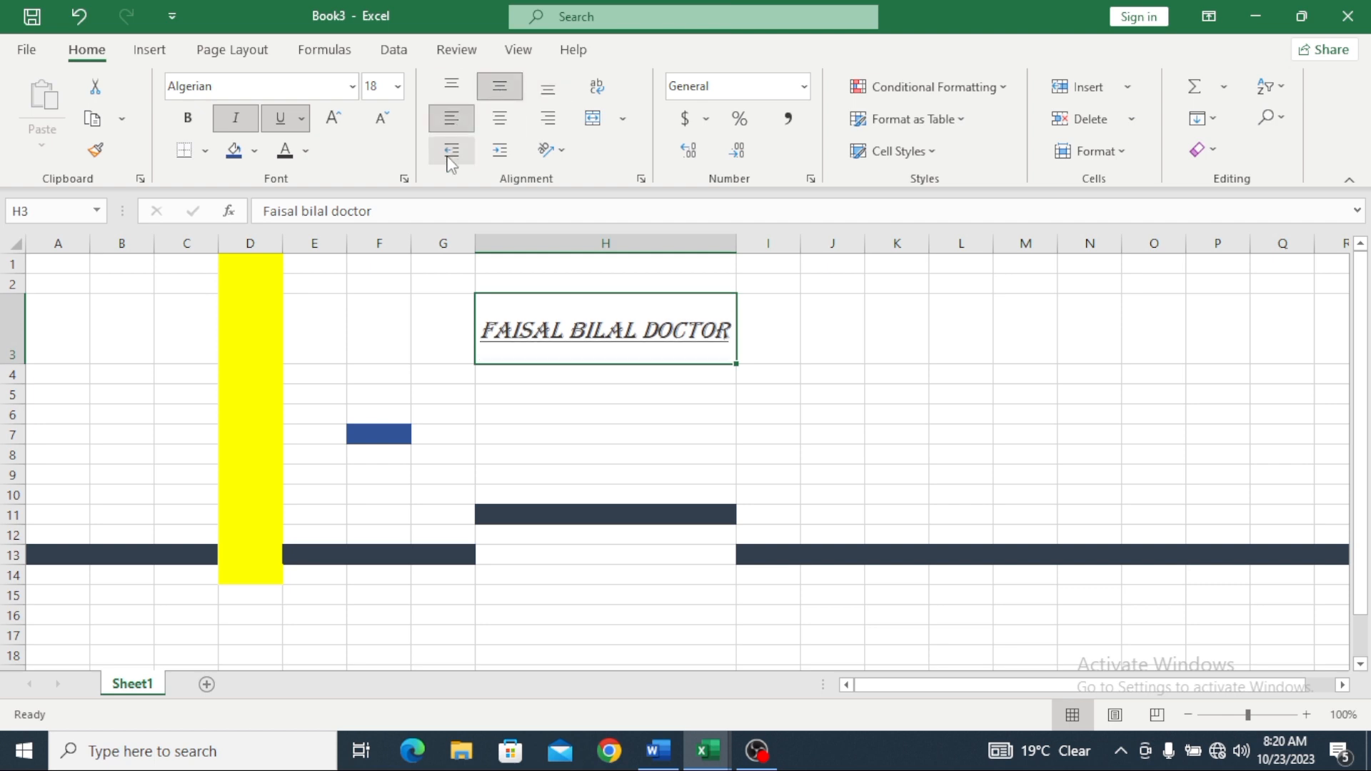
{"action": "left_click", "coordinate": [499, 118]}
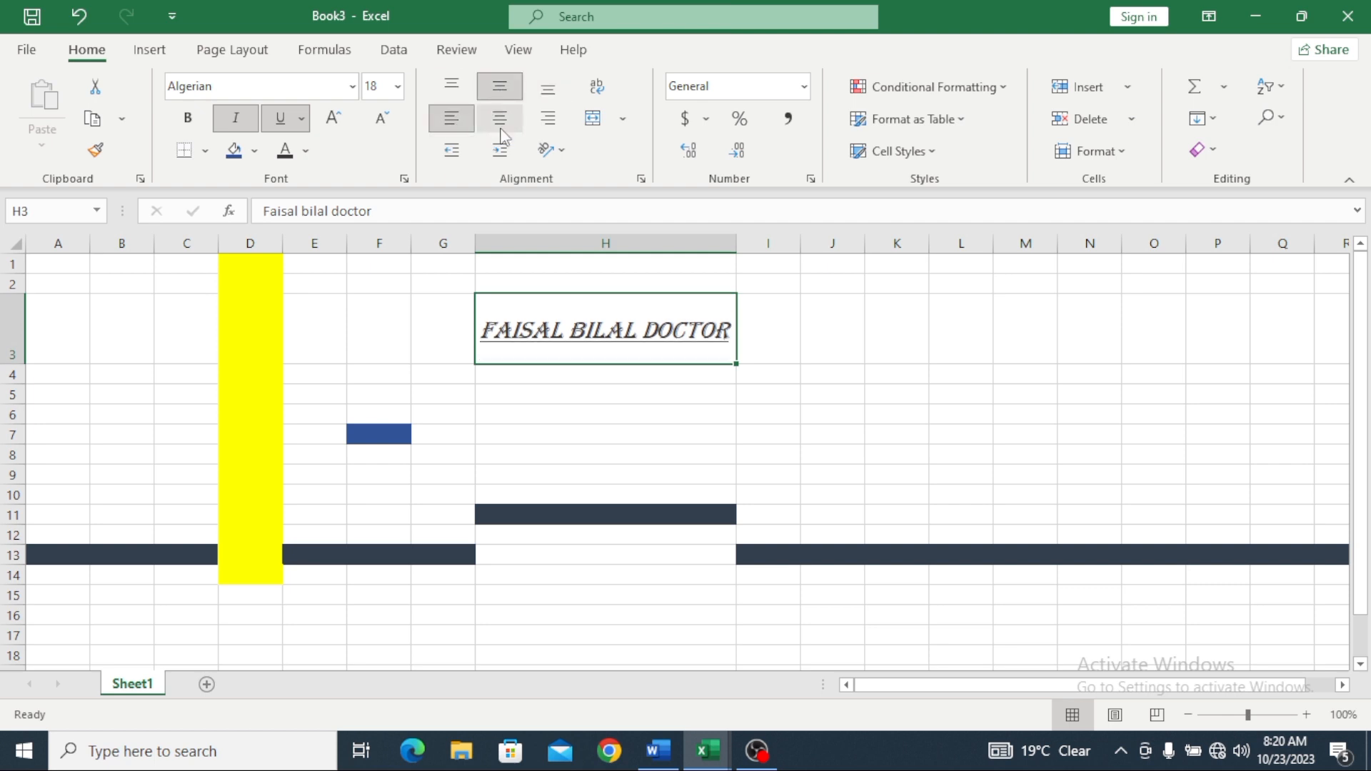
{"action": "left_click", "coordinate": [548, 118]}
{"action": "left_click", "coordinate": [549, 94]}
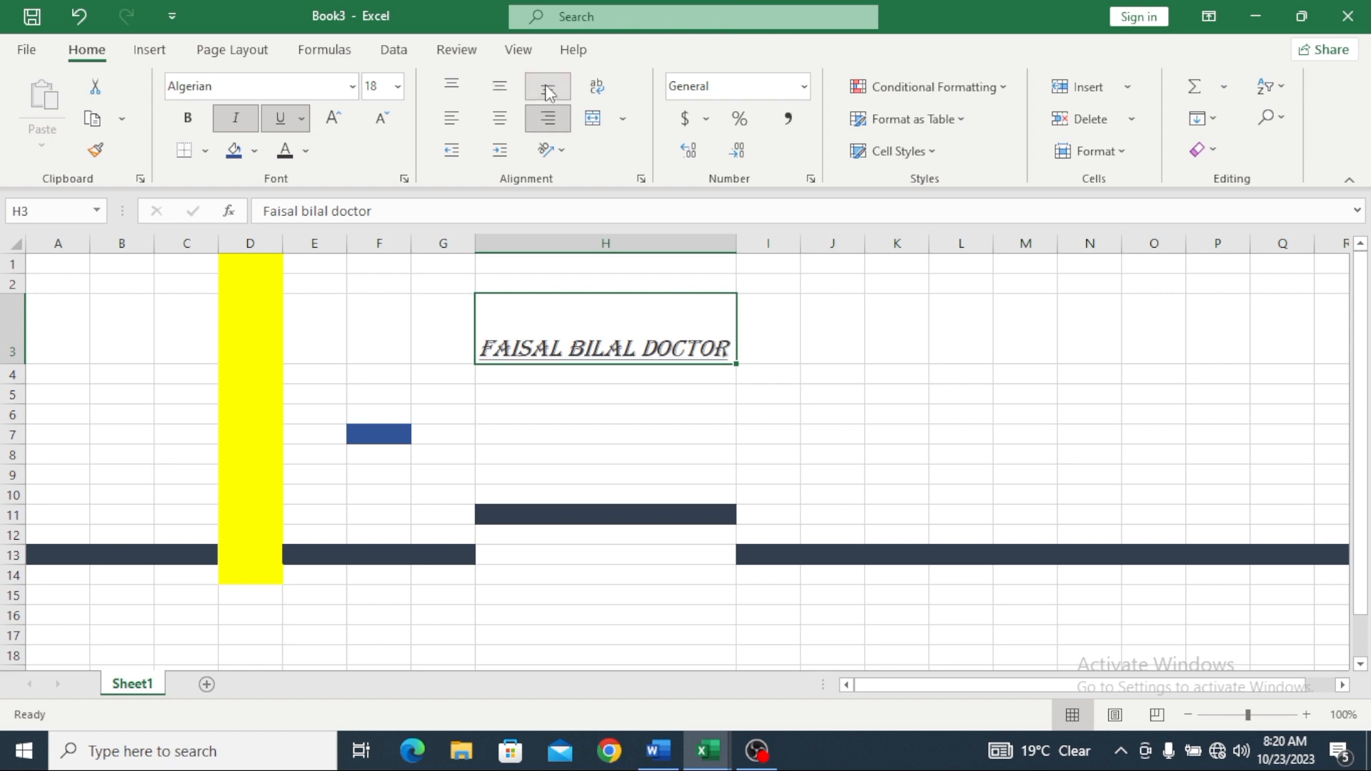
Step: Try angling H3's text counterclockwise, then clockwise, then stacking it vertically
{"action": "left_click", "coordinate": [562, 150]}
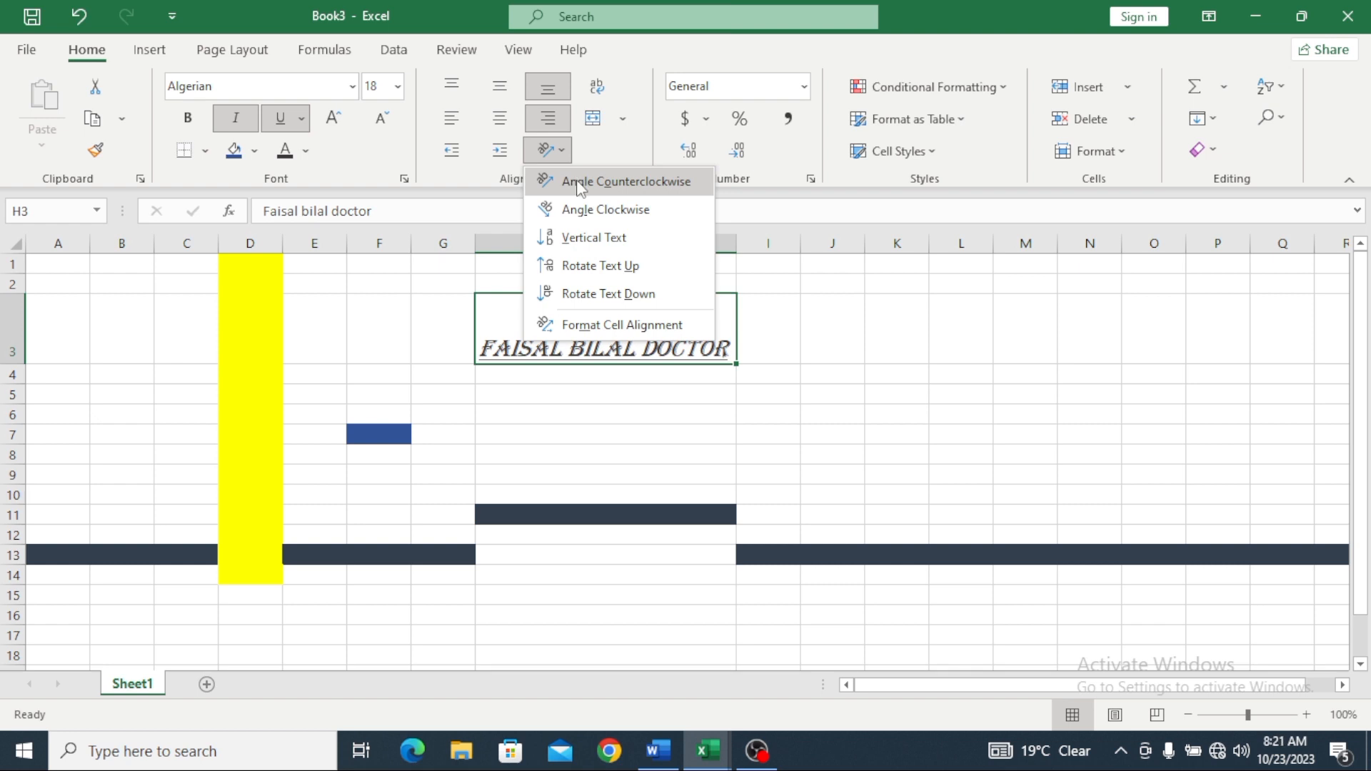
{"action": "left_click", "coordinate": [579, 184]}
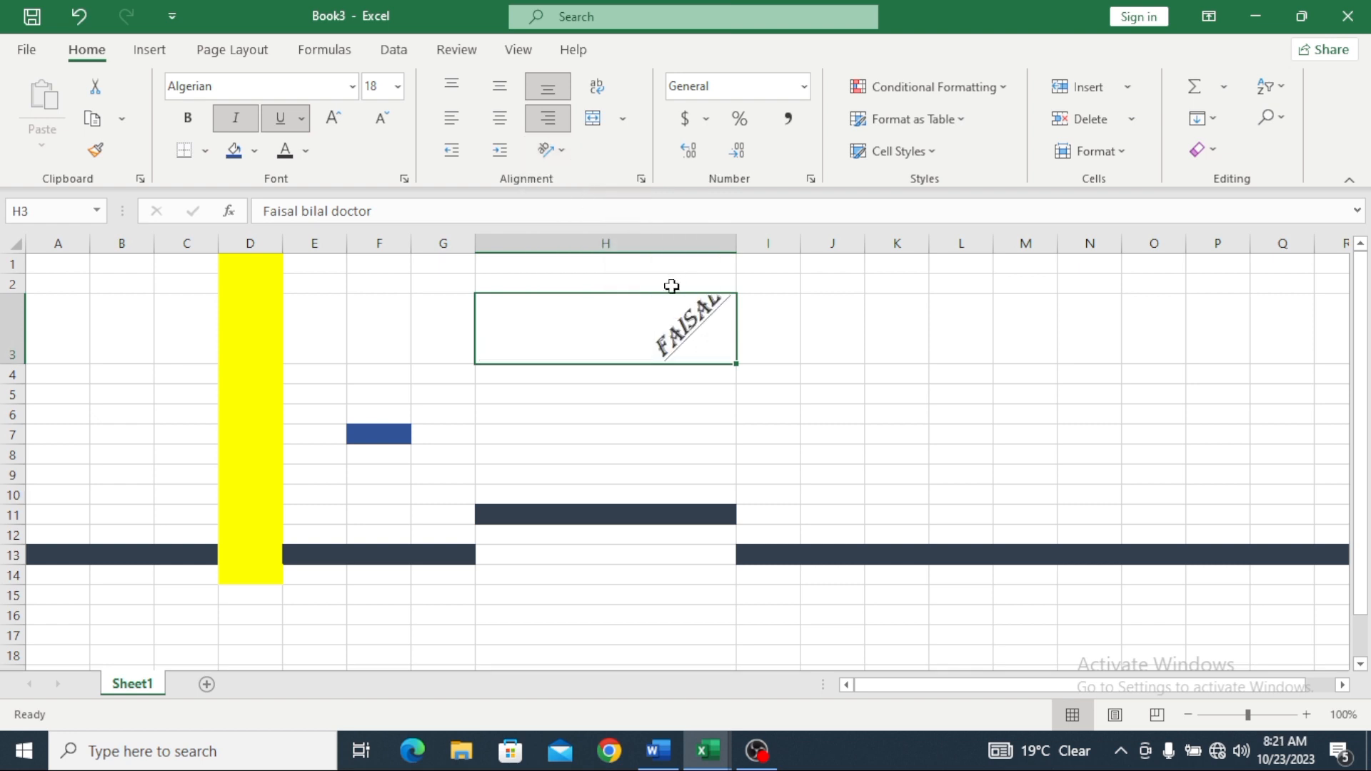
{"action": "left_click", "coordinate": [563, 151]}
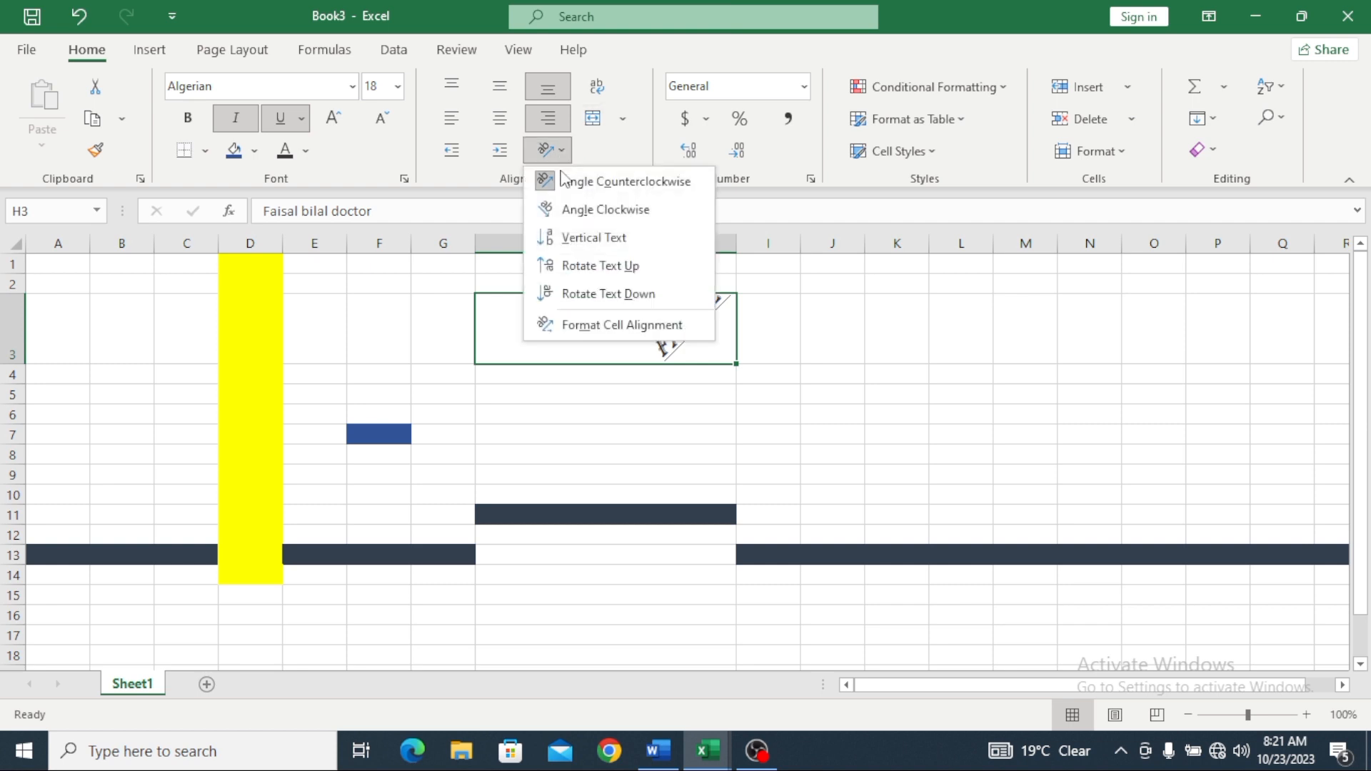
{"action": "left_click", "coordinate": [569, 213]}
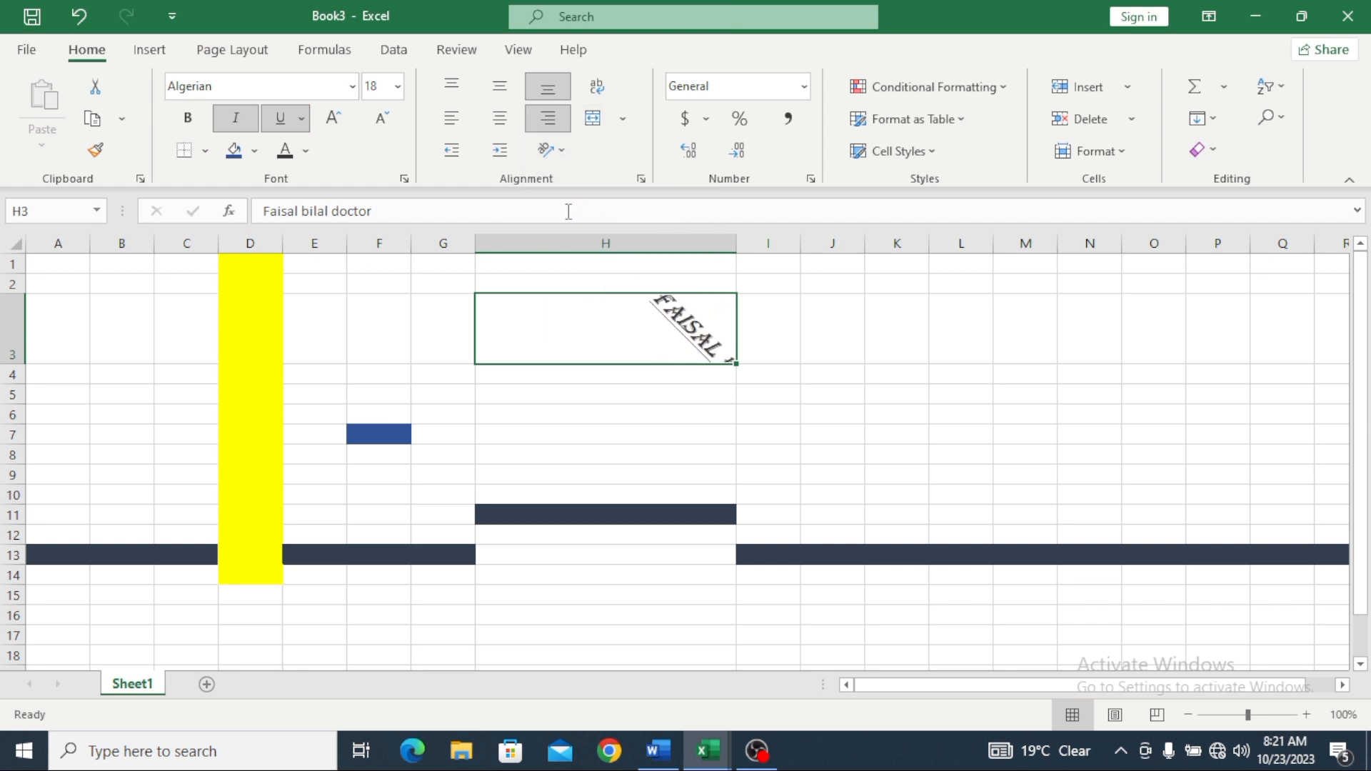
{"action": "left_click", "coordinate": [569, 154]}
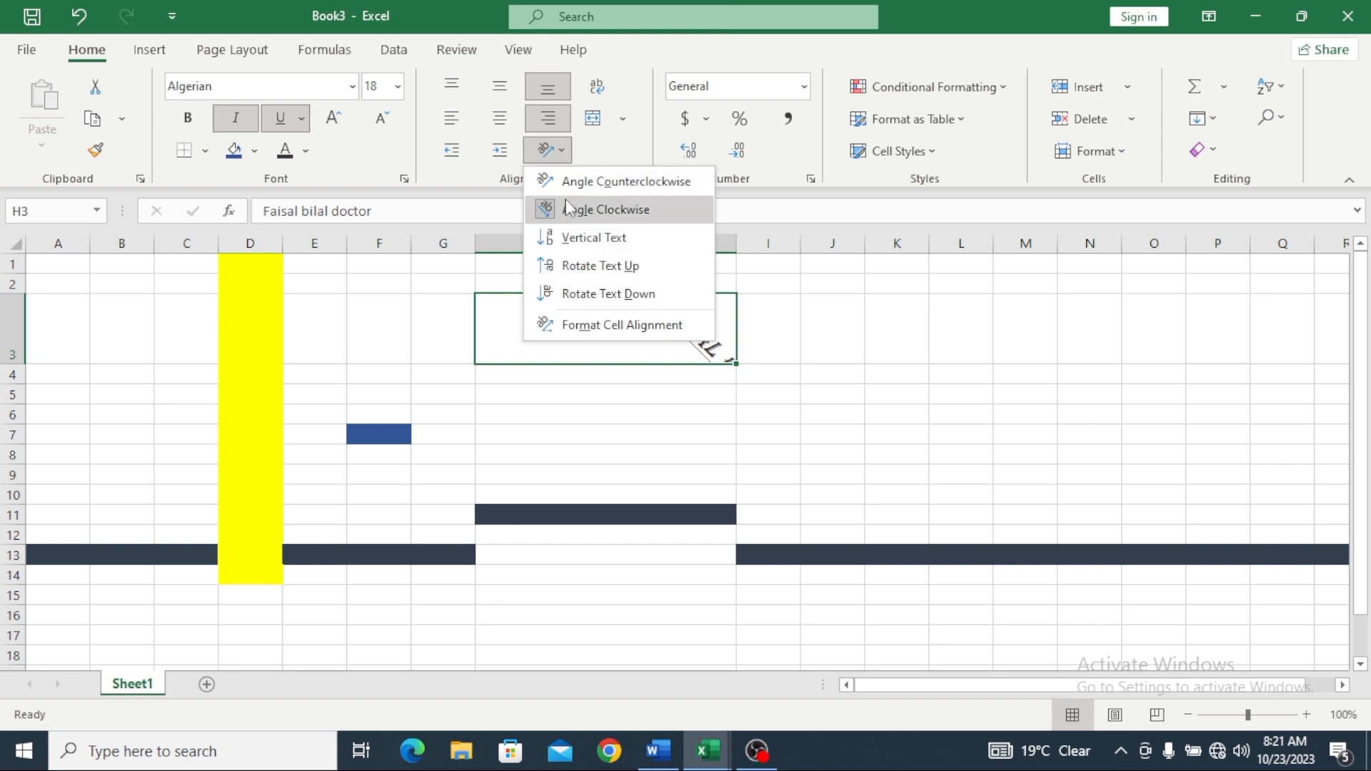
{"action": "left_click", "coordinate": [590, 240]}
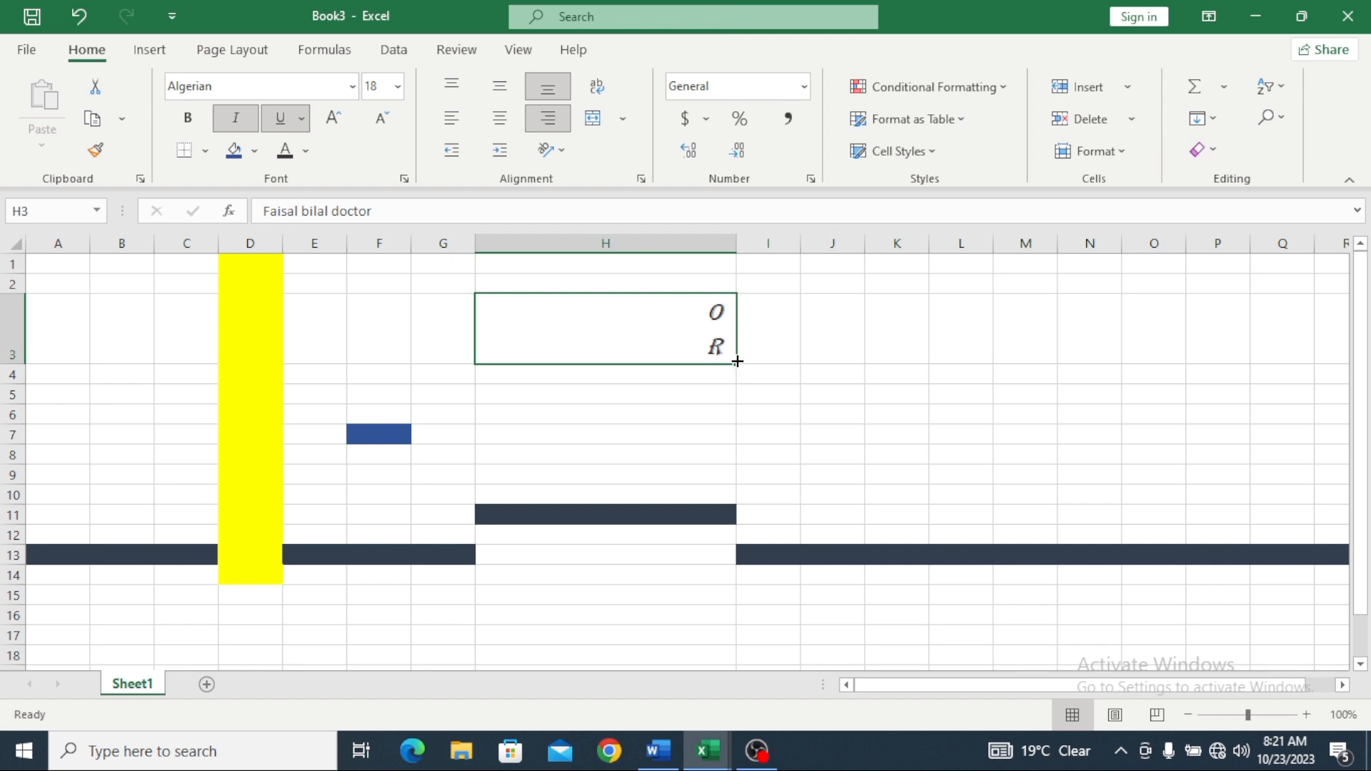
Step: Fill the formatted H3 text down to row 7
{"action": "left_click_drag", "start_coordinate": [736, 363], "coordinate": [753, 481]}
{"action": "scroll", "coordinate": [697, 421], "scroll_direction": "down", "scroll_amount": 3}
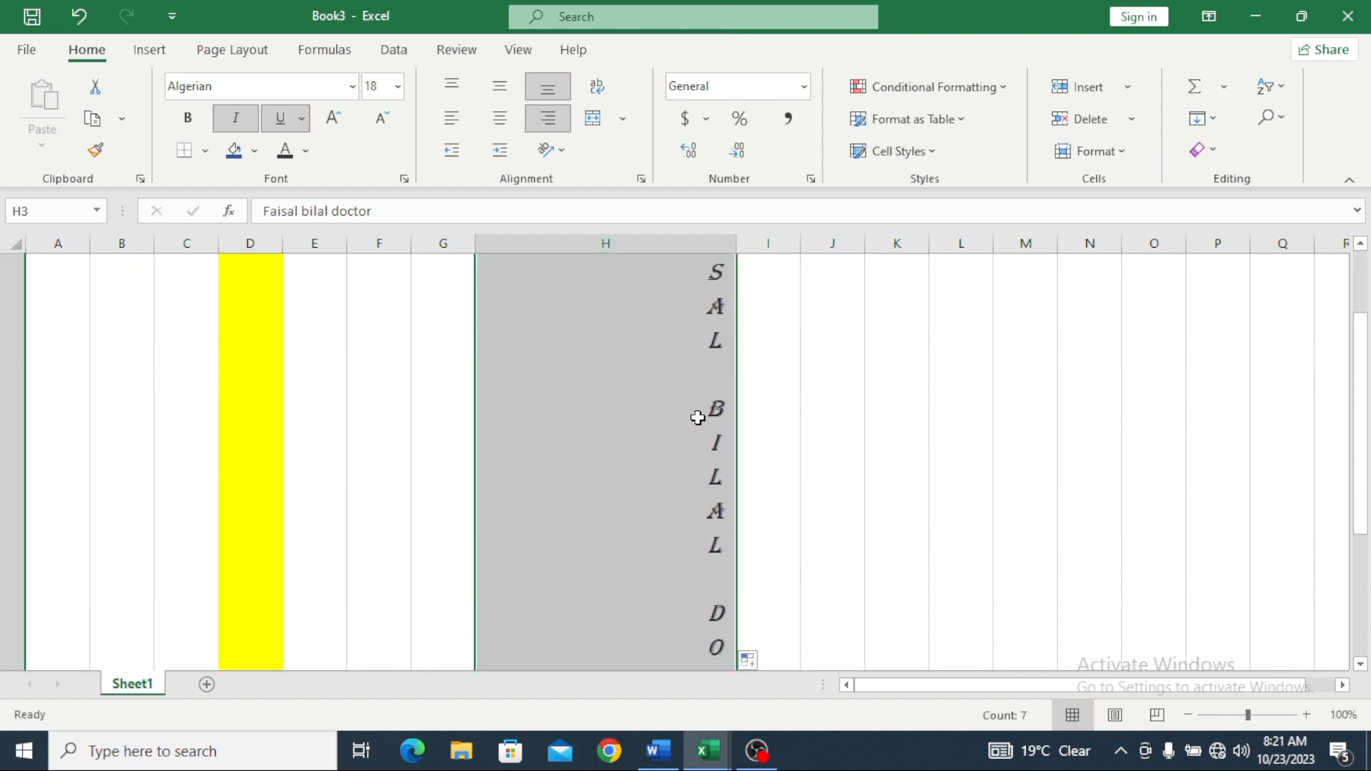
{"action": "scroll", "coordinate": [700, 411], "scroll_direction": "up", "scroll_amount": 3}
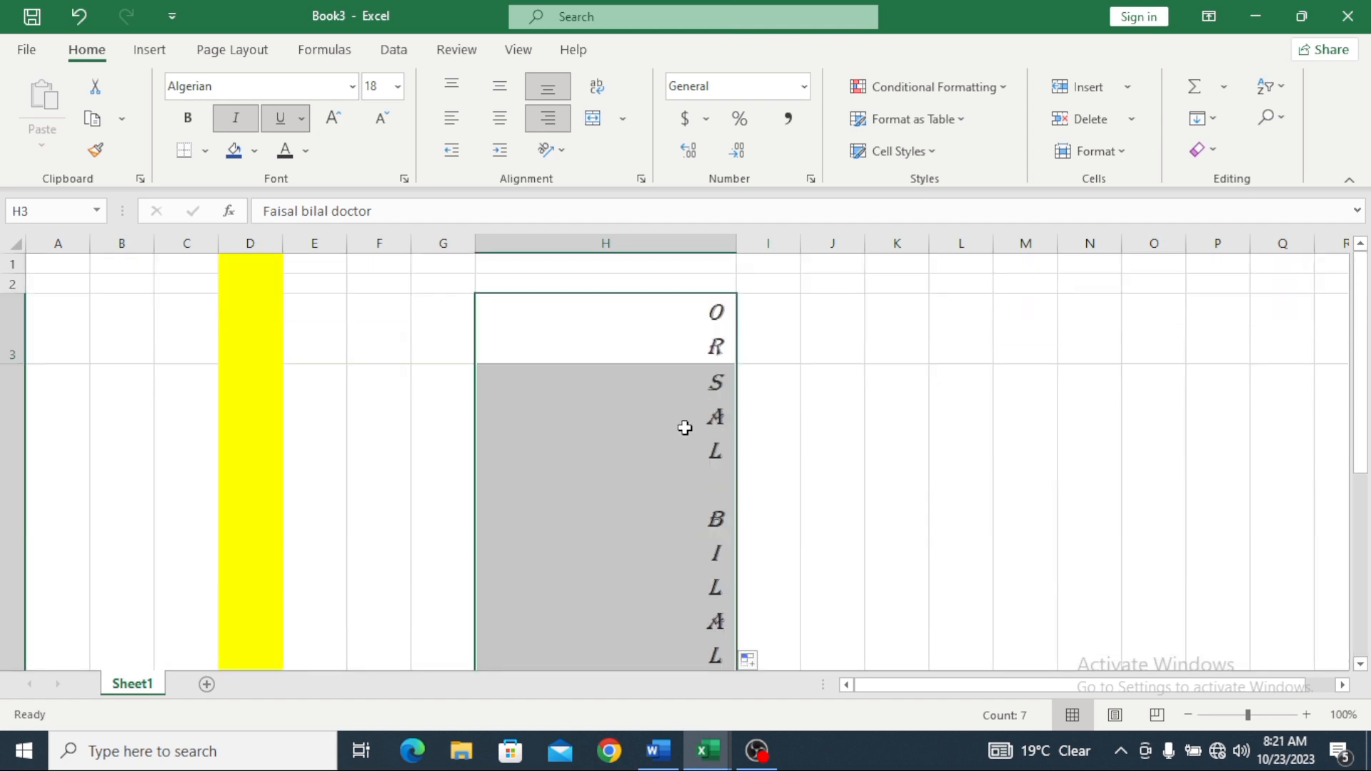
Step: Try Rotate Text Up and Rotate Text Down, then settle on Angle Counterclockwise
{"action": "left_click", "coordinate": [562, 150]}
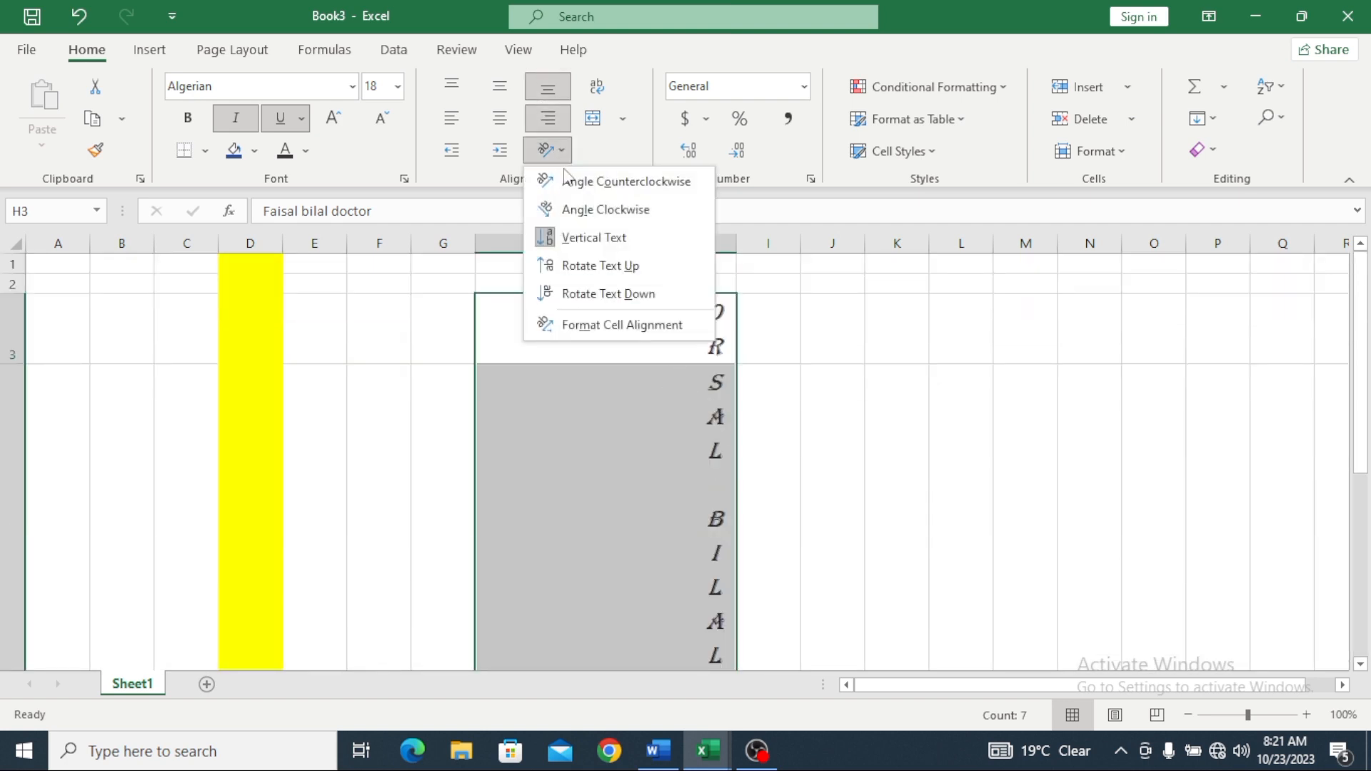
{"action": "left_click", "coordinate": [614, 269]}
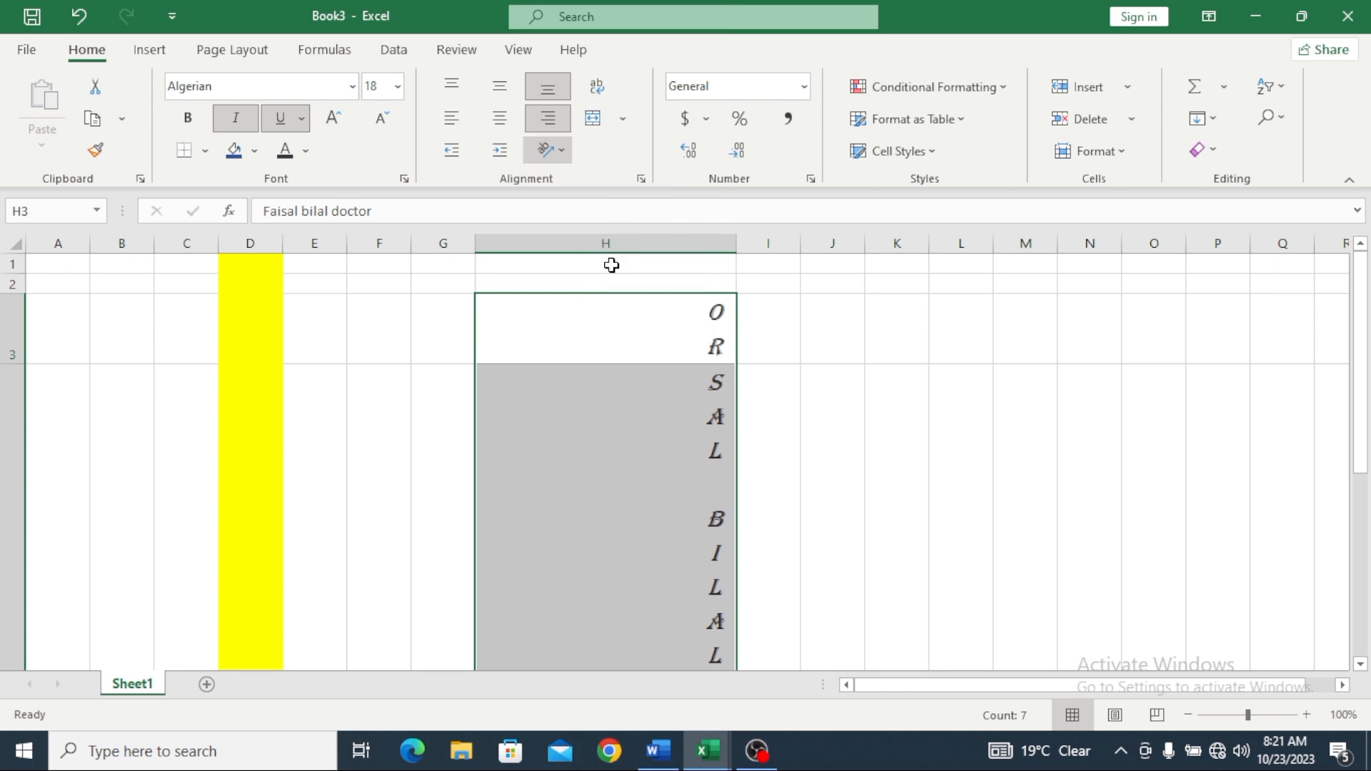
{"action": "left_click", "coordinate": [564, 151]}
{"action": "left_click", "coordinate": [587, 294]}
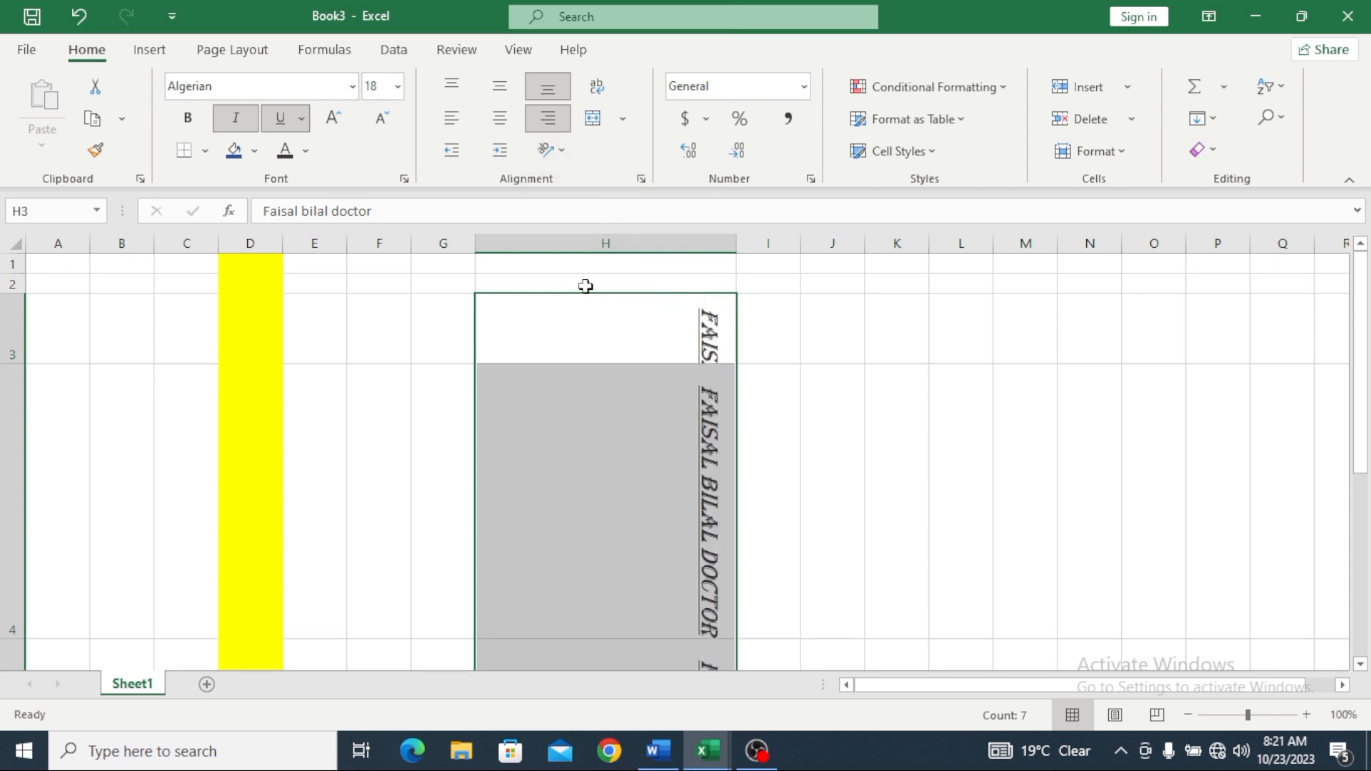
{"action": "left_click", "coordinate": [569, 151]}
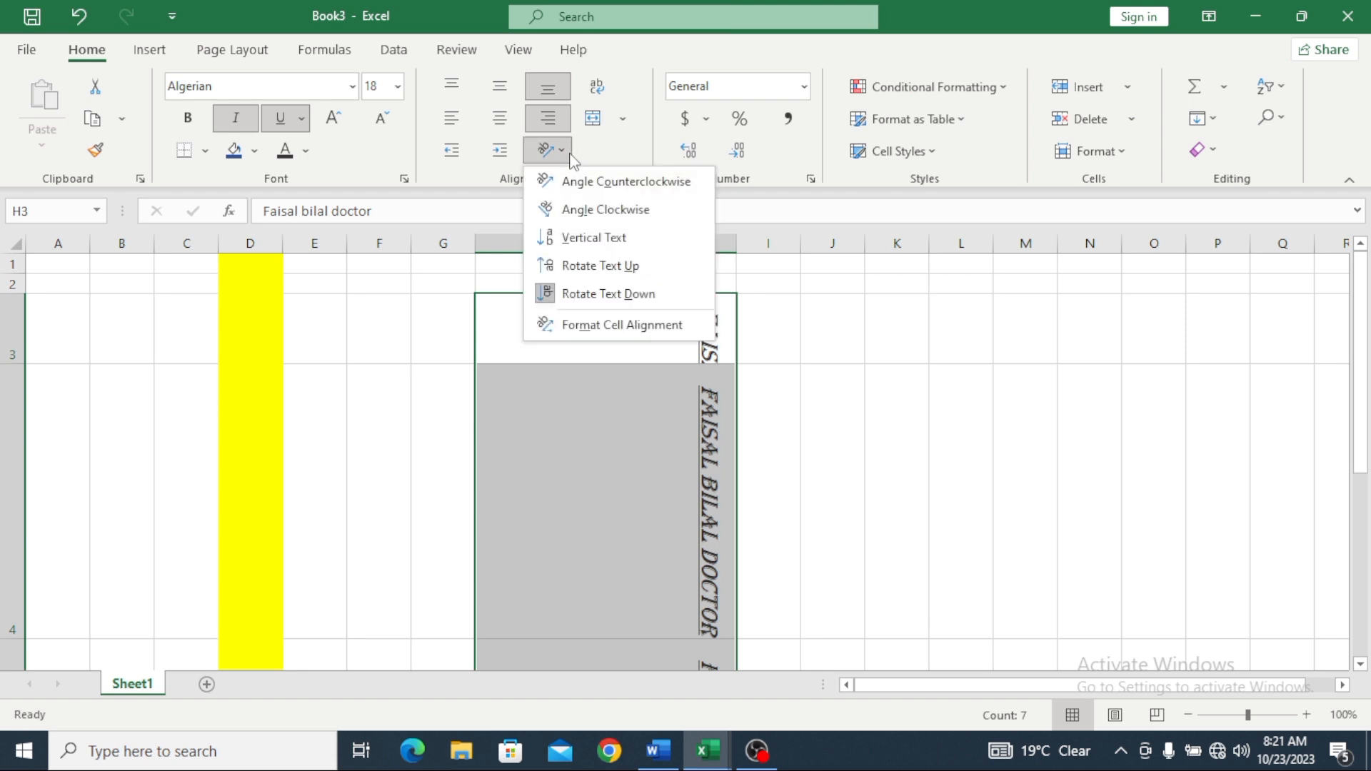
{"action": "left_click", "coordinate": [577, 183]}
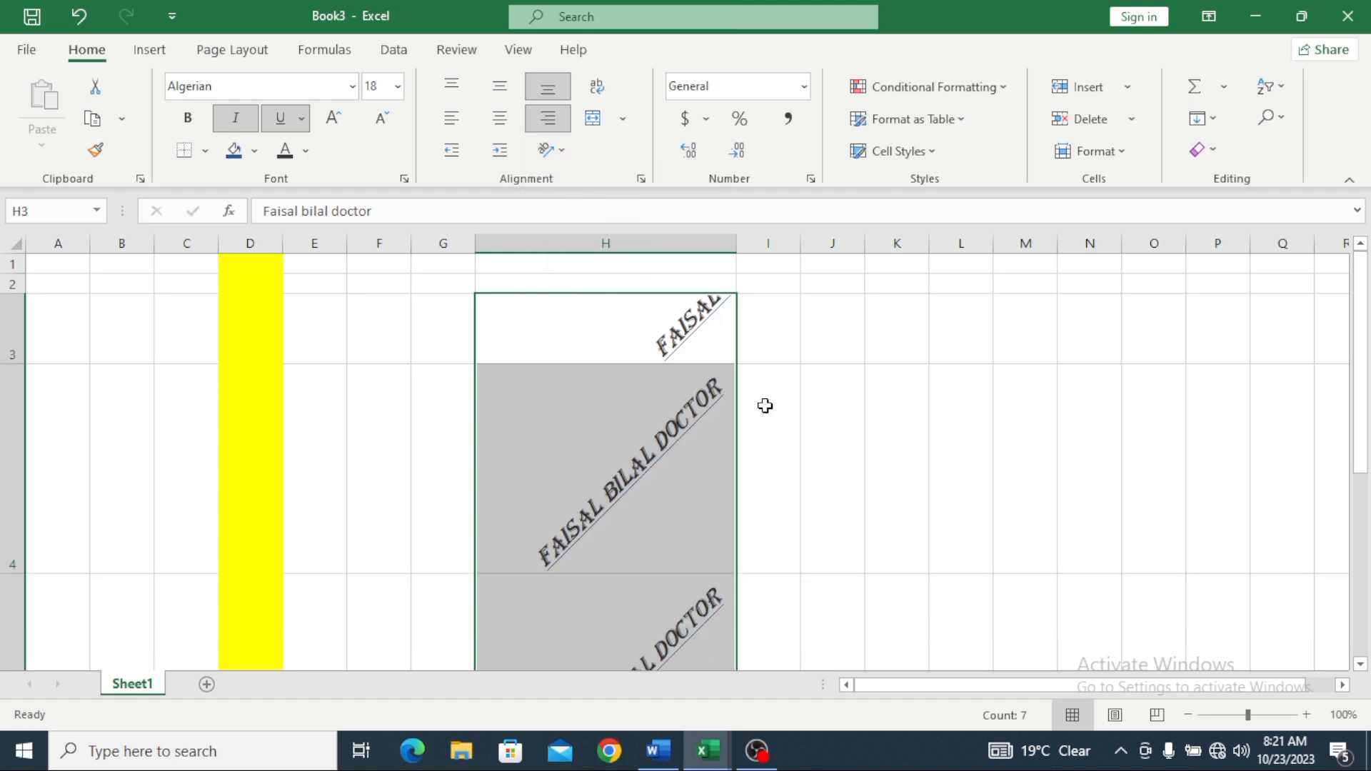
{"action": "scroll", "coordinate": [675, 453], "scroll_direction": "down", "scroll_amount": 1}
{"action": "scroll", "coordinate": [617, 438], "scroll_direction": "down", "scroll_amount": 2}
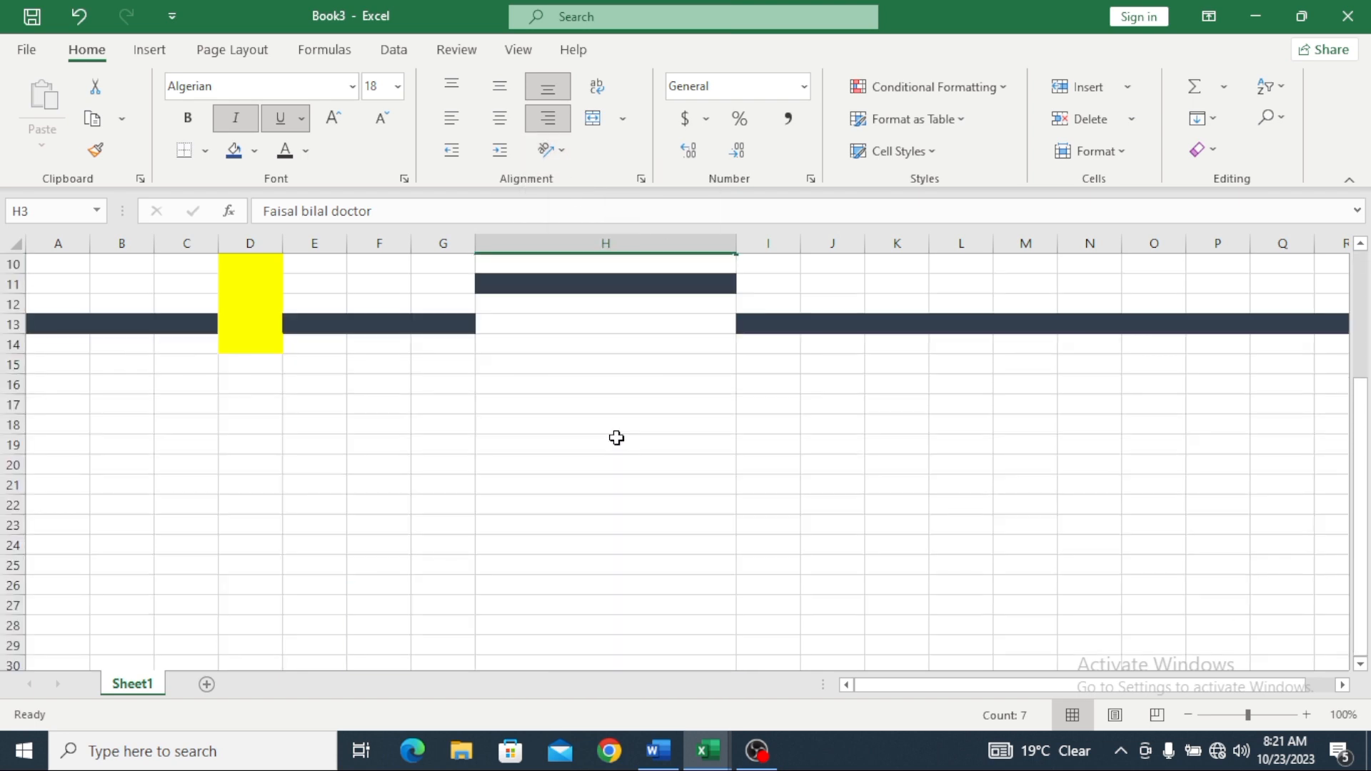
{"action": "scroll", "coordinate": [616, 432], "scroll_direction": "up", "scroll_amount": 3}
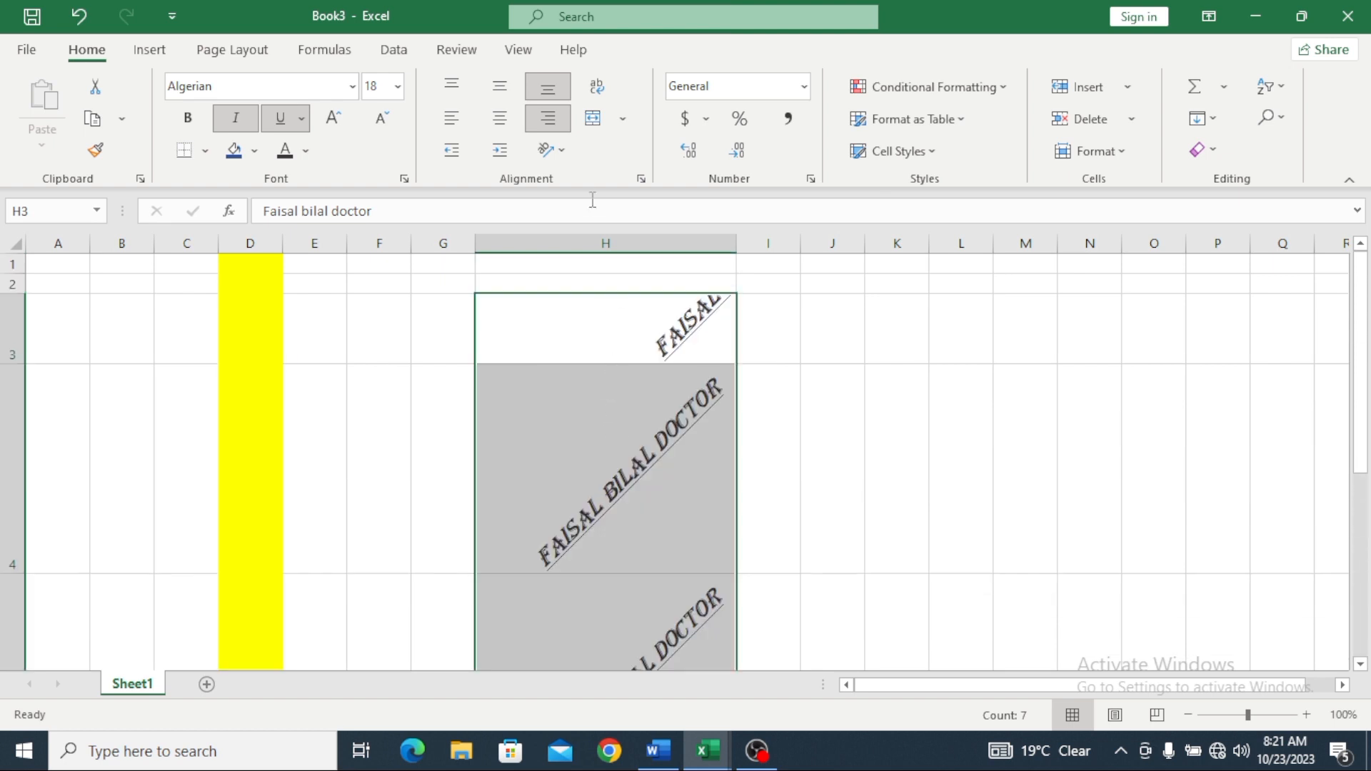
Step: Delete the H3 entries with cells shifted up
{"action": "right_click", "coordinate": [618, 329]}
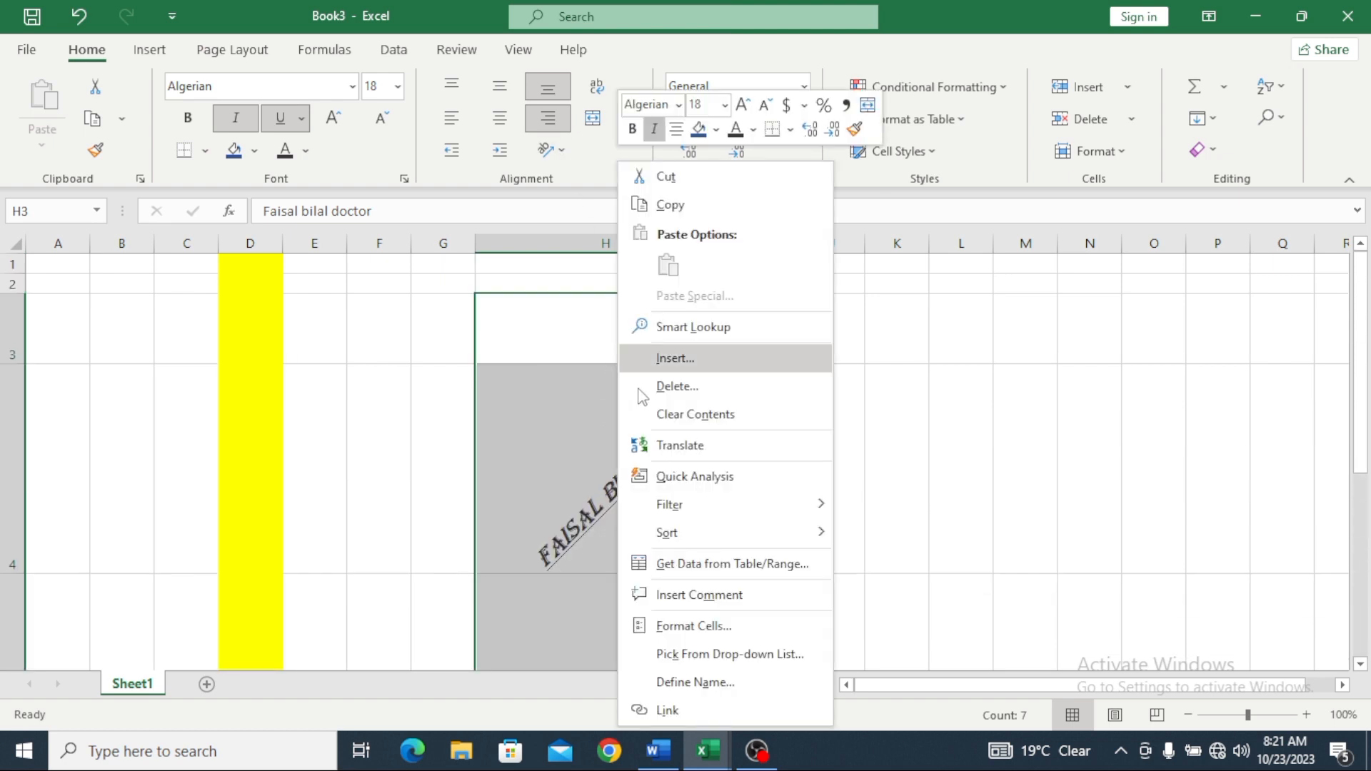
{"action": "left_click", "coordinate": [675, 386]}
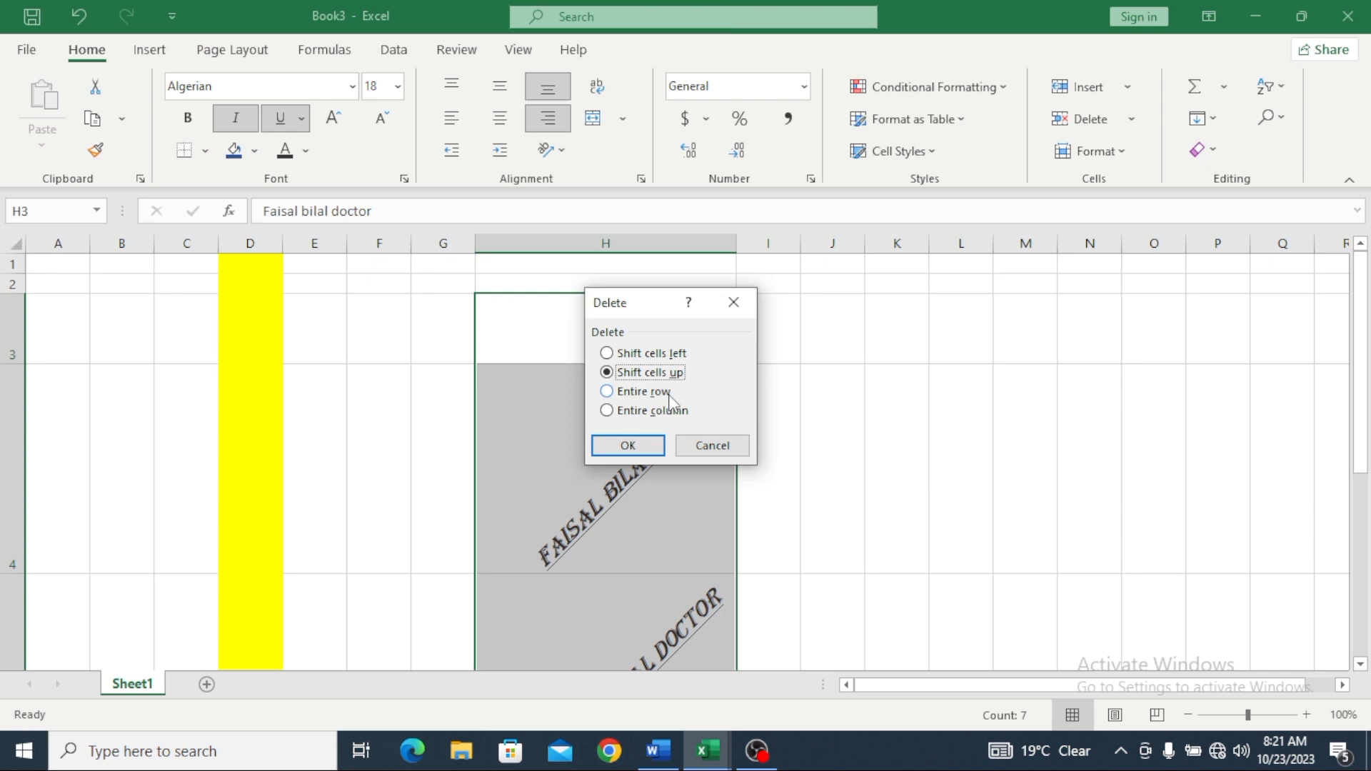
{"action": "left_click", "coordinate": [632, 444]}
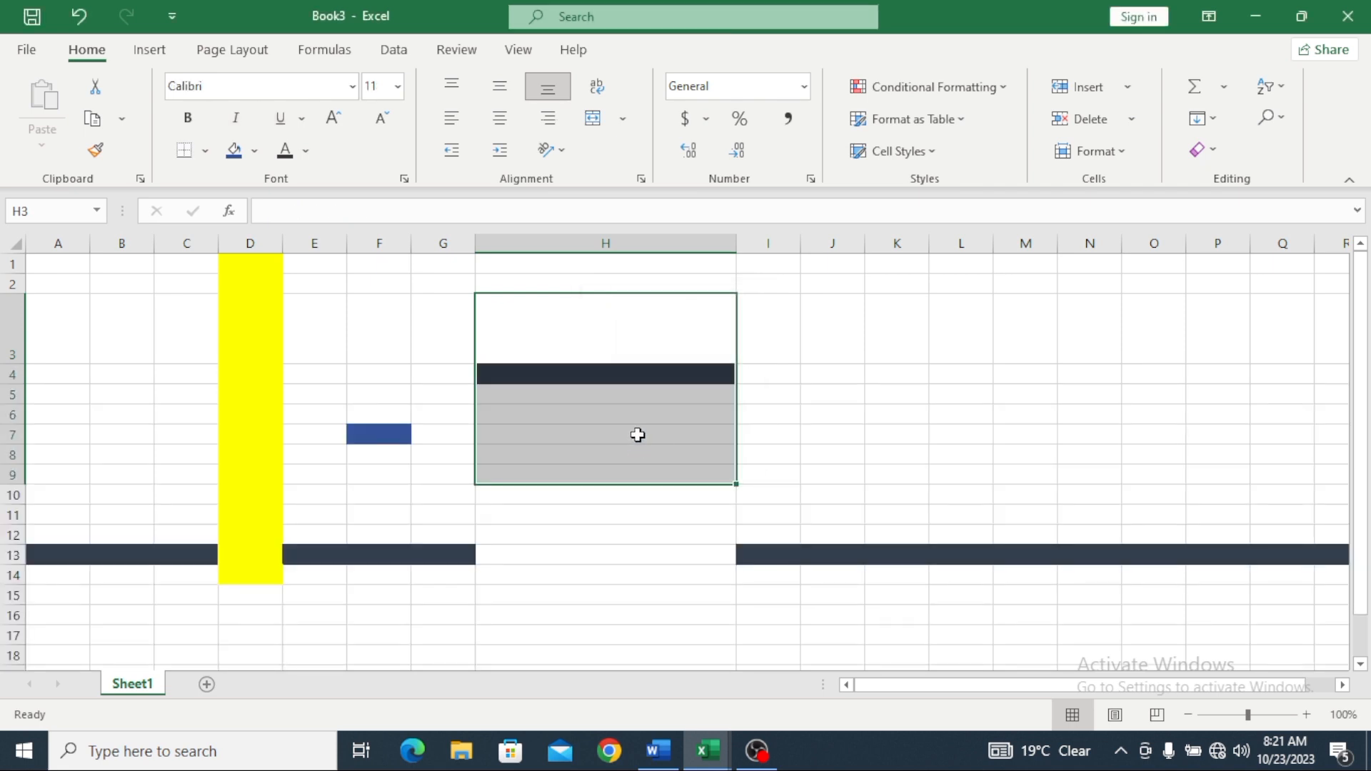
{"action": "left_click", "coordinate": [684, 322]}
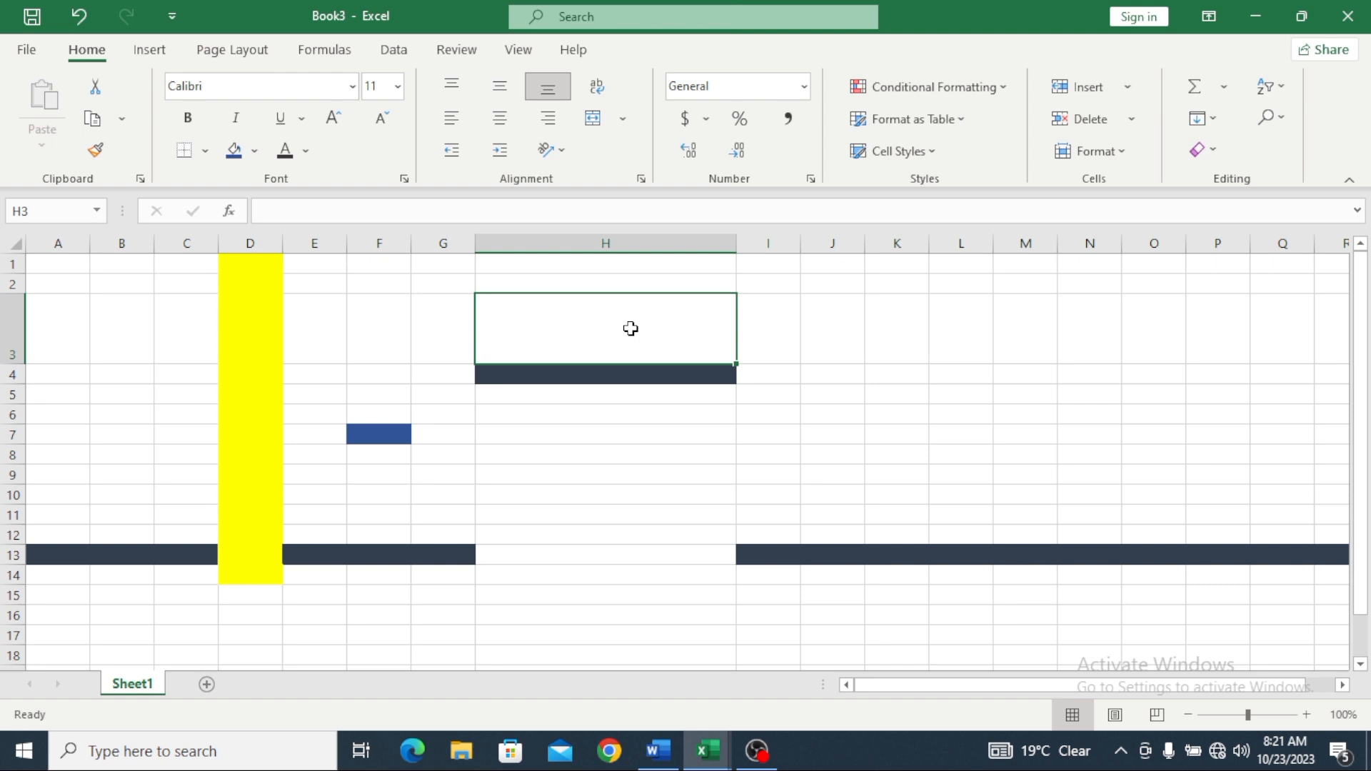
Step: Delete cell D3 shifting up and the dark cell E13 shifting left
{"action": "right_click", "coordinate": [261, 318]}
{"action": "left_click", "coordinate": [318, 417]}
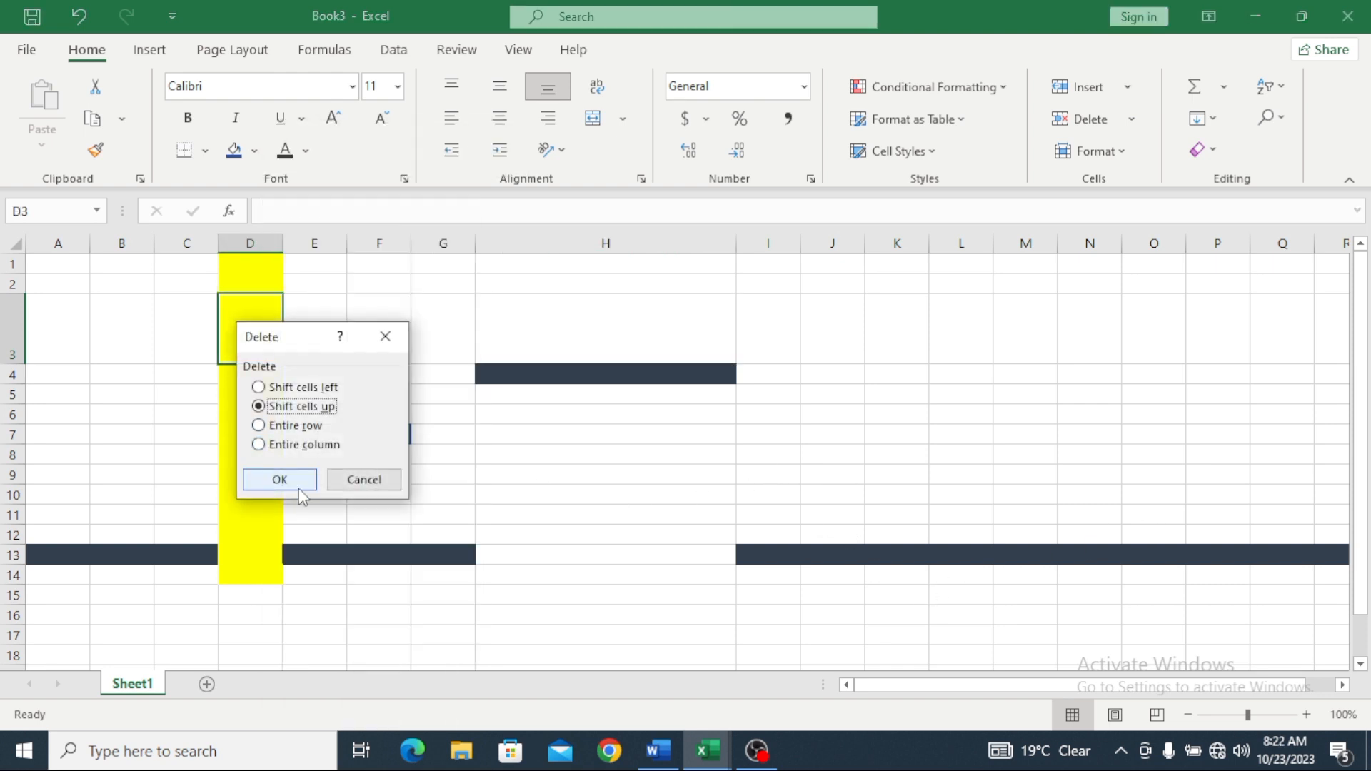
{"action": "left_click", "coordinate": [308, 487]}
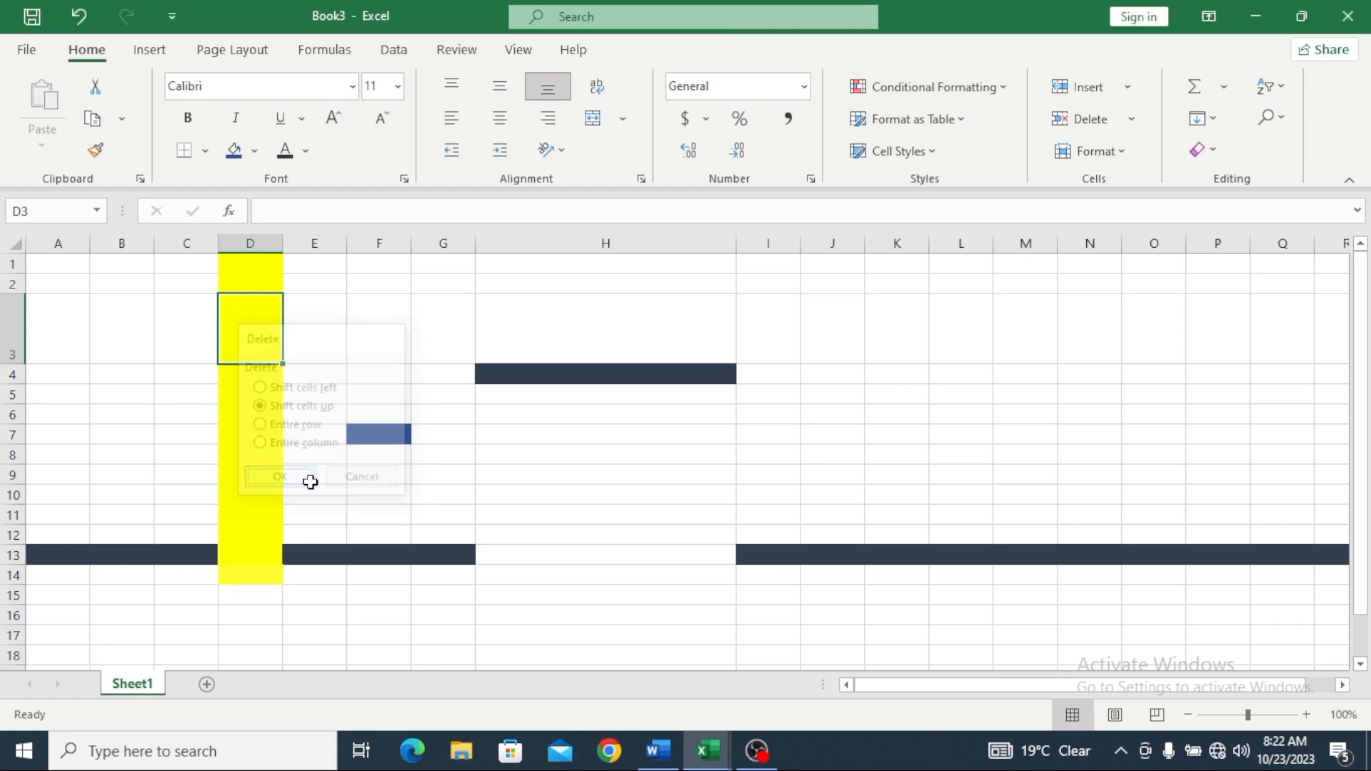
{"action": "left_click", "coordinate": [338, 552]}
{"action": "right_click", "coordinate": [339, 552]}
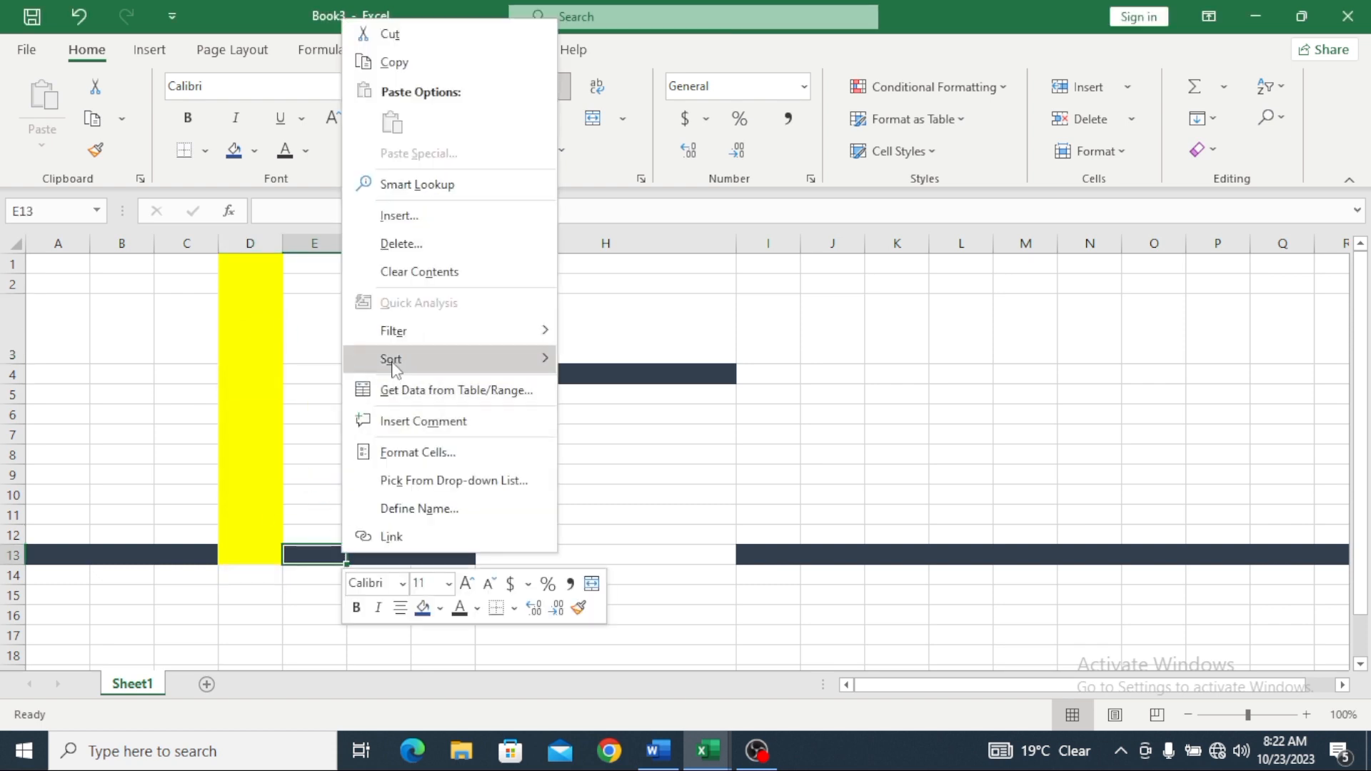
{"action": "left_click", "coordinate": [400, 244]}
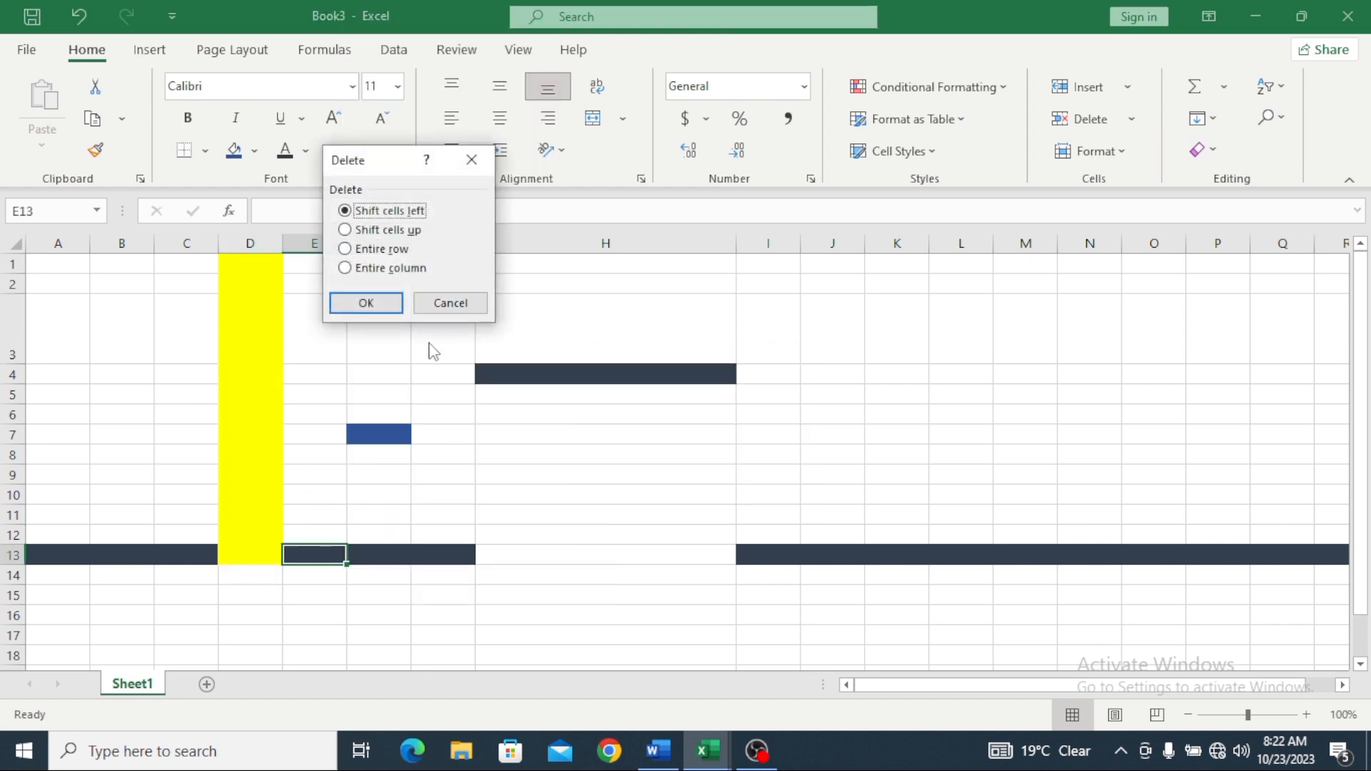
{"action": "left_click", "coordinate": [382, 305]}
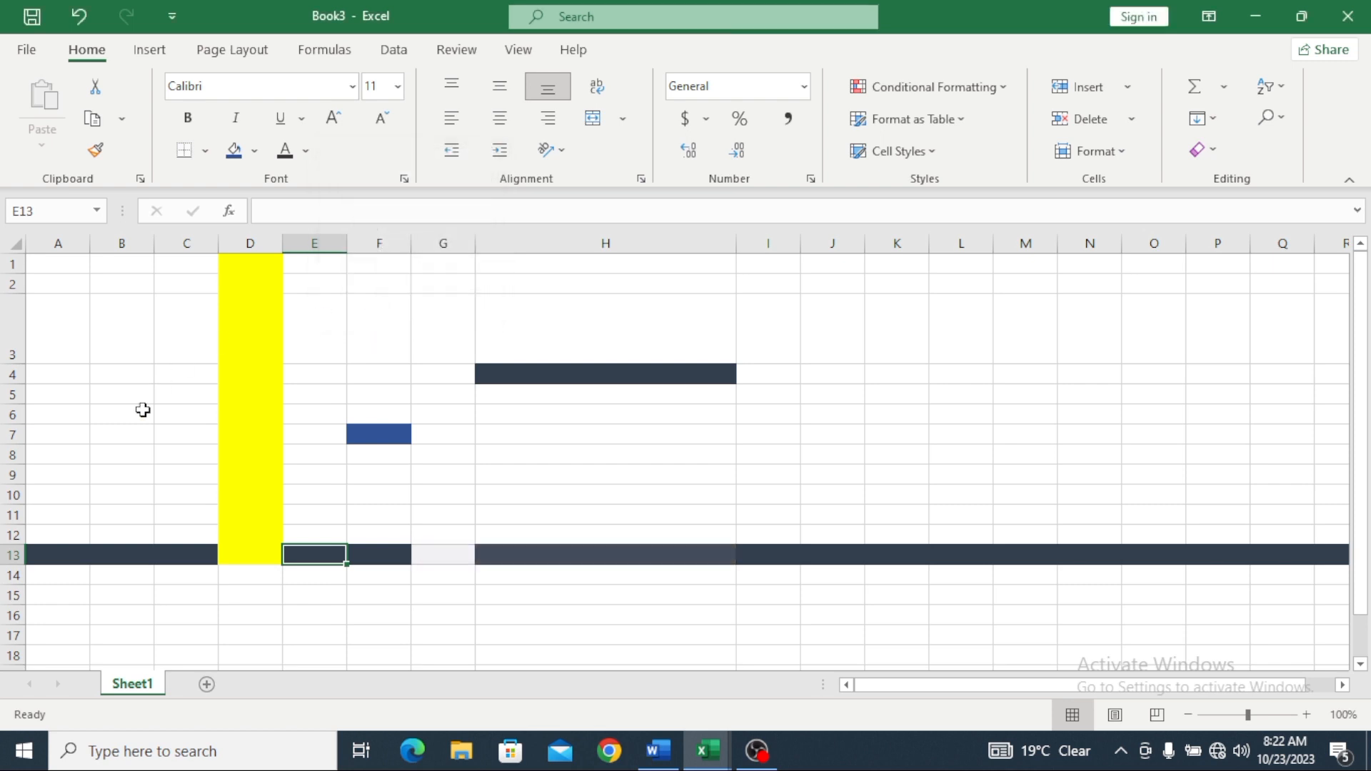
Step: Delete the dark row 13 entirely
{"action": "right_click", "coordinate": [32, 557]}
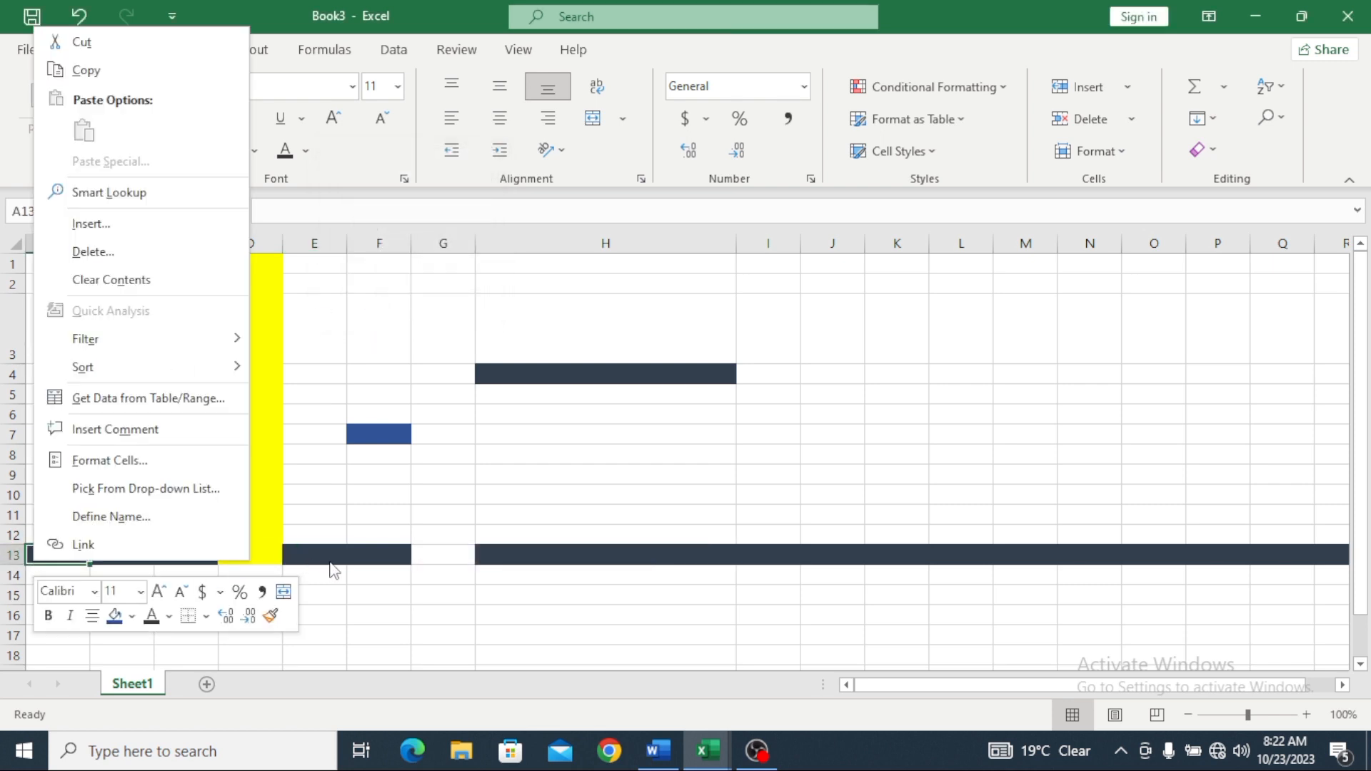
{"action": "key", "text": "Escape"}
{"action": "left_click", "coordinate": [14, 558]}
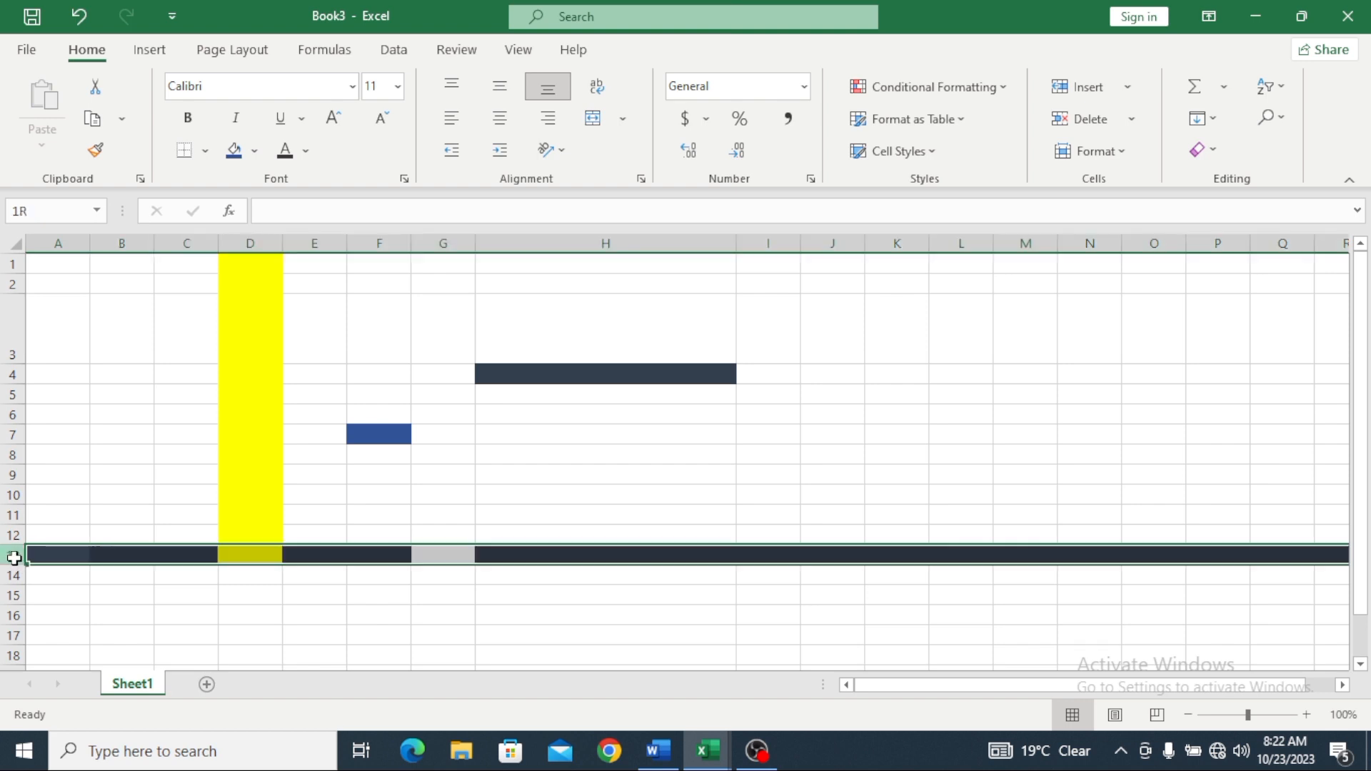
{"action": "right_click", "coordinate": [15, 558]}
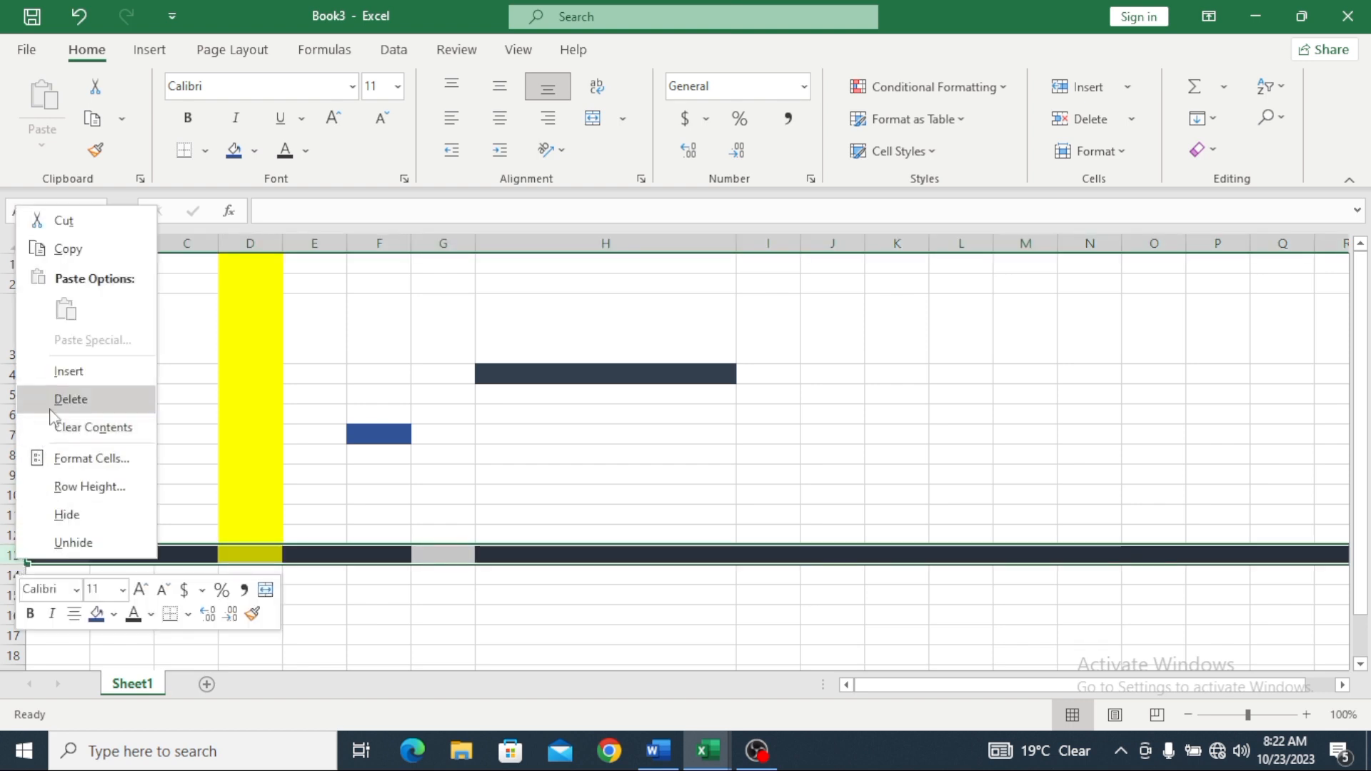
{"action": "left_click", "coordinate": [63, 400]}
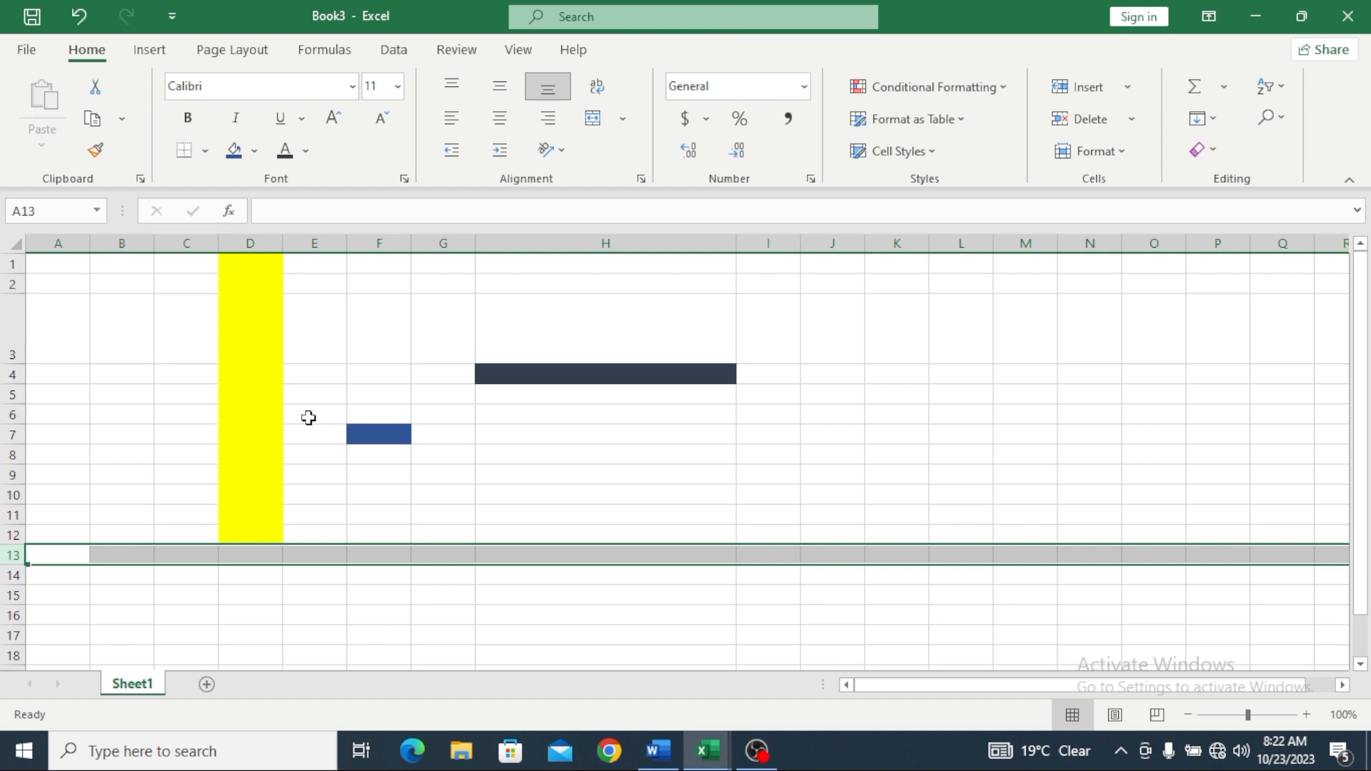
Step: Delete the yellow column D
{"action": "left_click", "coordinate": [269, 244]}
{"action": "right_click", "coordinate": [268, 245]}
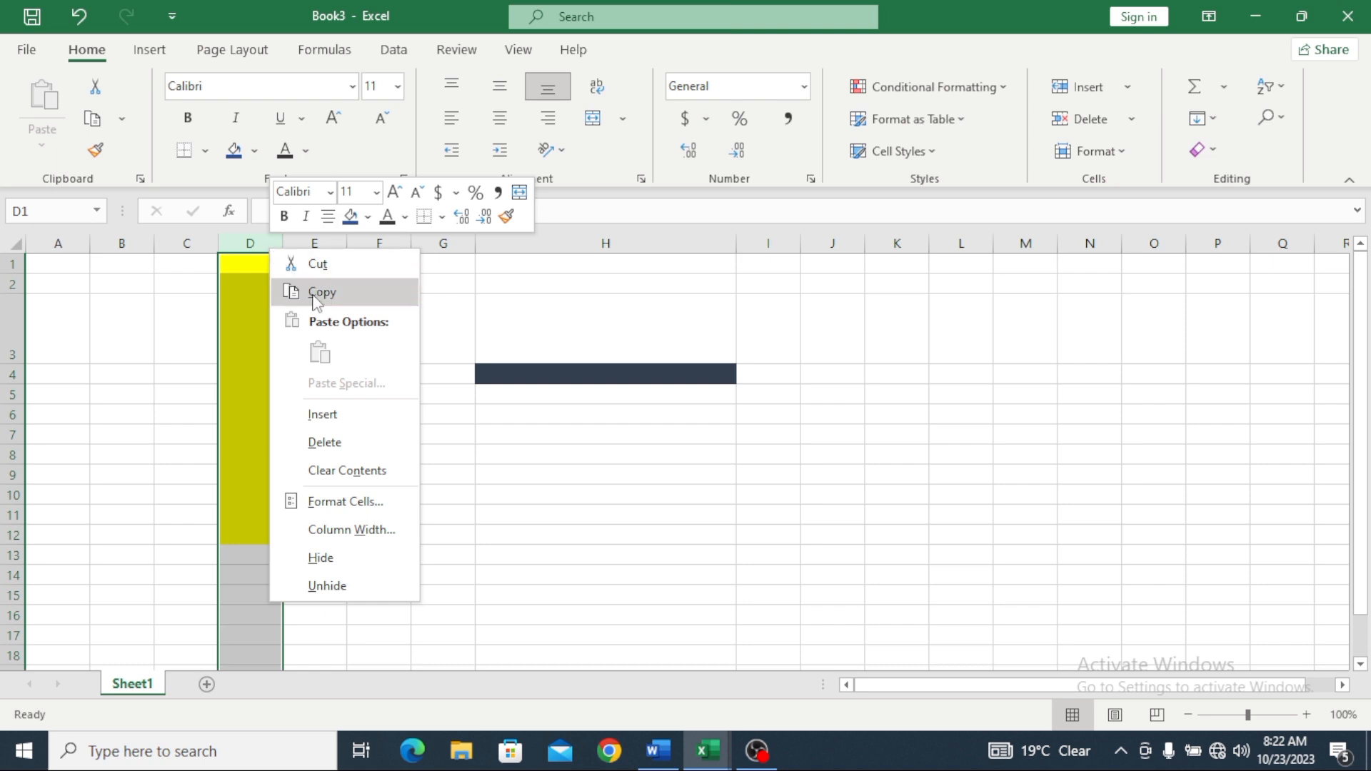
{"action": "left_click", "coordinate": [318, 445]}
{"action": "left_click", "coordinate": [164, 296]}
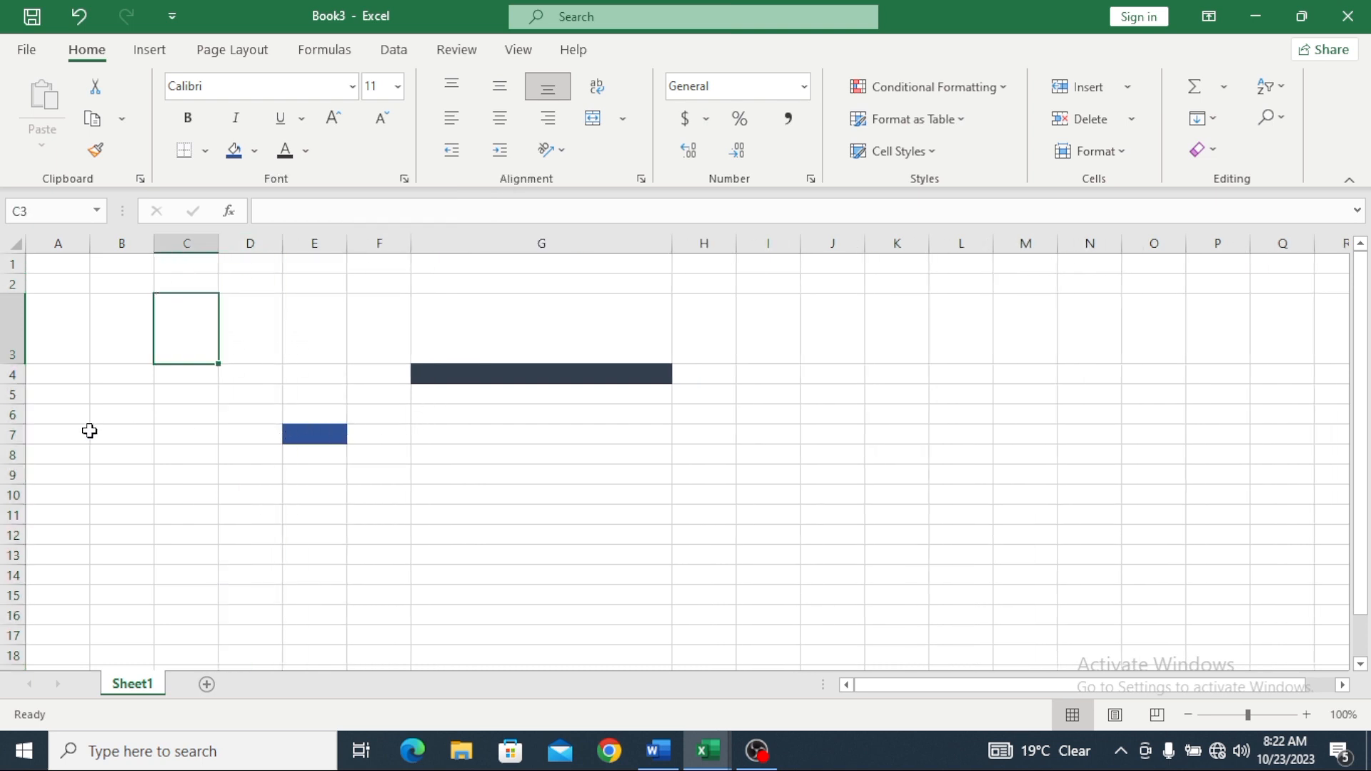
Step: Delete the blue cell E7 and the dark cell G4, shifting cells left
{"action": "right_click", "coordinate": [305, 431]}
{"action": "left_click", "coordinate": [348, 418]}
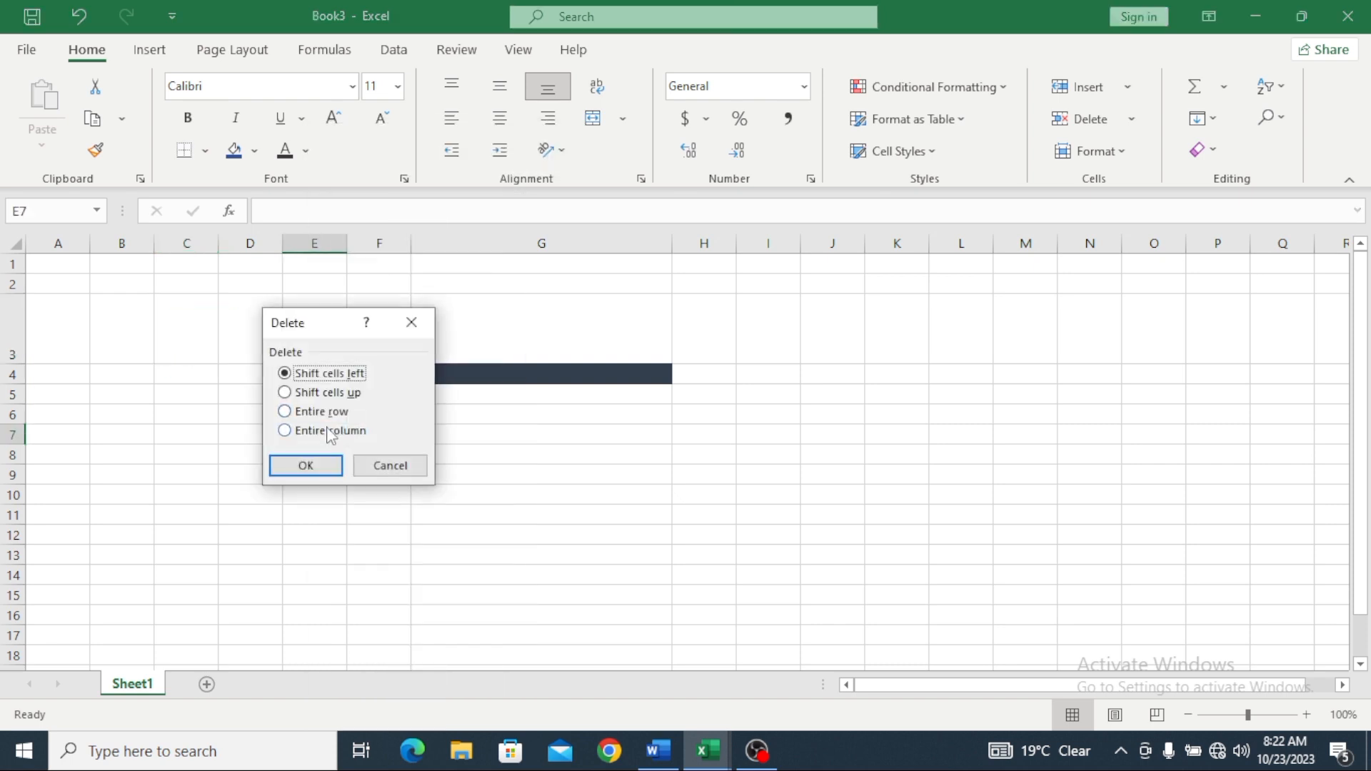
{"action": "left_click", "coordinate": [317, 463]}
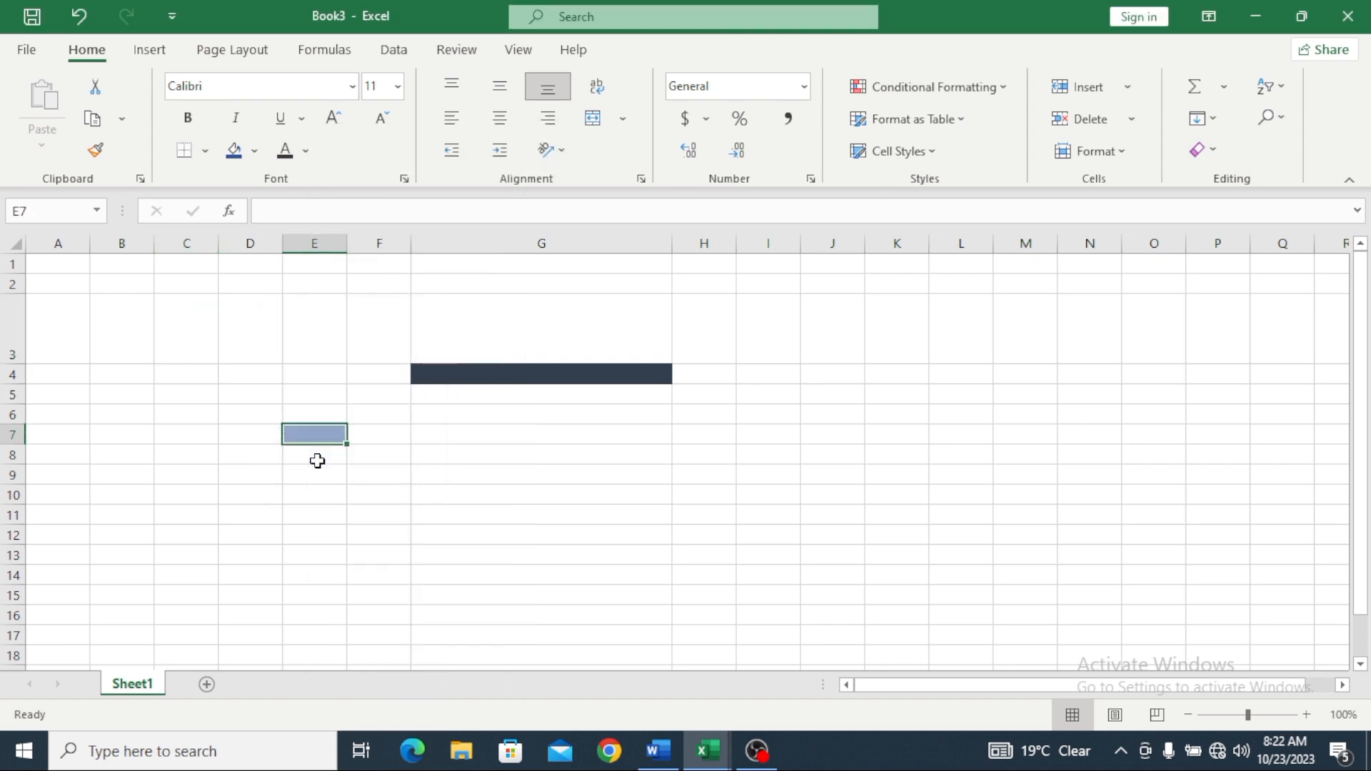
{"action": "right_click", "coordinate": [462, 371]}
{"action": "left_click", "coordinate": [537, 422]}
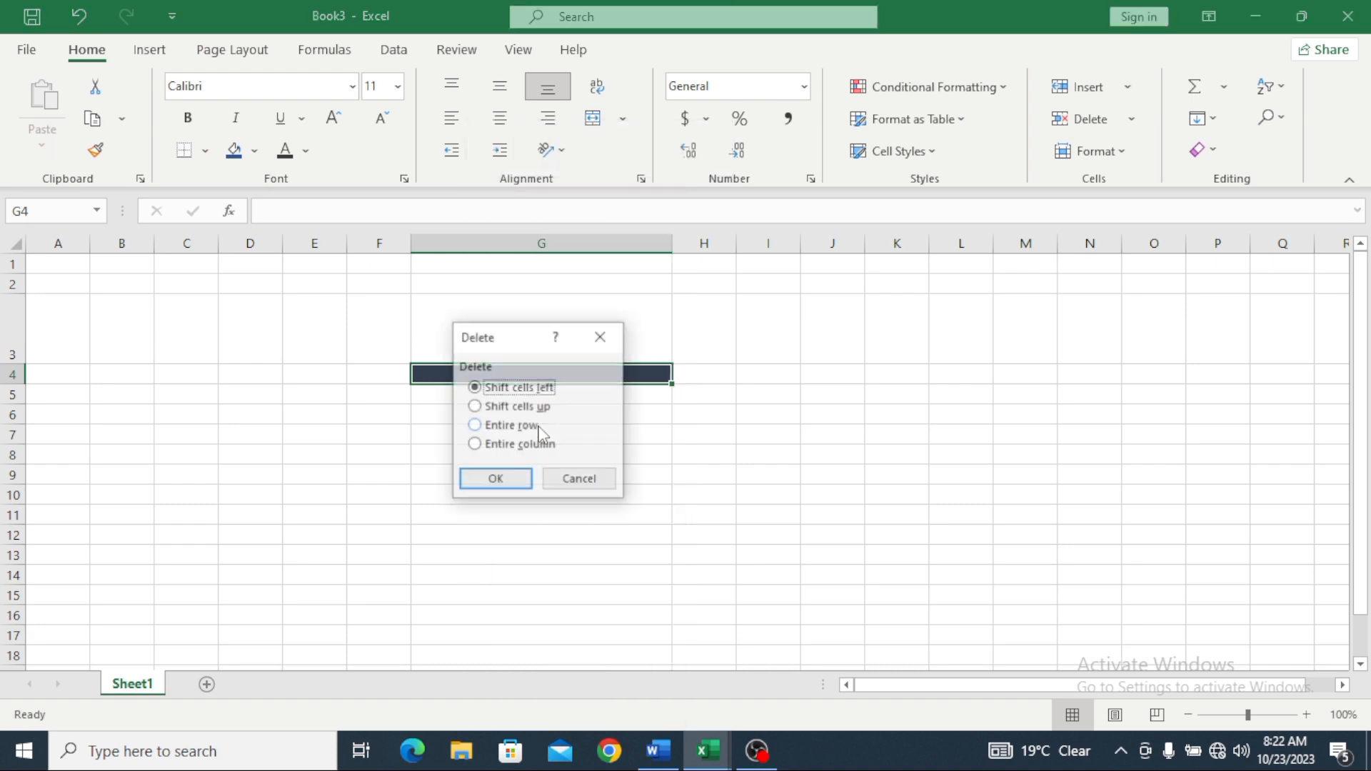
{"action": "left_click", "coordinate": [495, 481]}
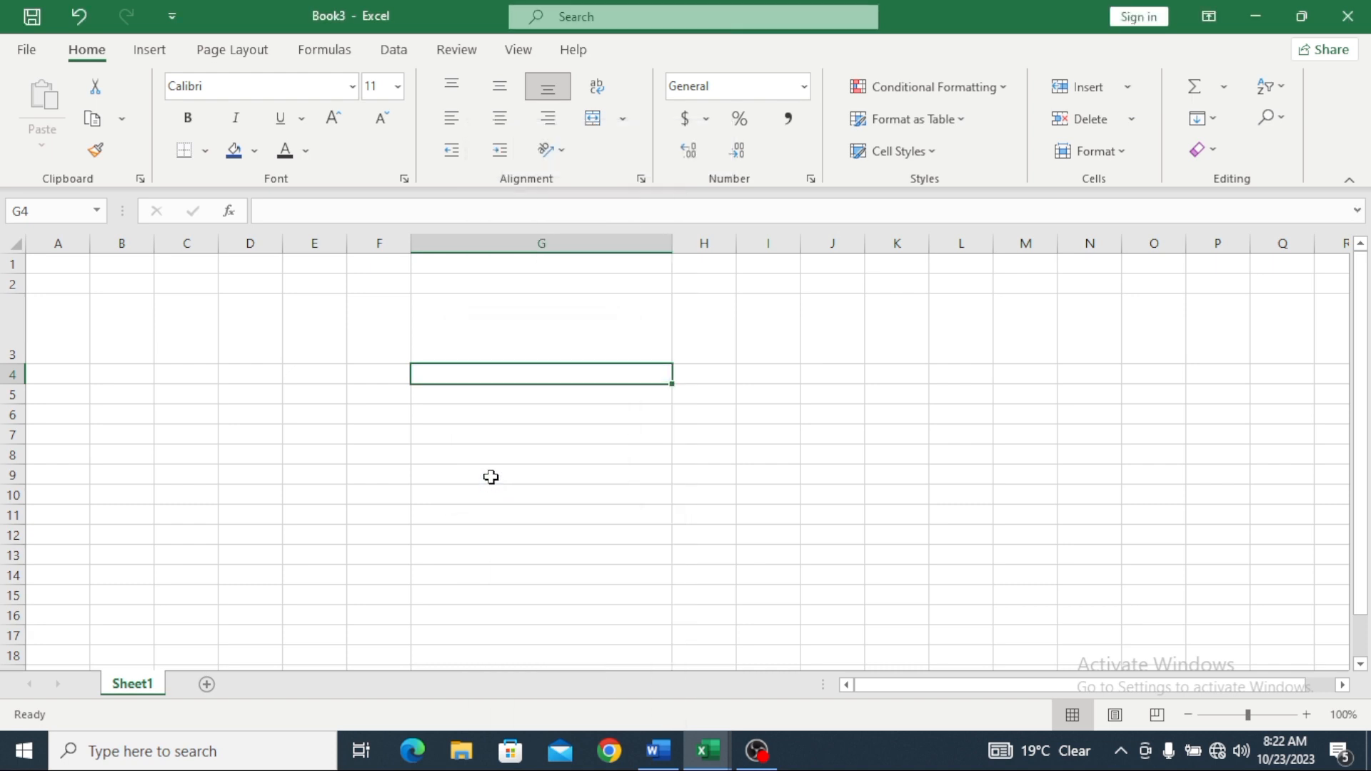
{"action": "left_click", "coordinate": [566, 328]}
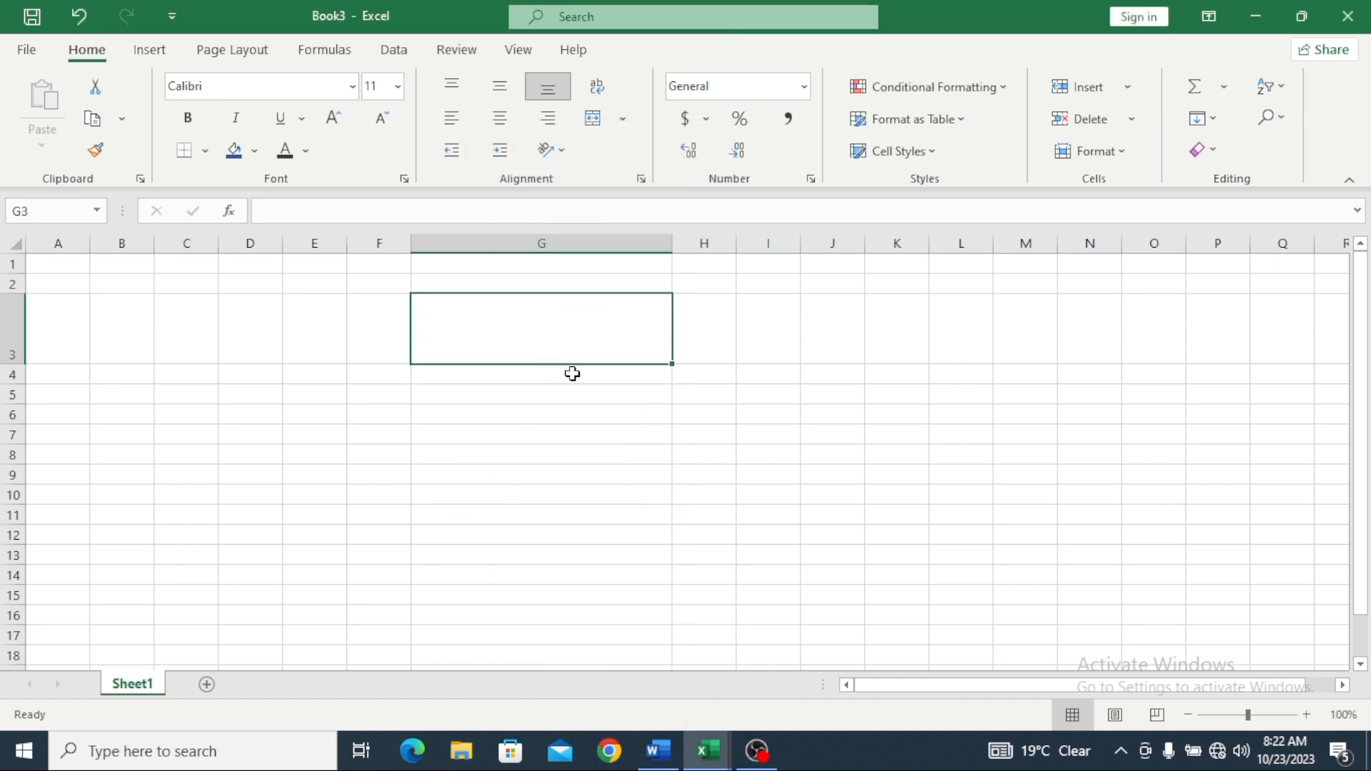
Step: Shrink row 3 to normal height and narrow column G to width 7.43
{"action": "left_click_drag", "start_coordinate": [676, 365], "coordinate": [633, 336]}
{"action": "left_click_drag", "start_coordinate": [14, 361], "coordinate": [28, 315]}
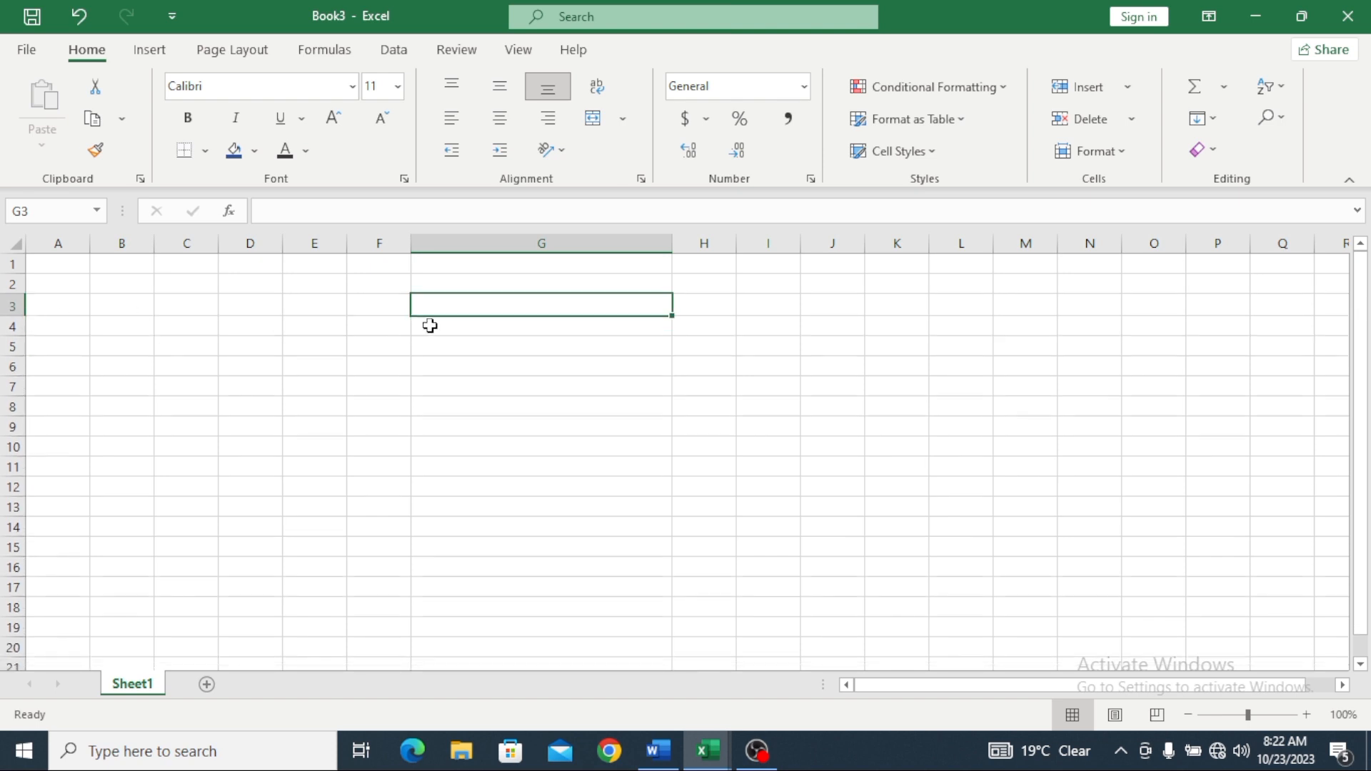
{"action": "left_click_drag", "start_coordinate": [675, 242], "coordinate": [449, 245]}
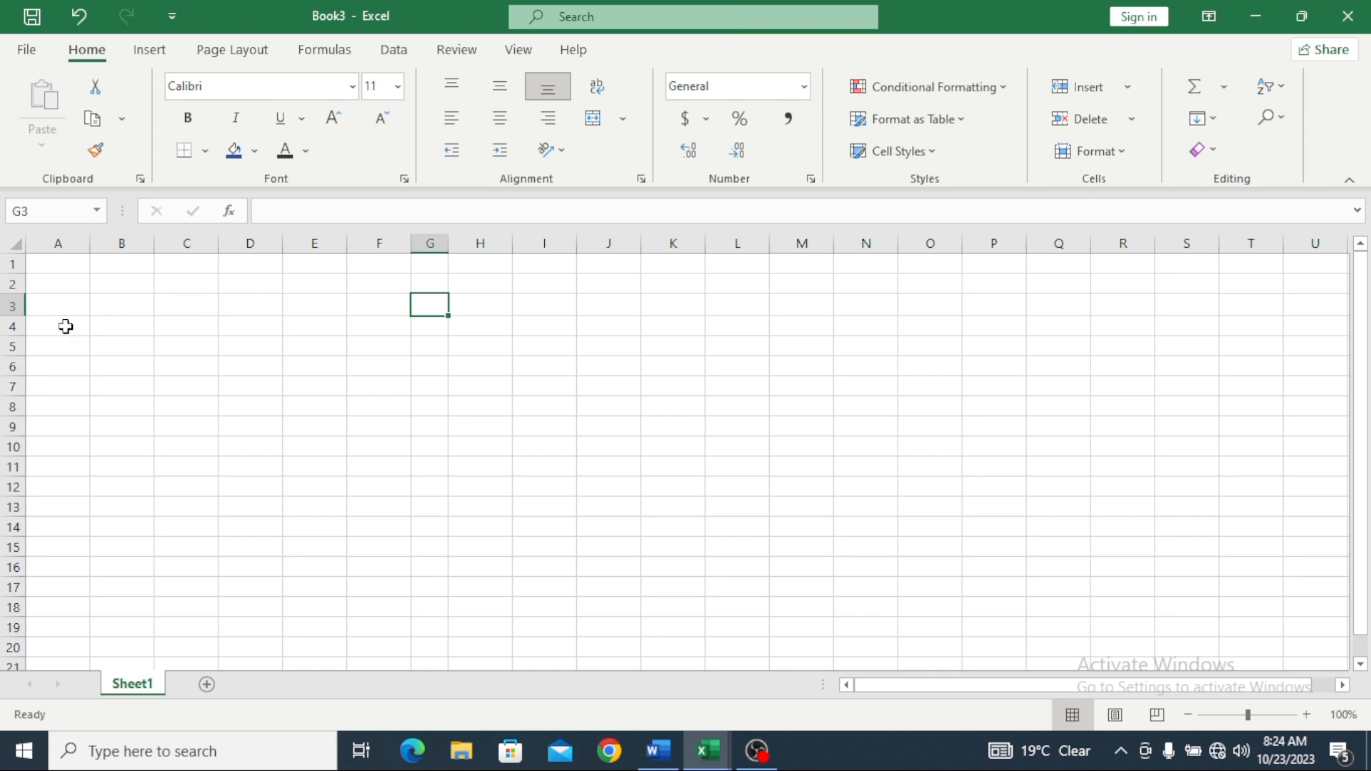
Step: Enter headers s. no, name and Father Name in A1:C1, widening column C
{"action": "left_click", "coordinate": [46, 266]}
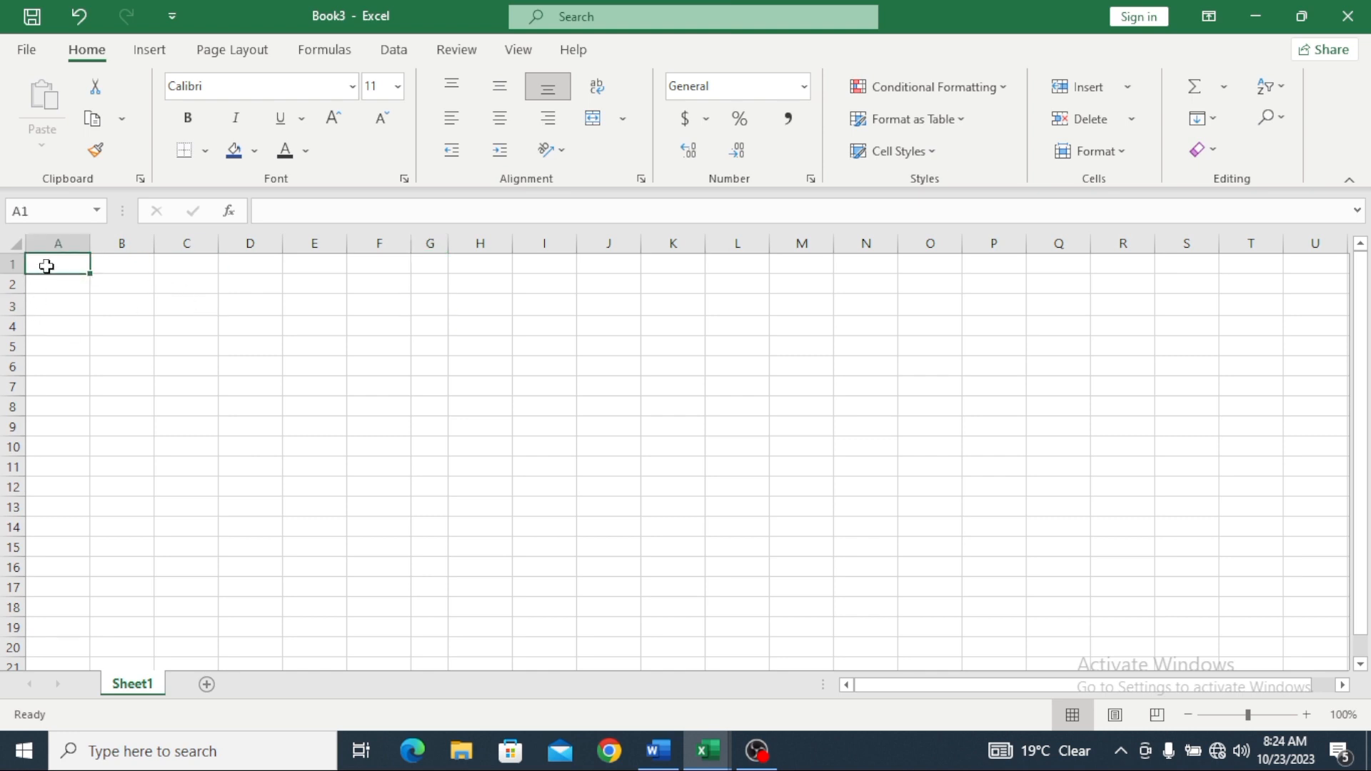
{"action": "type", "text": "s."}
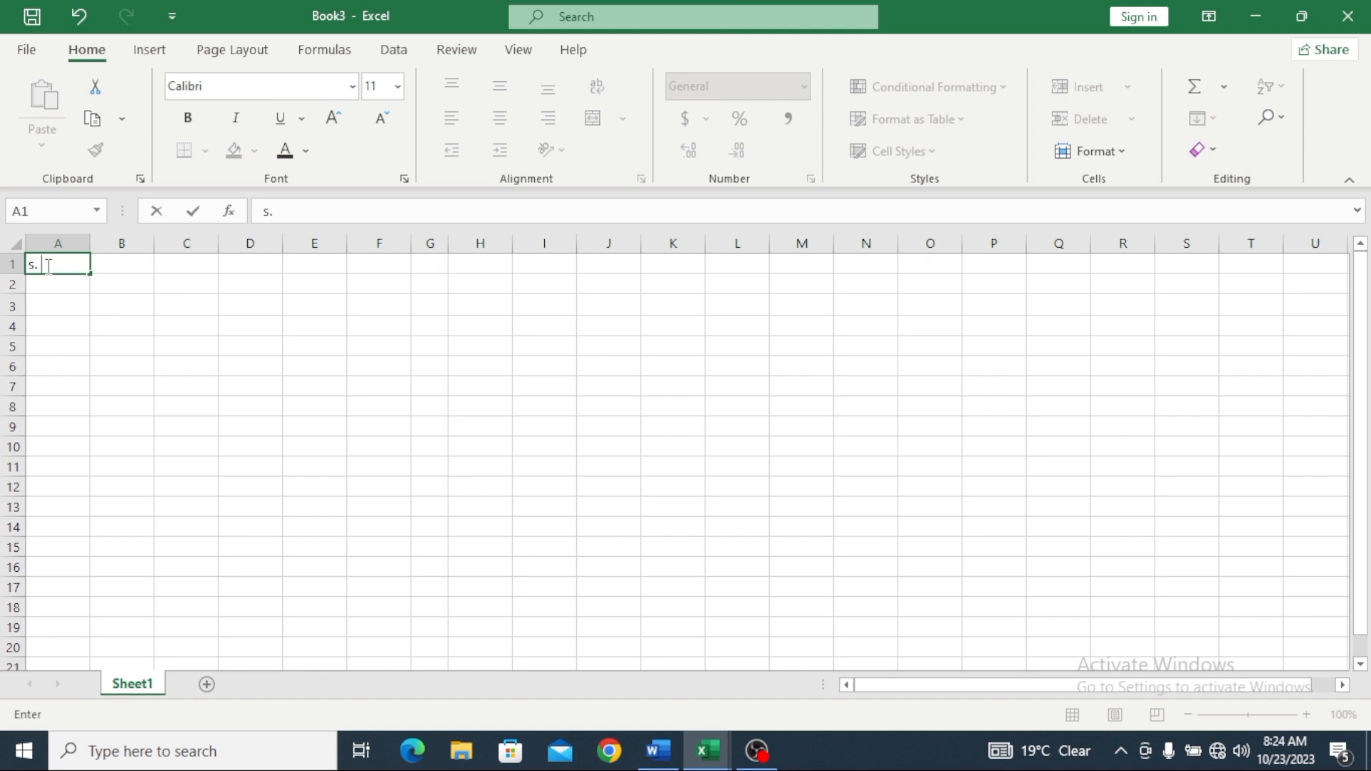
{"action": "type", "text": " no"}
{"action": "left_click", "coordinate": [120, 259]}
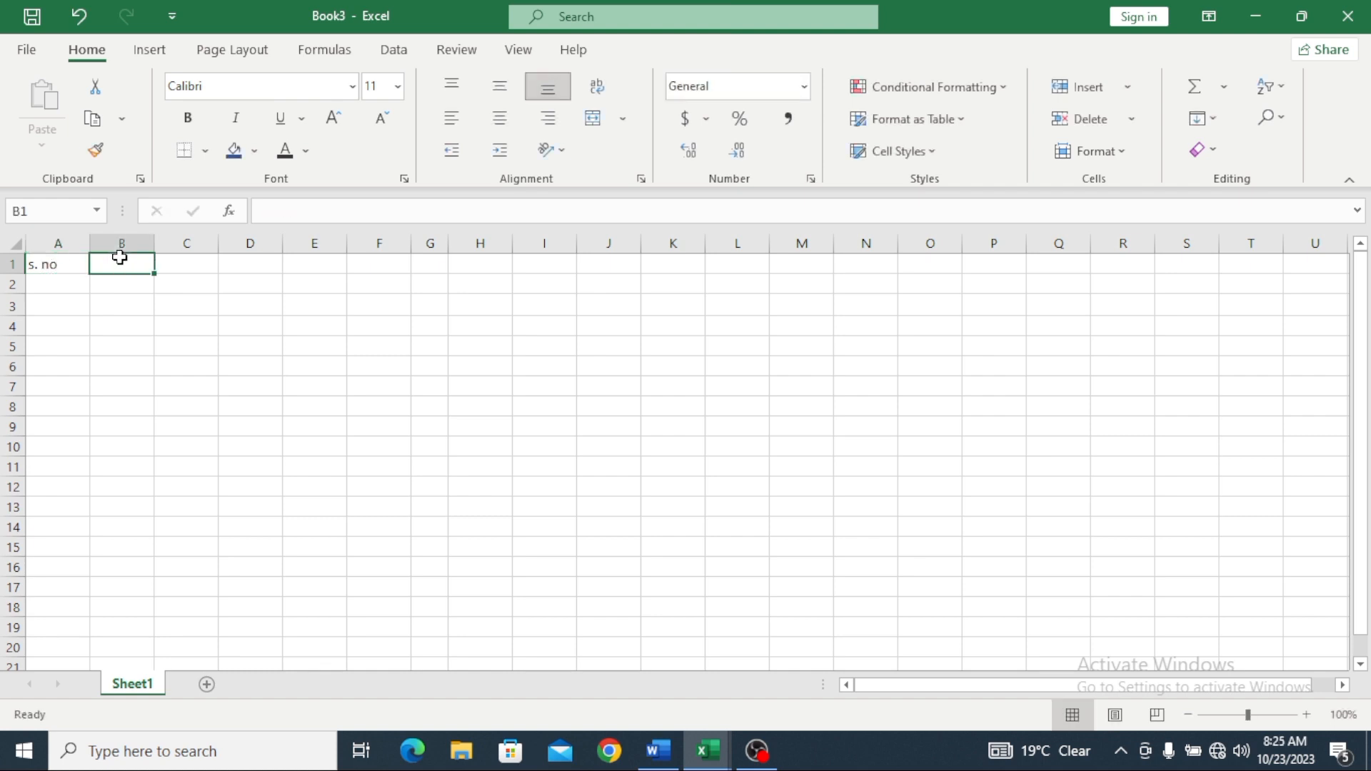
{"action": "type", "text": "na"}
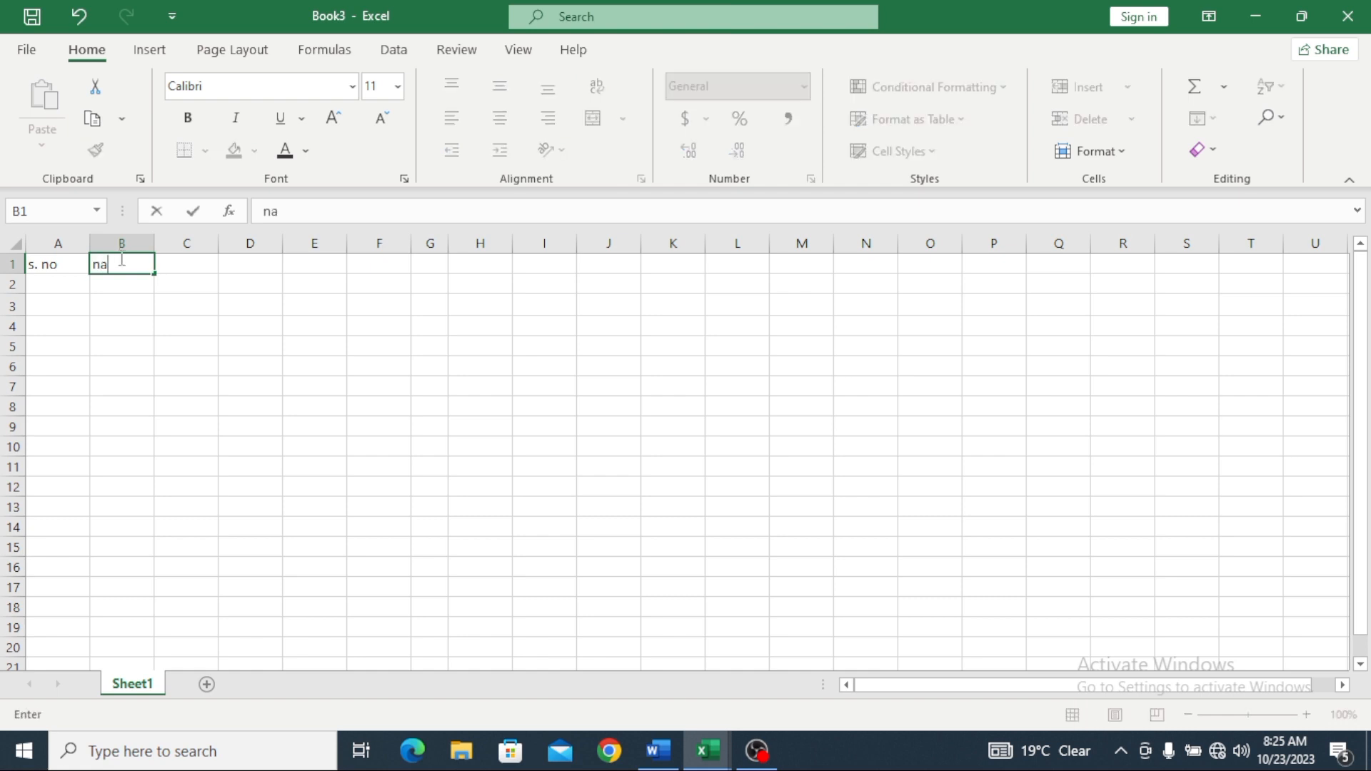
{"action": "type", "text": "me"}
{"action": "left_click", "coordinate": [169, 262]}
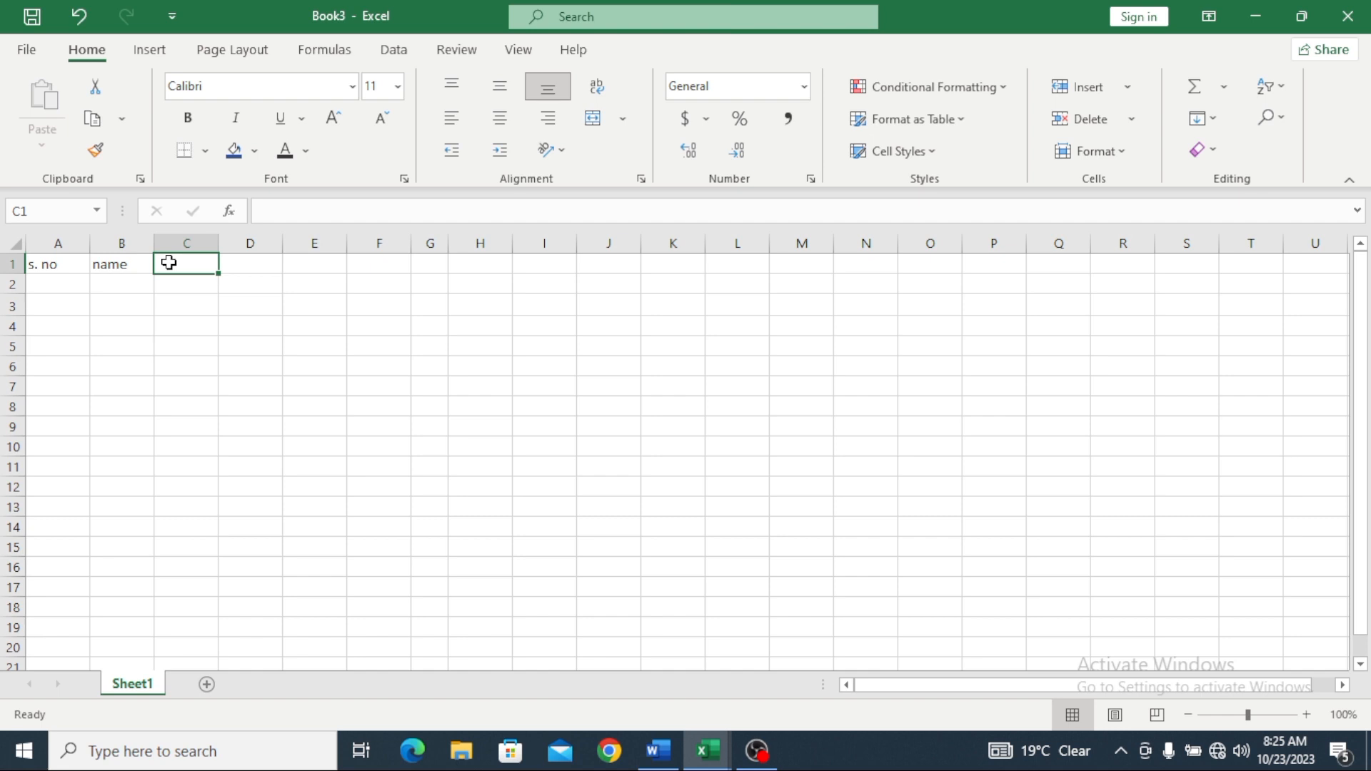
{"action": "type", "text": "Father"}
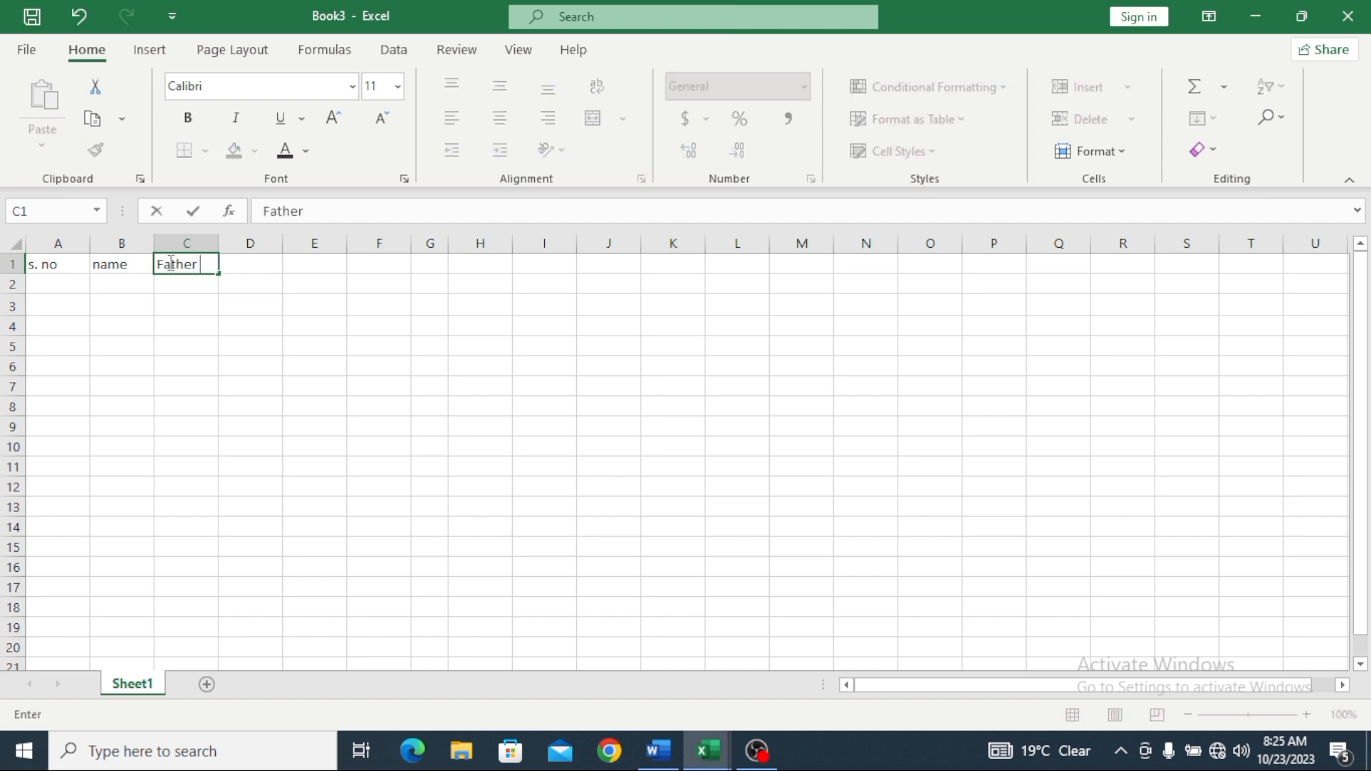
{"action": "type", "text": " Name"}
{"action": "left_click", "coordinate": [220, 247]}
{"action": "left_click_drag", "start_coordinate": [218, 246], "coordinate": [256, 249]}
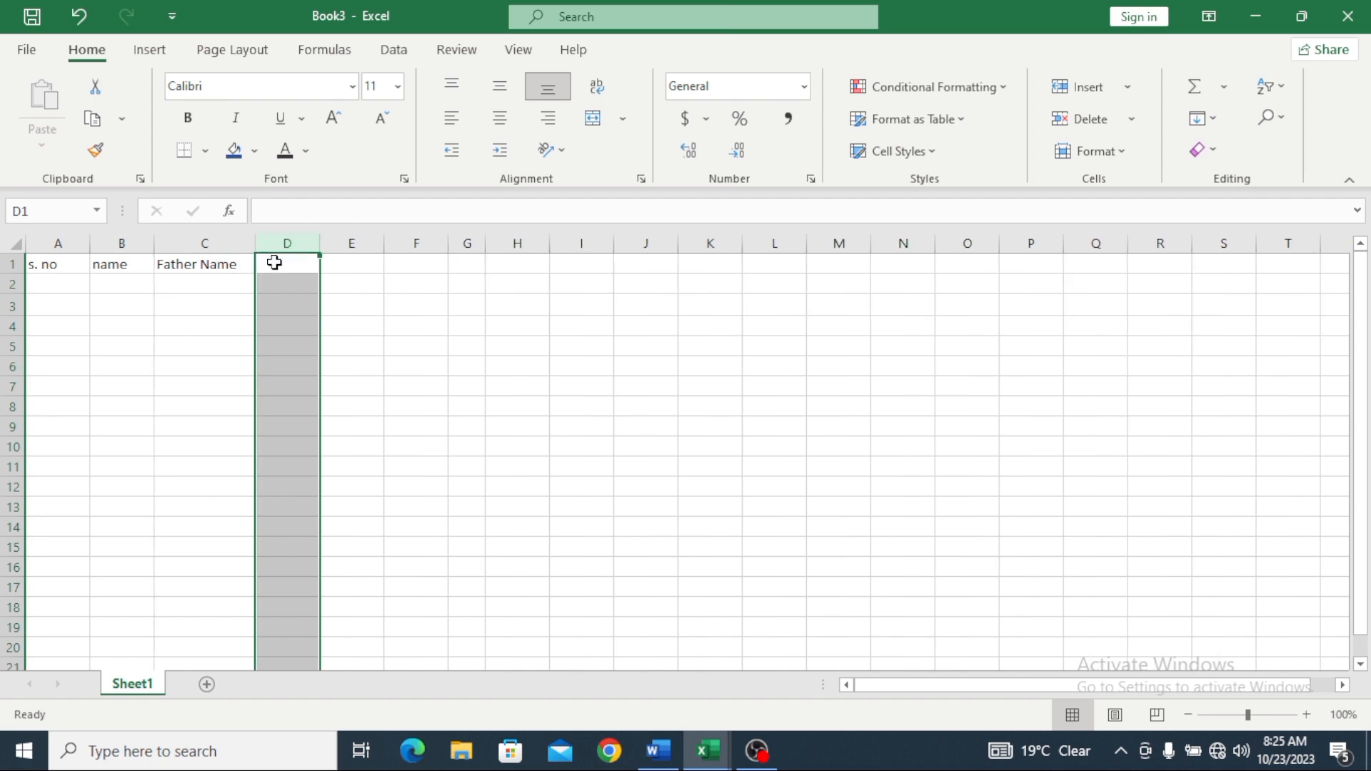
Step: Enter class in D1 and year in E1, correcting the mistyped 'tear'
{"action": "left_click", "coordinate": [274, 262]}
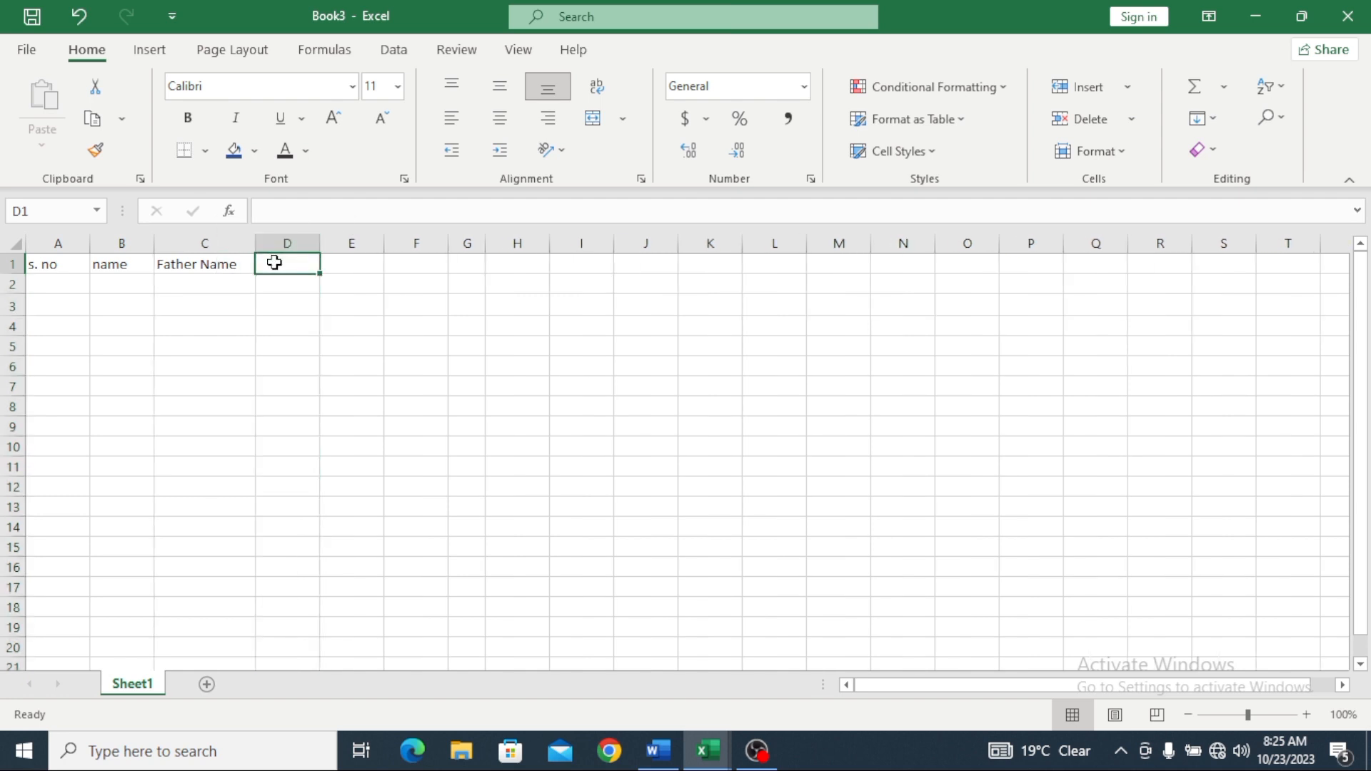
{"action": "type", "text": "clas"}
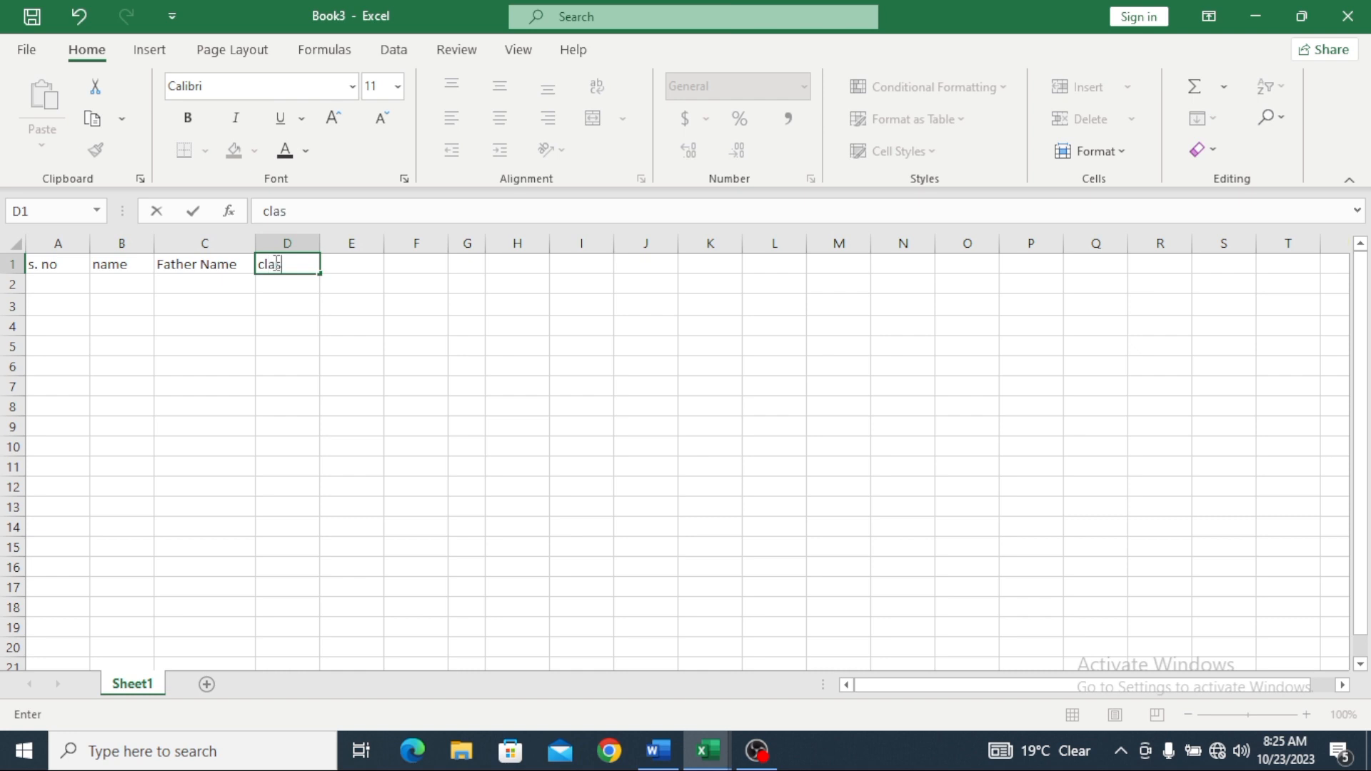
{"action": "type", "text": "s"}
{"action": "left_click", "coordinate": [347, 262]}
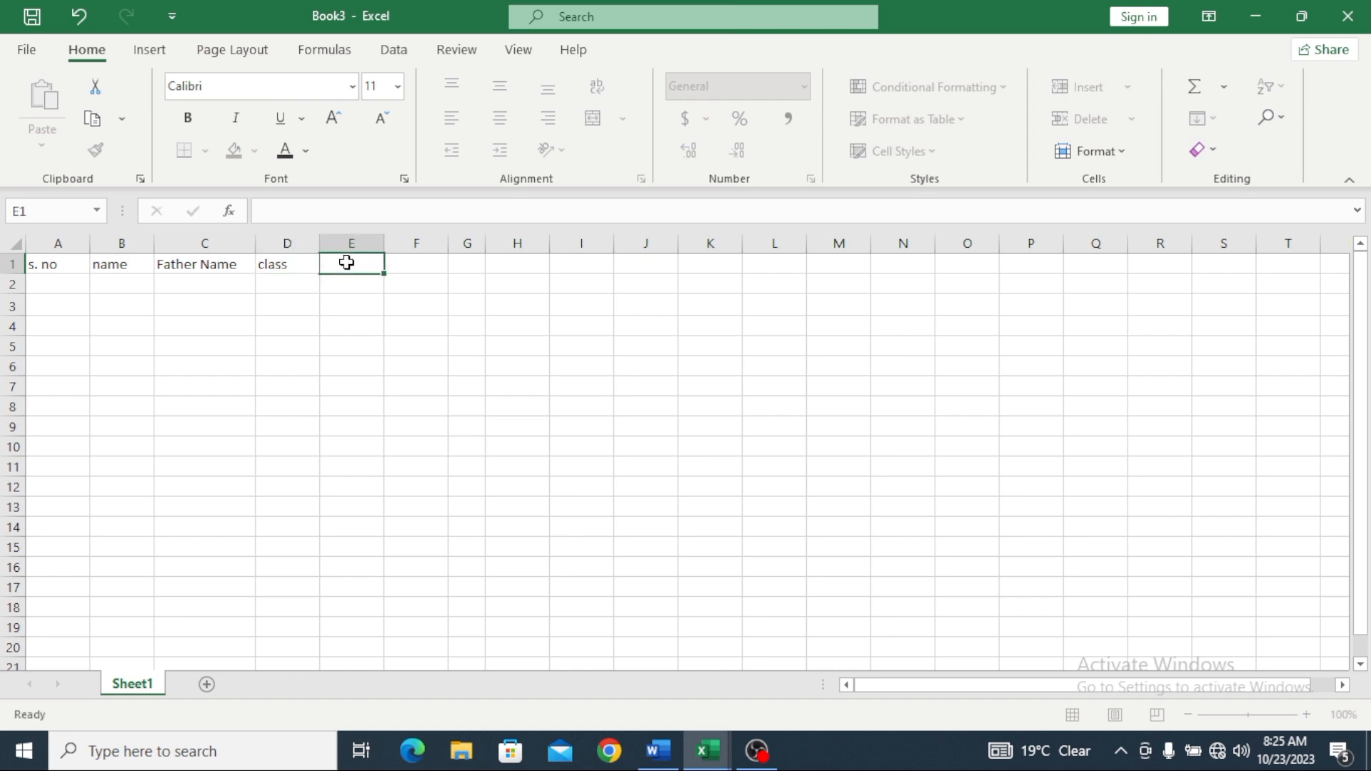
{"action": "type", "text": "tear"}
{"action": "key", "text": "BackSpace"}
{"action": "key", "text": "BackSpace"}
{"action": "key", "text": "BackSpace"}
{"action": "key", "text": "BackSpace"}
{"action": "type", "text": "tear"}
{"action": "key", "text": "BackSpace"}
{"action": "key", "text": "BackSpace"}
{"action": "key", "text": "BackSpace"}
{"action": "key", "text": "BackSpace"}
{"action": "type", "text": "year"}
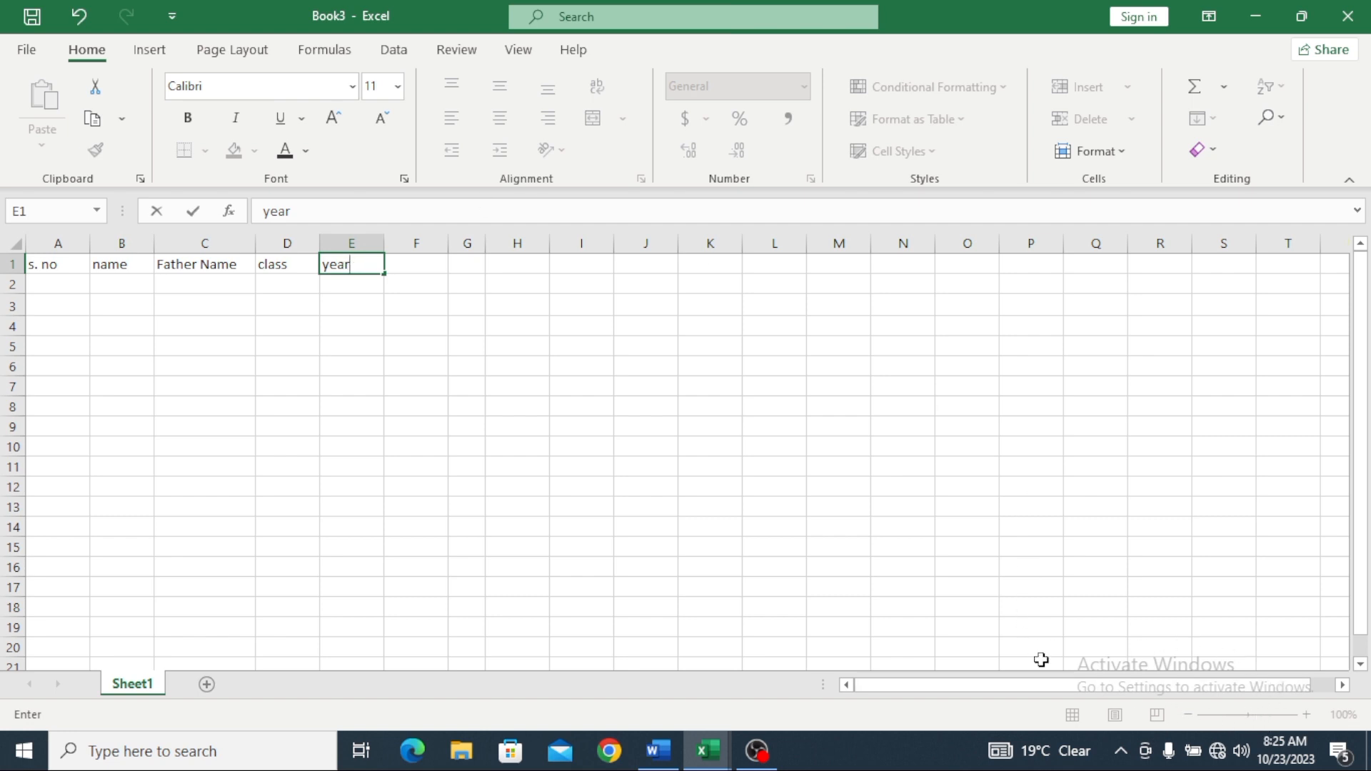
Step: Commit year in E1, zoom to 238%, and fill s. no from A1 across to E1
{"action": "left_click", "coordinate": [394, 313]}
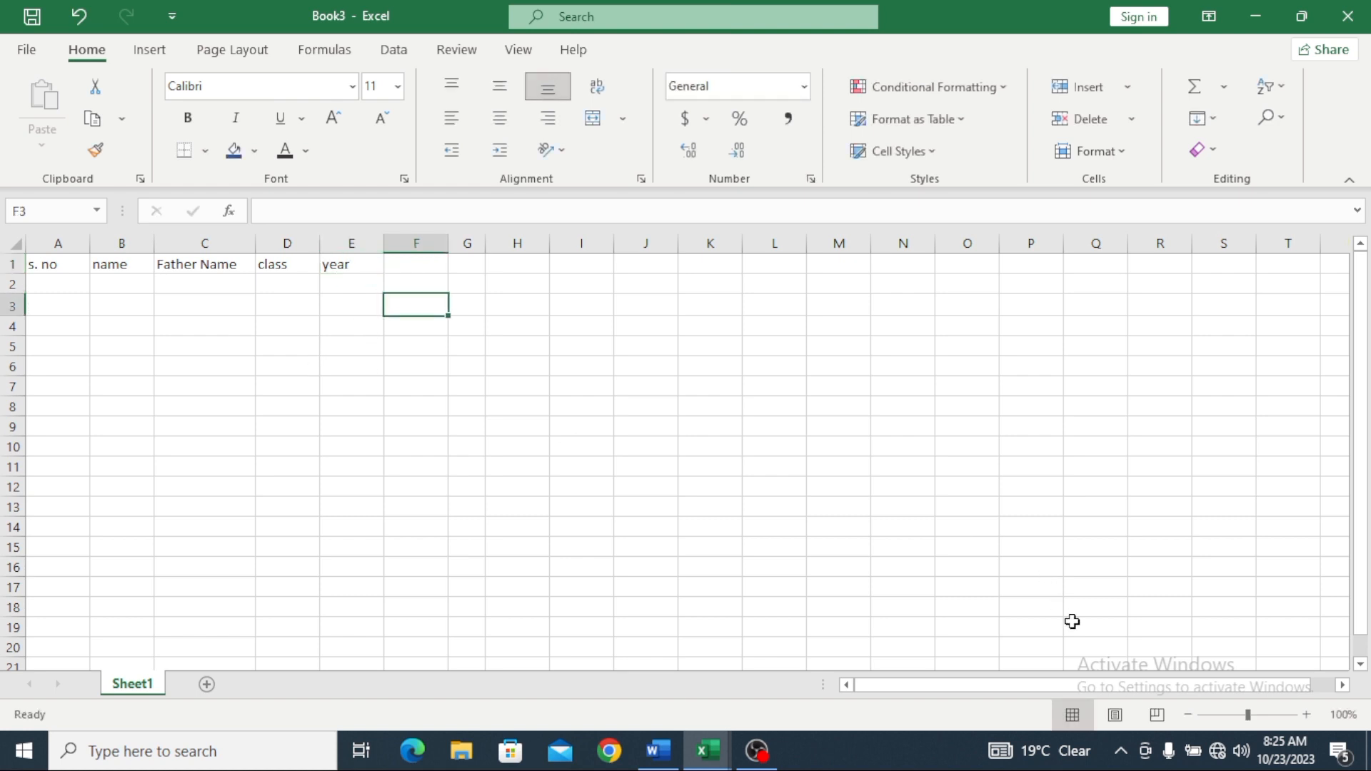
{"action": "left_click", "coordinate": [1240, 715]}
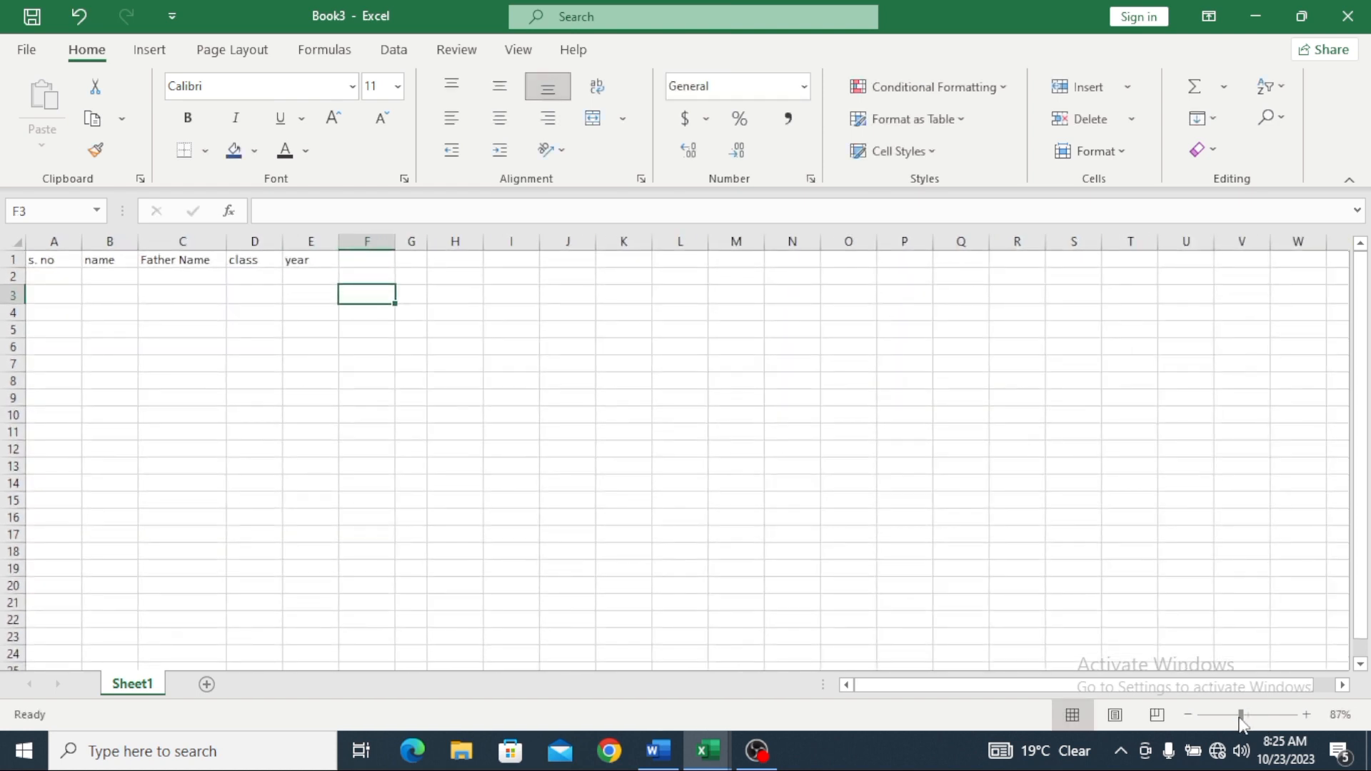
{"action": "left_click", "coordinate": [1257, 715]}
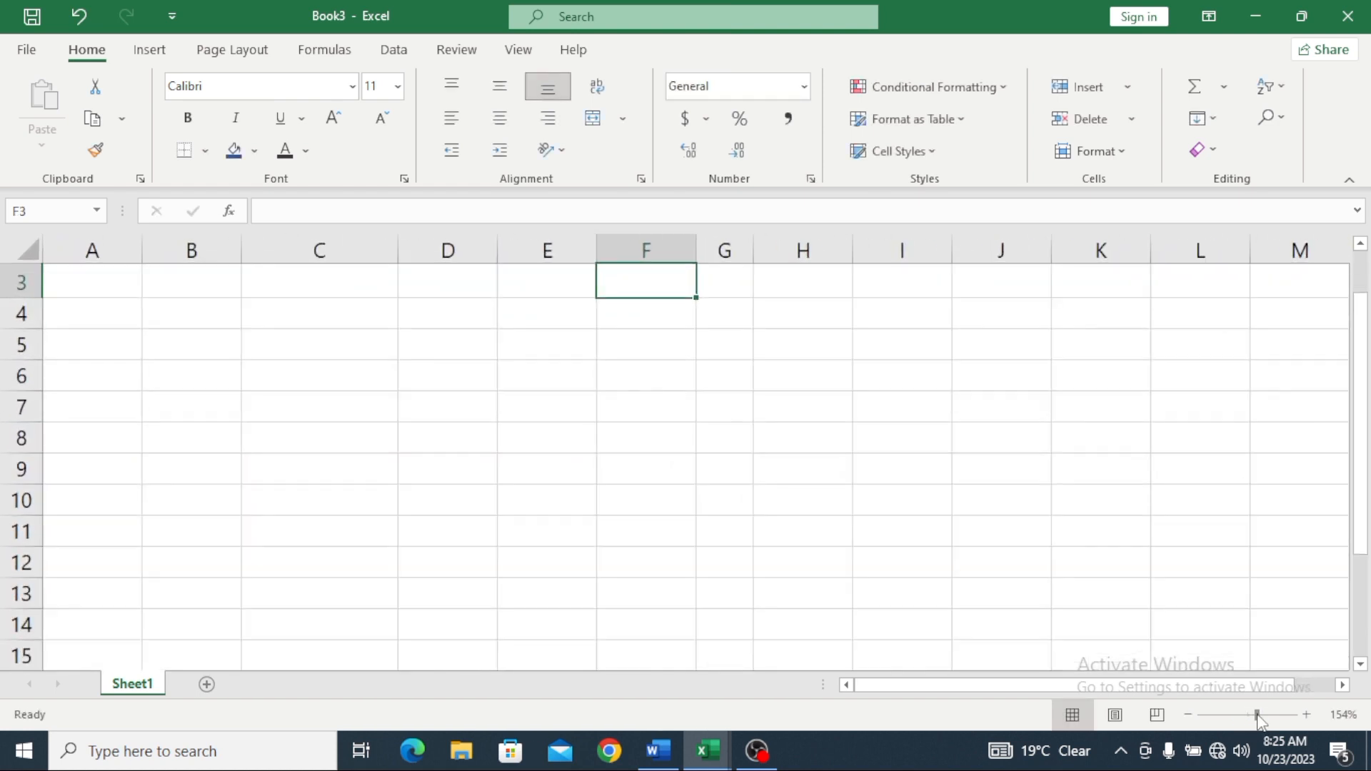
{"action": "left_click", "coordinate": [1269, 715]}
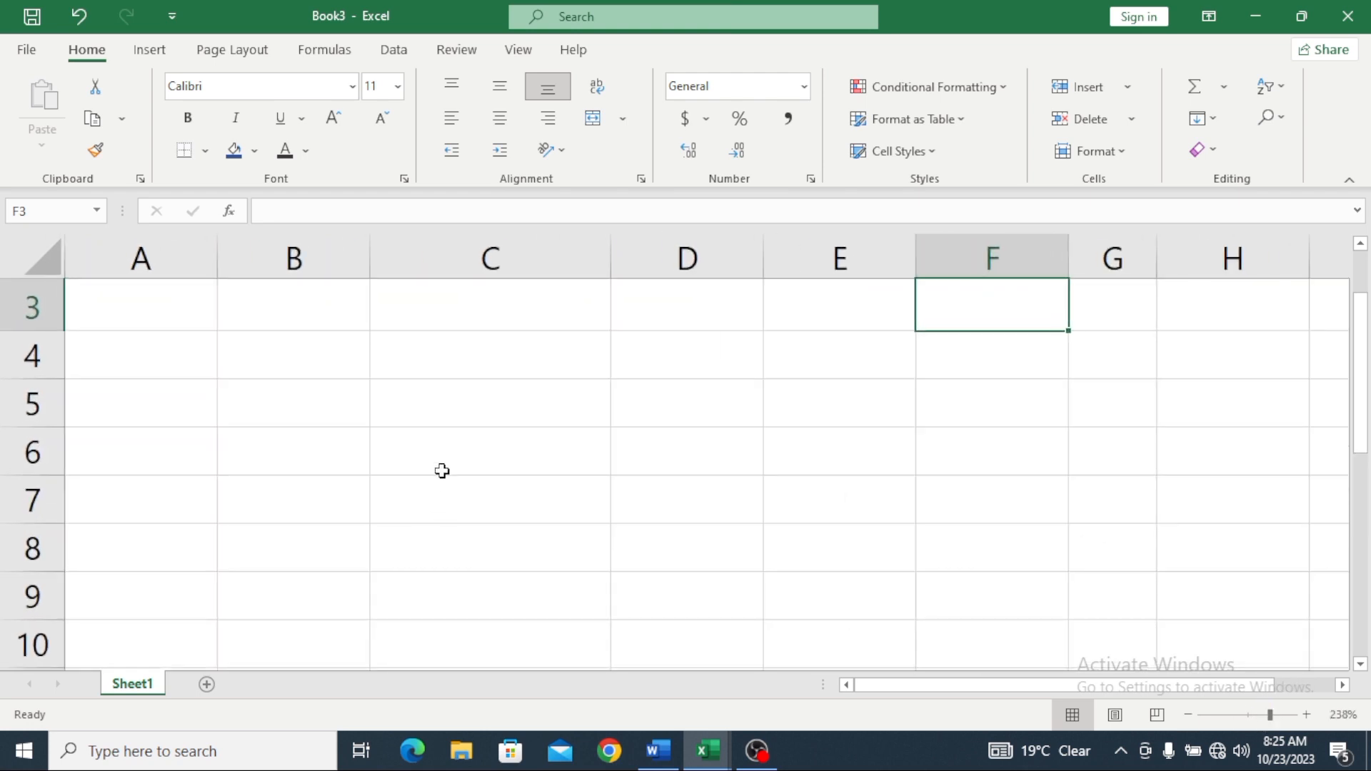
{"action": "scroll", "coordinate": [363, 460], "scroll_direction": "up", "scroll_amount": 1}
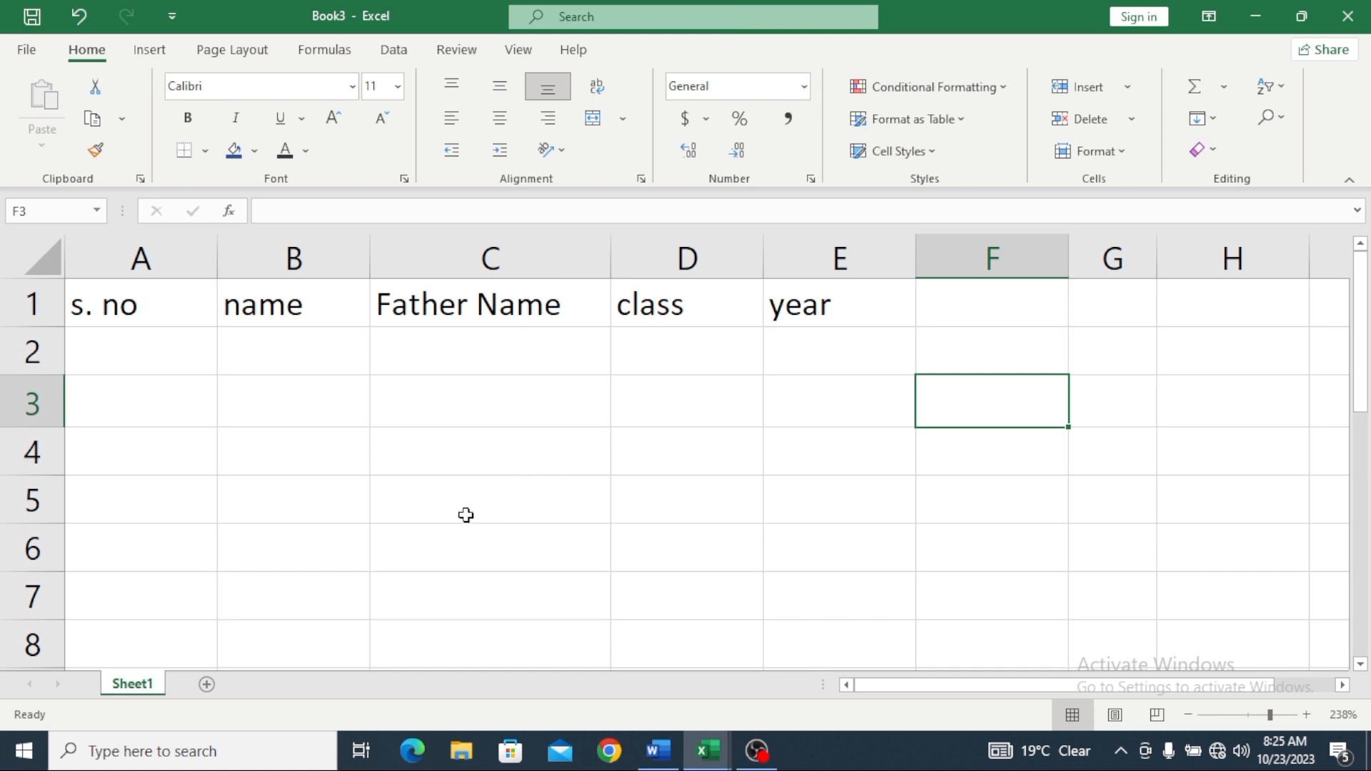
{"action": "left_click", "coordinate": [133, 310]}
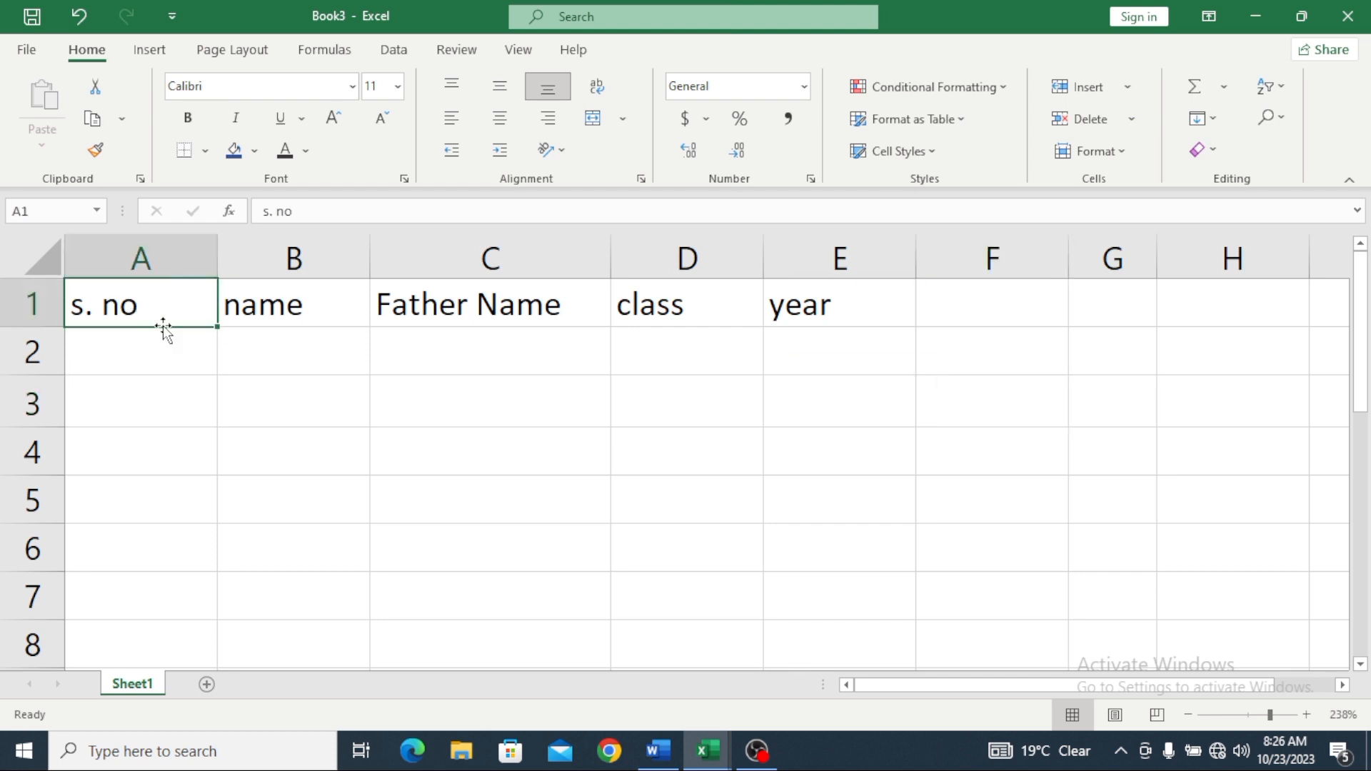
{"action": "left_click_drag", "start_coordinate": [217, 326], "coordinate": [870, 331]}
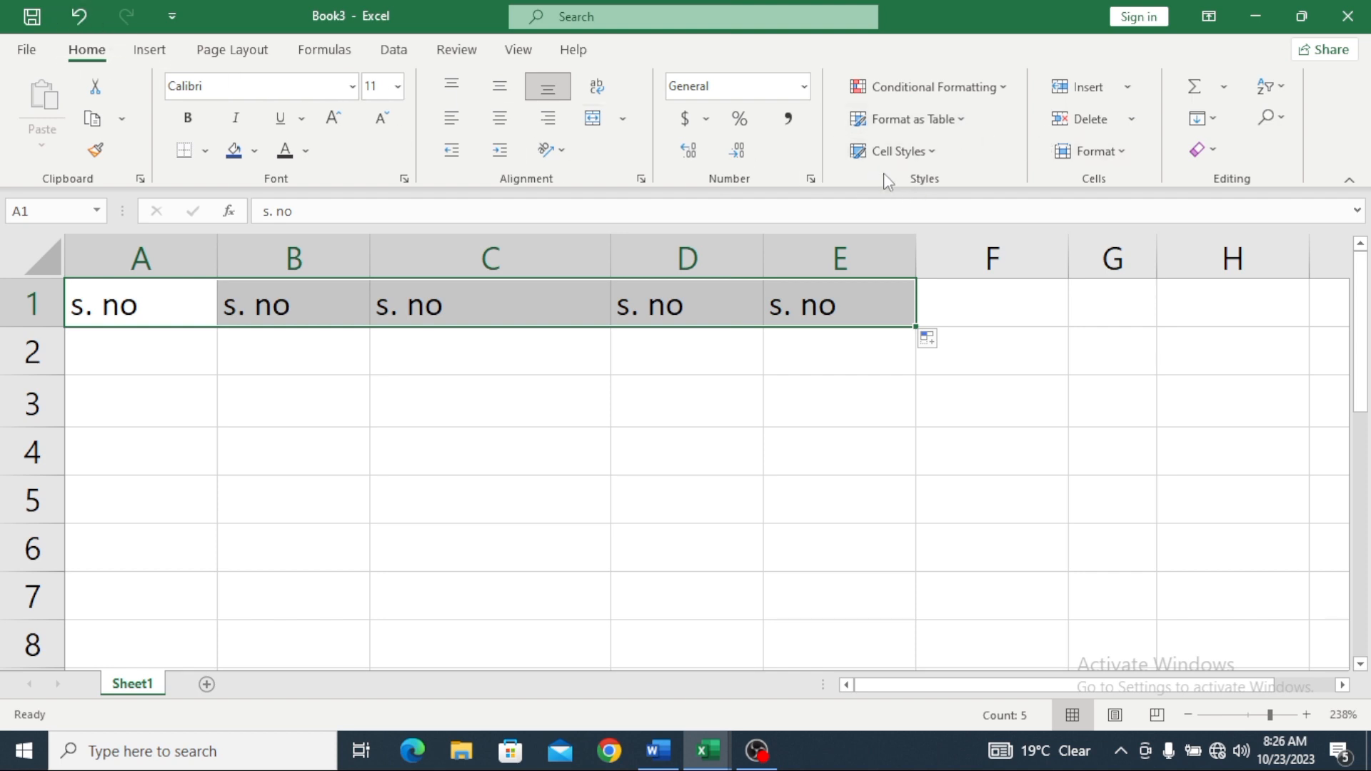
Step: Format A1:E1 as a table with a blue Medium style
{"action": "left_click", "coordinate": [963, 122]}
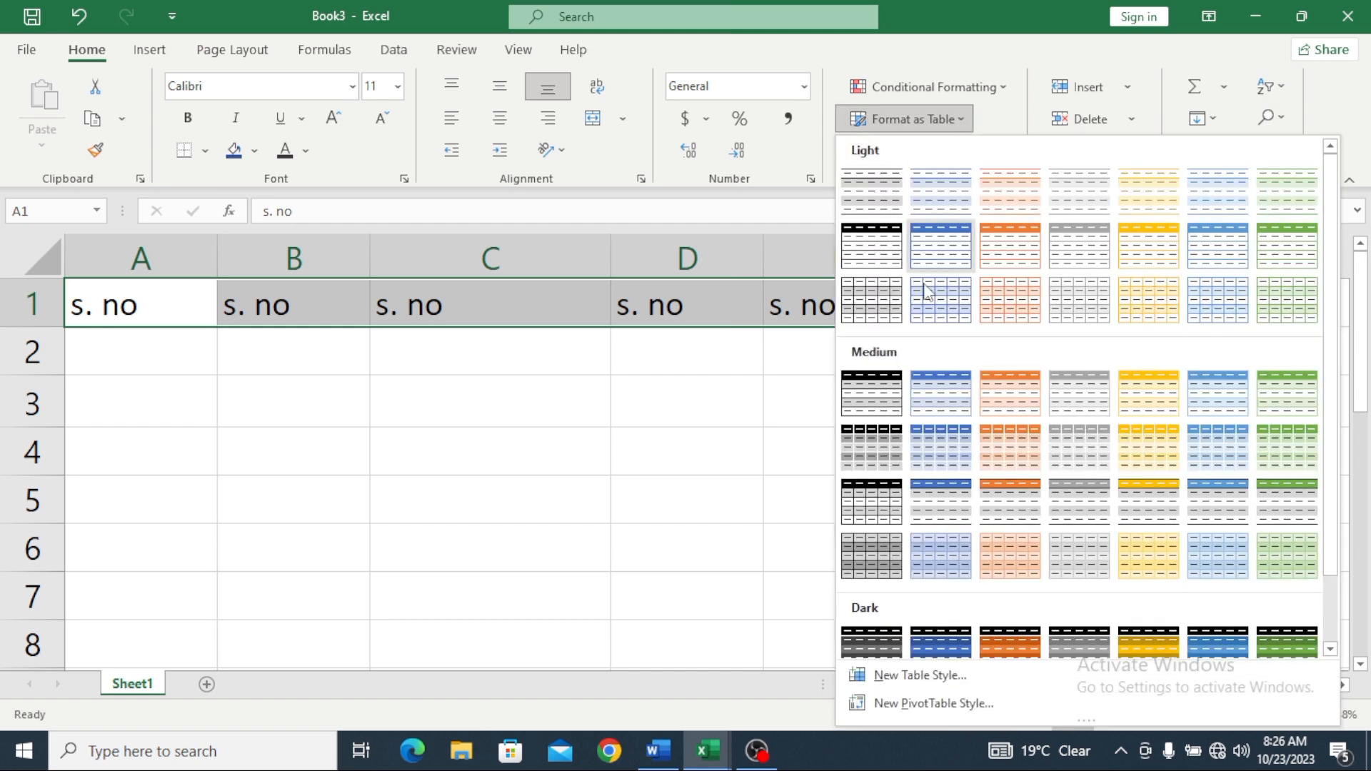
{"action": "scroll", "coordinate": [939, 371], "scroll_direction": "down", "scroll_amount": 1}
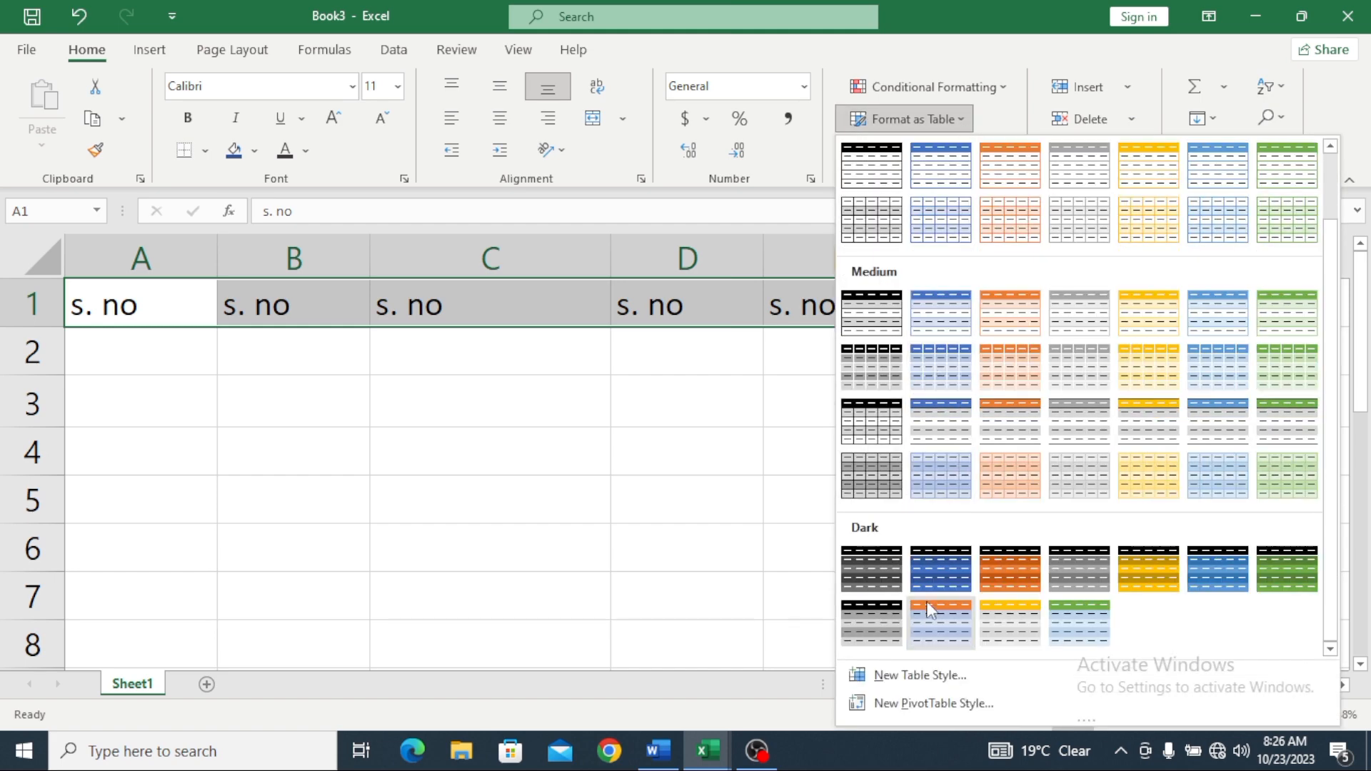
{"action": "left_click", "coordinate": [920, 314]}
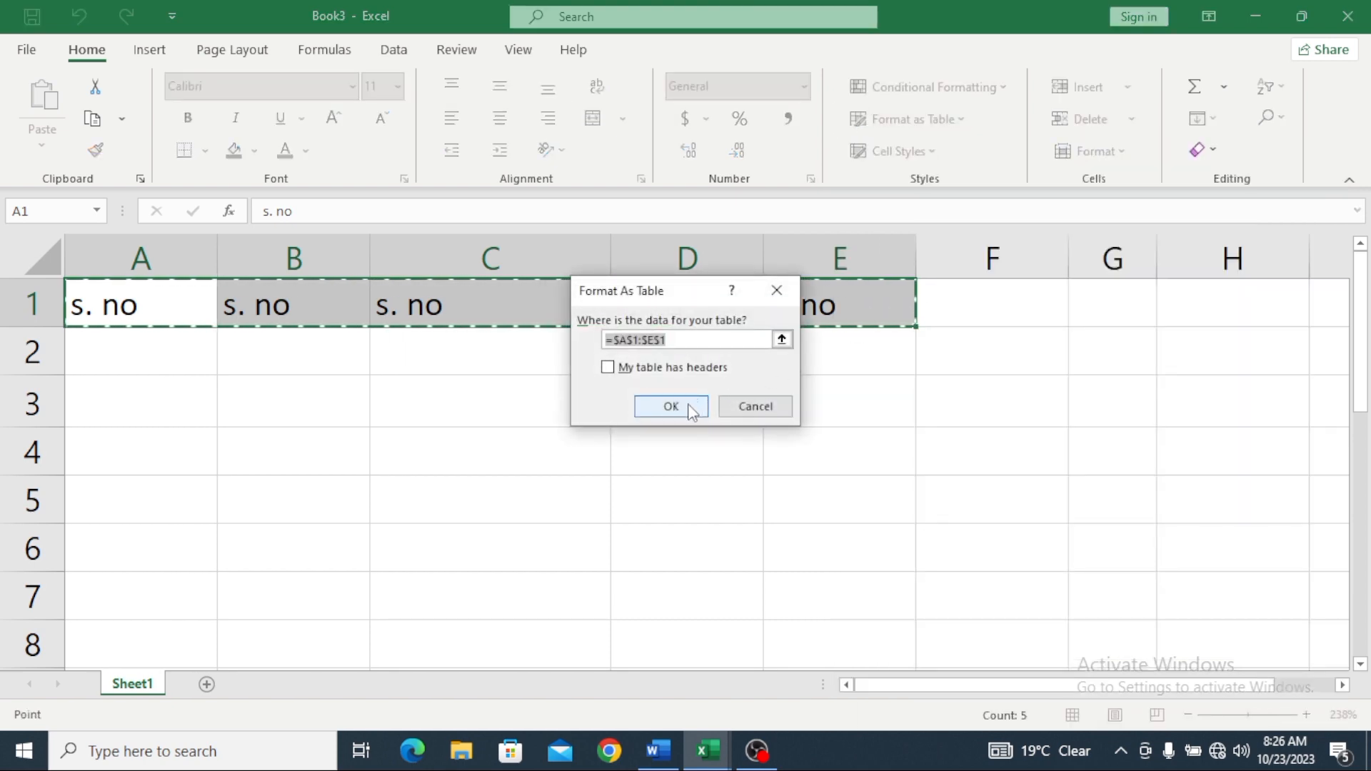
{"action": "left_click", "coordinate": [782, 339]}
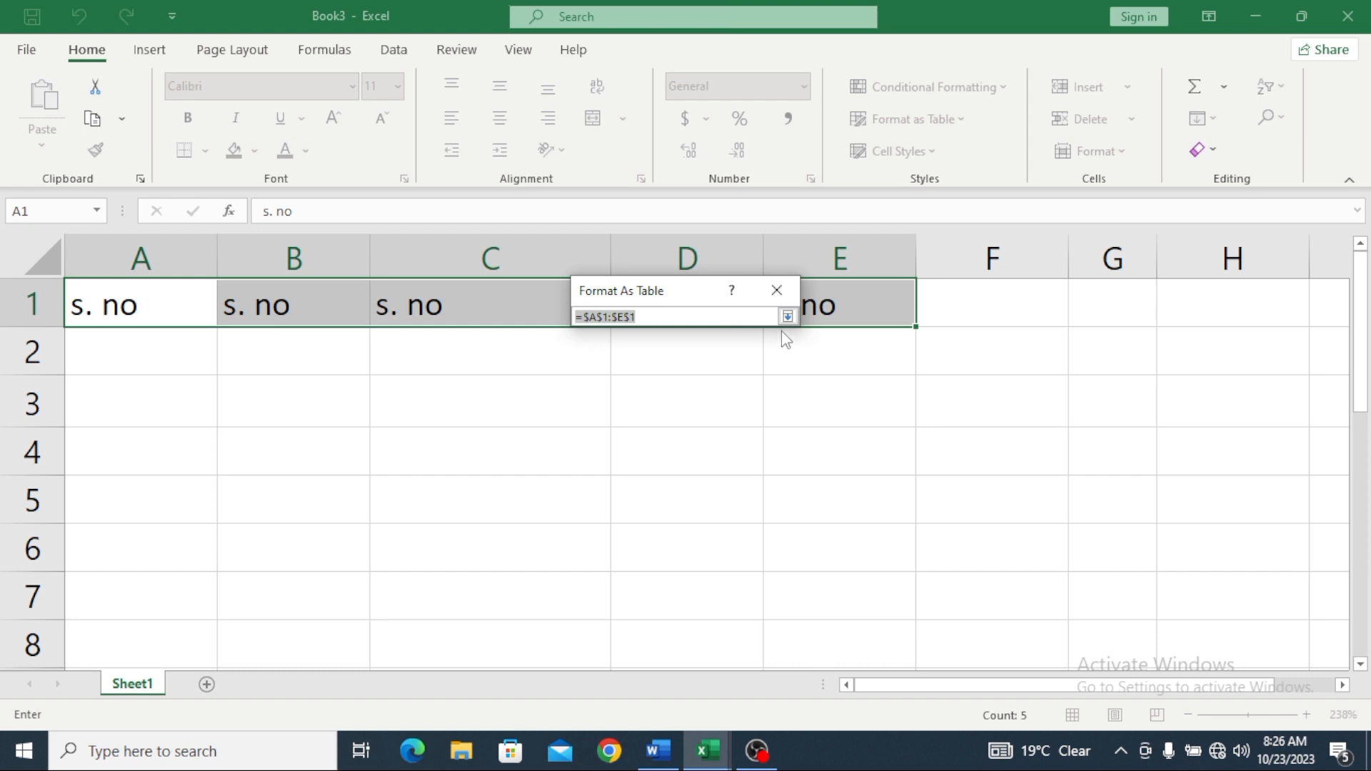
{"action": "left_click", "coordinate": [787, 317]}
{"action": "left_click", "coordinate": [693, 410]}
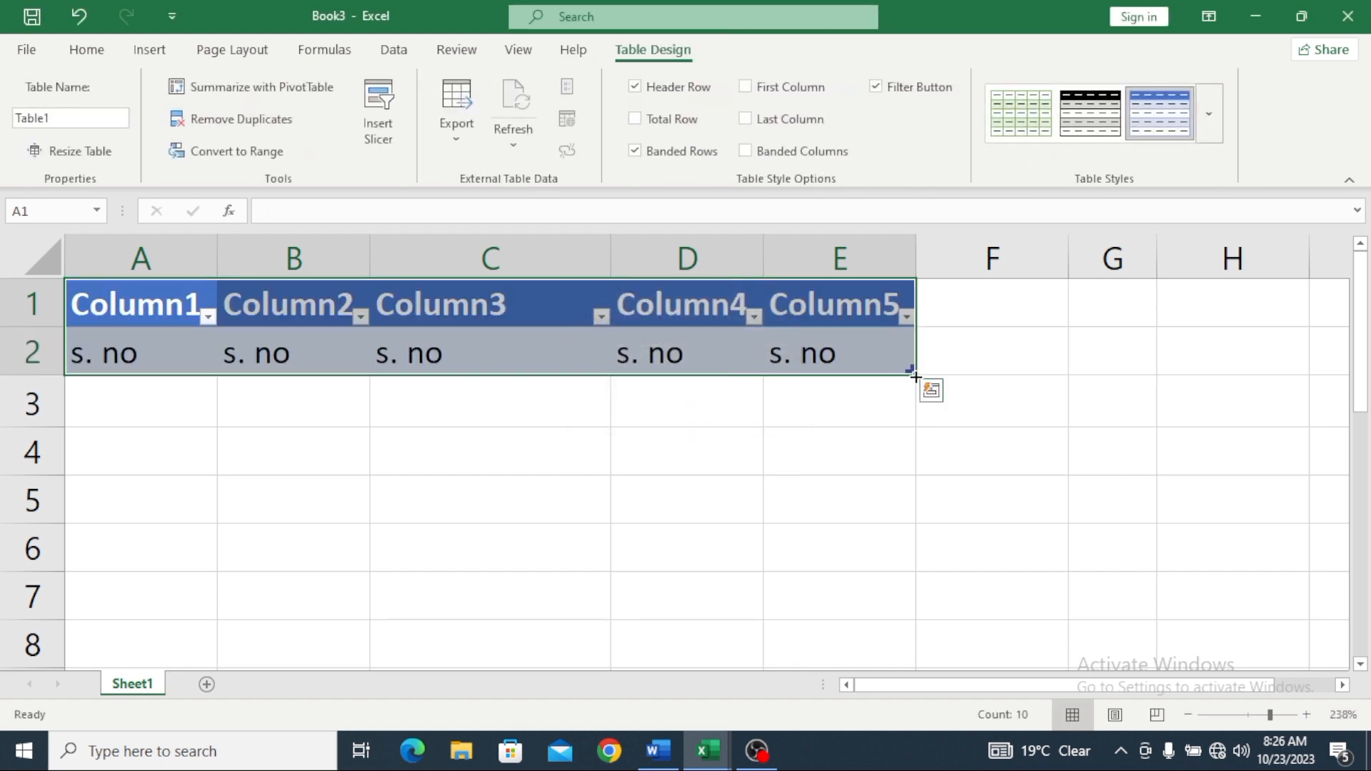
Step: Drag the table's resize handle down to extend it to row 9
{"action": "left_click_drag", "start_coordinate": [916, 377], "coordinate": [997, 604]}
{"action": "scroll", "coordinate": [976, 581], "scroll_direction": "down", "scroll_amount": 1}
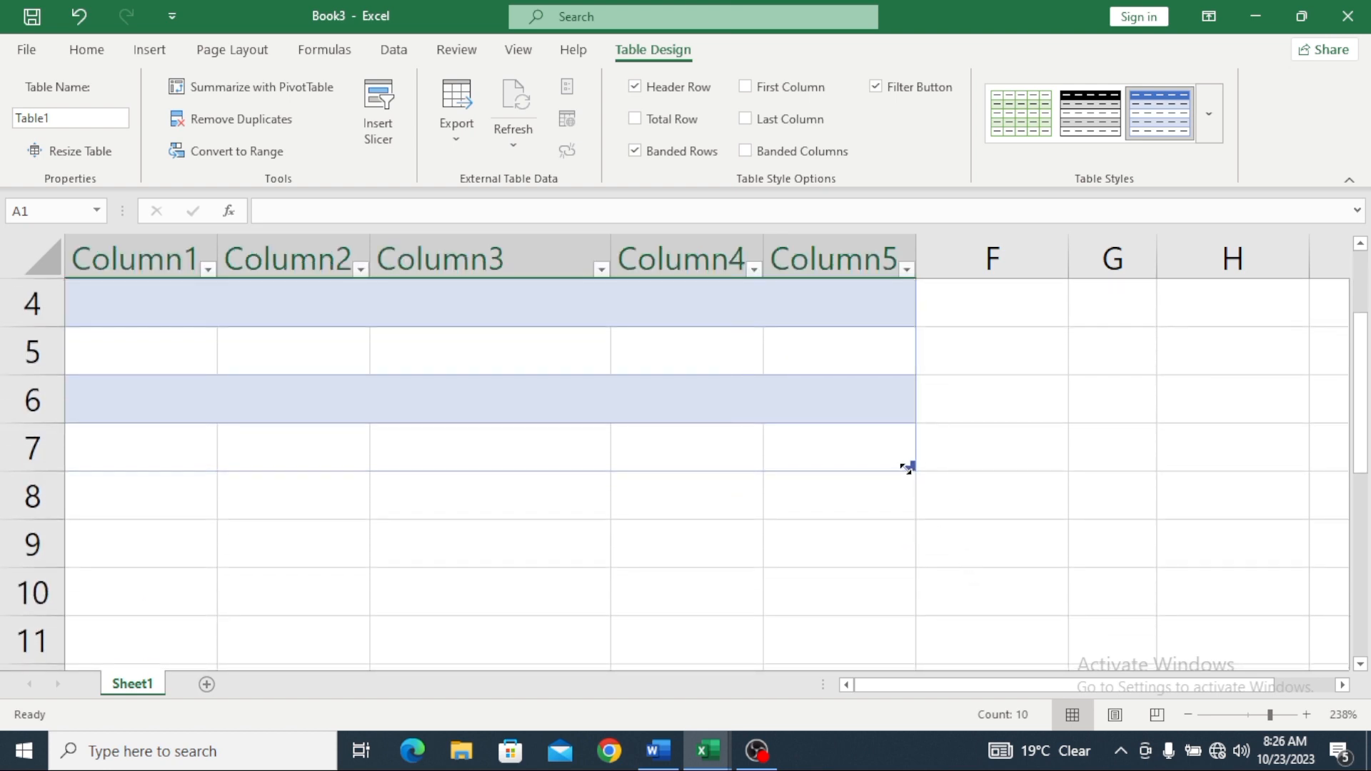
{"action": "left_click_drag", "start_coordinate": [907, 468], "coordinate": [937, 584]}
{"action": "scroll", "coordinate": [936, 584], "scroll_direction": "up", "scroll_amount": 1}
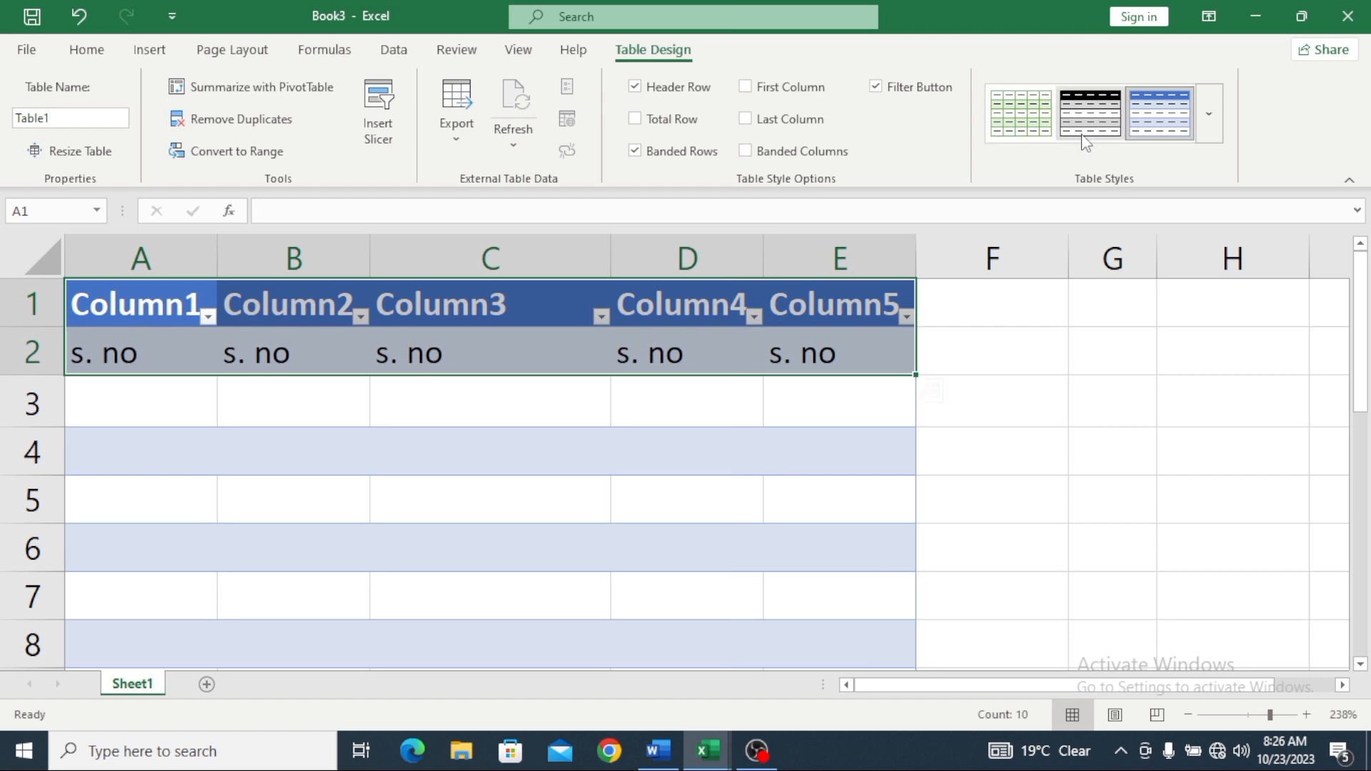
Step: Try black Medium, orange Dark and gold Medium styles on the table
{"action": "left_click", "coordinate": [86, 50]}
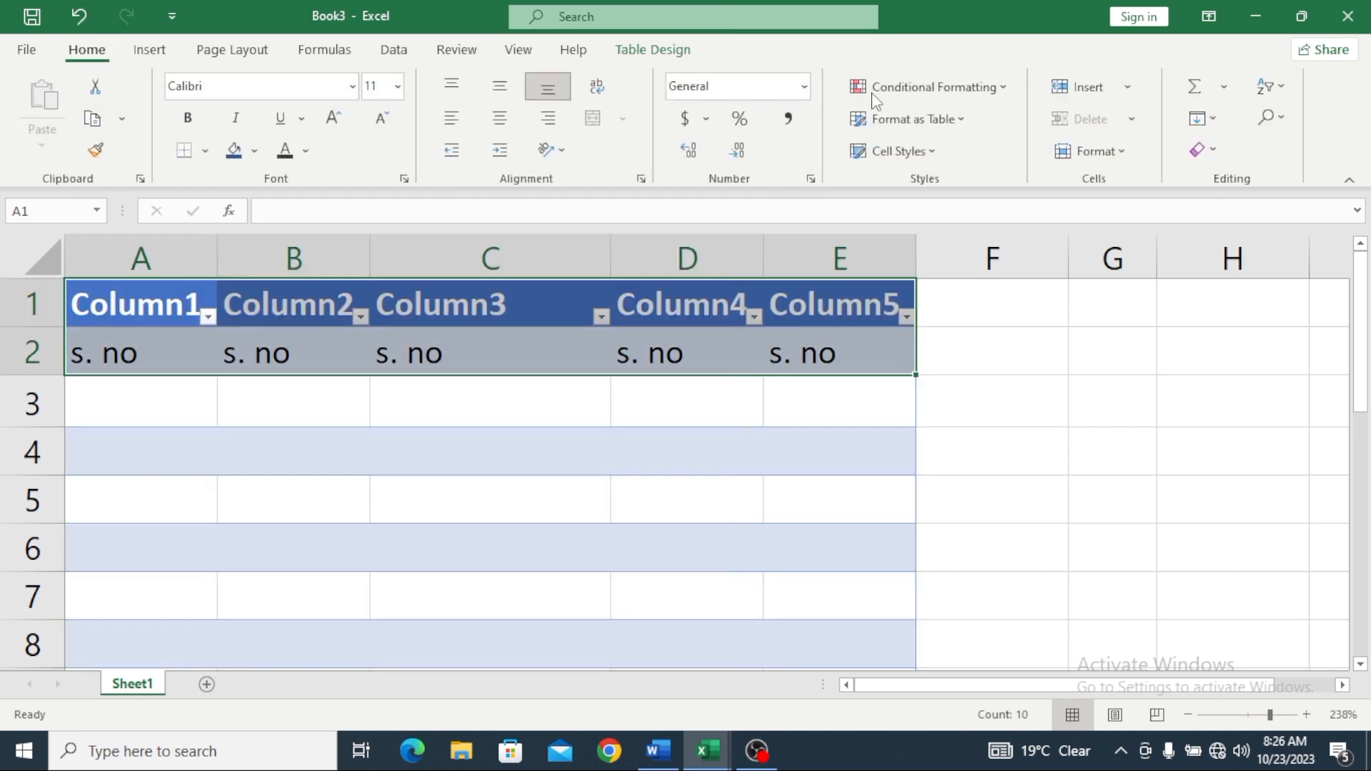
{"action": "left_click", "coordinate": [964, 117]}
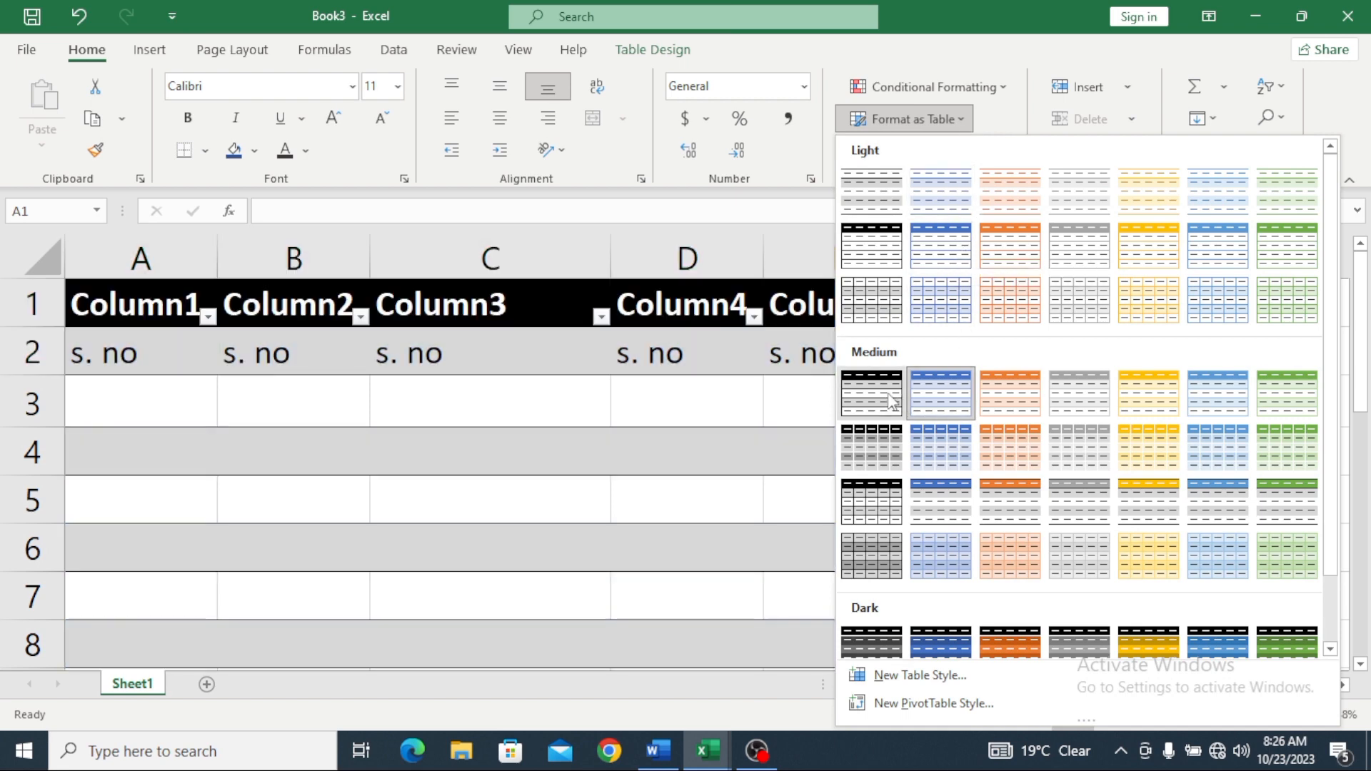
{"action": "left_click", "coordinate": [892, 400]}
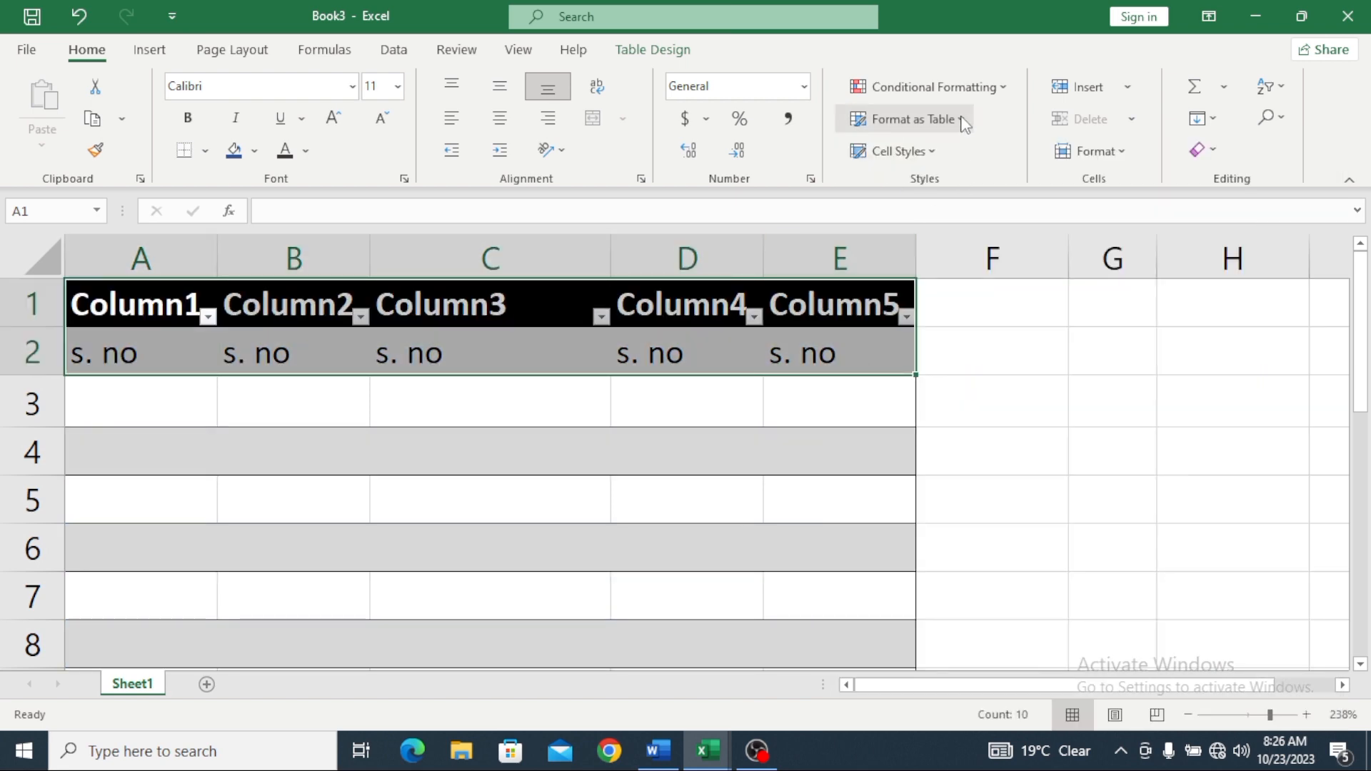
{"action": "left_click", "coordinate": [963, 120]}
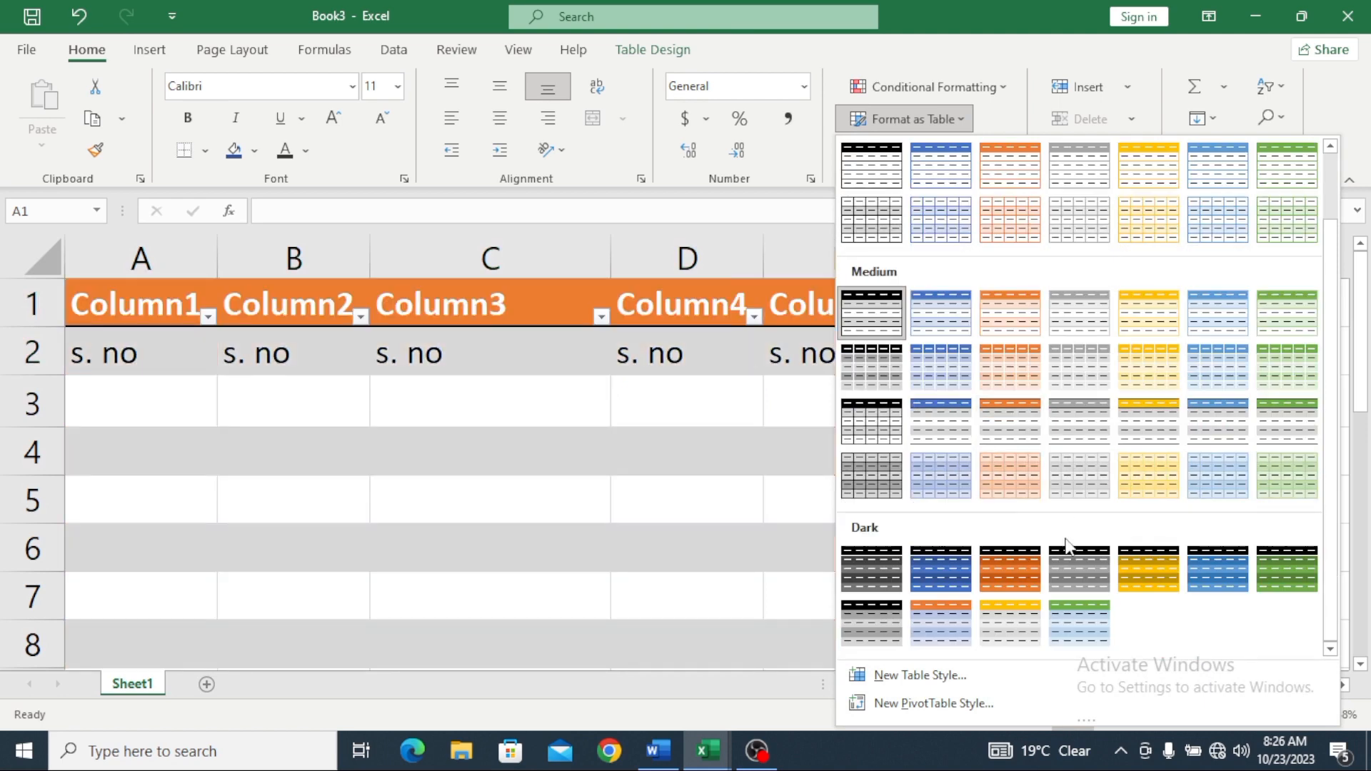
{"action": "left_click", "coordinate": [1024, 561]}
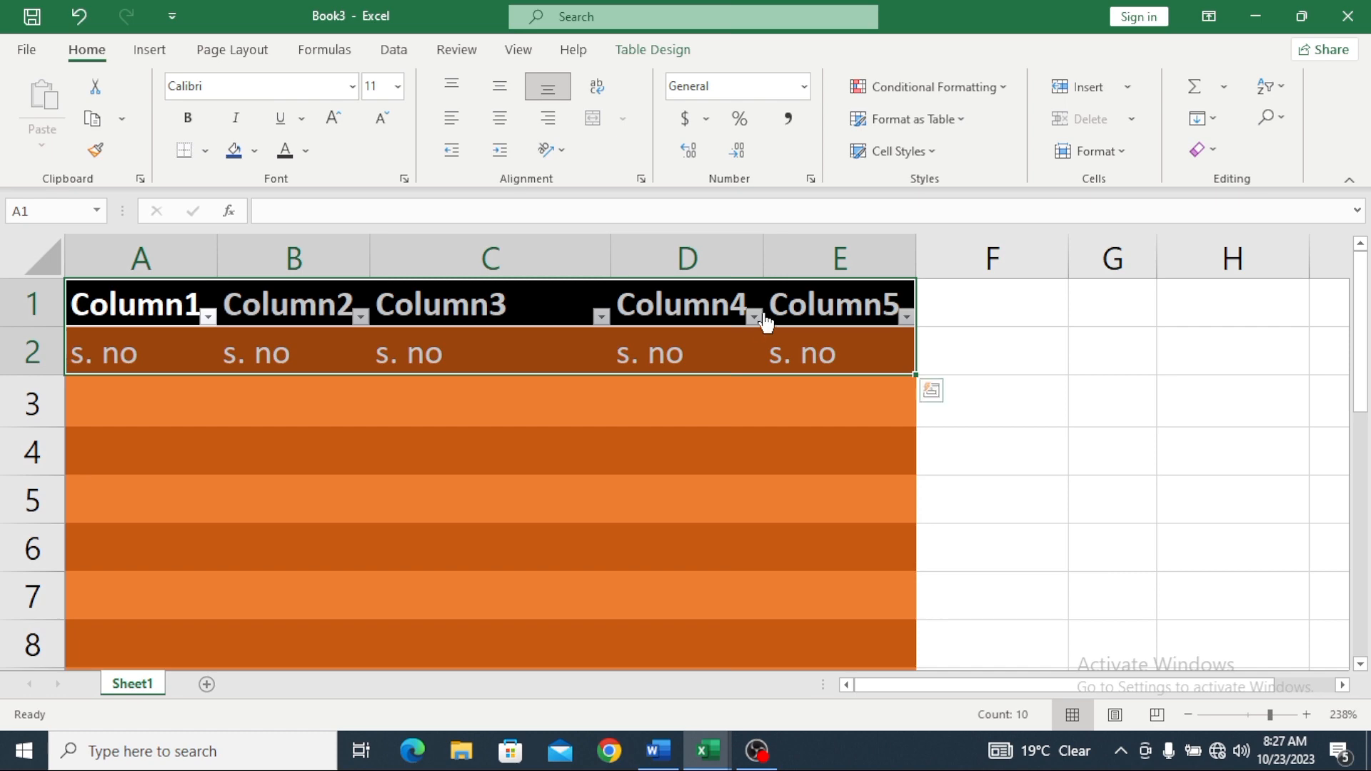
{"action": "left_click", "coordinate": [970, 123]}
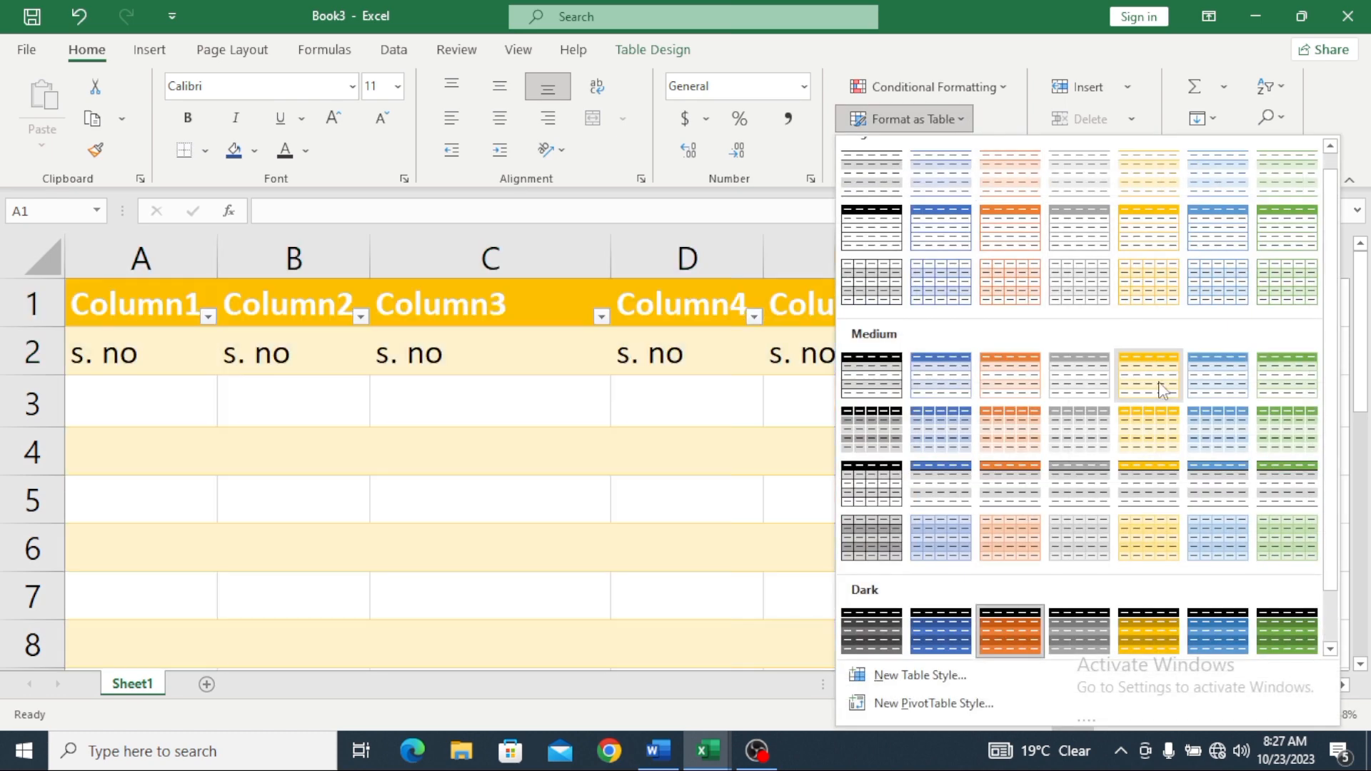
{"action": "left_click", "coordinate": [1158, 386]}
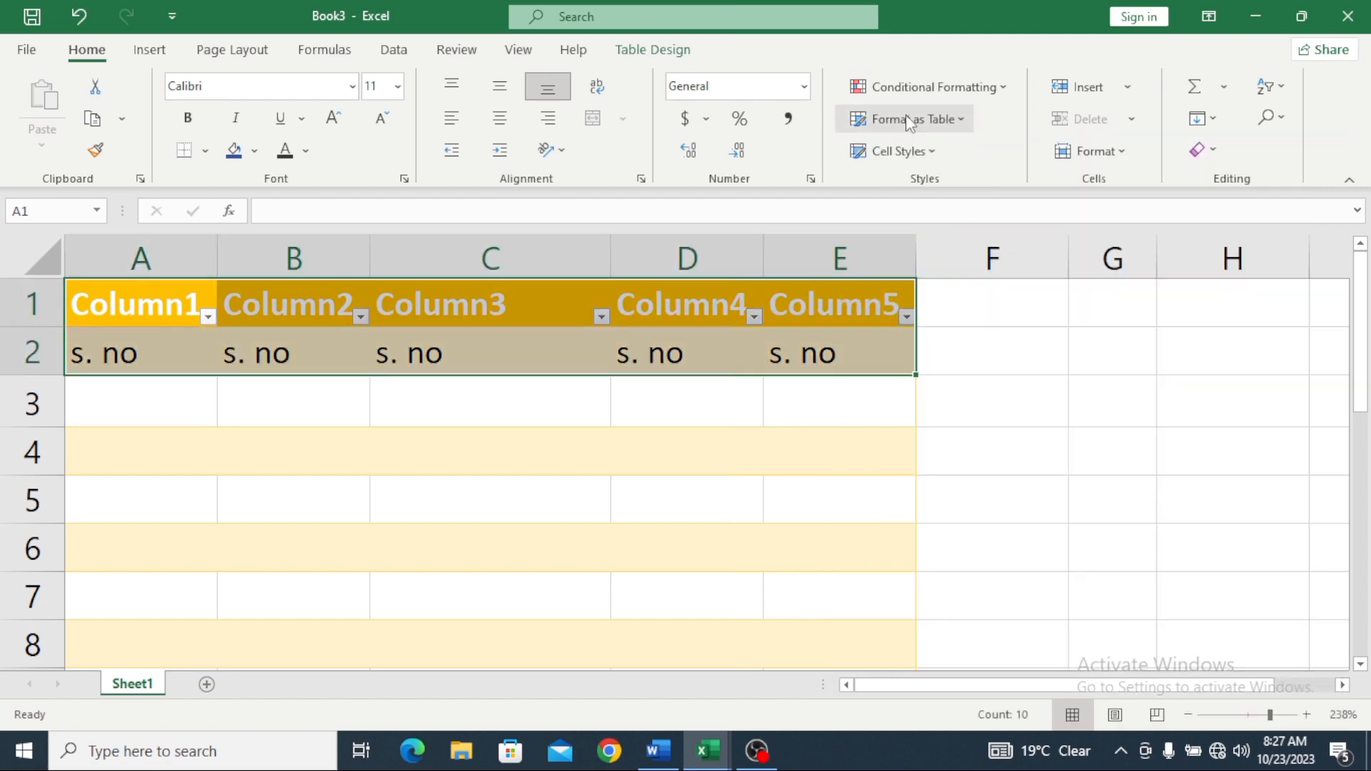
Step: After a couple more trials, apply the blue Dark table style
{"action": "left_click", "coordinate": [969, 123]}
{"action": "left_click", "coordinate": [1211, 298]}
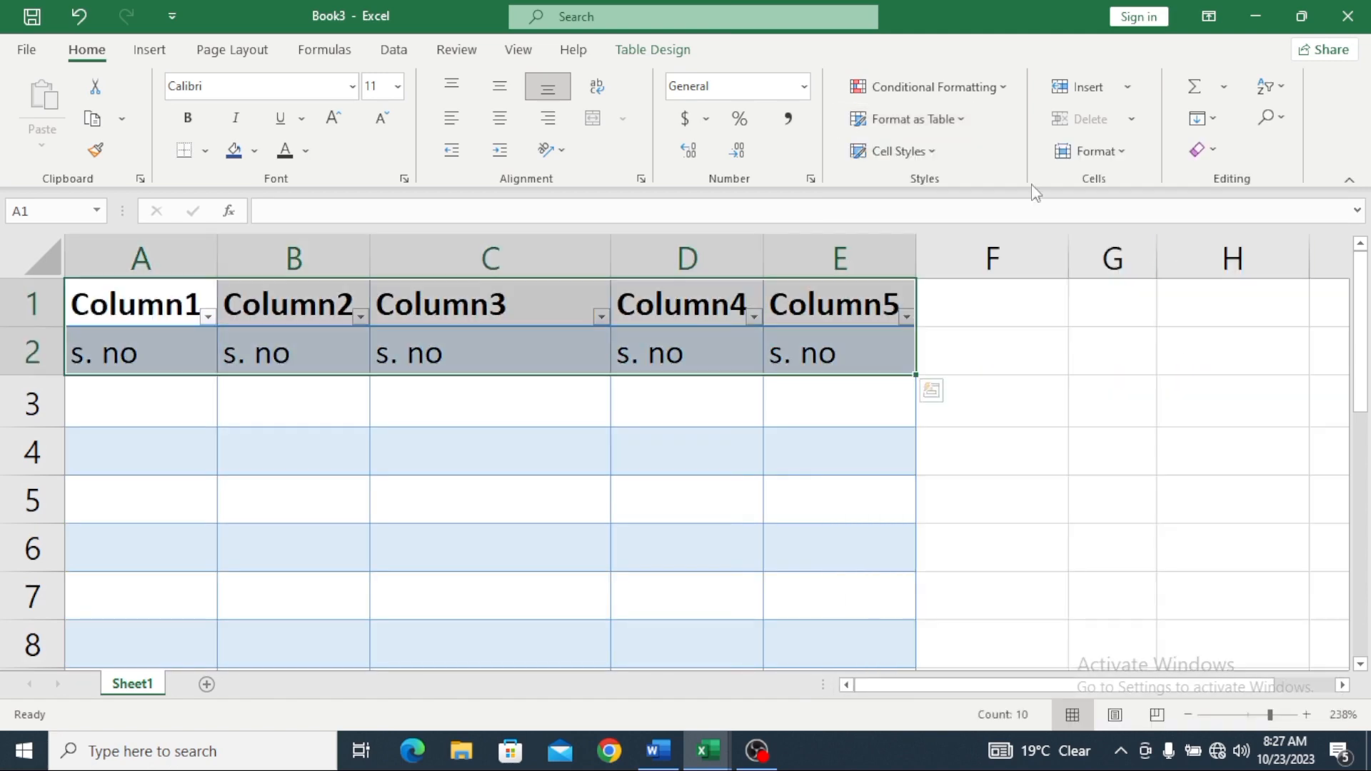
{"action": "left_click", "coordinate": [957, 123]}
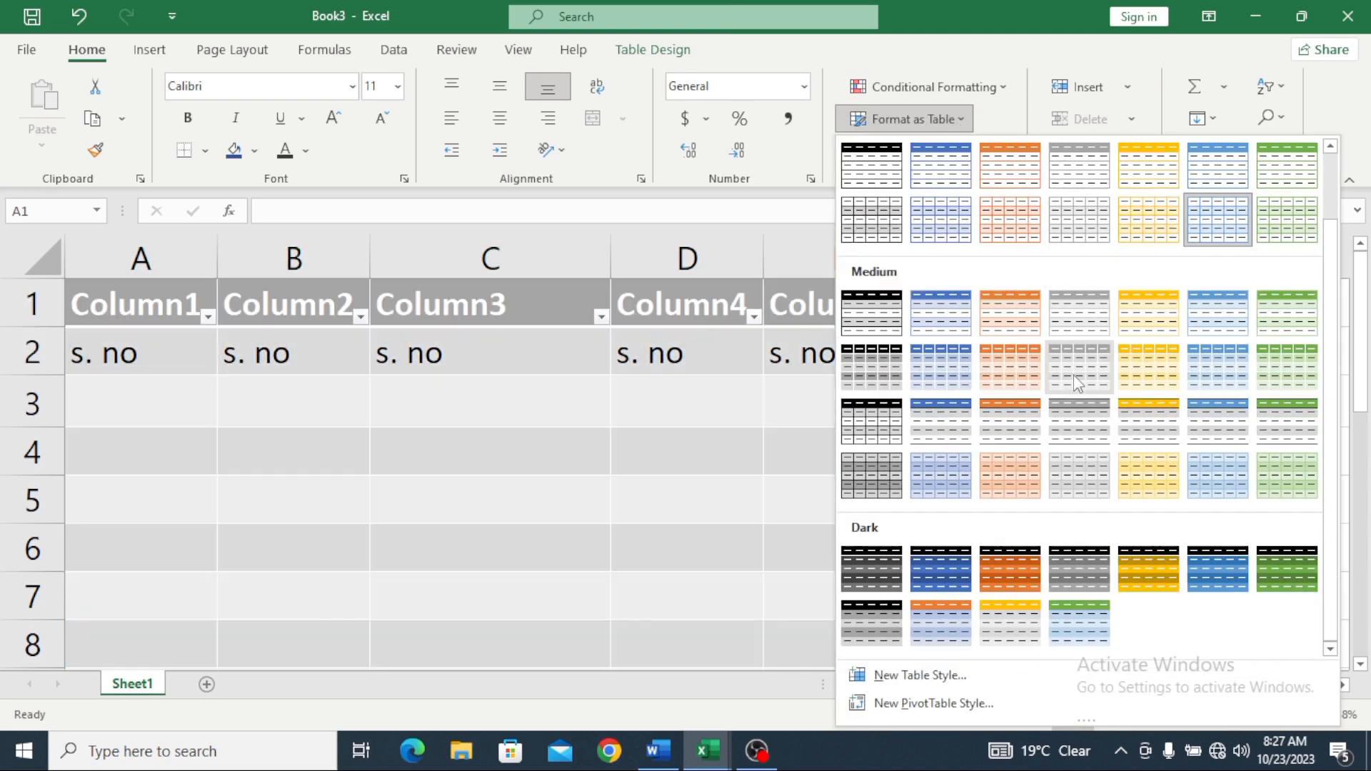
{"action": "left_click", "coordinate": [1223, 553]}
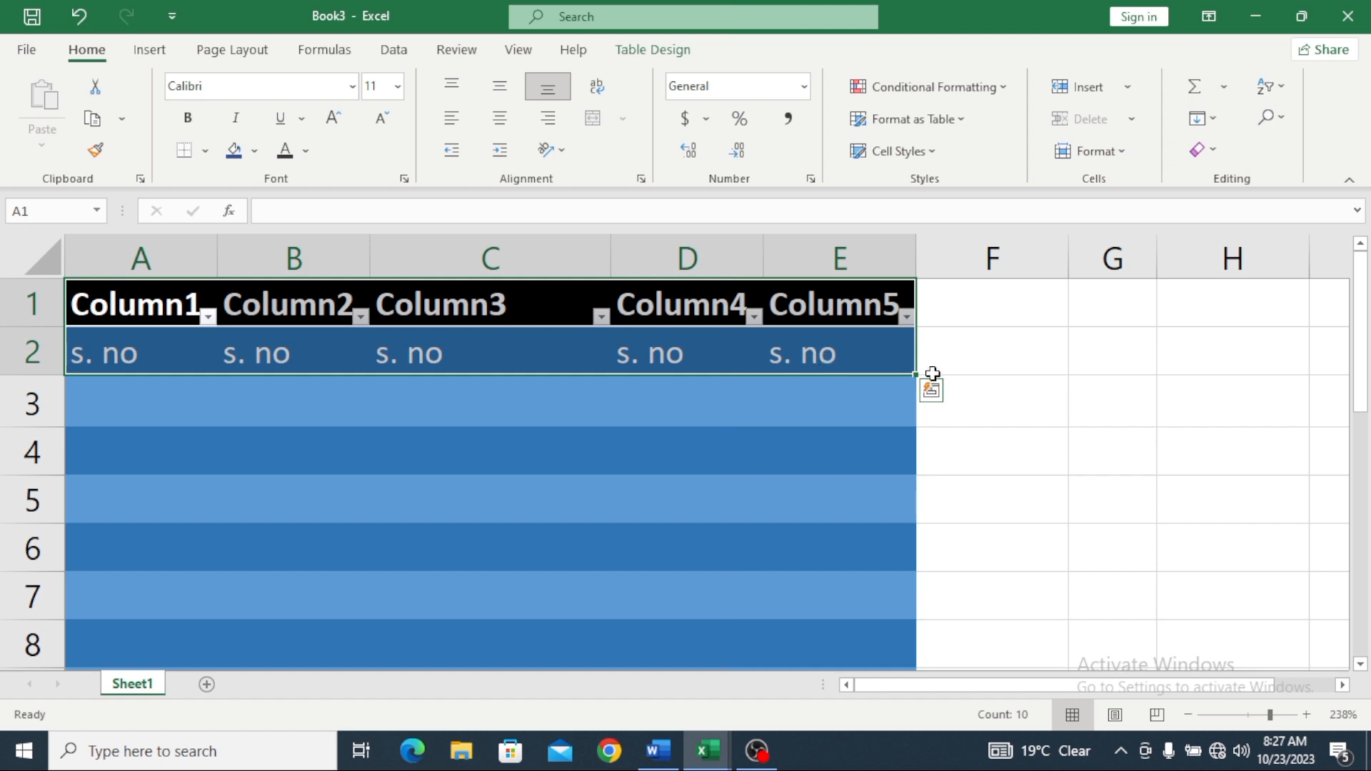
Step: Drag the table's resize handle to column H, adding Column6 through Column8
{"action": "left_click_drag", "start_coordinate": [918, 376], "coordinate": [1297, 337]}
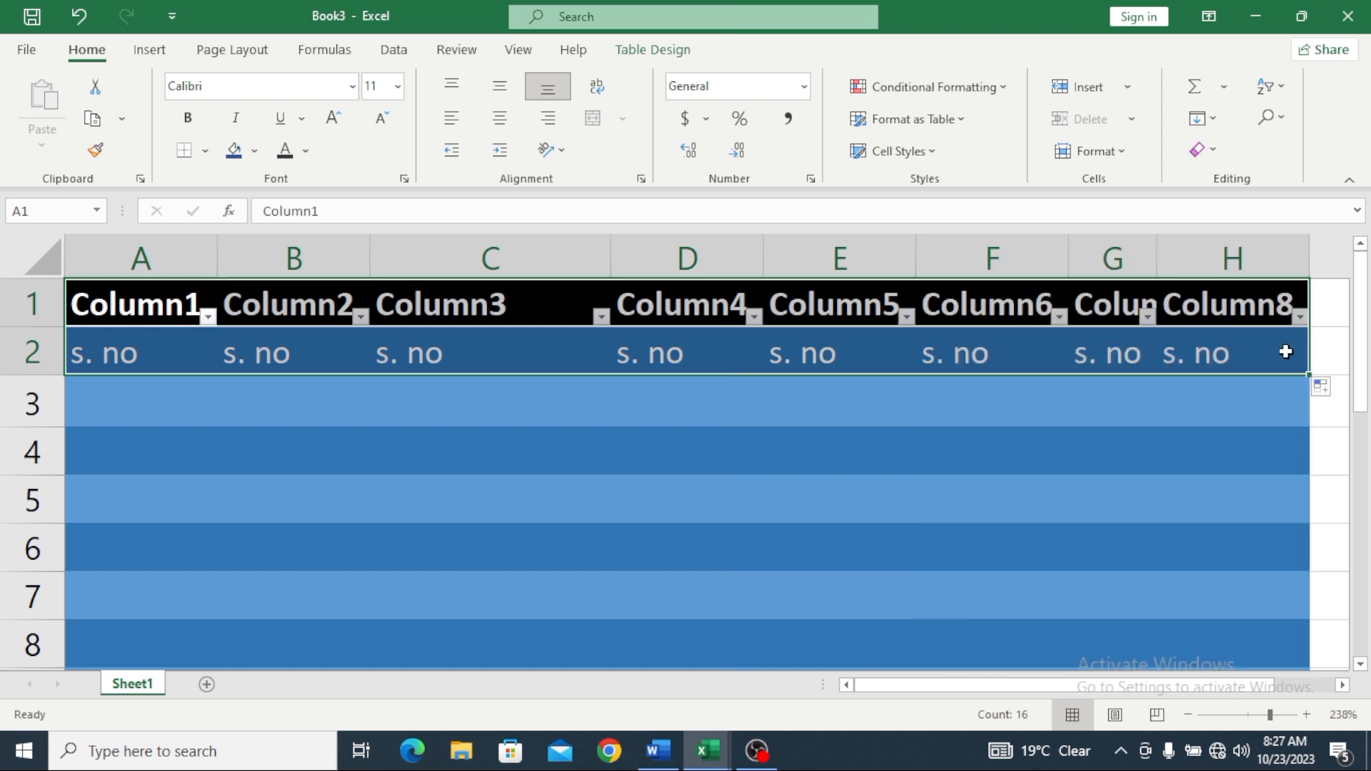
{"action": "scroll", "coordinate": [1160, 409], "scroll_direction": "down", "scroll_amount": 1}
{"action": "scroll", "coordinate": [924, 479], "scroll_direction": "down", "scroll_amount": 2}
{"action": "scroll", "coordinate": [924, 479], "scroll_direction": "up", "scroll_amount": 2}
Step: Select header row 1, dismiss its menu, and select cell A10
{"action": "left_click", "coordinate": [30, 304]}
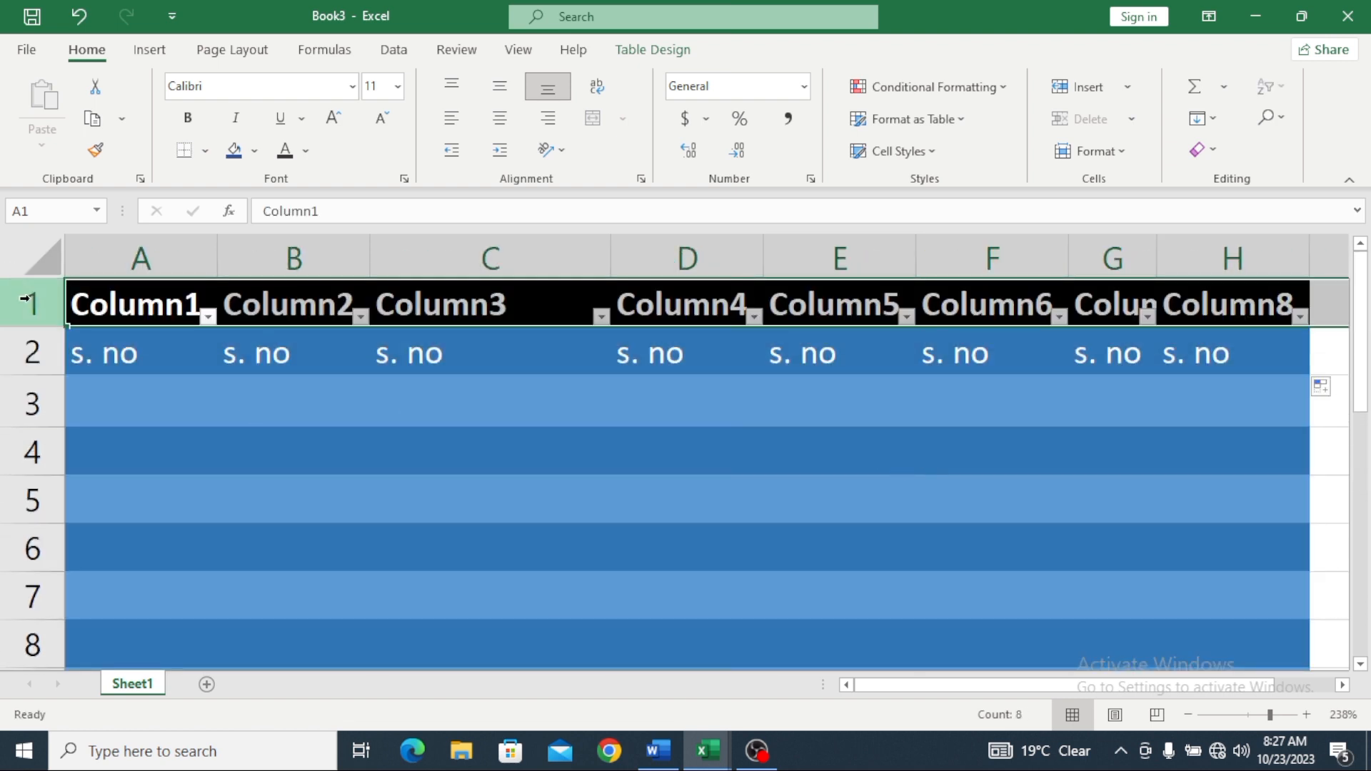
{"action": "right_click", "coordinate": [32, 301]}
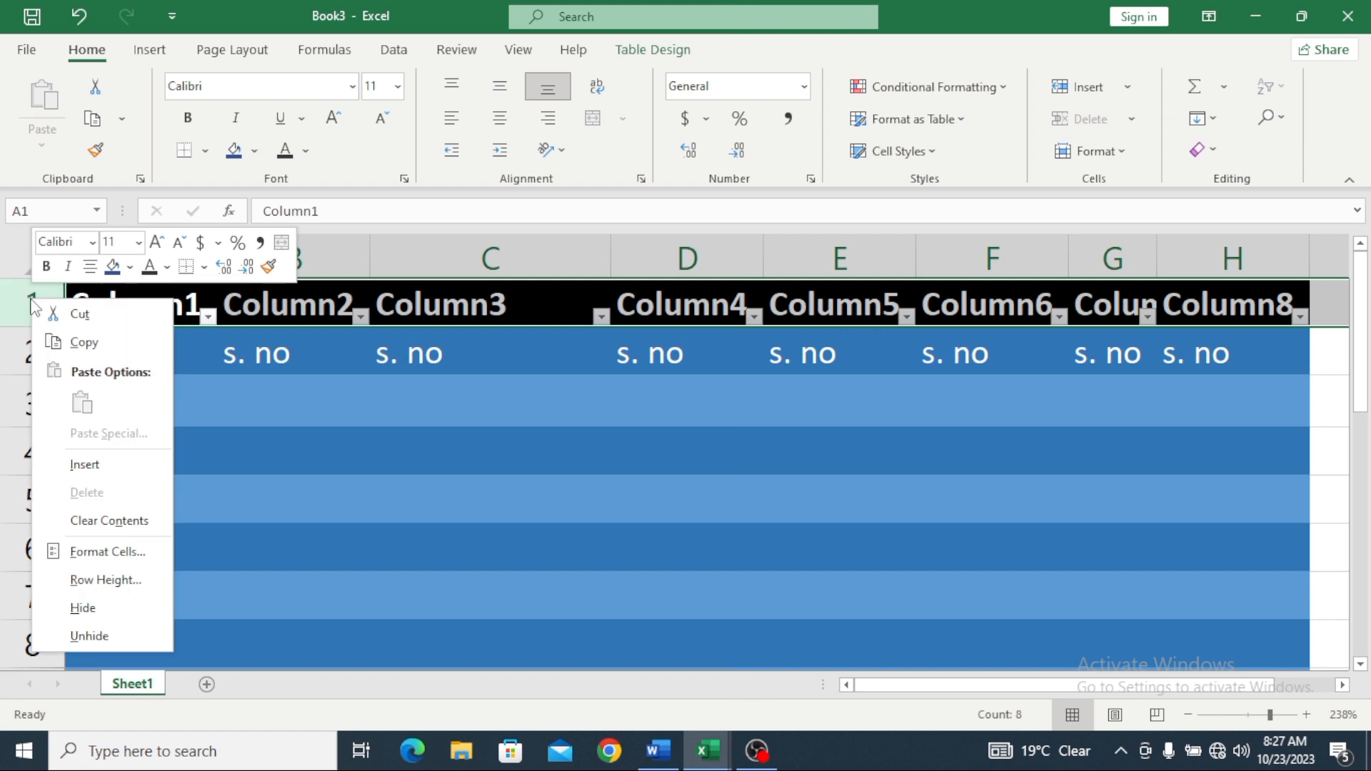
{"action": "left_click", "coordinate": [213, 452]}
{"action": "scroll", "coordinate": [949, 638], "scroll_direction": "down", "scroll_amount": 2}
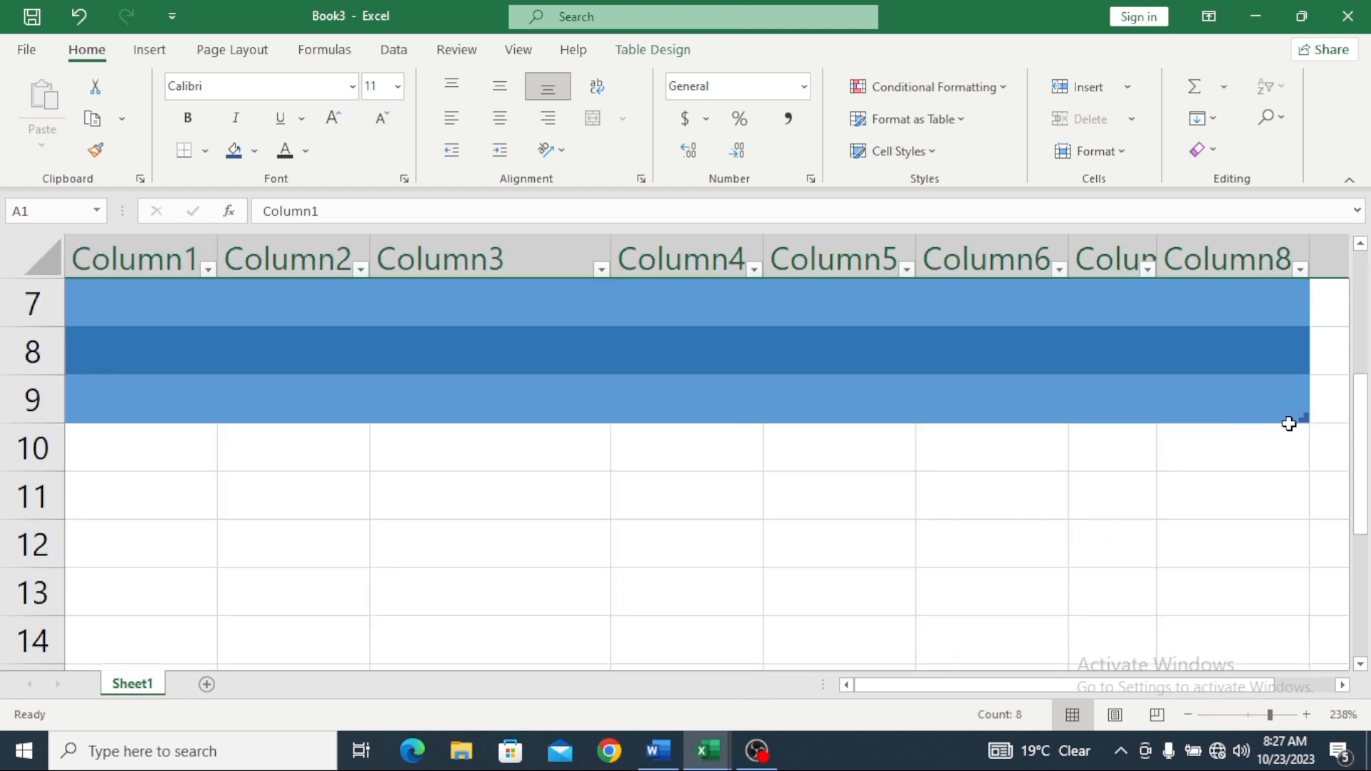
{"action": "left_click", "coordinate": [126, 470]}
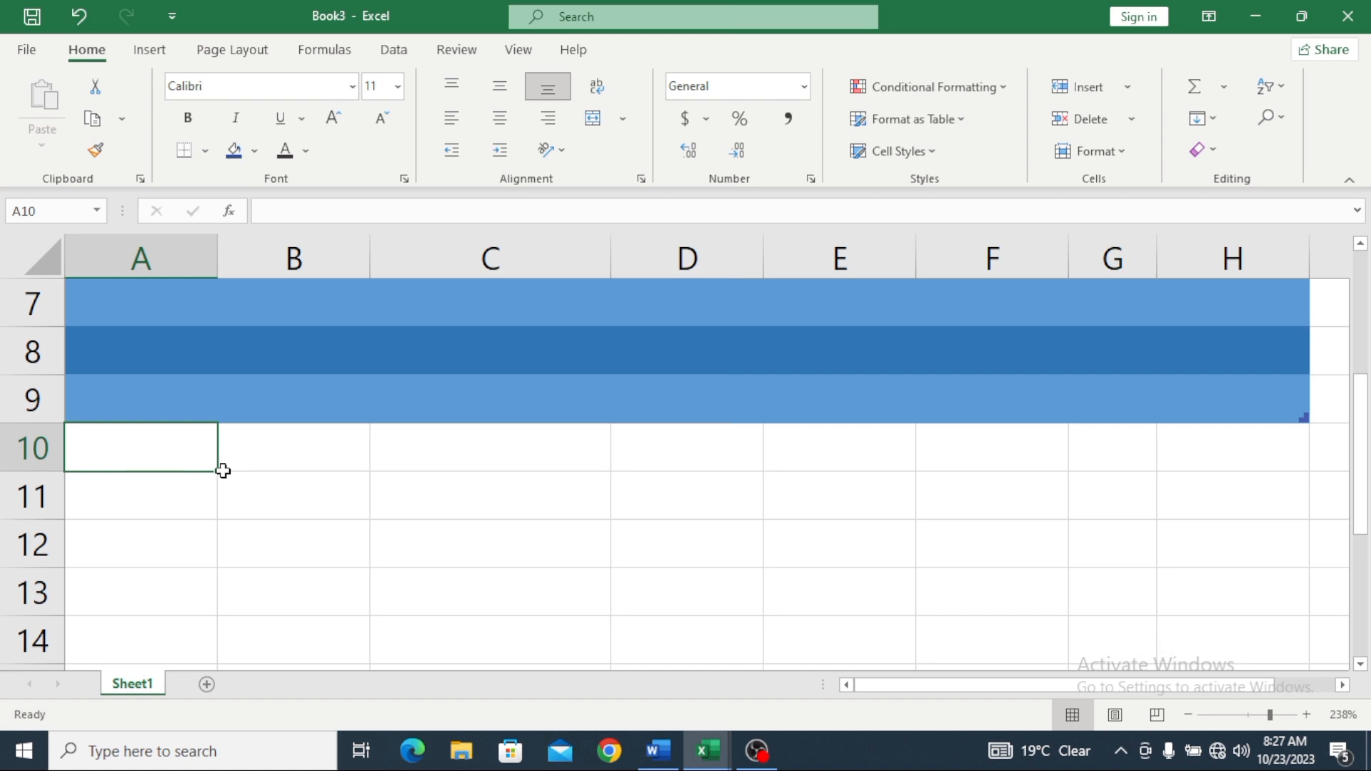
Step: Enter serial 1, a student's name and a father's name in A10:C10
{"action": "type", "text": "s. no"}
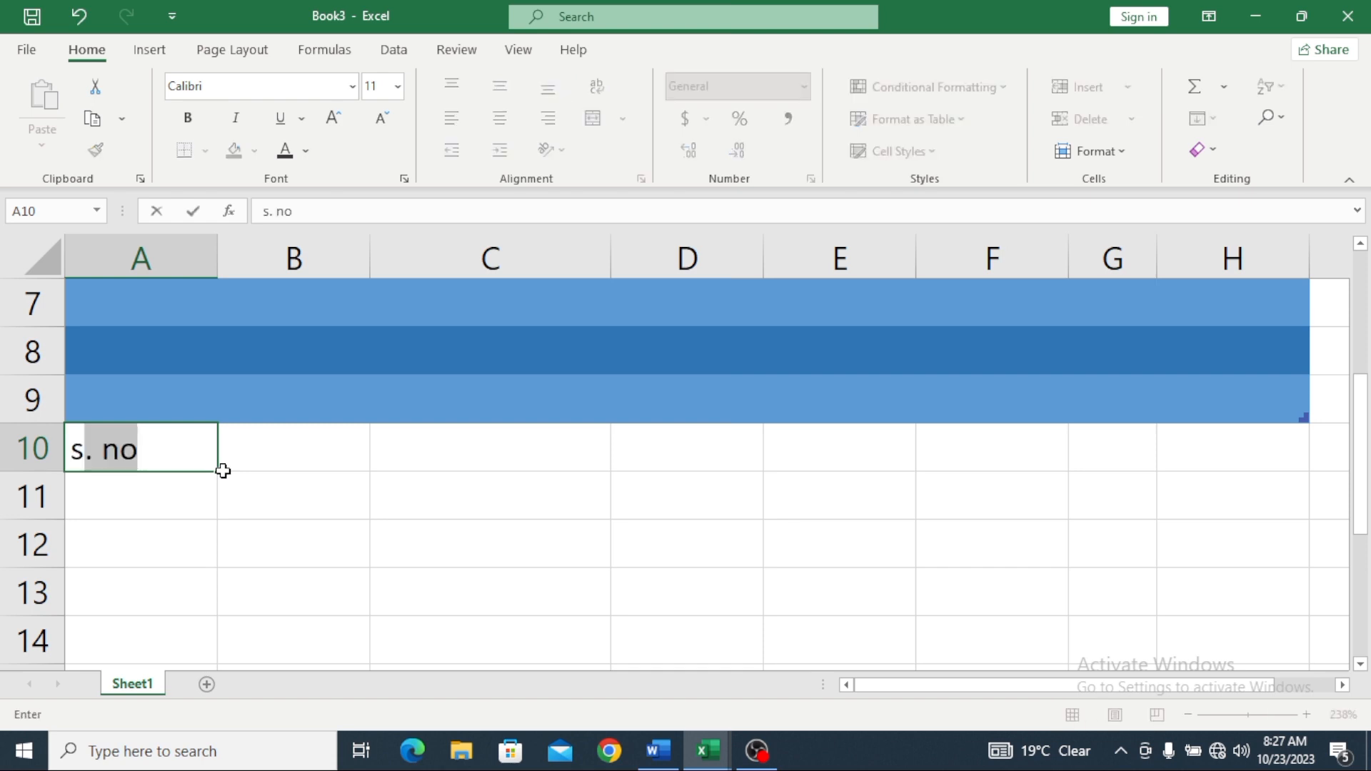
{"action": "key", "text": "BackSpace"}
{"action": "key", "text": "BackSpace"}
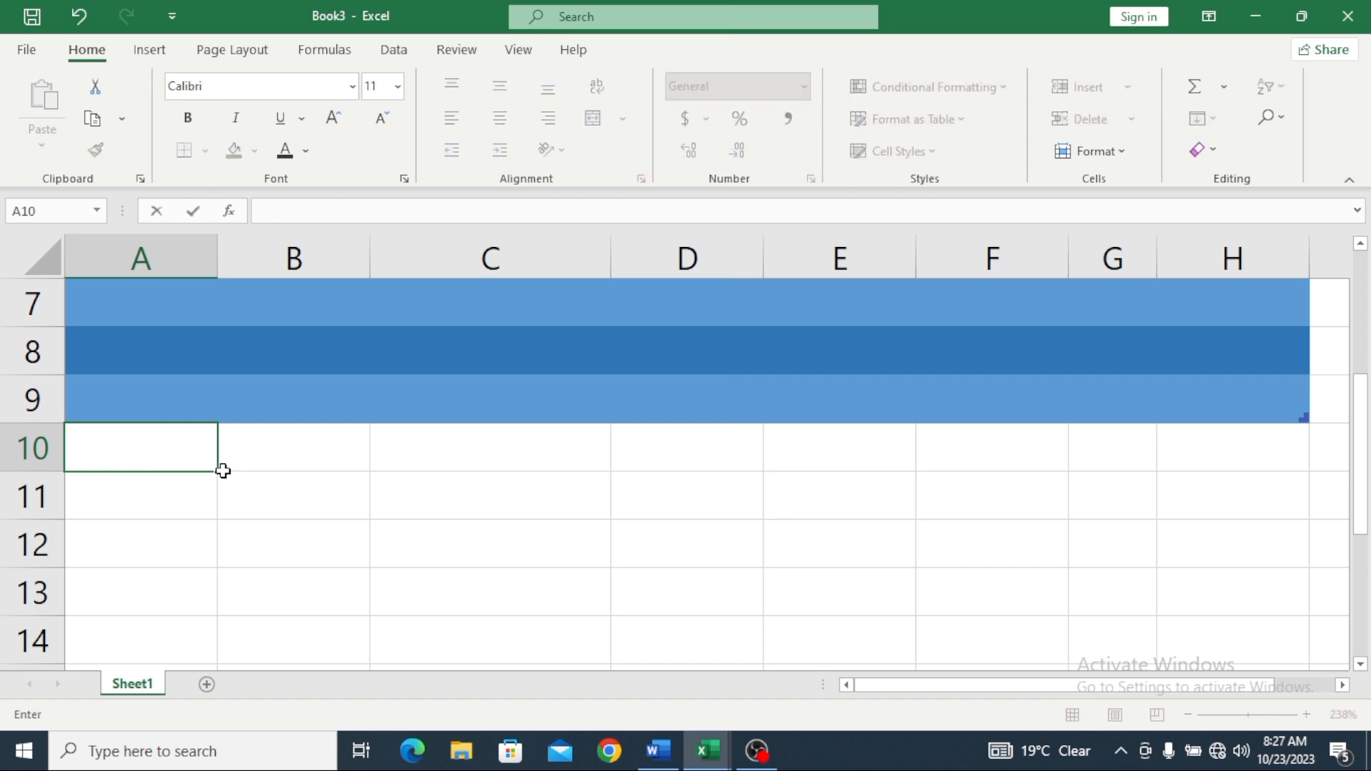
{"action": "type", "text": "1"}
{"action": "left_click", "coordinate": [261, 457]}
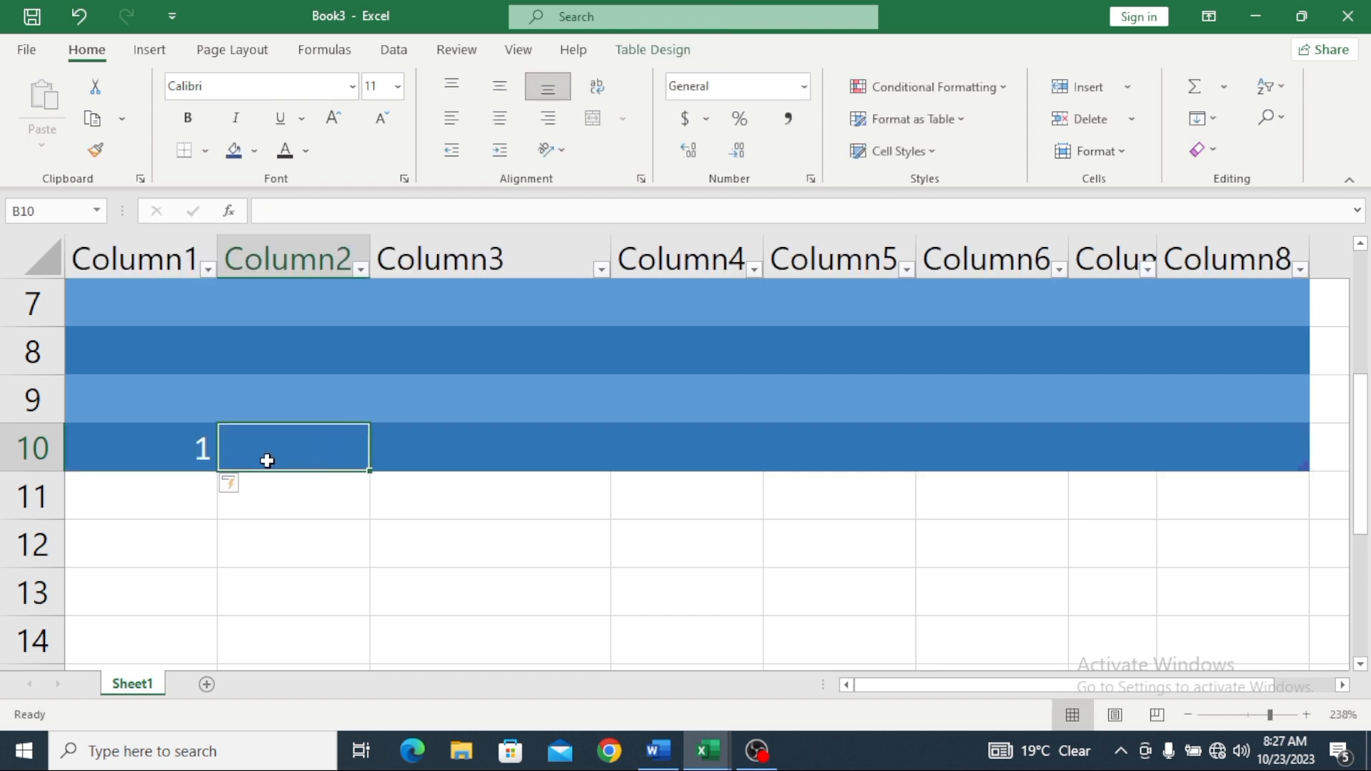
{"action": "type", "text": "Fa"}
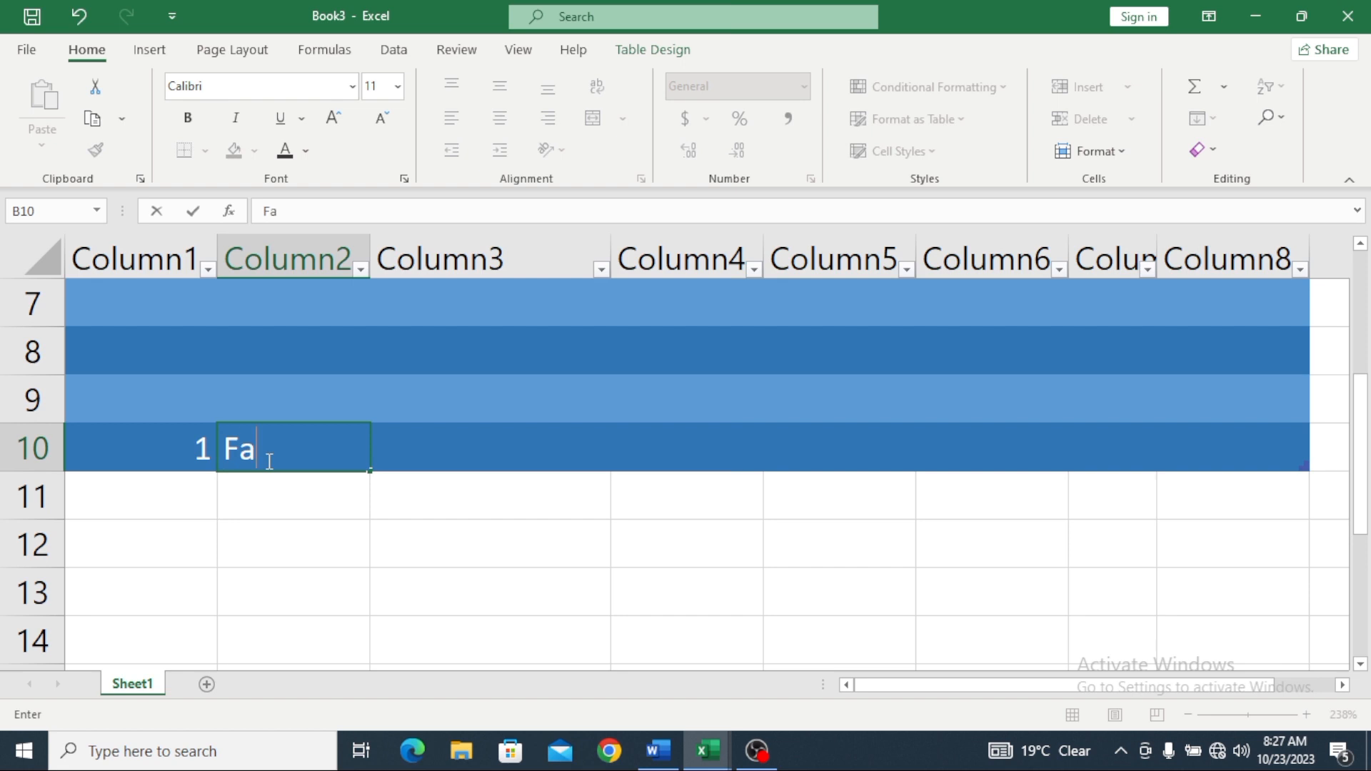
{"action": "type", "text": "isal"}
{"action": "left_click", "coordinate": [422, 451]}
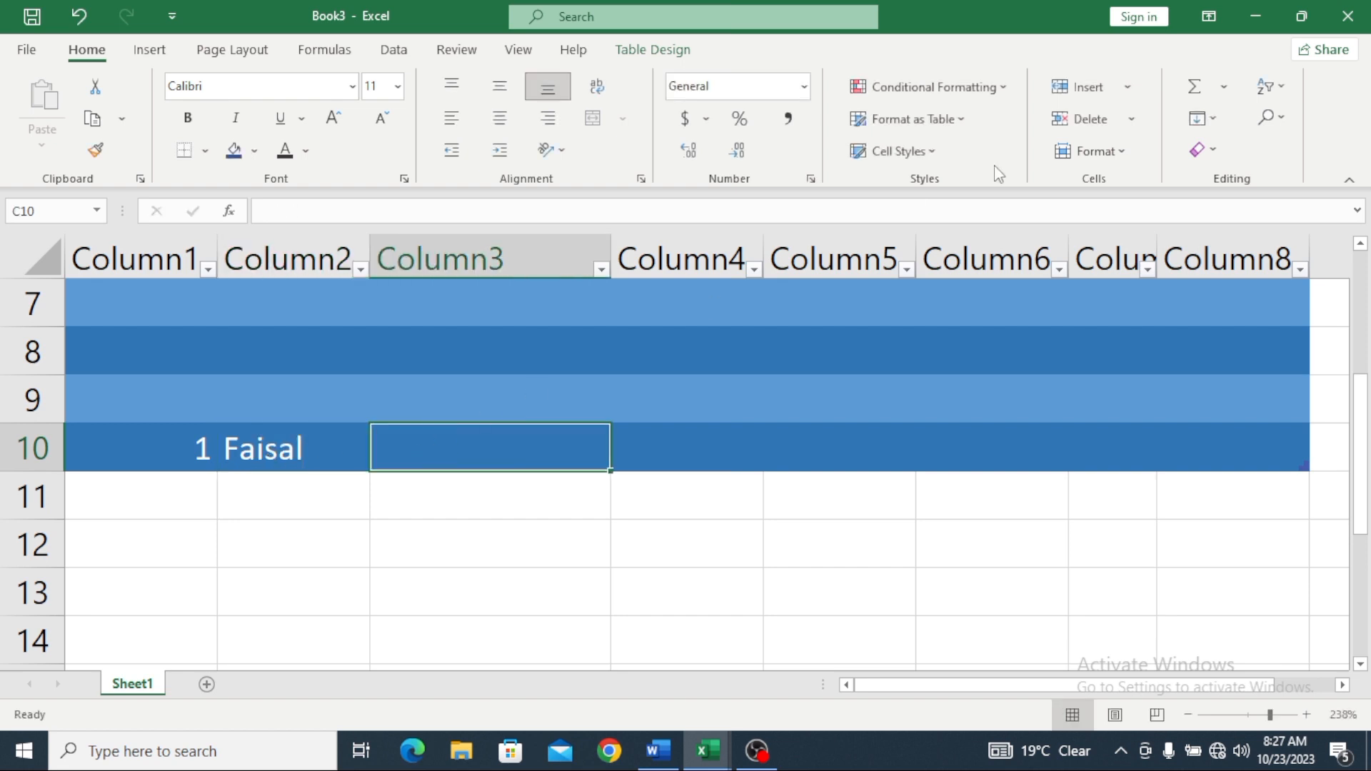
{"action": "type", "text": "SAn"}
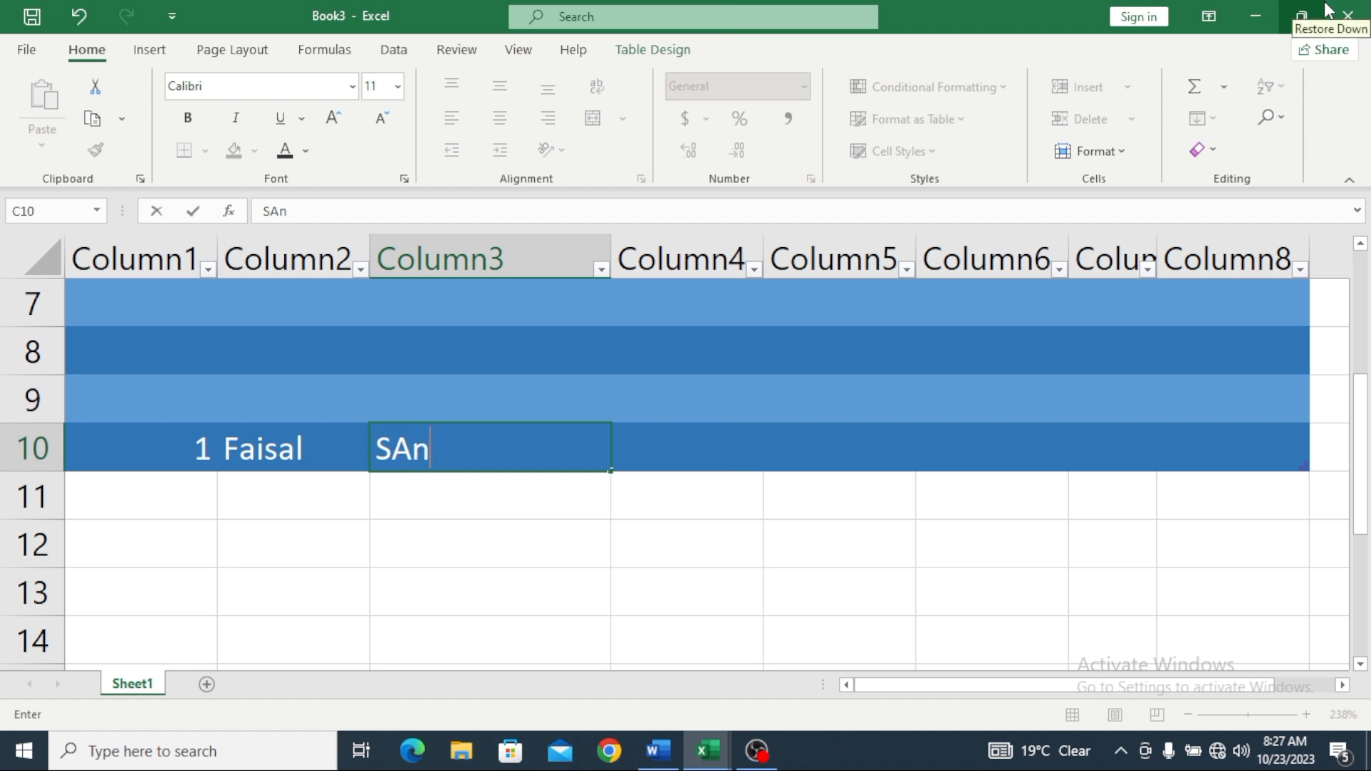
{"action": "key", "text": "BackSpace"}
{"action": "key", "text": "BackSpace"}
{"action": "type", "text": "ana ullah"}
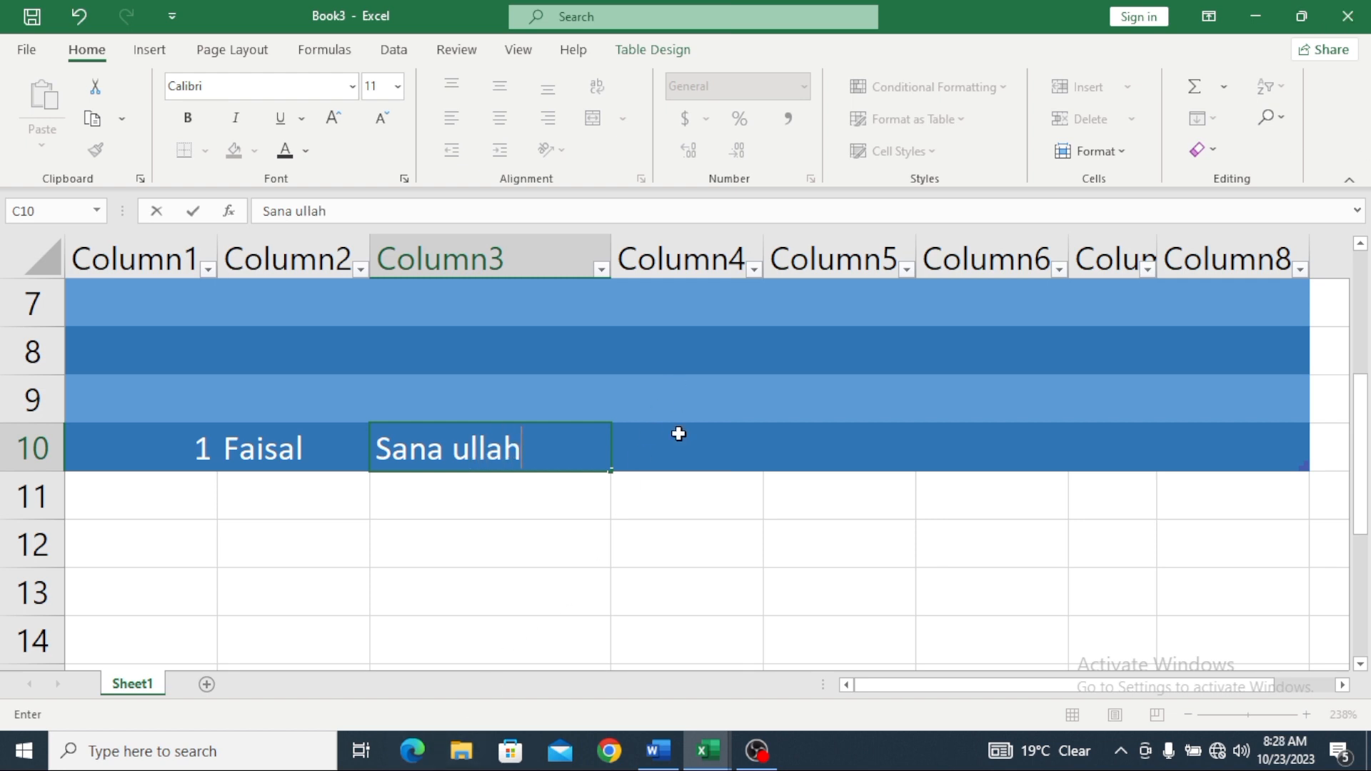
Step: Enter bs and 2023 in D10:E10, then type 2 in A11
{"action": "left_click", "coordinate": [679, 434]}
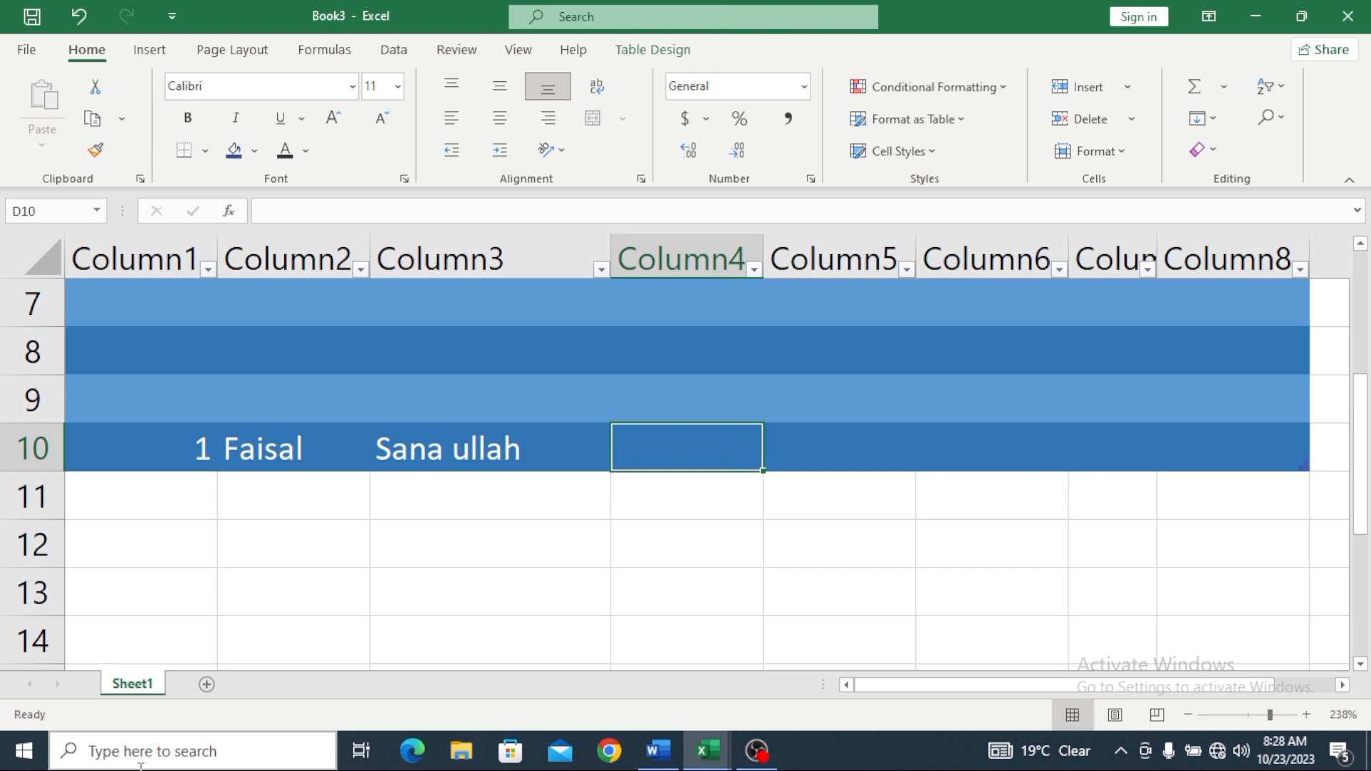
{"action": "type", "text": "bs"}
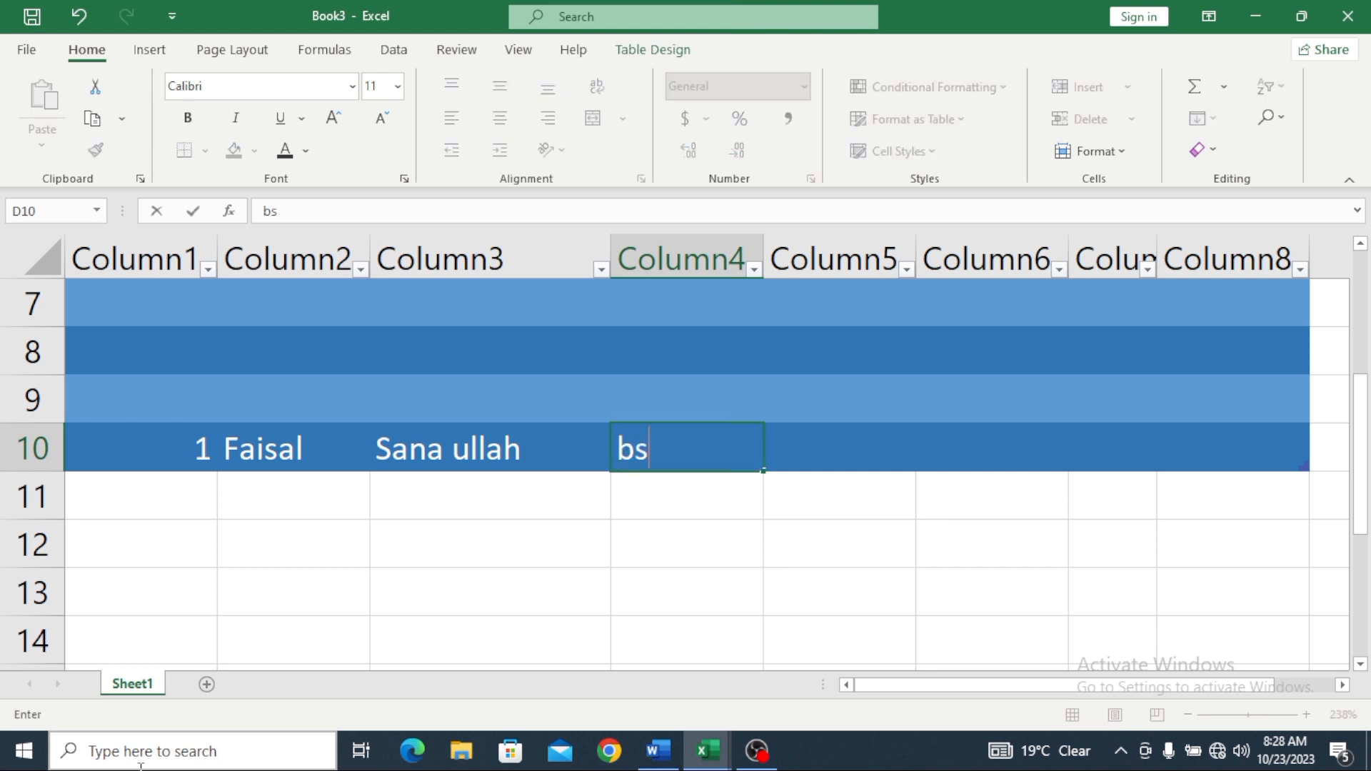
{"action": "left_click", "coordinate": [879, 454]}
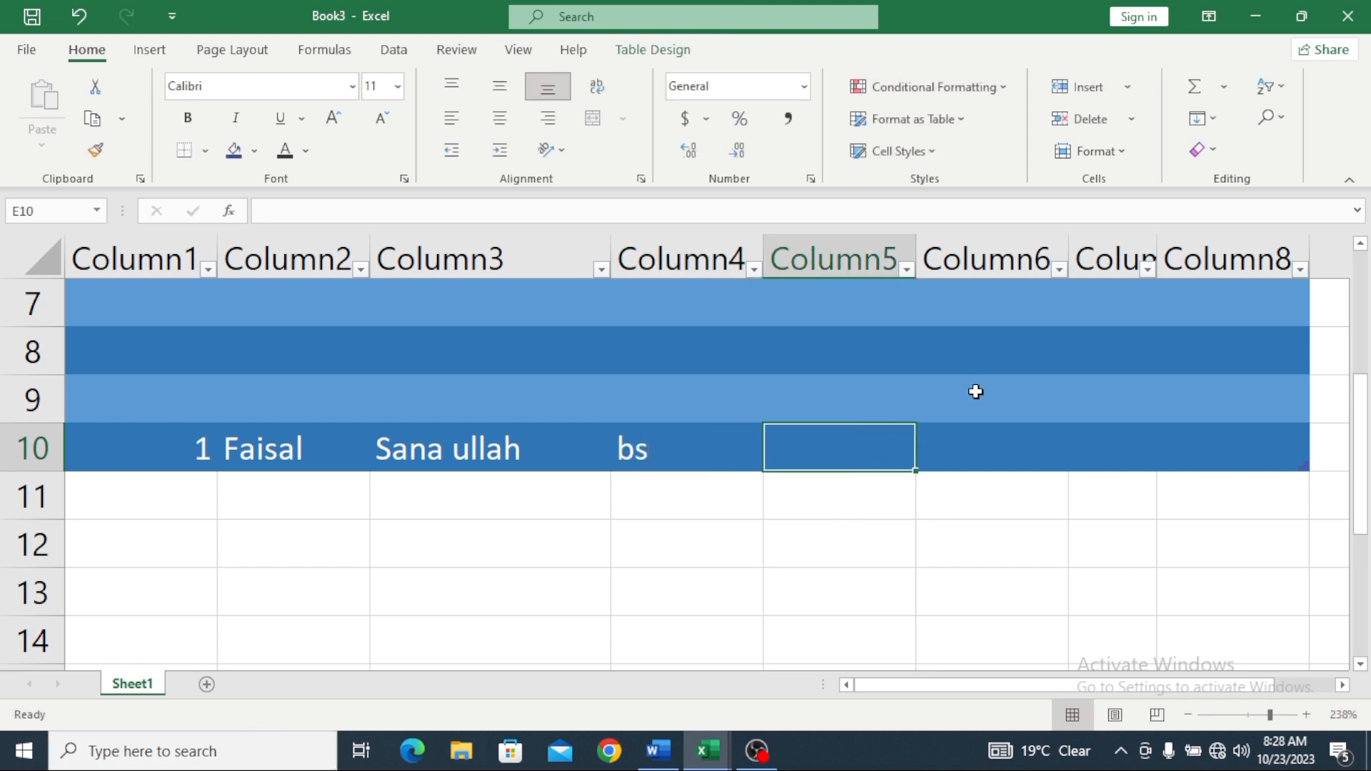
{"action": "type", "text": "2023"}
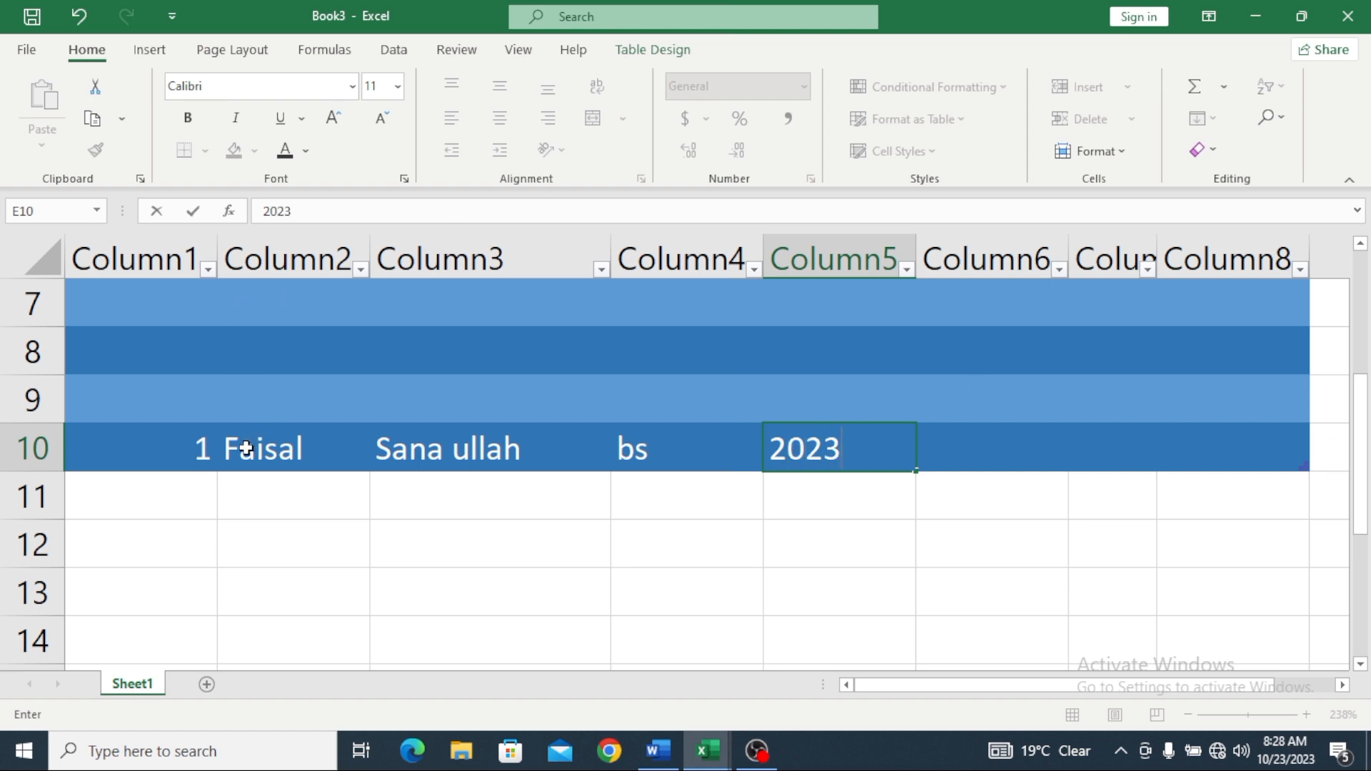
{"action": "left_click", "coordinate": [163, 499]}
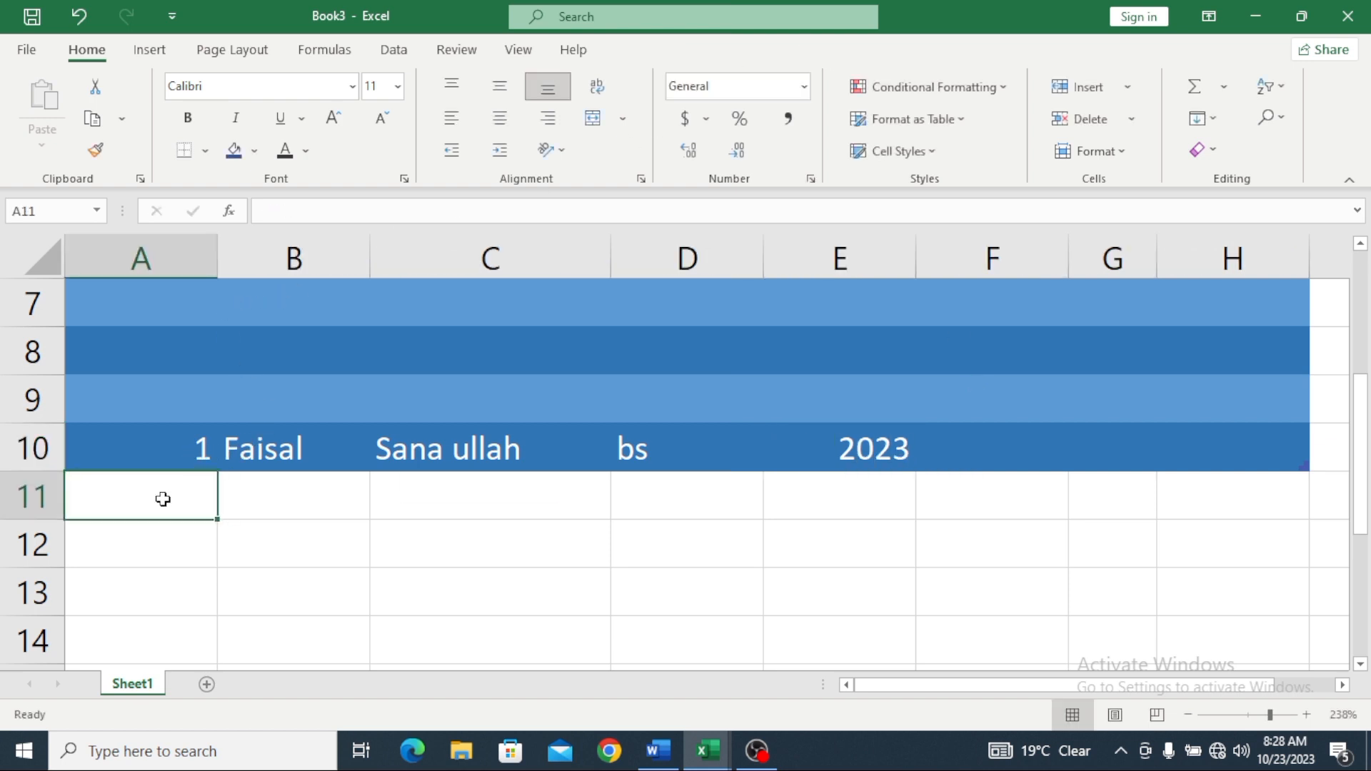
{"action": "type", "text": "2"}
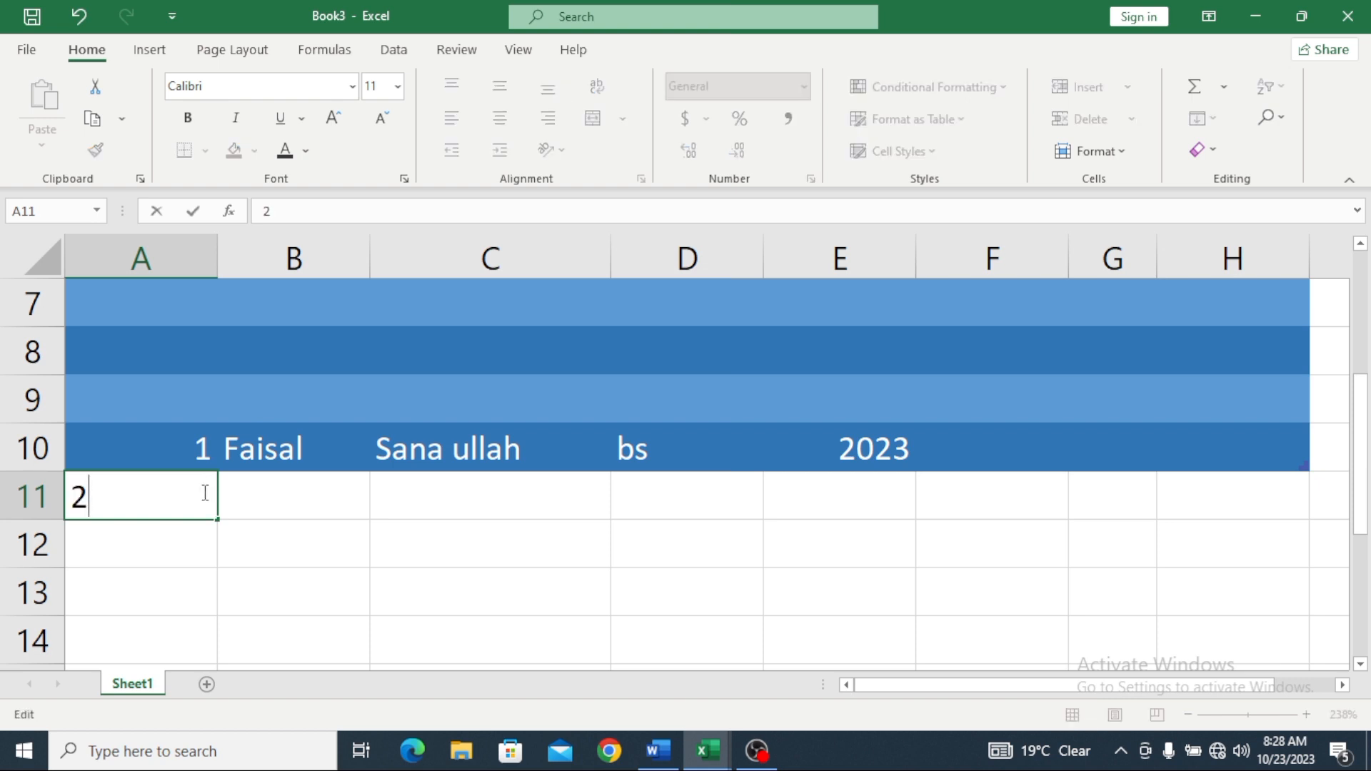
{"action": "left_click", "coordinate": [131, 456]}
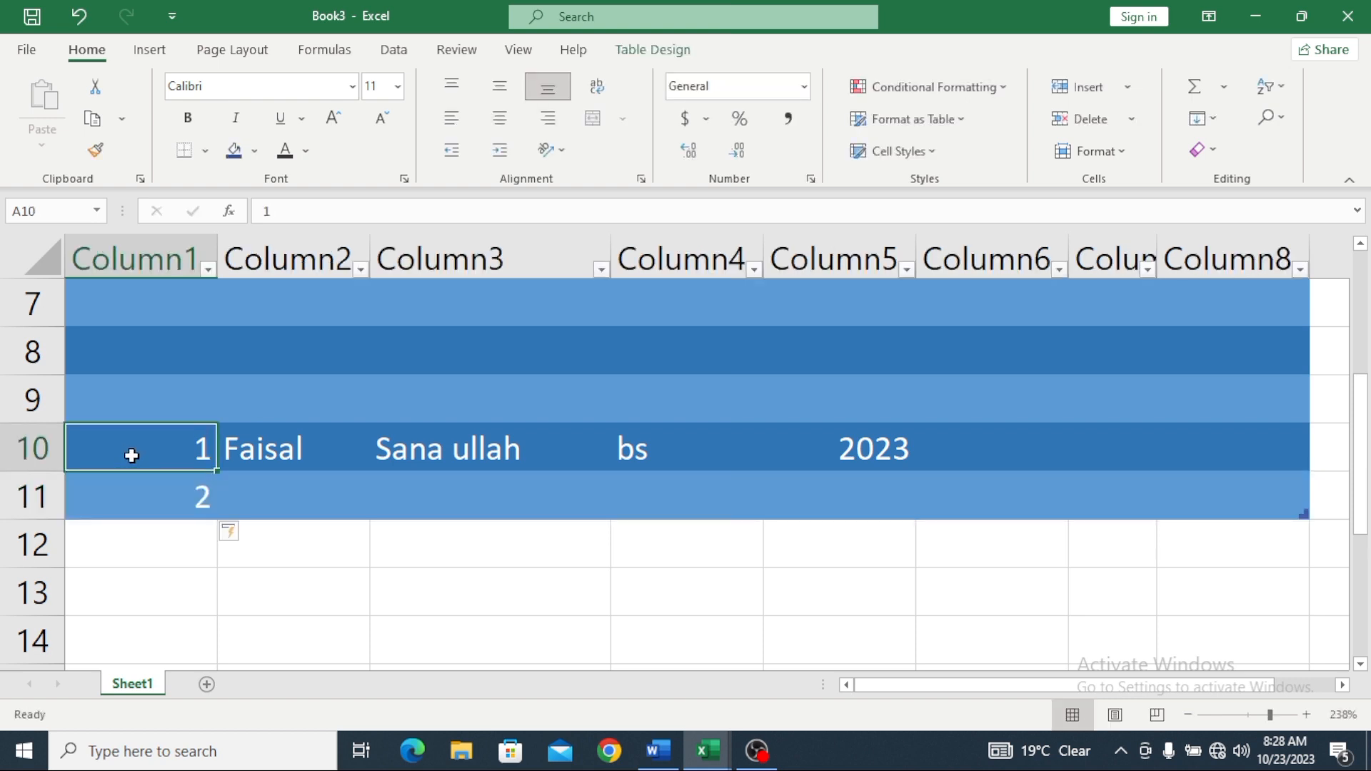
{"action": "left_click", "coordinate": [499, 118]}
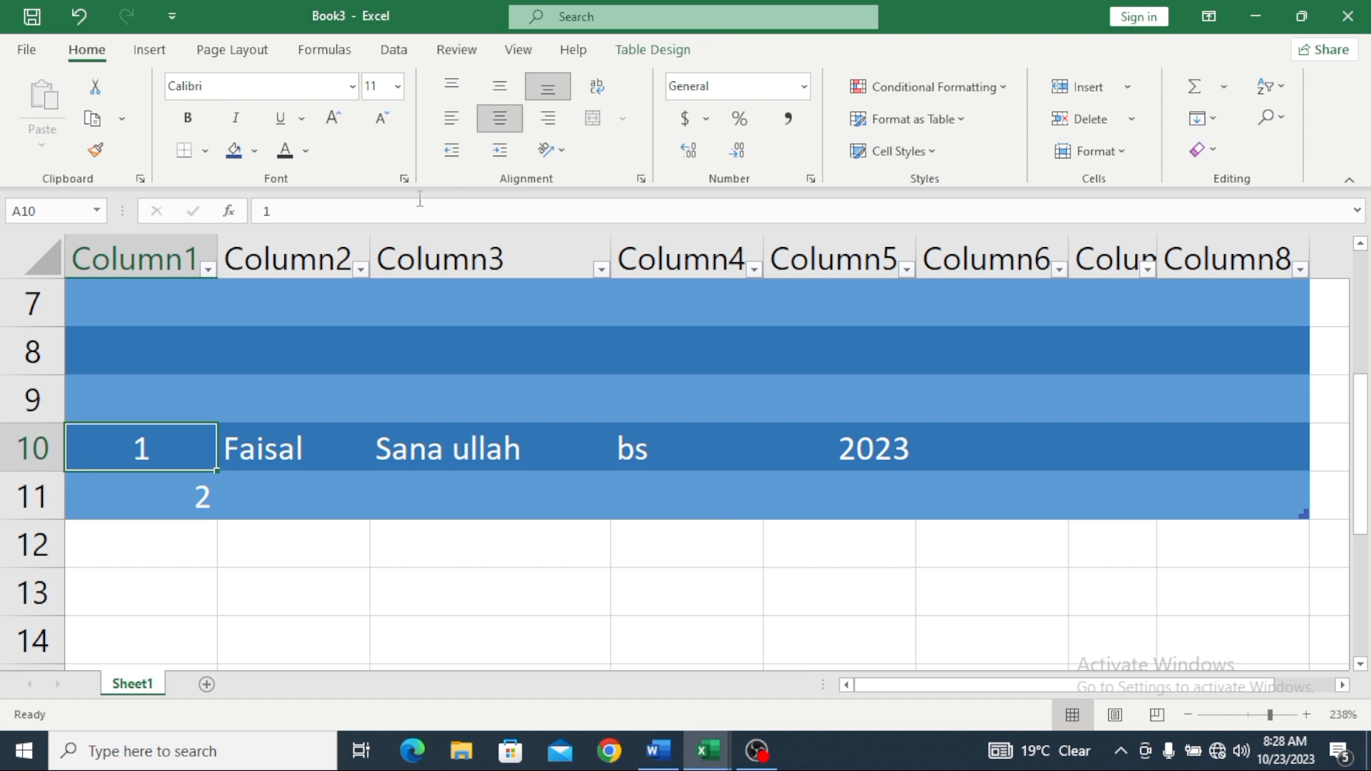
{"action": "left_click", "coordinate": [143, 499]}
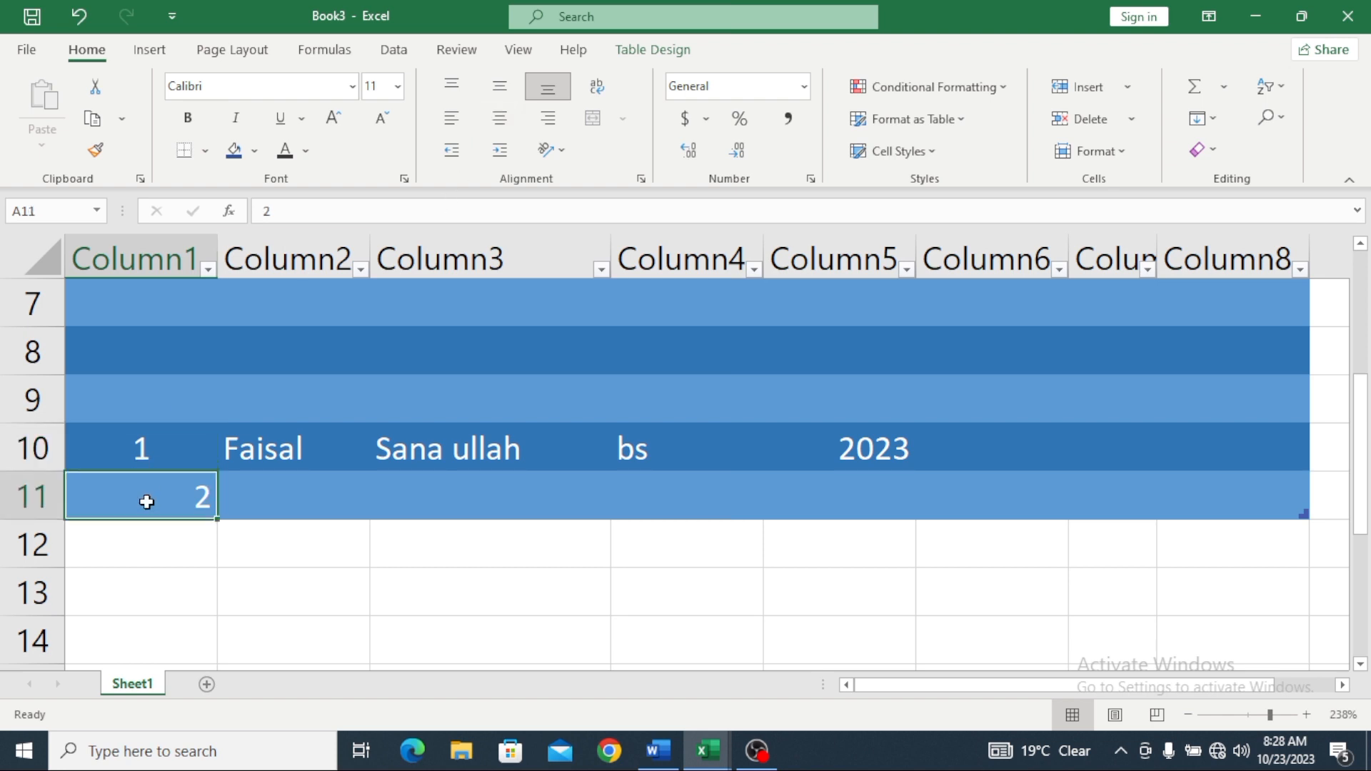
{"action": "left_click", "coordinate": [495, 119]}
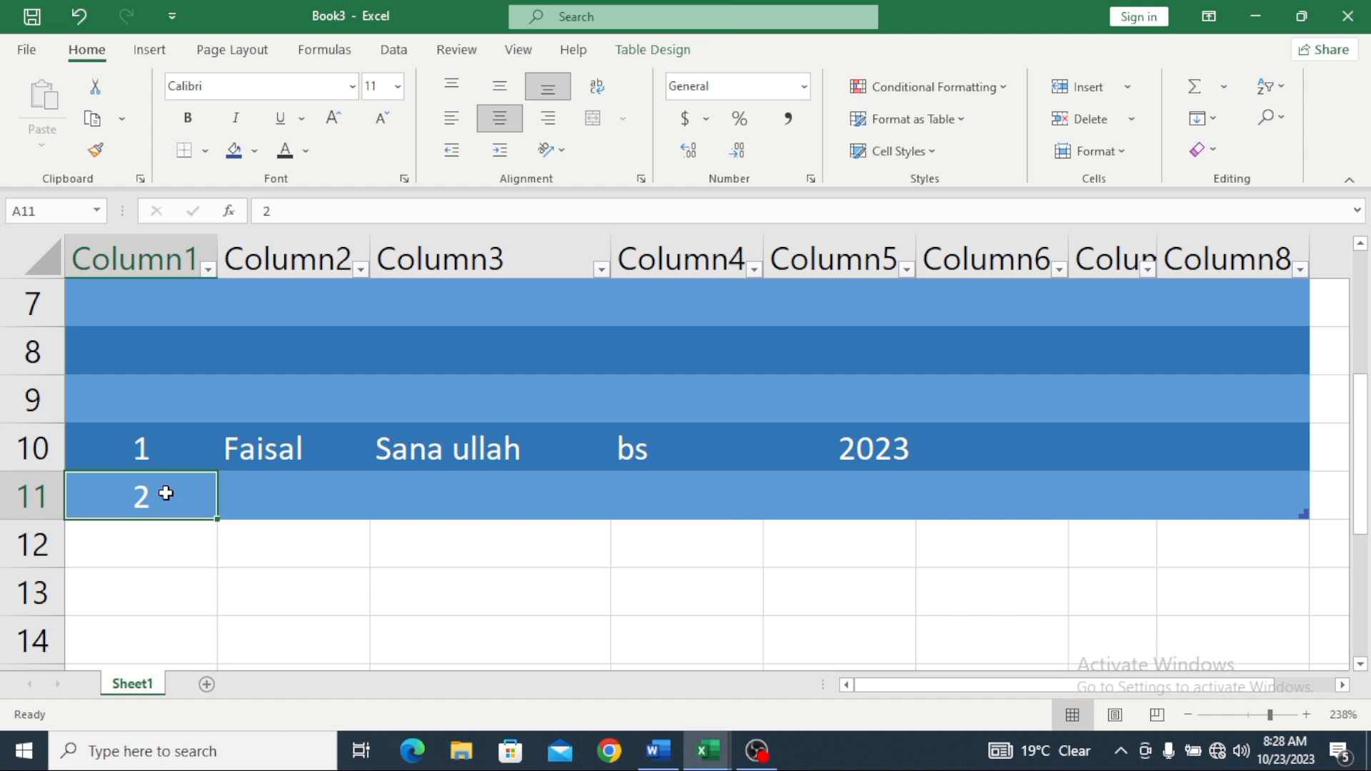
{"action": "scroll", "coordinate": [116, 514], "scroll_direction": "up", "scroll_amount": 2}
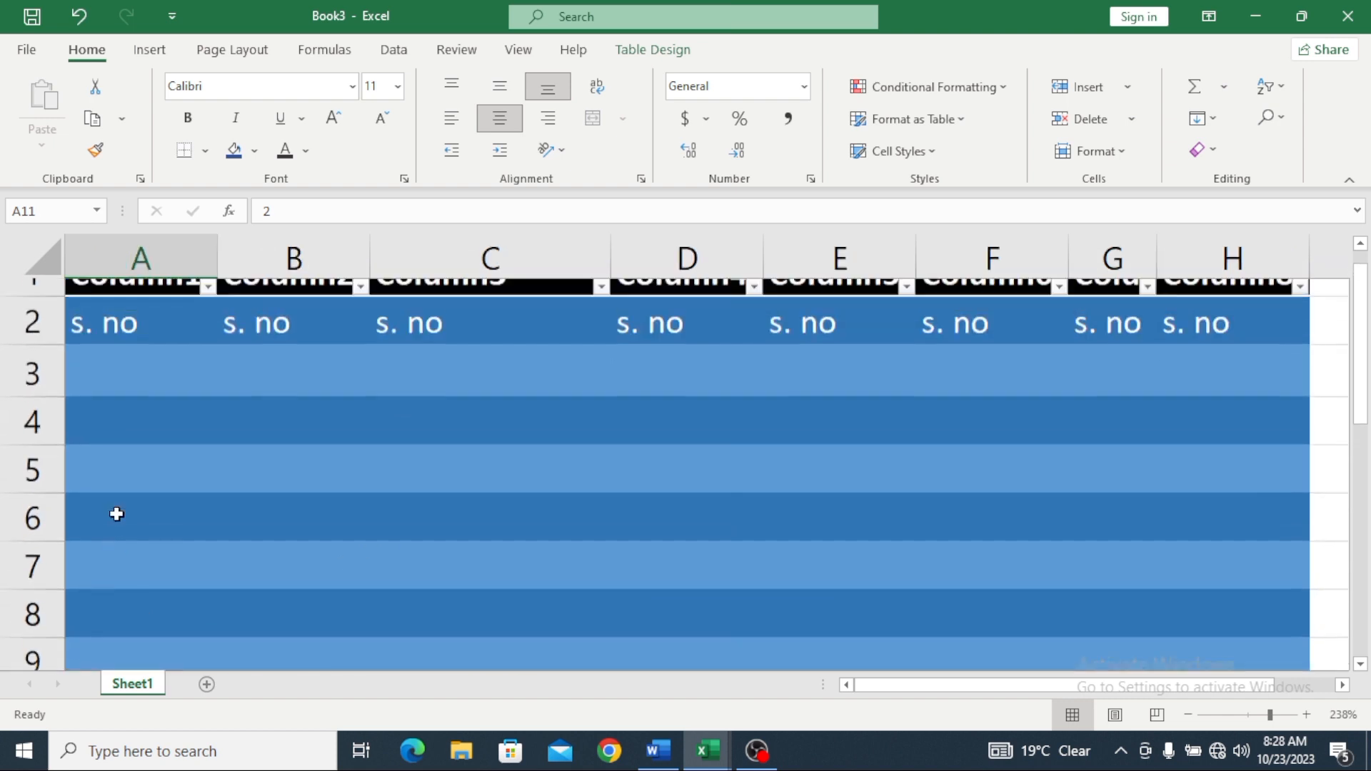
{"action": "scroll", "coordinate": [178, 460], "scroll_direction": "down", "scroll_amount": 4}
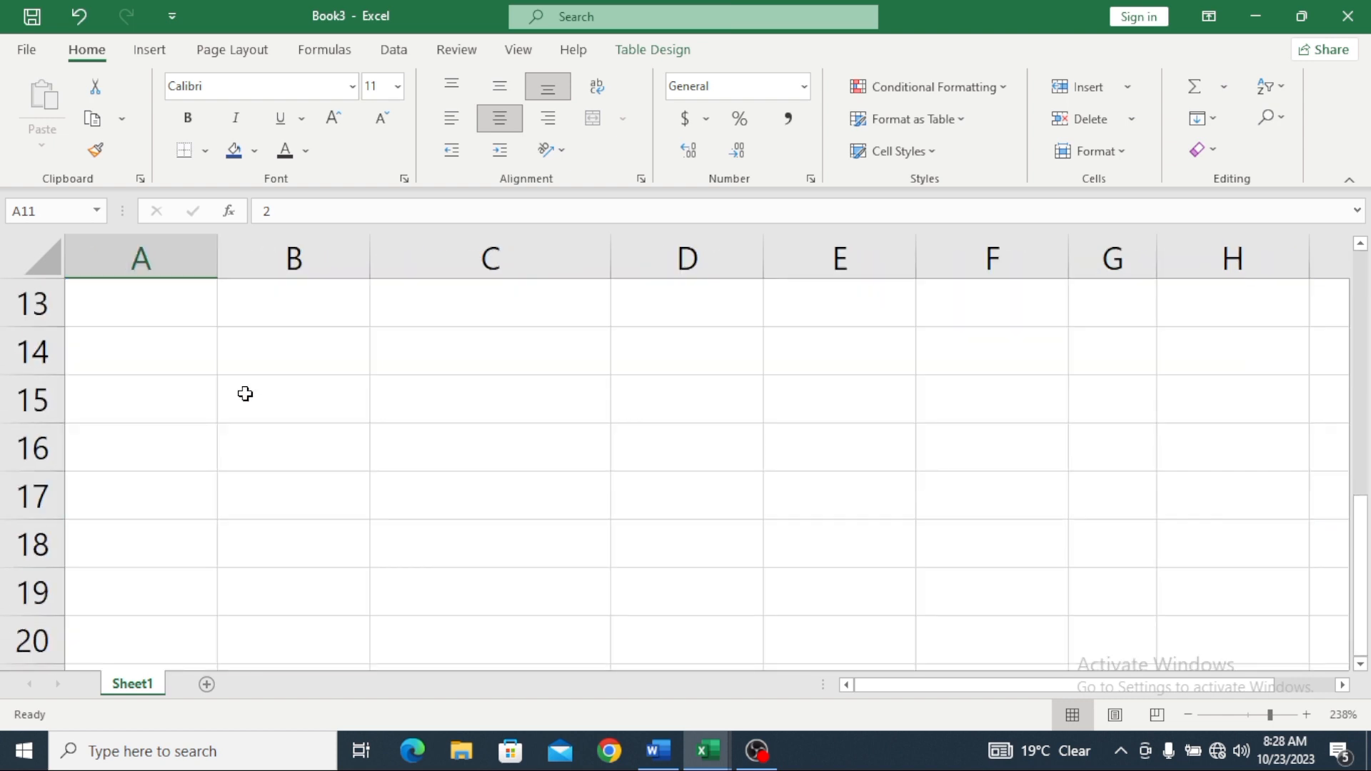
{"action": "scroll", "coordinate": [245, 392], "scroll_direction": "up", "scroll_amount": 2}
{"action": "left_click", "coordinate": [161, 440]}
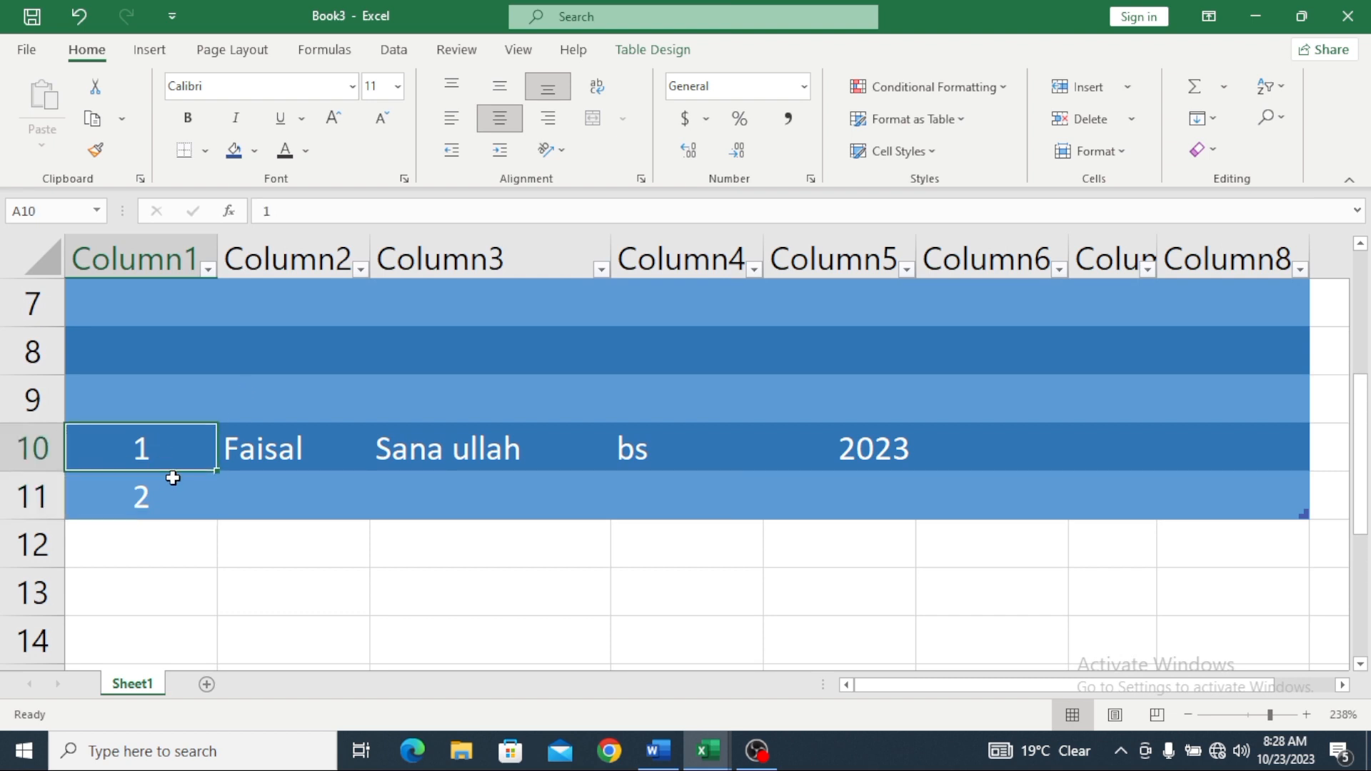
{"action": "left_click_drag", "start_coordinate": [71, 435], "coordinate": [113, 515]}
{"action": "left_click", "coordinate": [378, 534]}
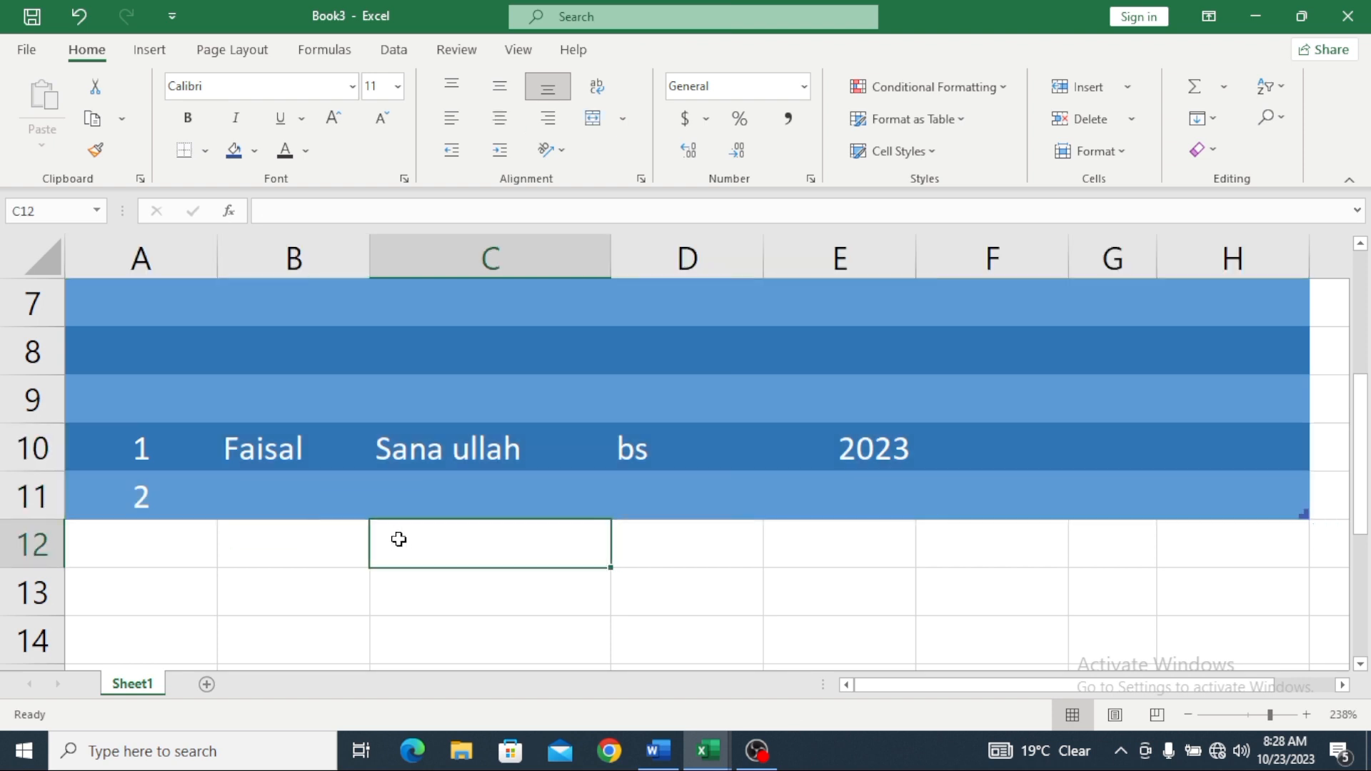
{"action": "scroll", "coordinate": [500, 544], "scroll_direction": "up", "scroll_amount": 2}
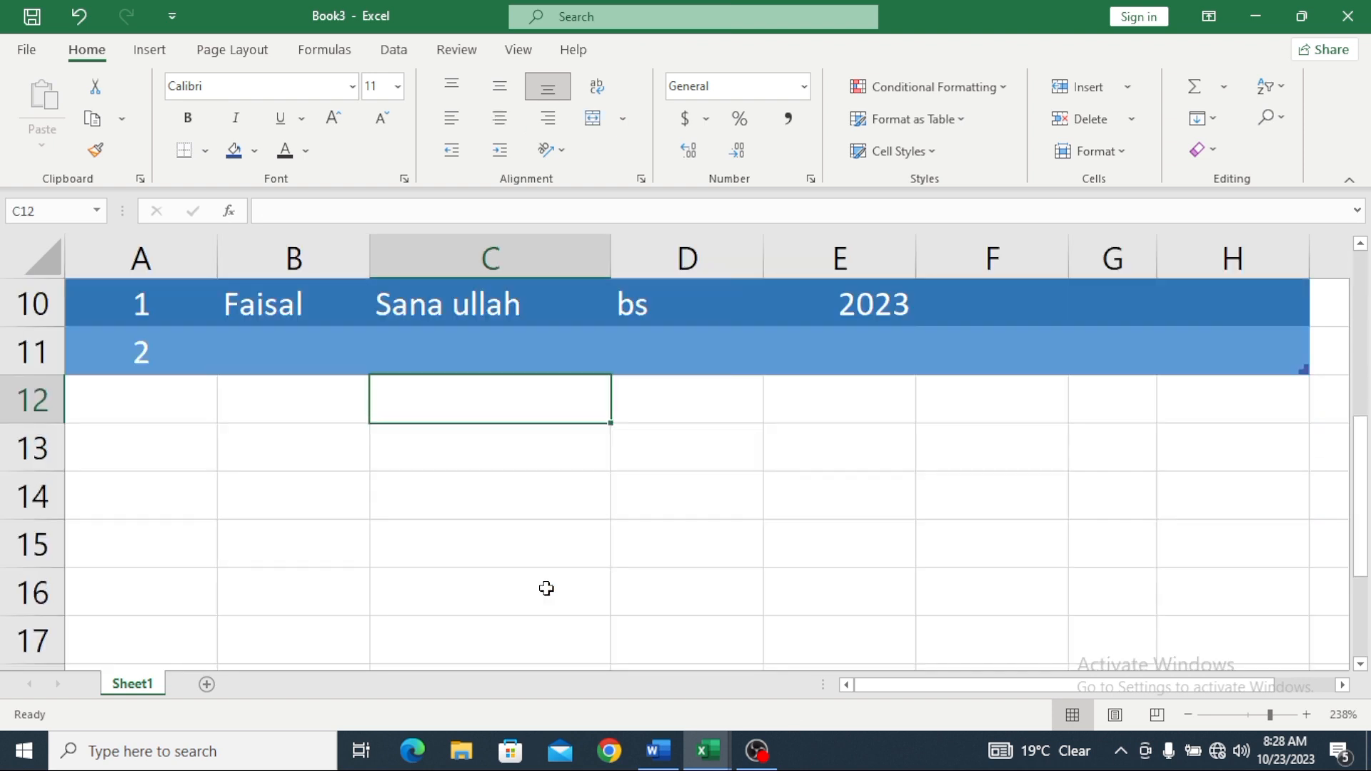
{"action": "scroll", "coordinate": [544, 591], "scroll_direction": "down", "scroll_amount": 3}
{"action": "scroll", "coordinate": [554, 569], "scroll_direction": "up", "scroll_amount": 3}
{"action": "left_click", "coordinate": [177, 269]}
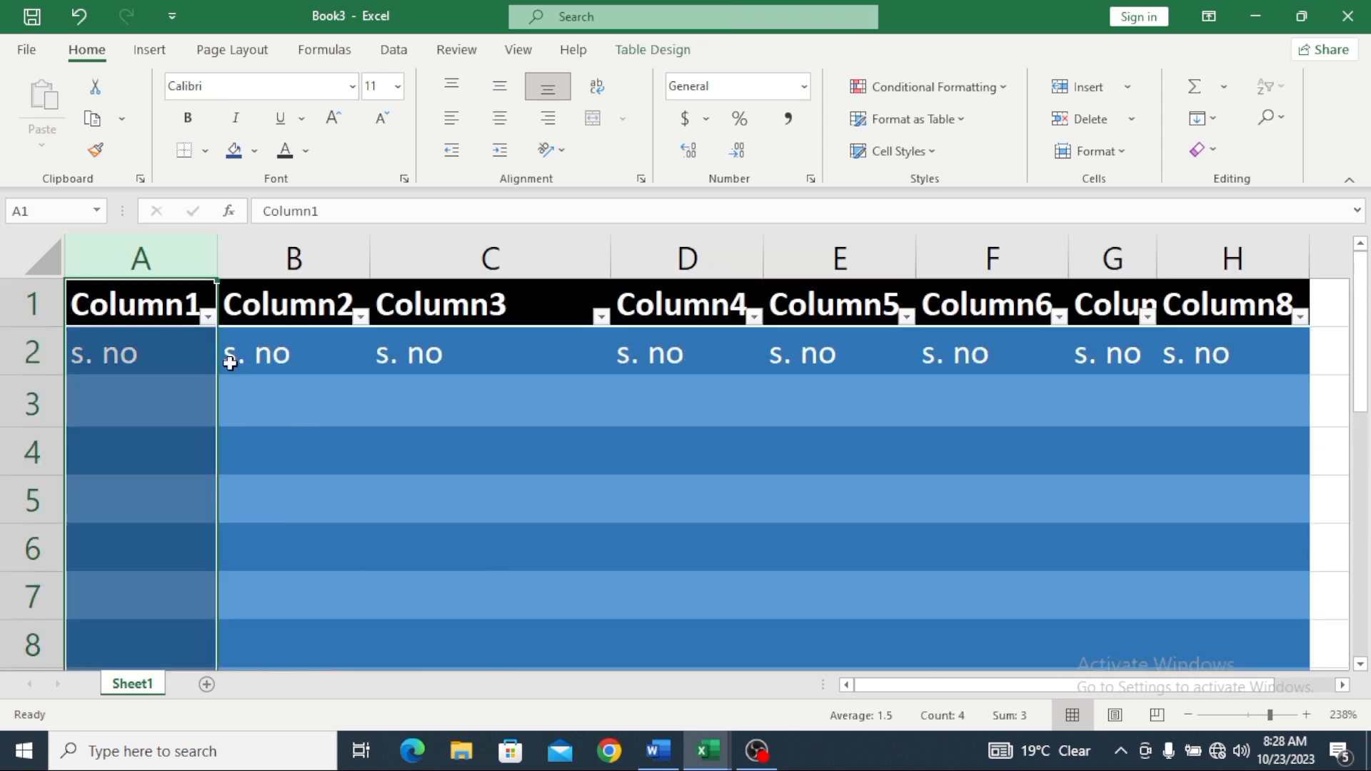
{"action": "scroll", "coordinate": [238, 359], "scroll_direction": "down", "scroll_amount": 5}
{"action": "scroll", "coordinate": [240, 363], "scroll_direction": "up", "scroll_amount": 5}
Step: Select Table1's whole range and remove it with Delete > Table Columns
{"action": "right_click", "coordinate": [536, 482]}
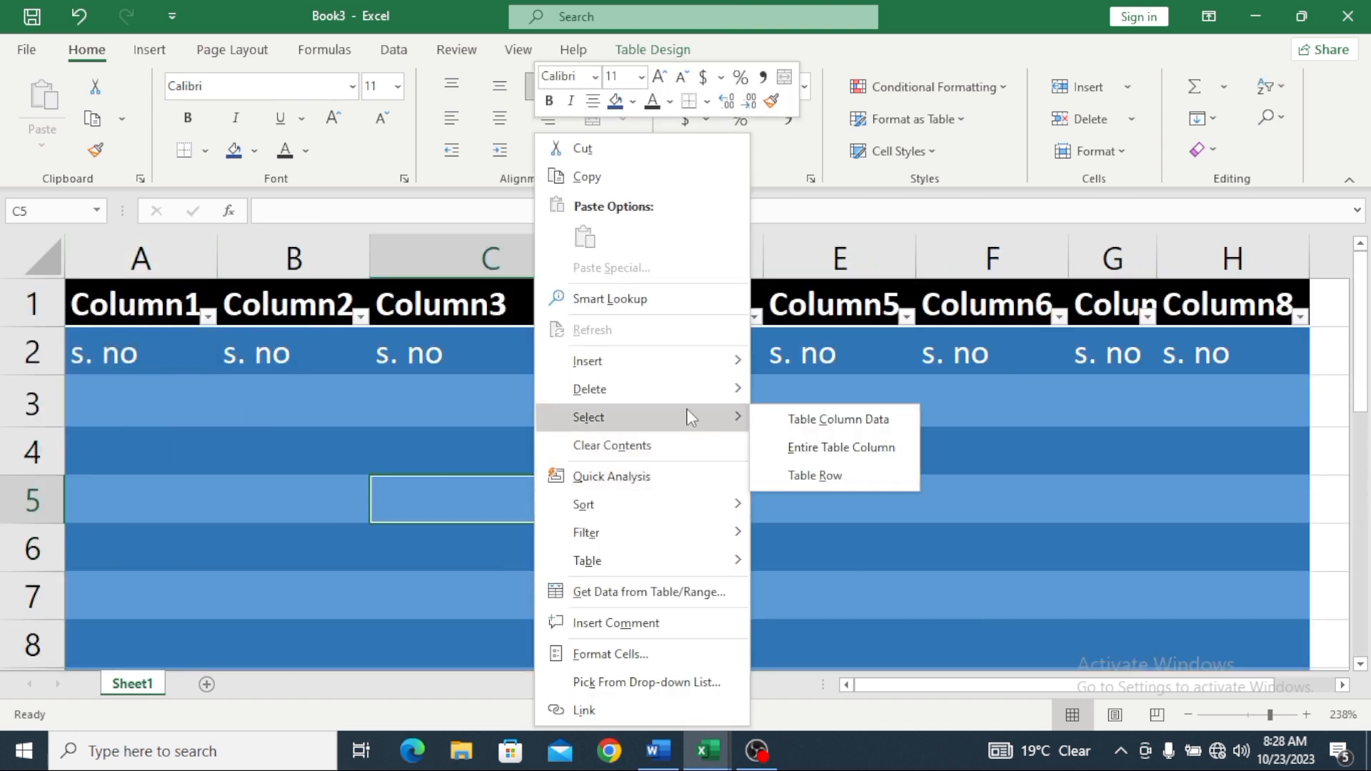
{"action": "key", "text": "Escape"}
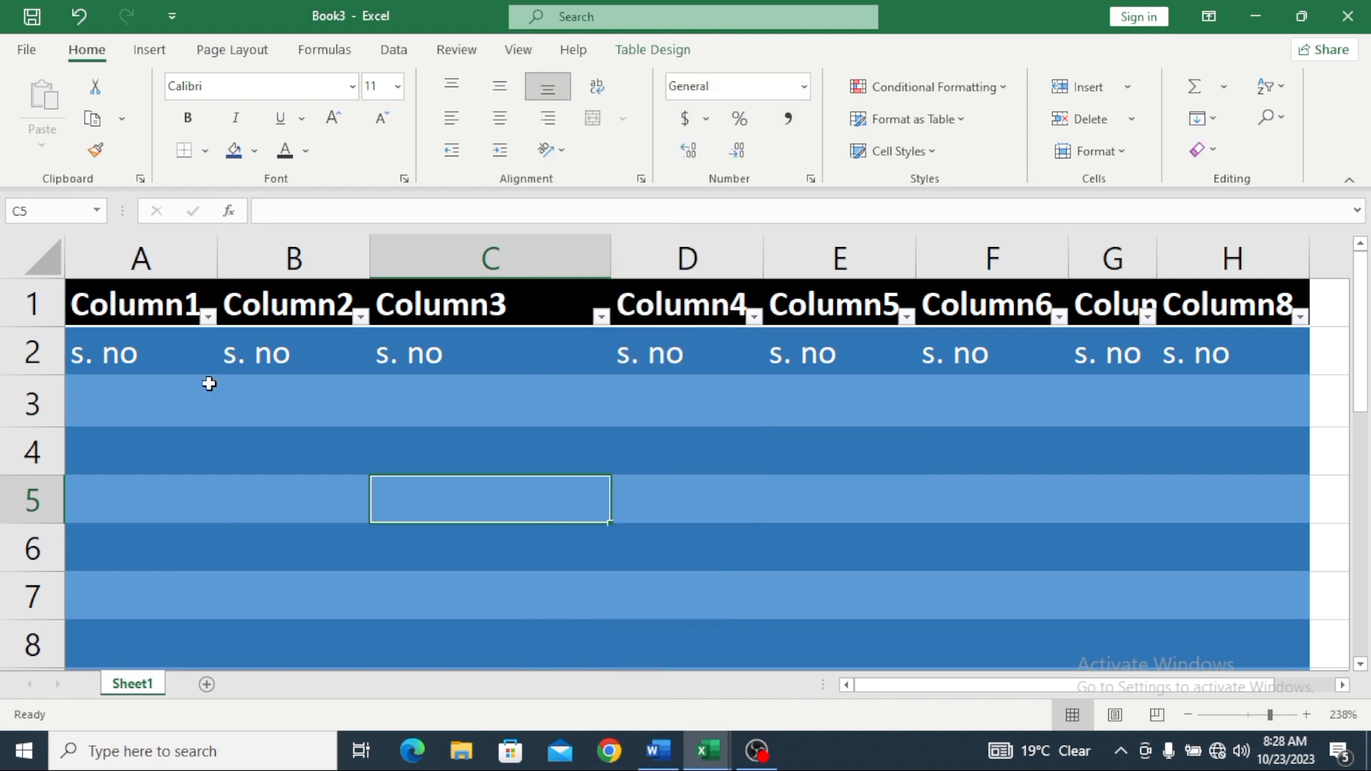
{"action": "left_click", "coordinate": [70, 284]}
{"action": "right_click", "coordinate": [878, 599]}
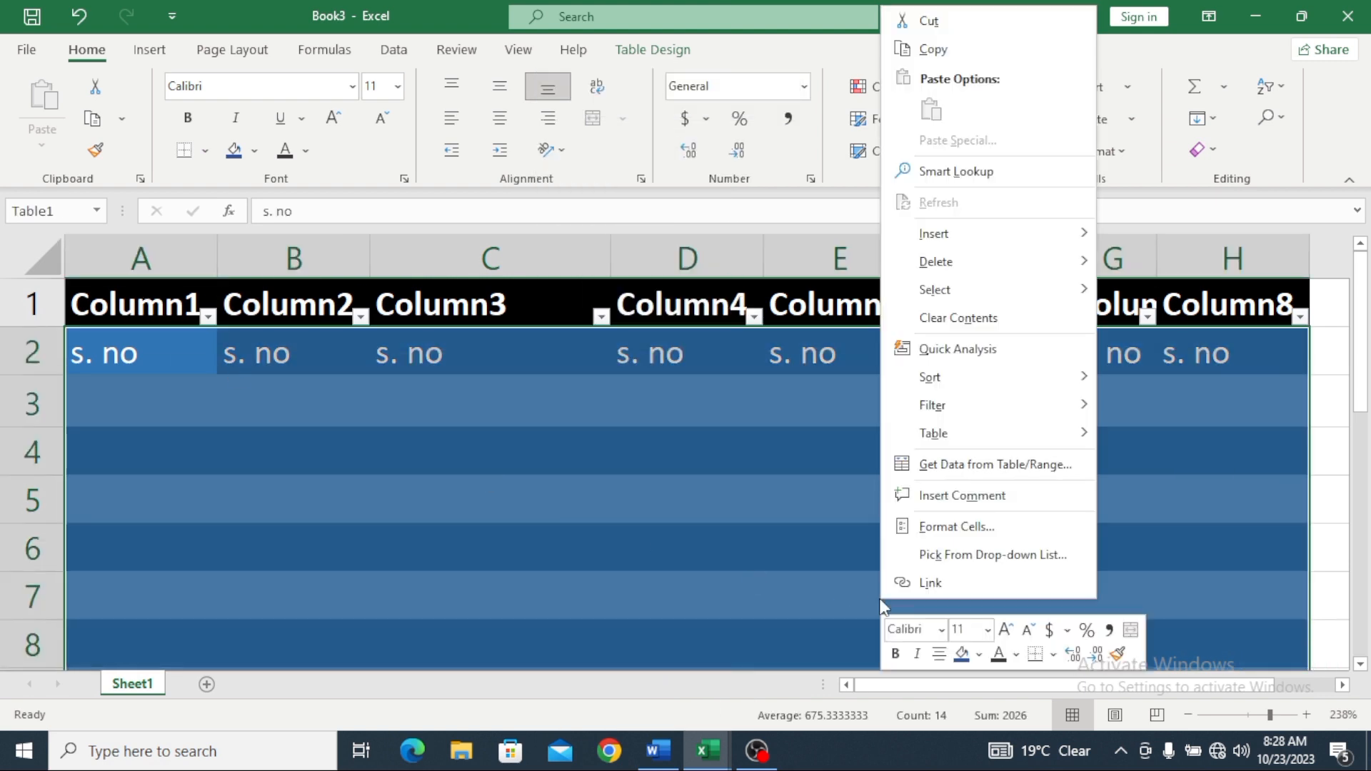
{"action": "mouse_move", "coordinate": [958, 276]}
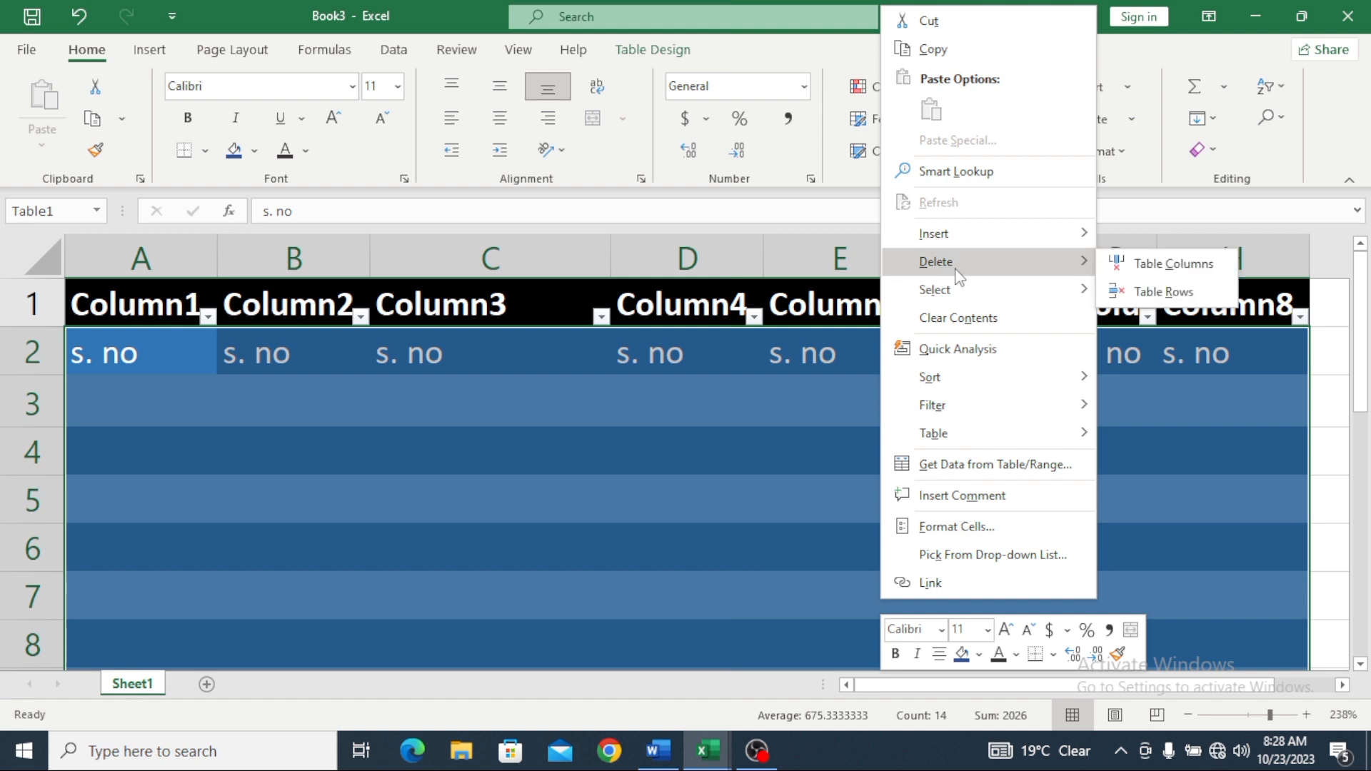
{"action": "left_click", "coordinate": [1150, 266]}
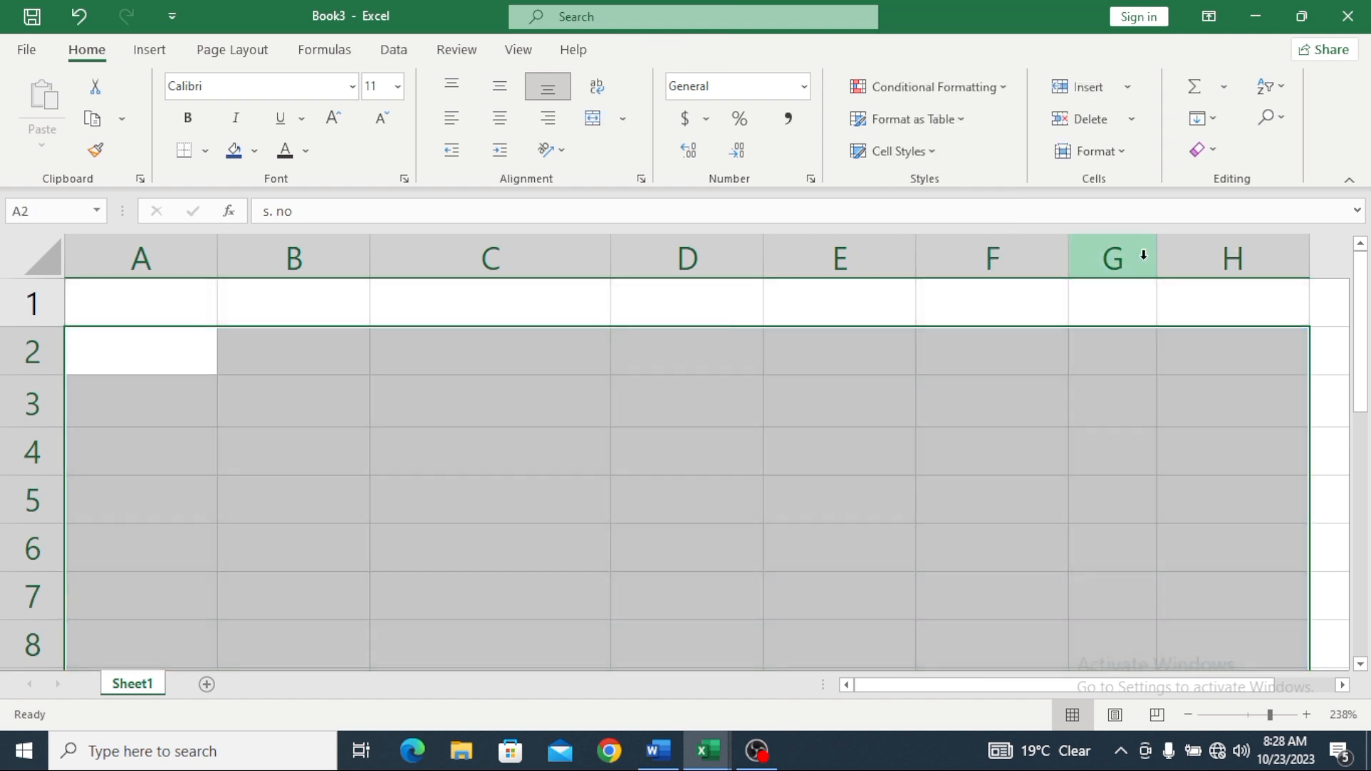
{"action": "left_click", "coordinate": [638, 385]}
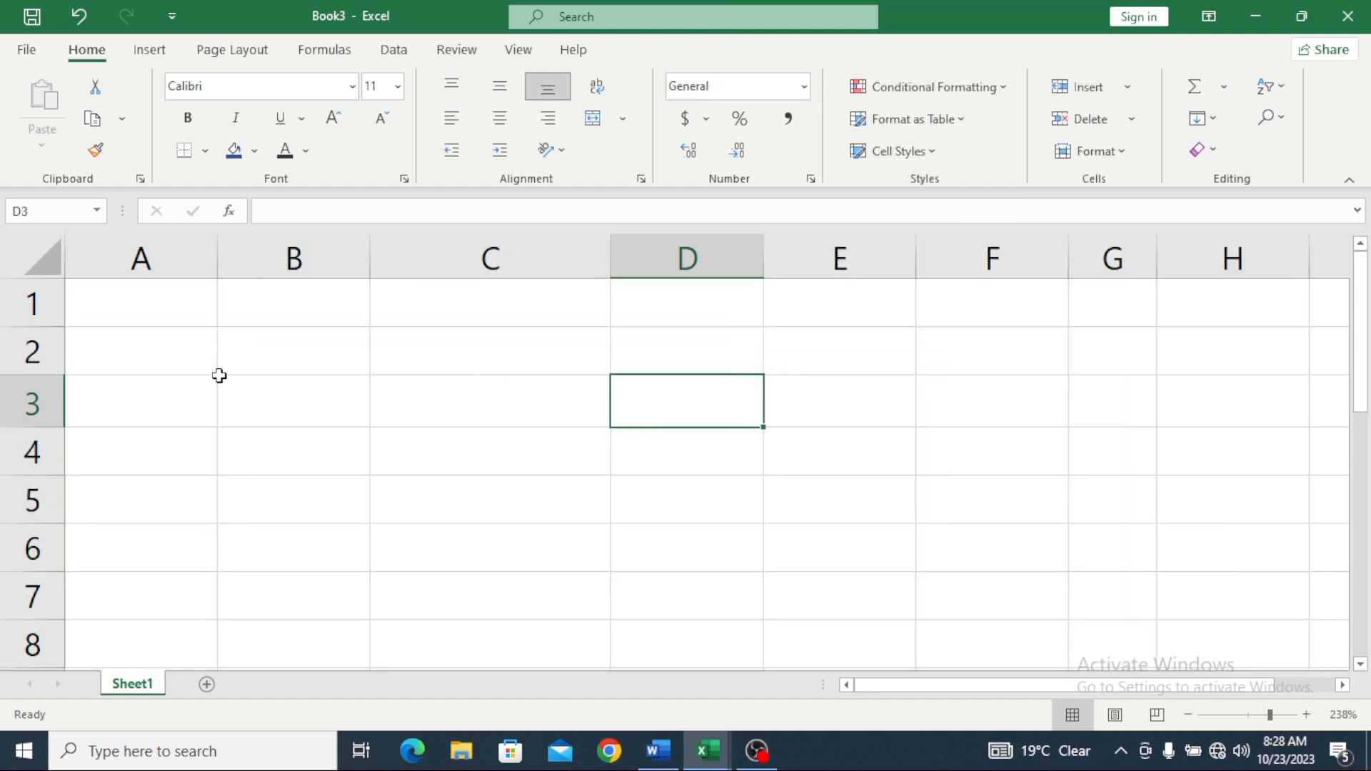
Step: Enter the heading s.no in A1, then 1 in A2 and 2 in A3
{"action": "left_click", "coordinate": [135, 304]}
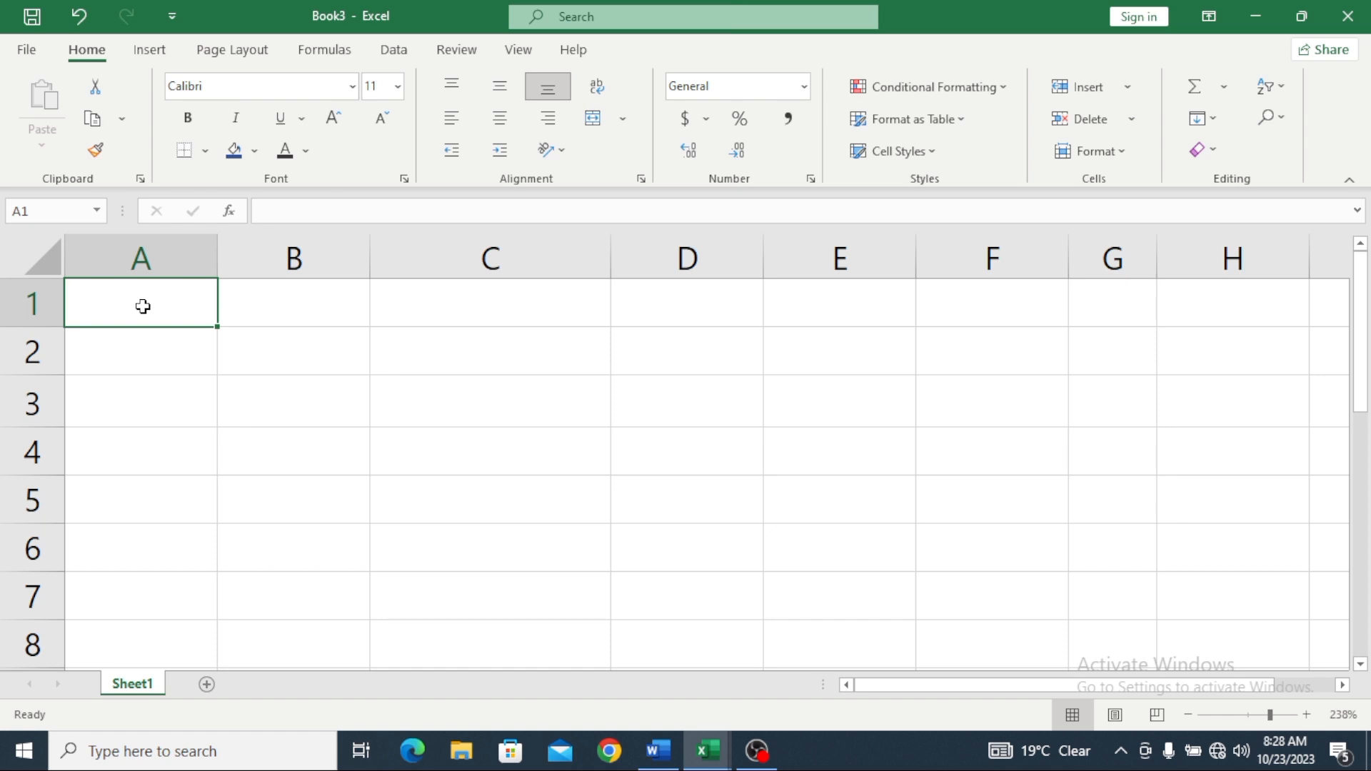
{"action": "type", "text": "s"}
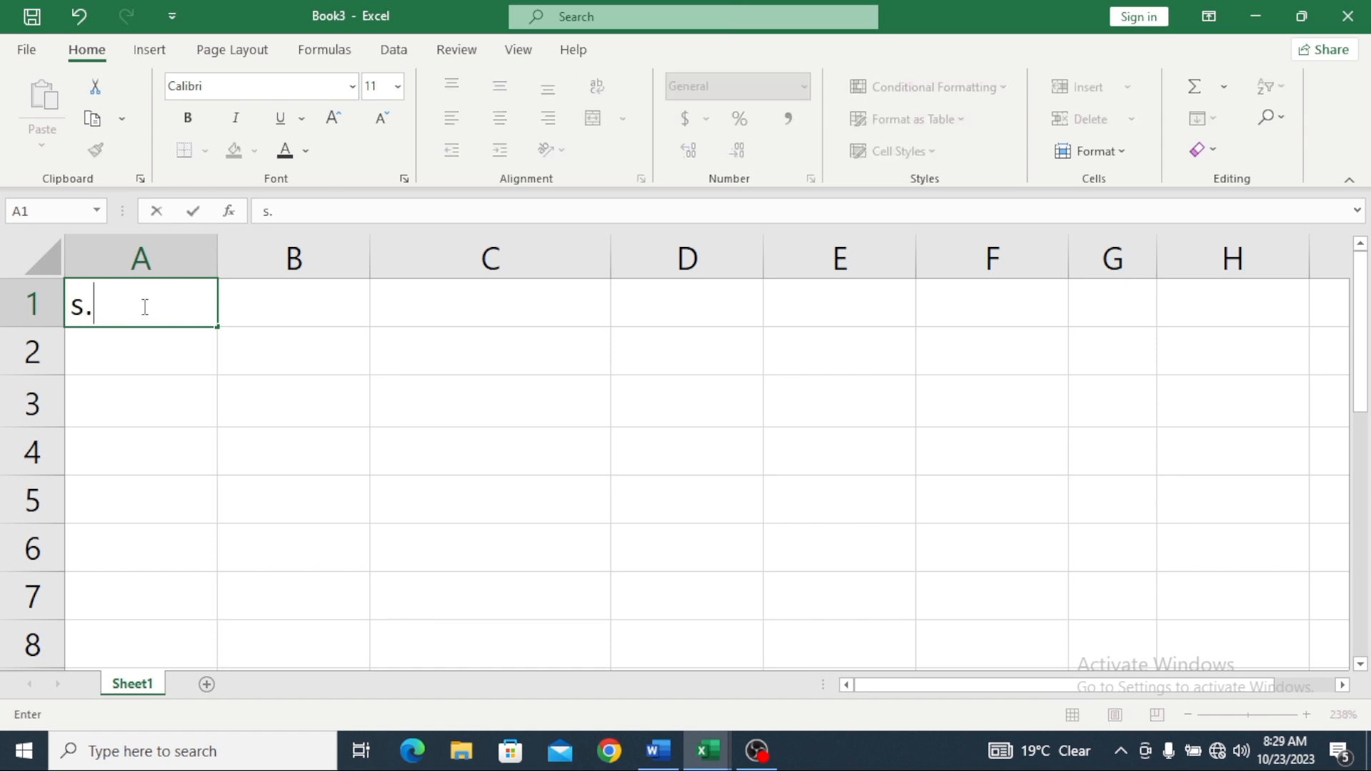
{"action": "type", "text": ".no"}
{"action": "left_click", "coordinate": [143, 352]}
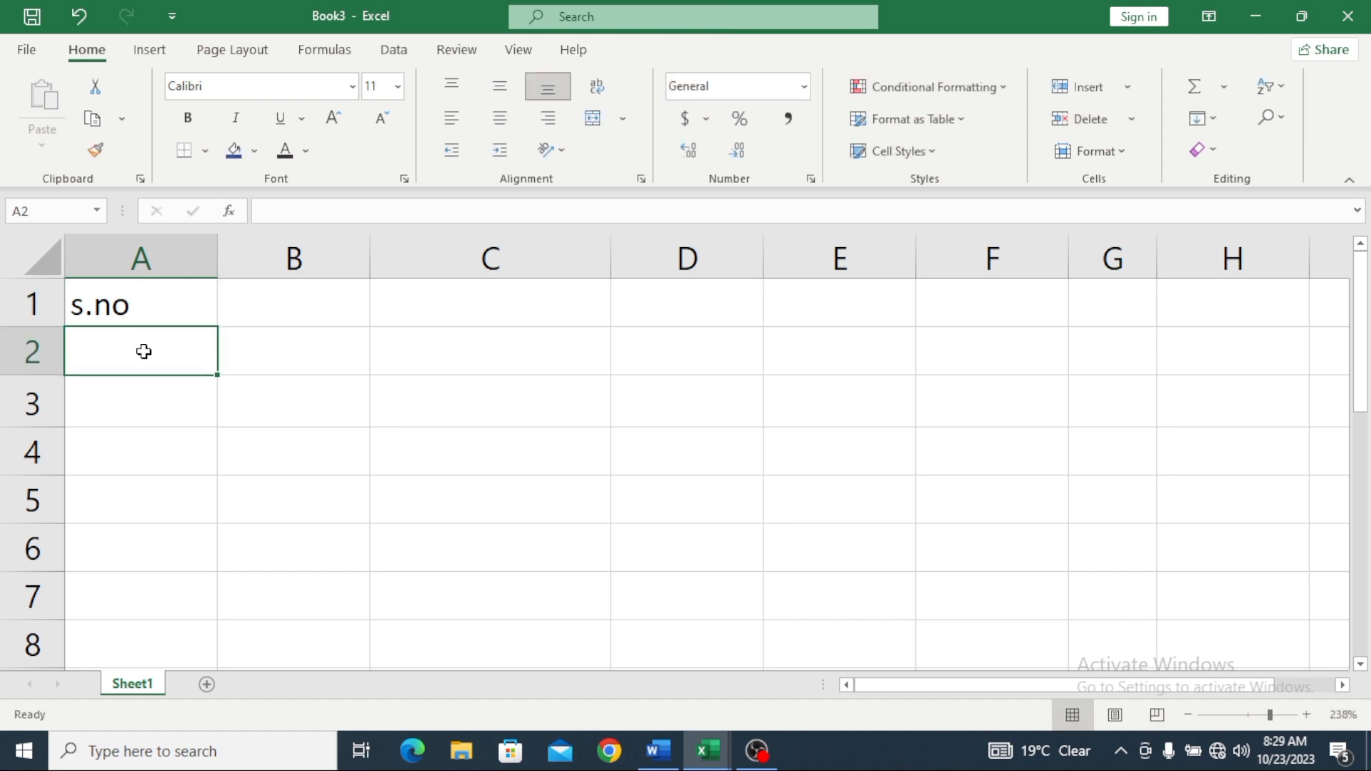
{"action": "type", "text": "1"}
{"action": "left_click", "coordinate": [153, 401]}
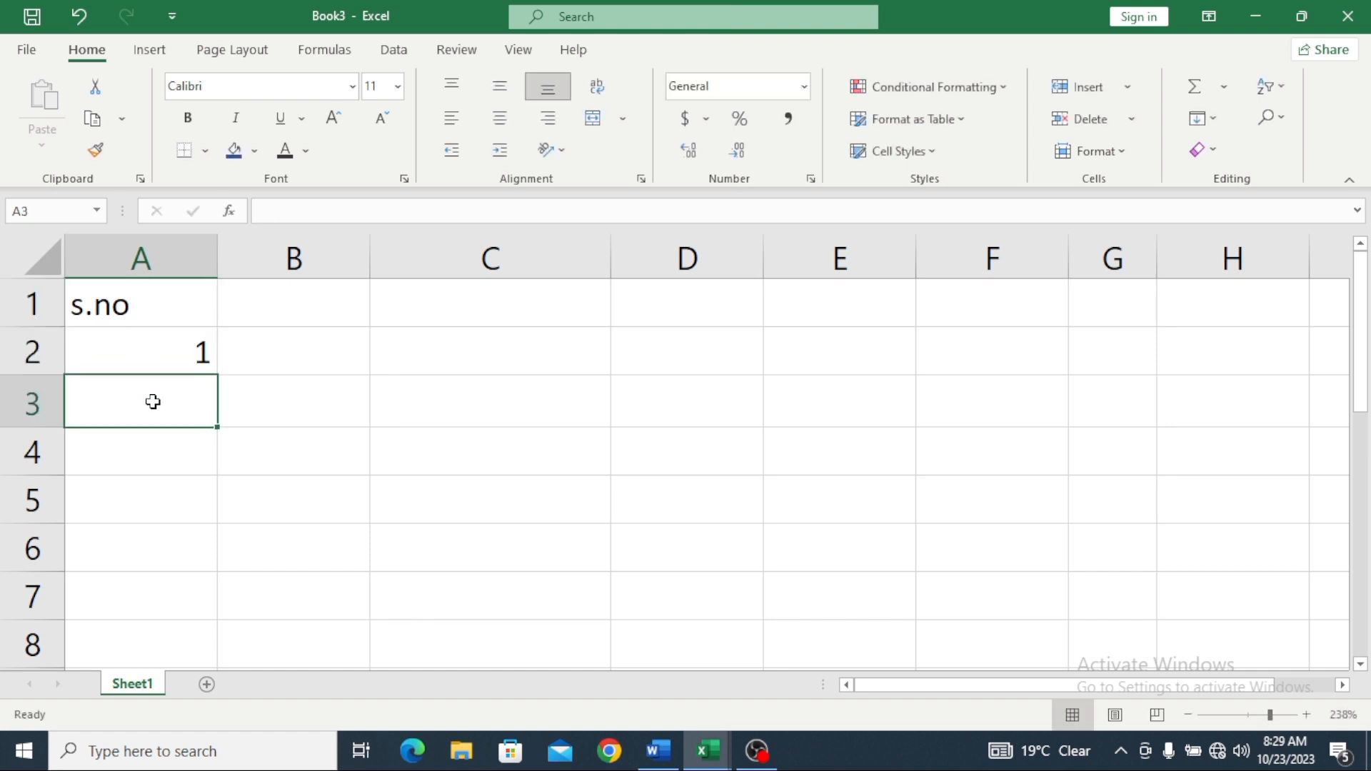
{"action": "type", "text": "2"}
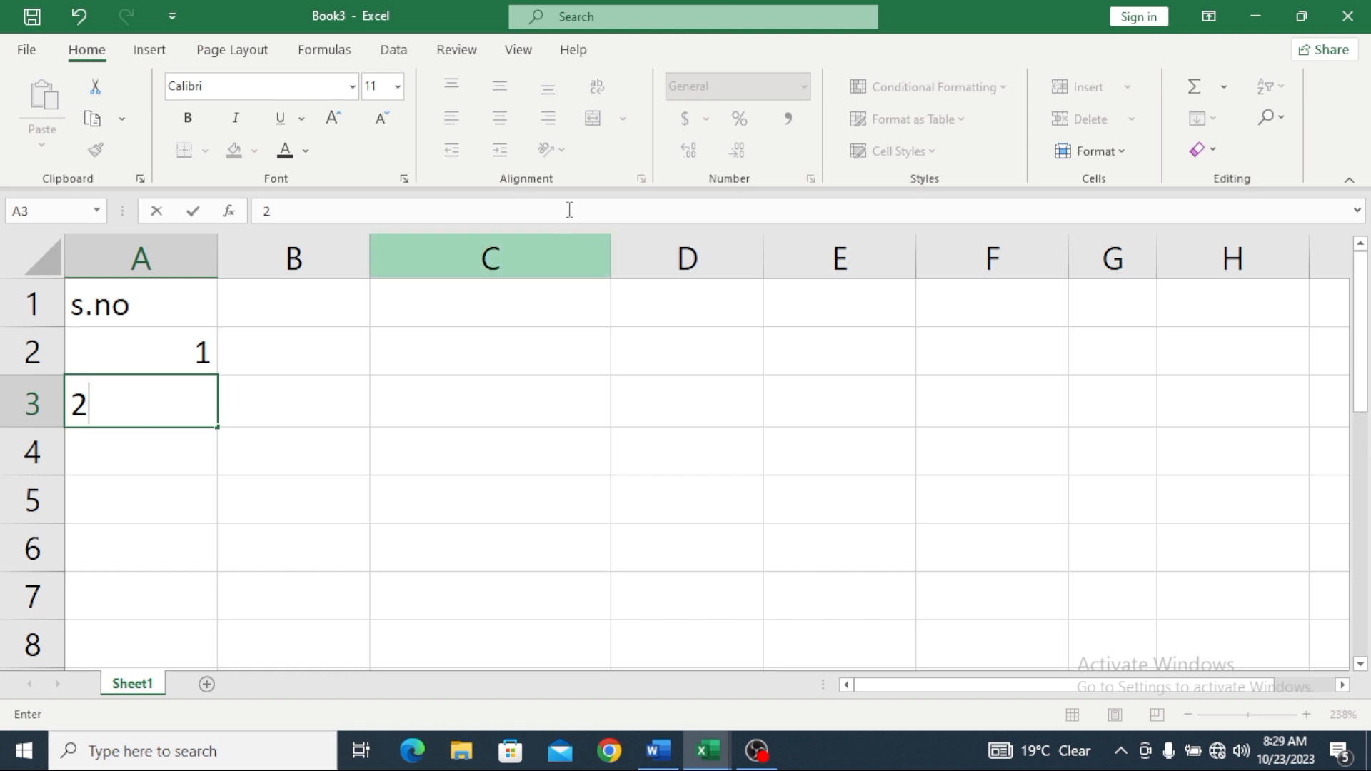
Step: Center-align the serial numbers in A2 and A3
{"action": "left_click", "coordinate": [173, 339]}
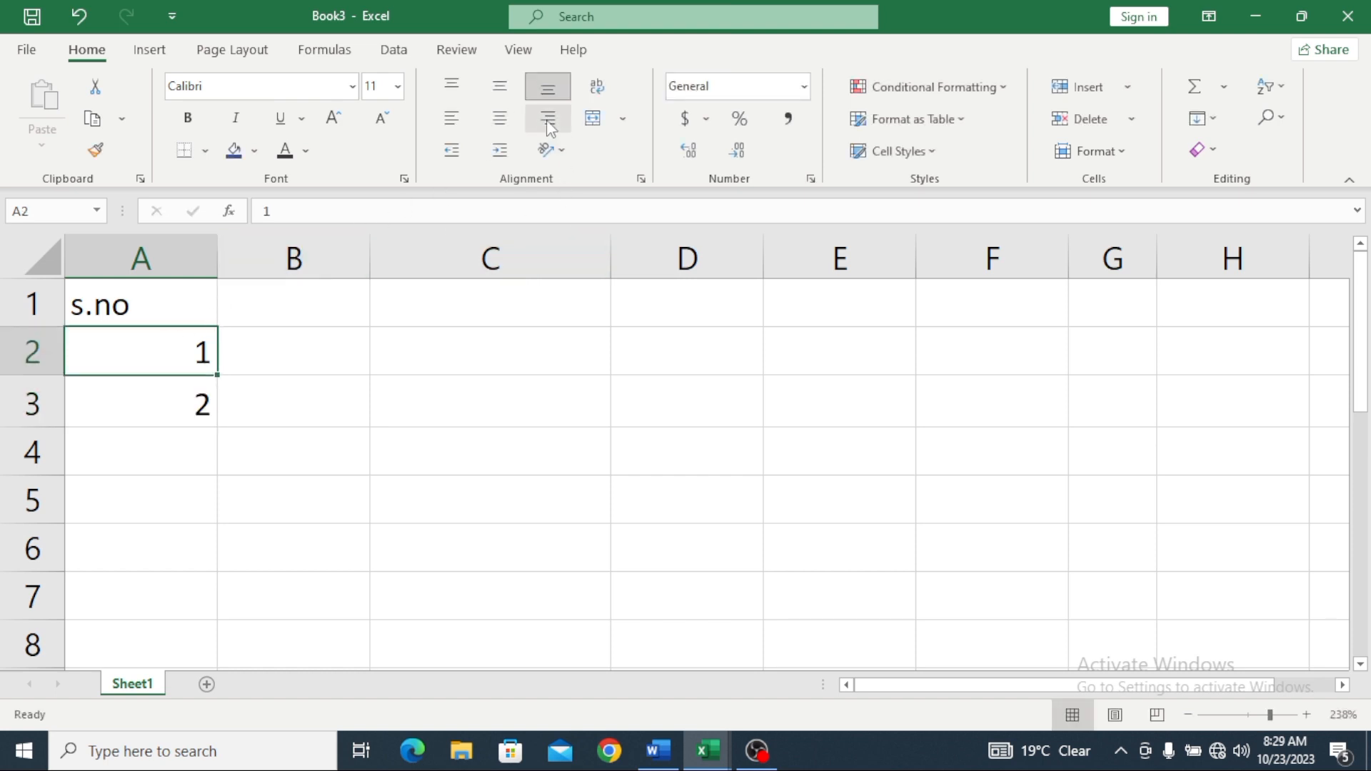
{"action": "left_click", "coordinate": [499, 118]}
{"action": "left_click", "coordinate": [191, 387]}
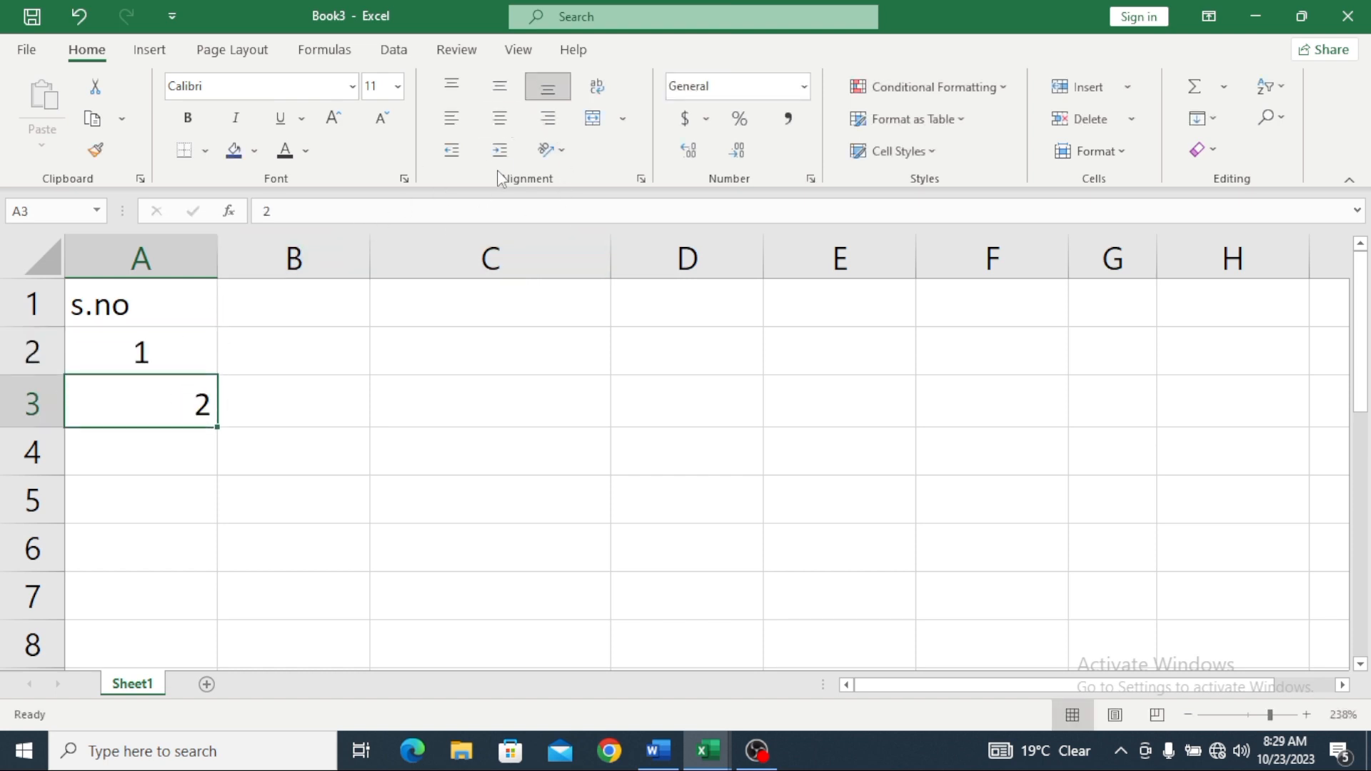
{"action": "left_click", "coordinate": [499, 118]}
{"action": "left_click", "coordinate": [191, 356]}
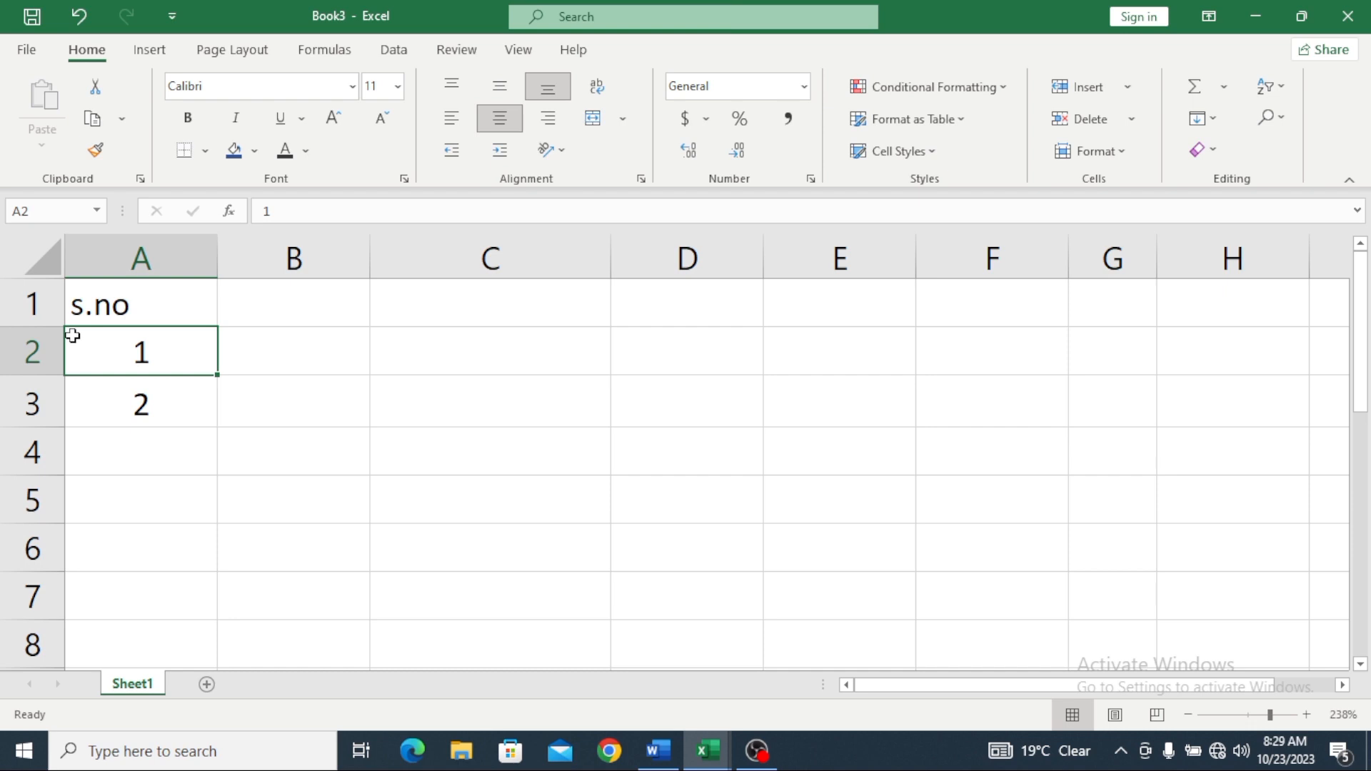
Step: Extend the 1, 2 series from A2:A3 down to A8 so it reads 1 through 7
{"action": "left_click_drag", "start_coordinate": [140, 367], "coordinate": [173, 413]}
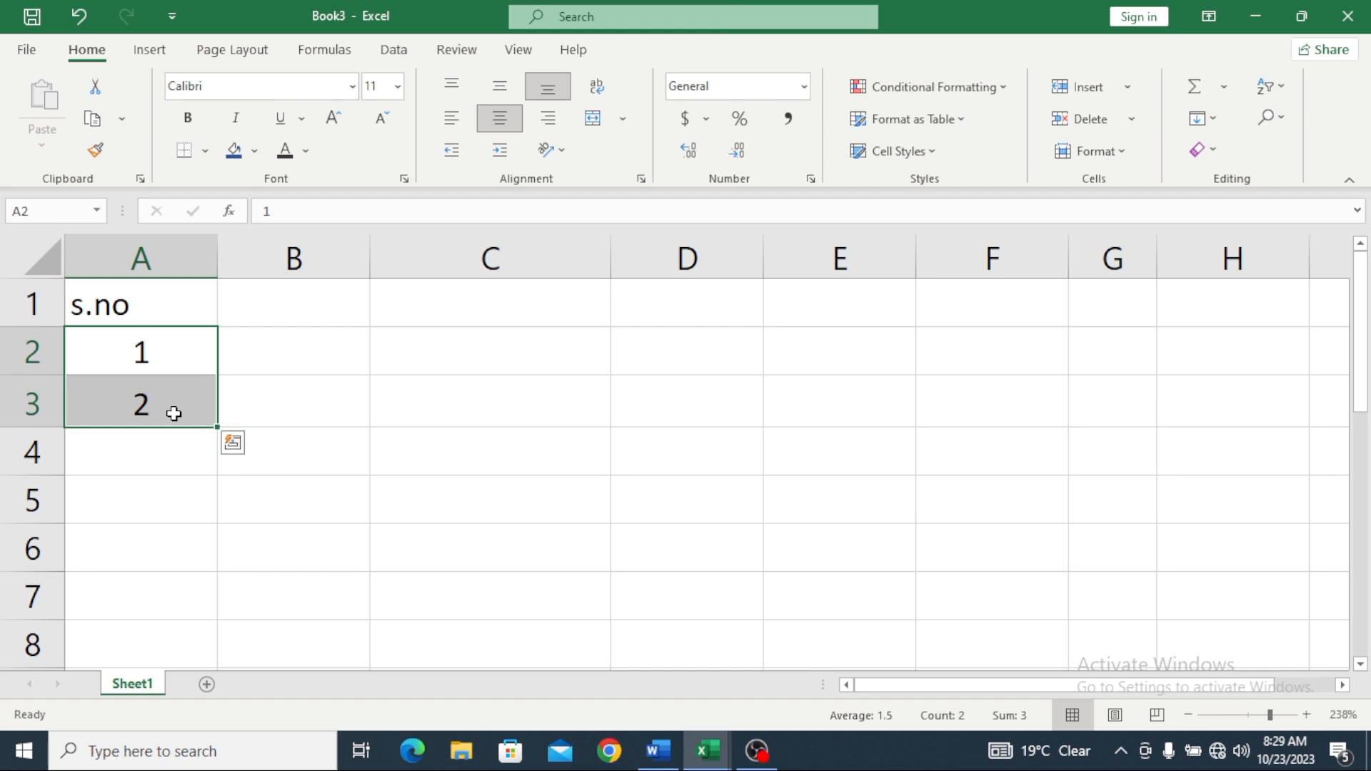
{"action": "scroll", "coordinate": [173, 413], "scroll_direction": "down", "scroll_amount": 1}
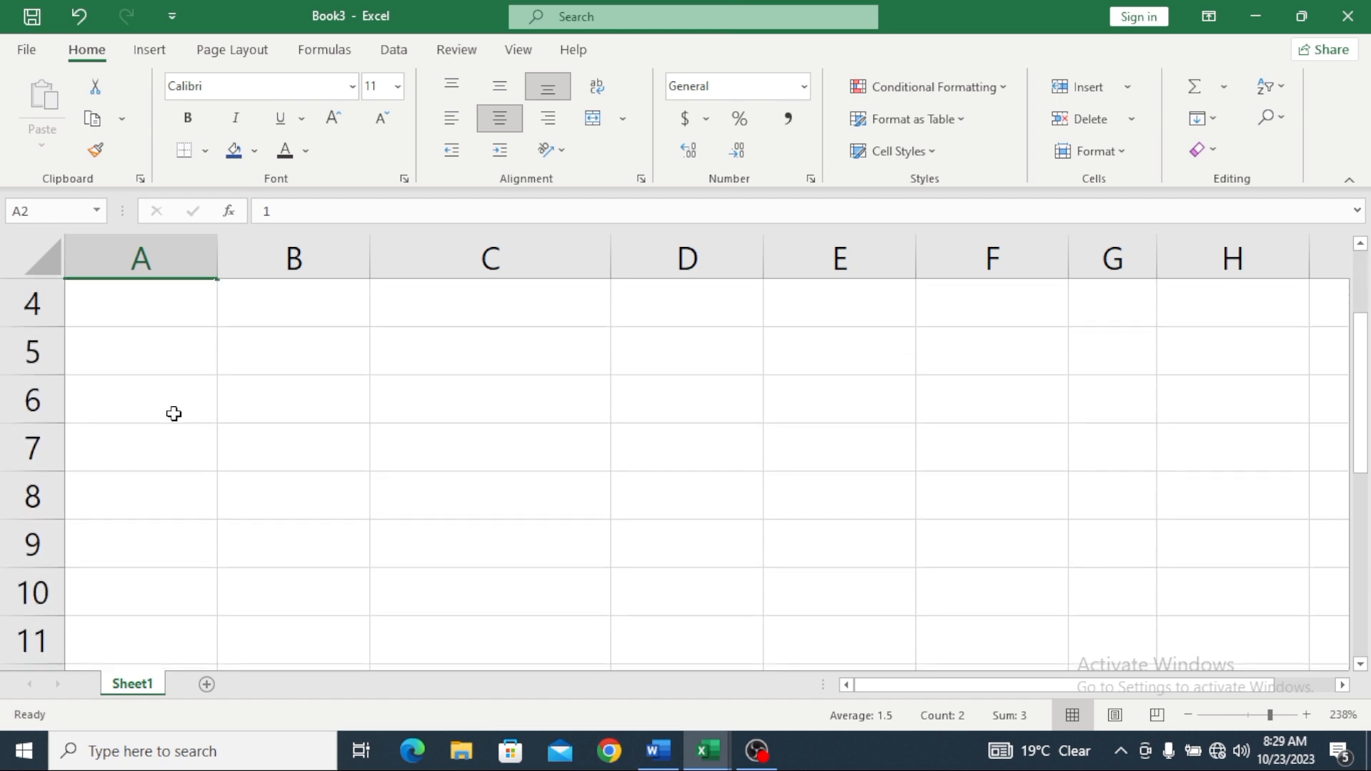
{"action": "scroll", "coordinate": [173, 413], "scroll_direction": "up", "scroll_amount": 1}
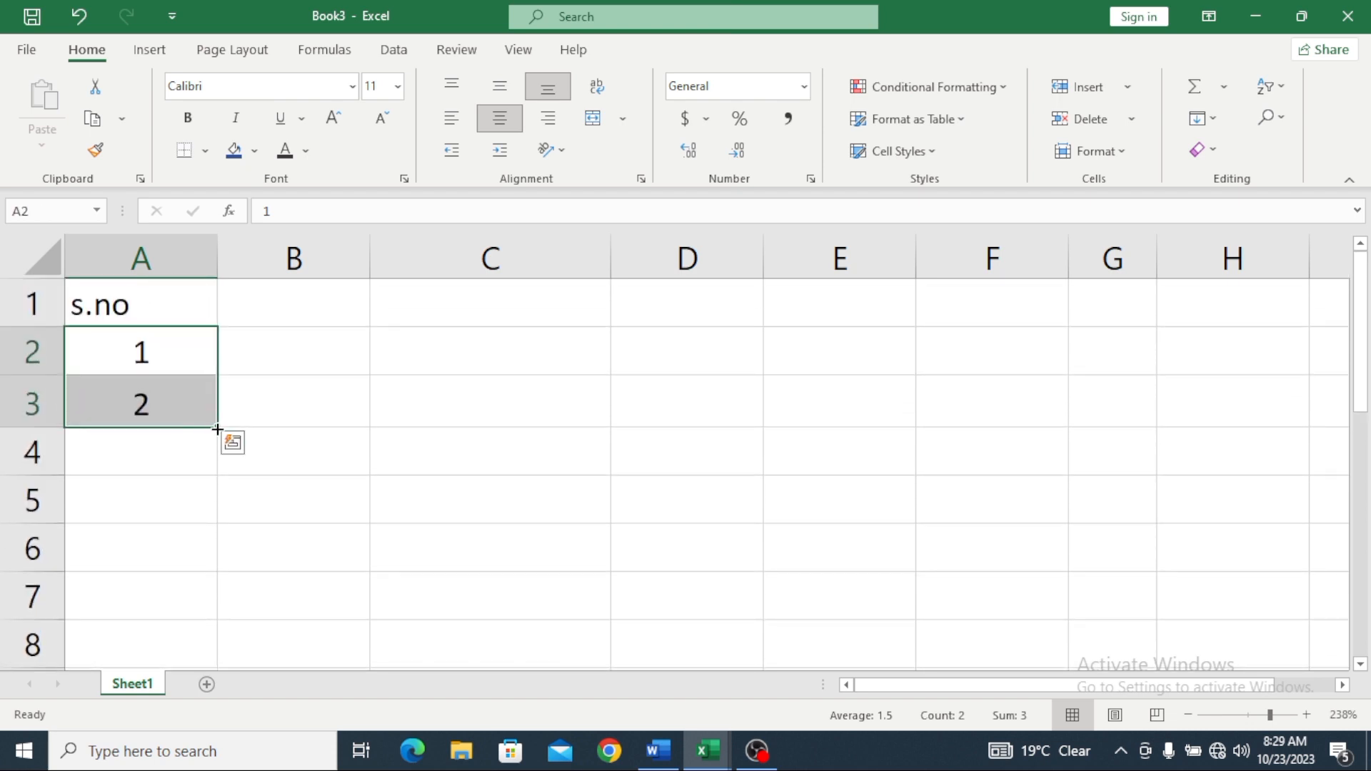
{"action": "left_click_drag", "start_coordinate": [216, 429], "coordinate": [201, 607]}
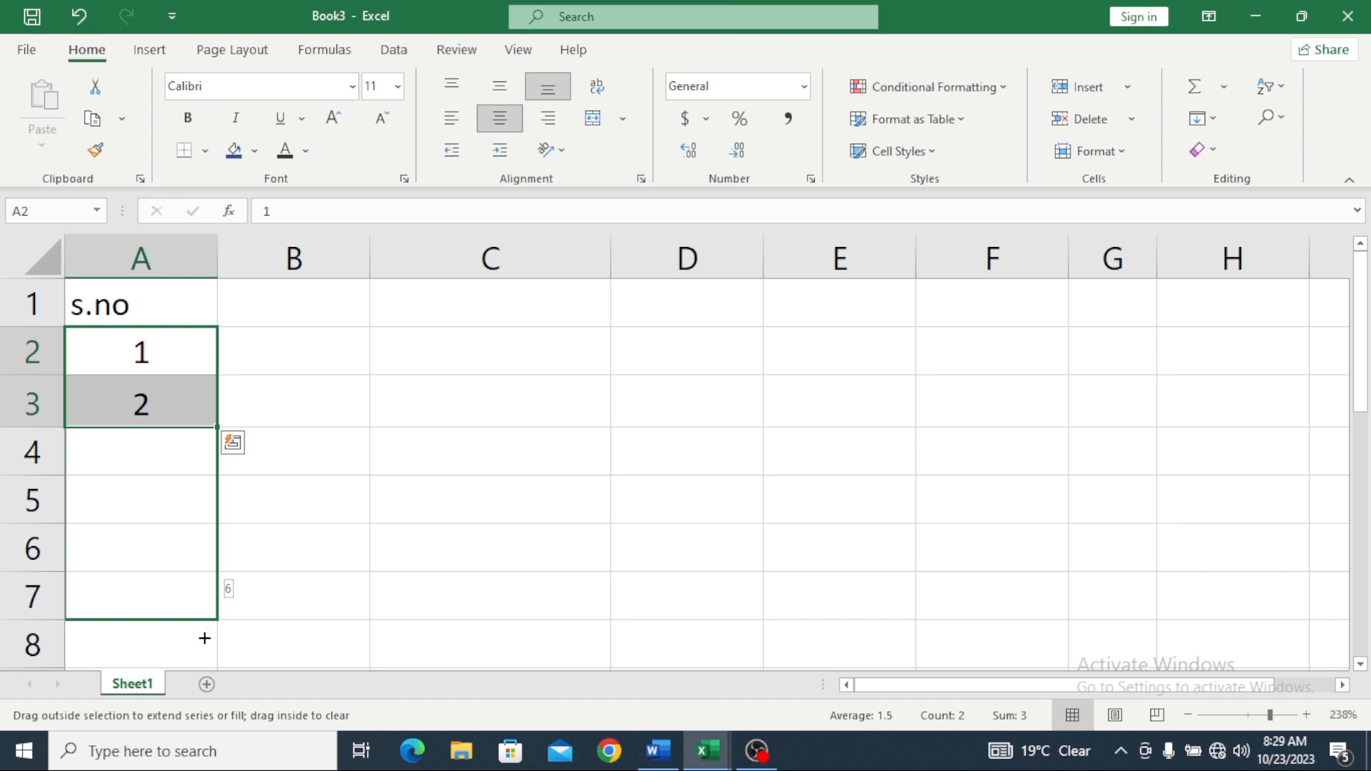
{"action": "left_click_drag", "start_coordinate": [205, 639], "coordinate": [207, 646]}
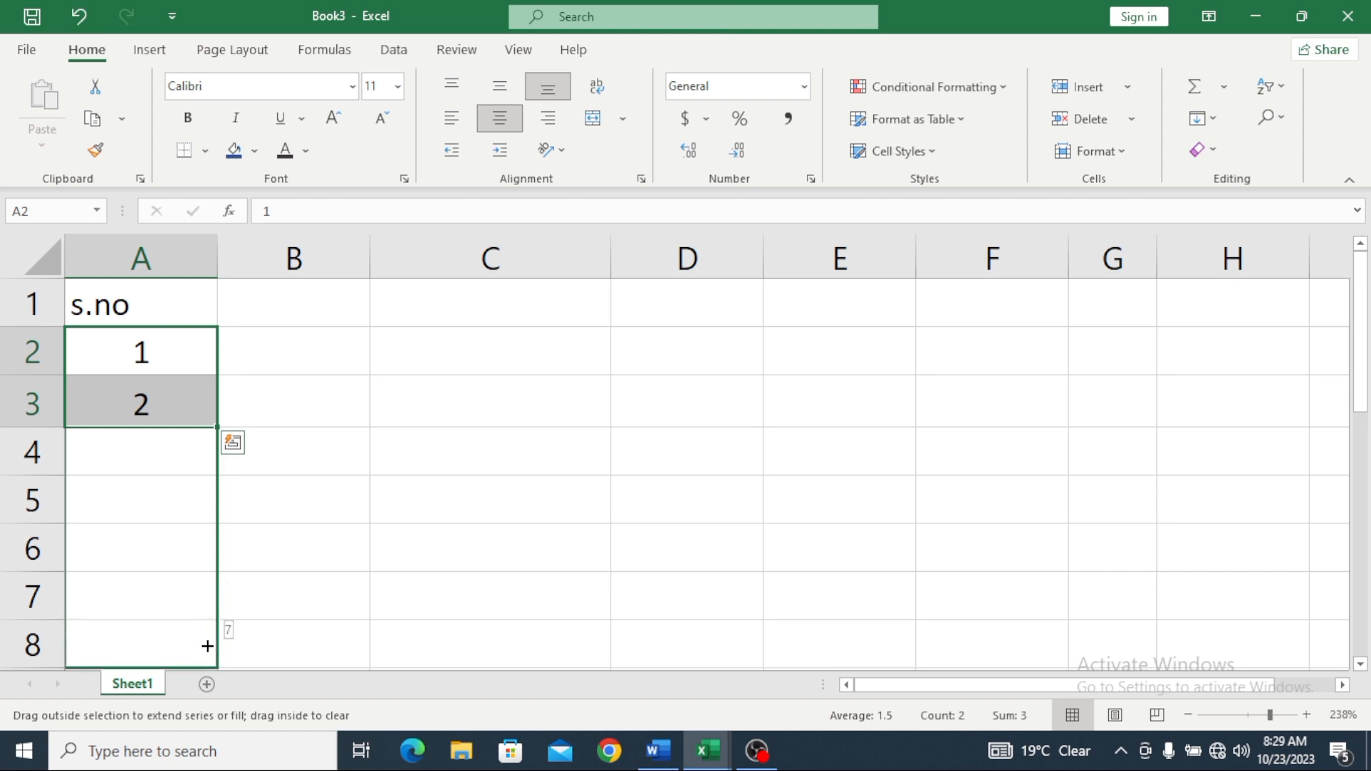
{"action": "left_click_drag", "start_coordinate": [207, 646], "coordinate": [205, 645]}
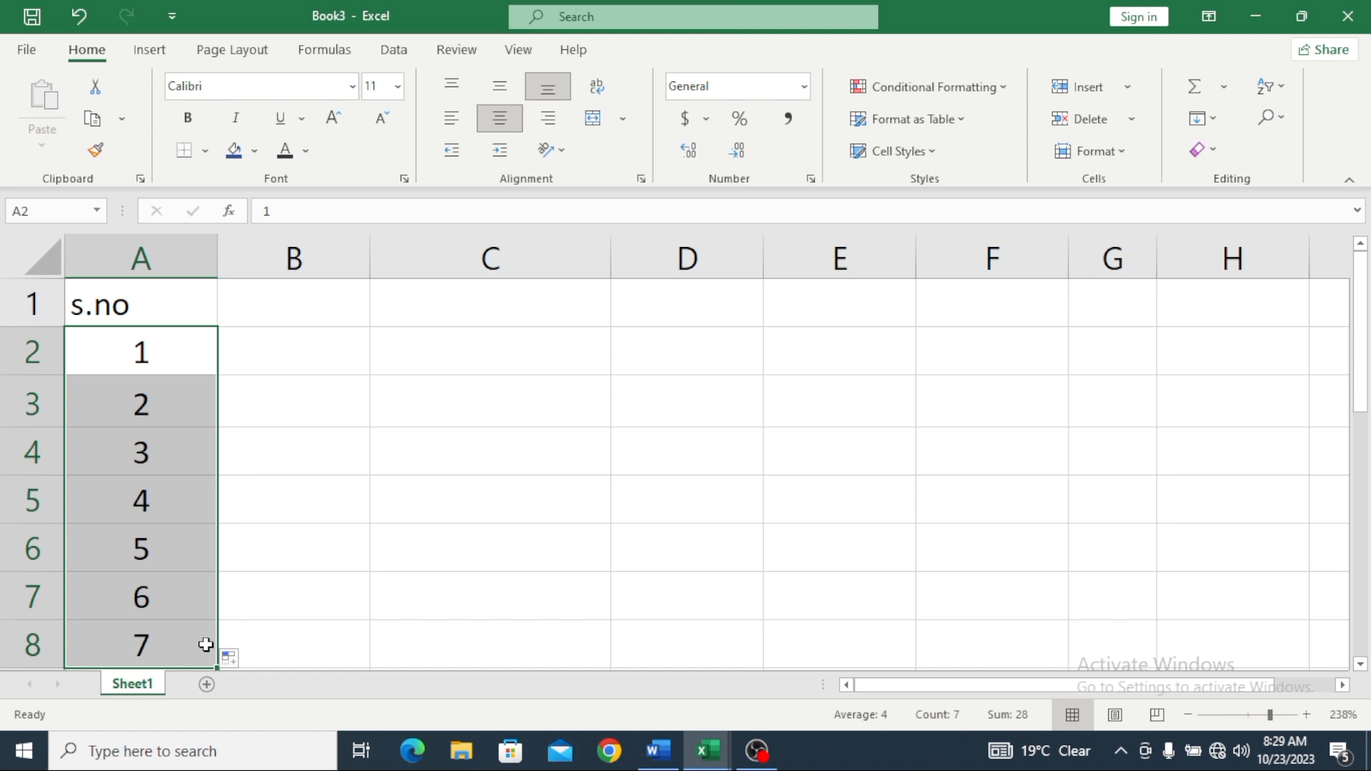
{"action": "scroll", "coordinate": [203, 641], "scroll_direction": "down", "scroll_amount": 1}
{"action": "scroll", "coordinate": [203, 642], "scroll_direction": "up", "scroll_amount": 1}
Step: Enter Faisal in B2 and Sana ullah in C2, filling both down to row 8
{"action": "left_click", "coordinate": [262, 358]}
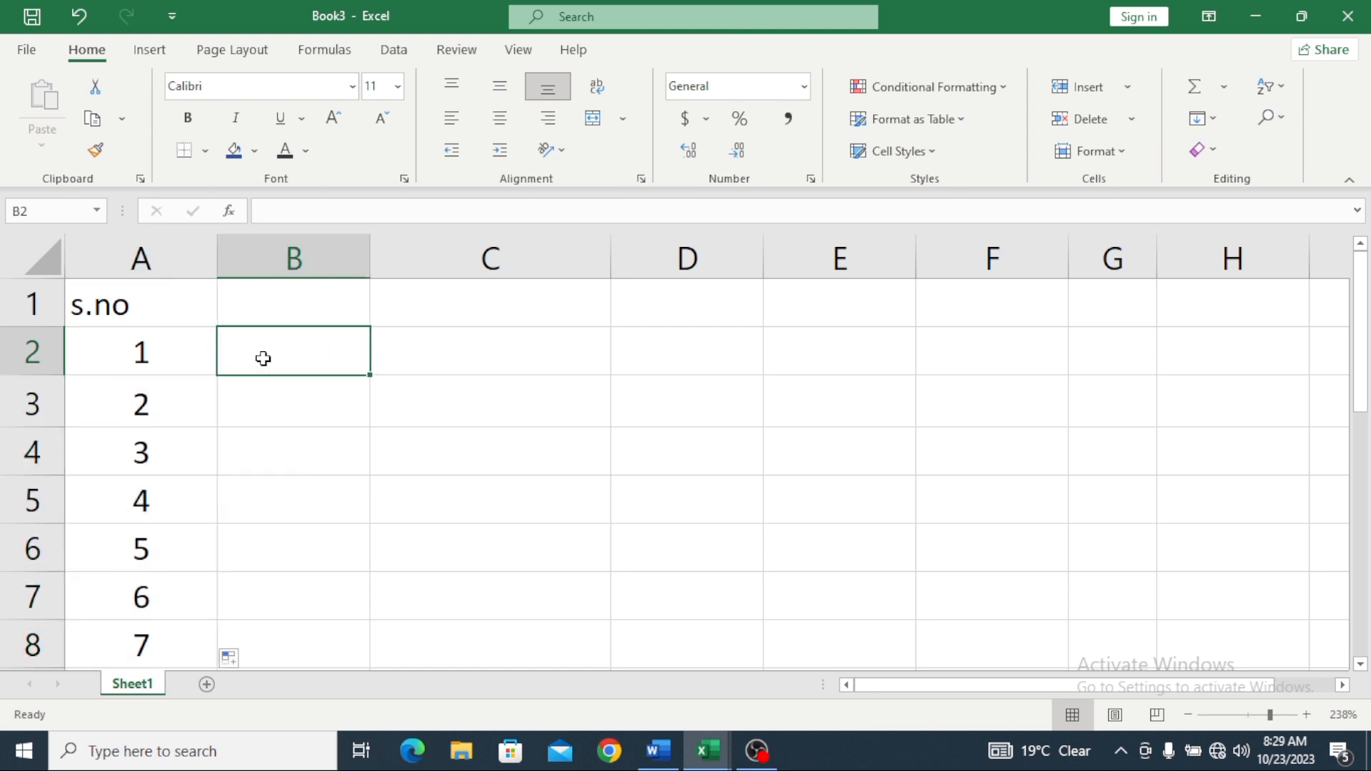
{"action": "type", "text": "Fai"}
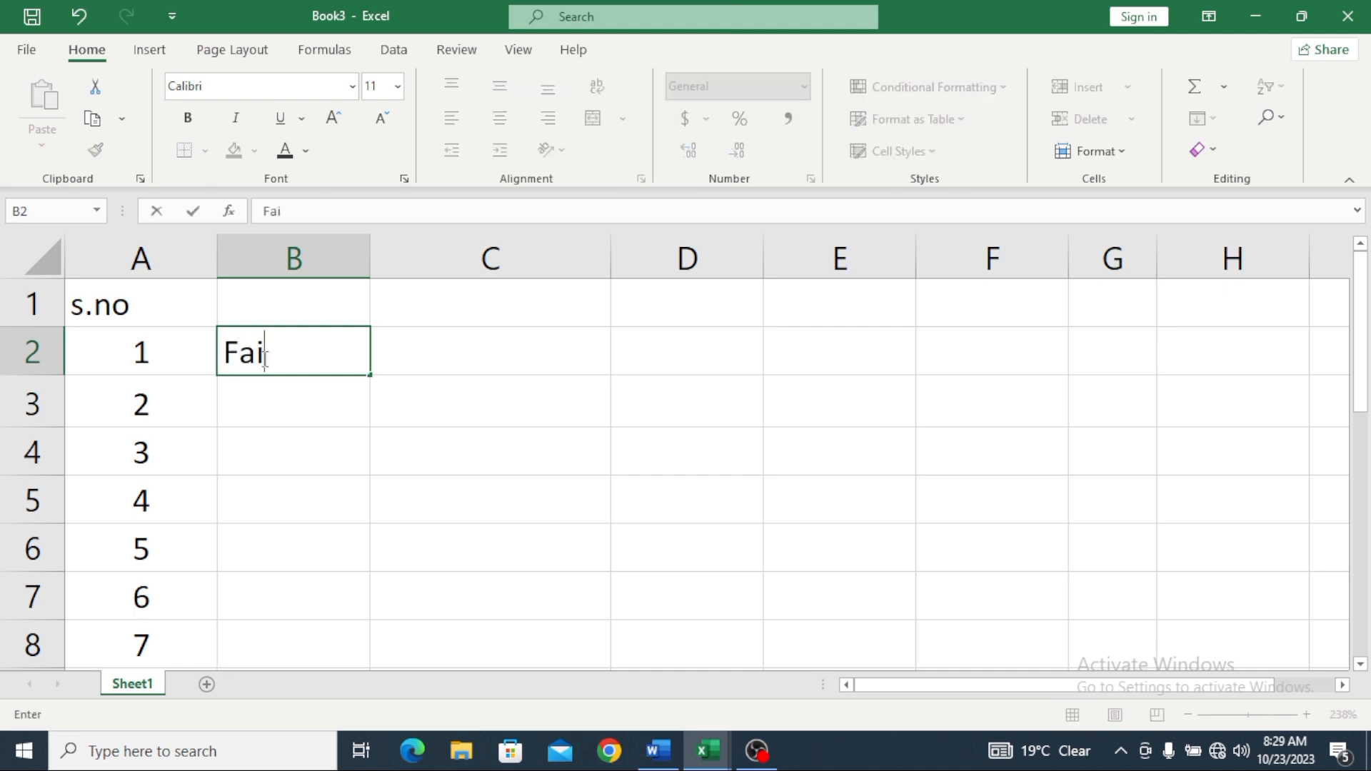
{"action": "type", "text": "sal"}
{"action": "left_click_drag", "start_coordinate": [371, 375], "coordinate": [335, 649]}
{"action": "left_click", "coordinate": [480, 349]}
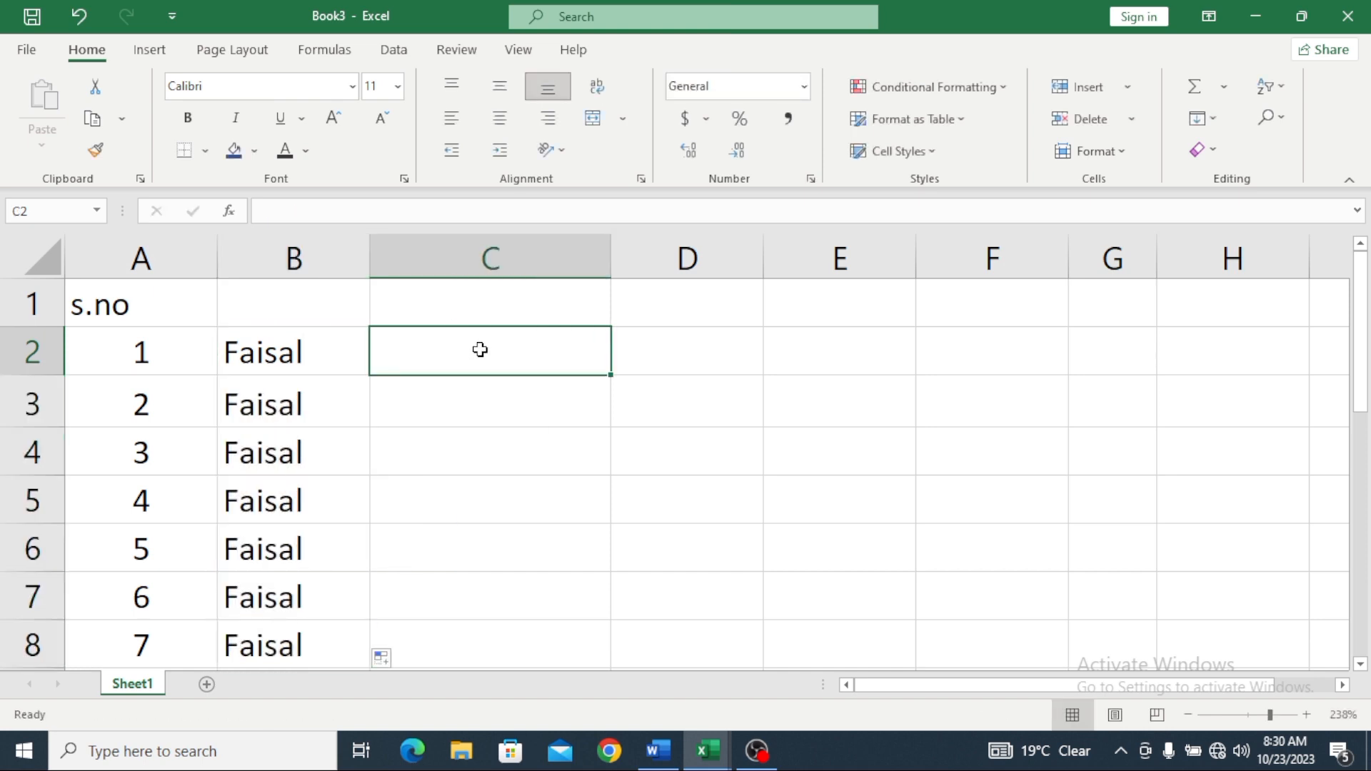
{"action": "type", "text": "SAna"}
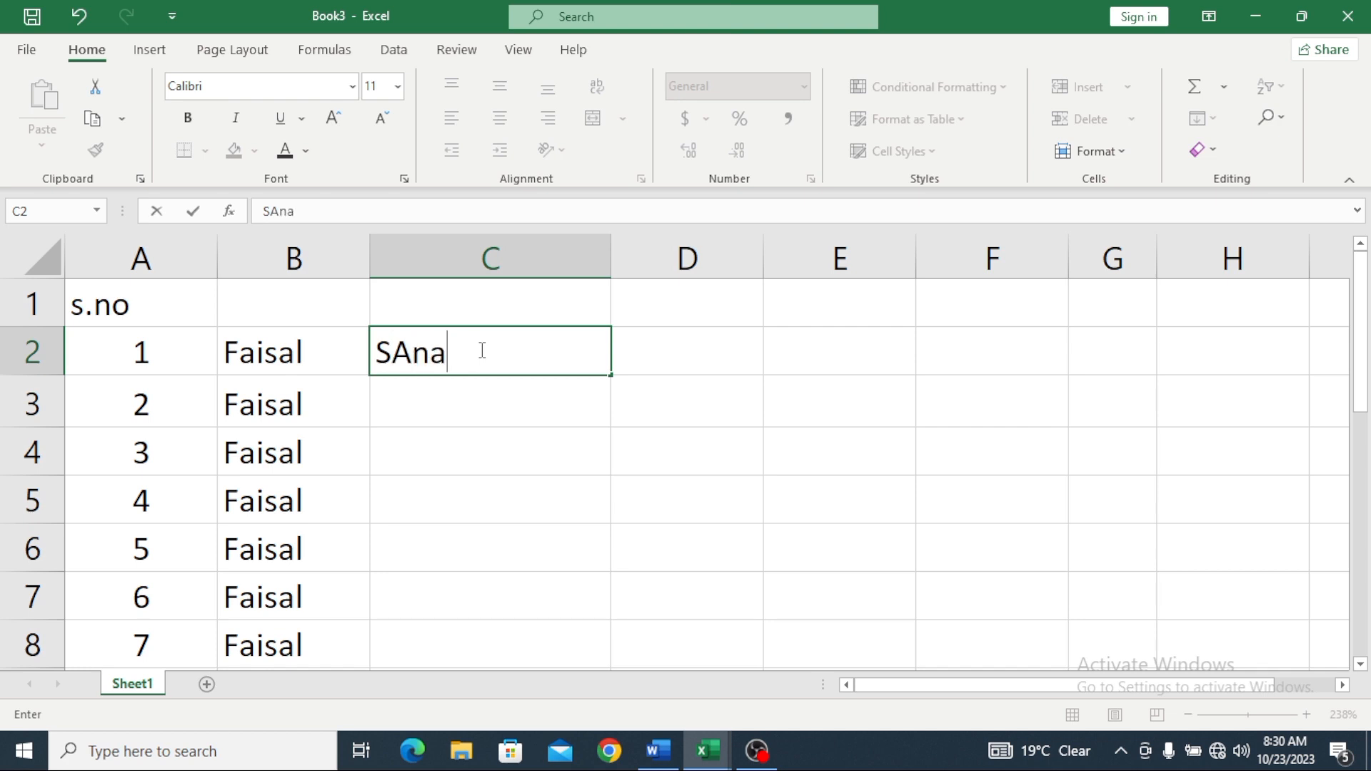
{"action": "key", "text": "BackSpace"}
{"action": "key", "text": "BackSpace"}
{"action": "key", "text": "BackSpace"}
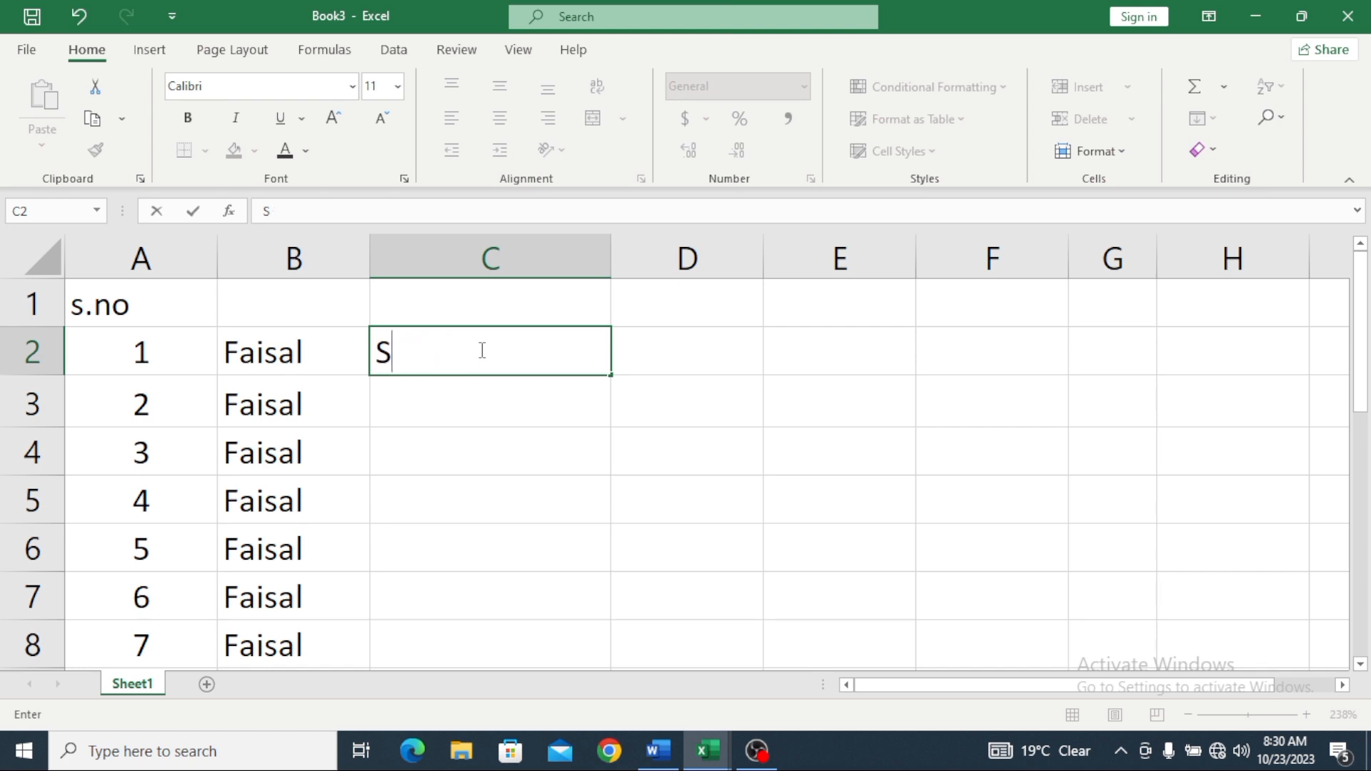
{"action": "type", "text": "ana "}
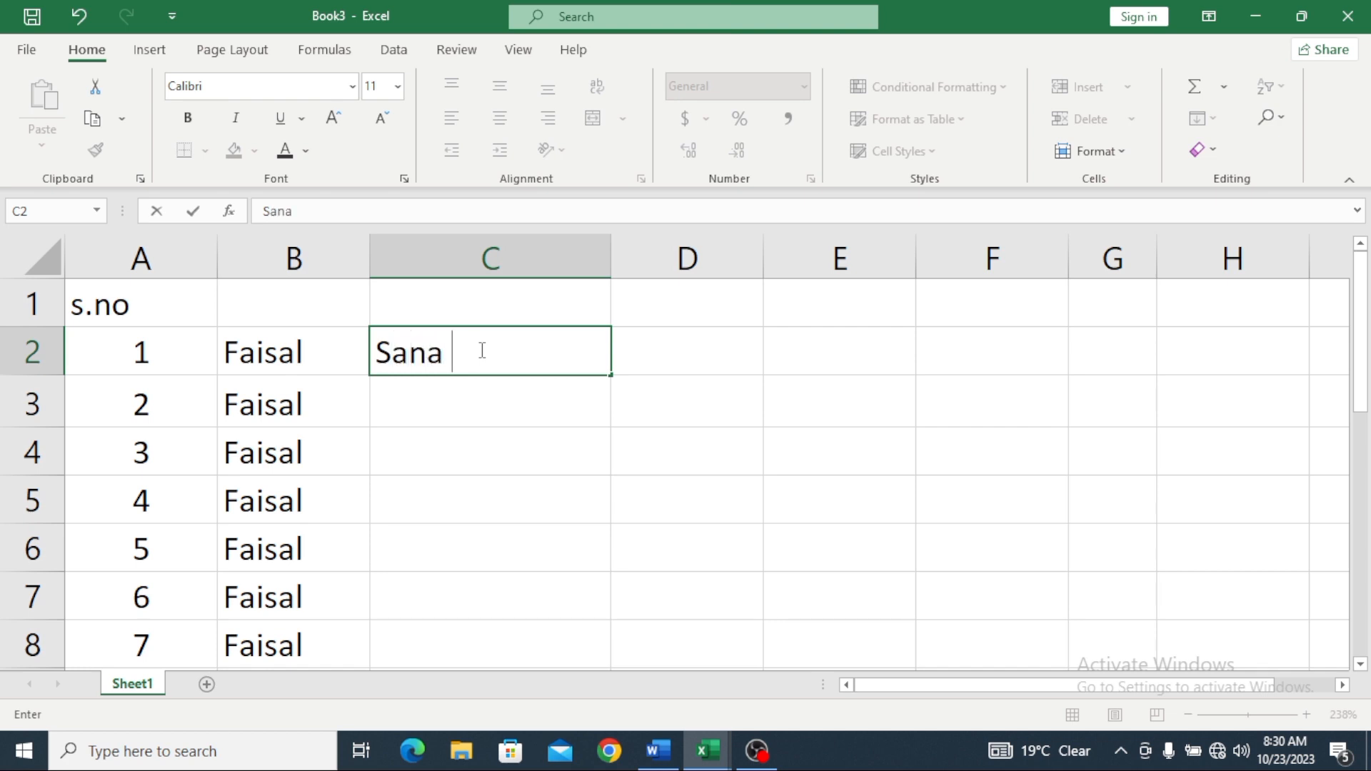
{"action": "type", "text": "ullah"}
{"action": "left_click_drag", "start_coordinate": [613, 375], "coordinate": [609, 652]}
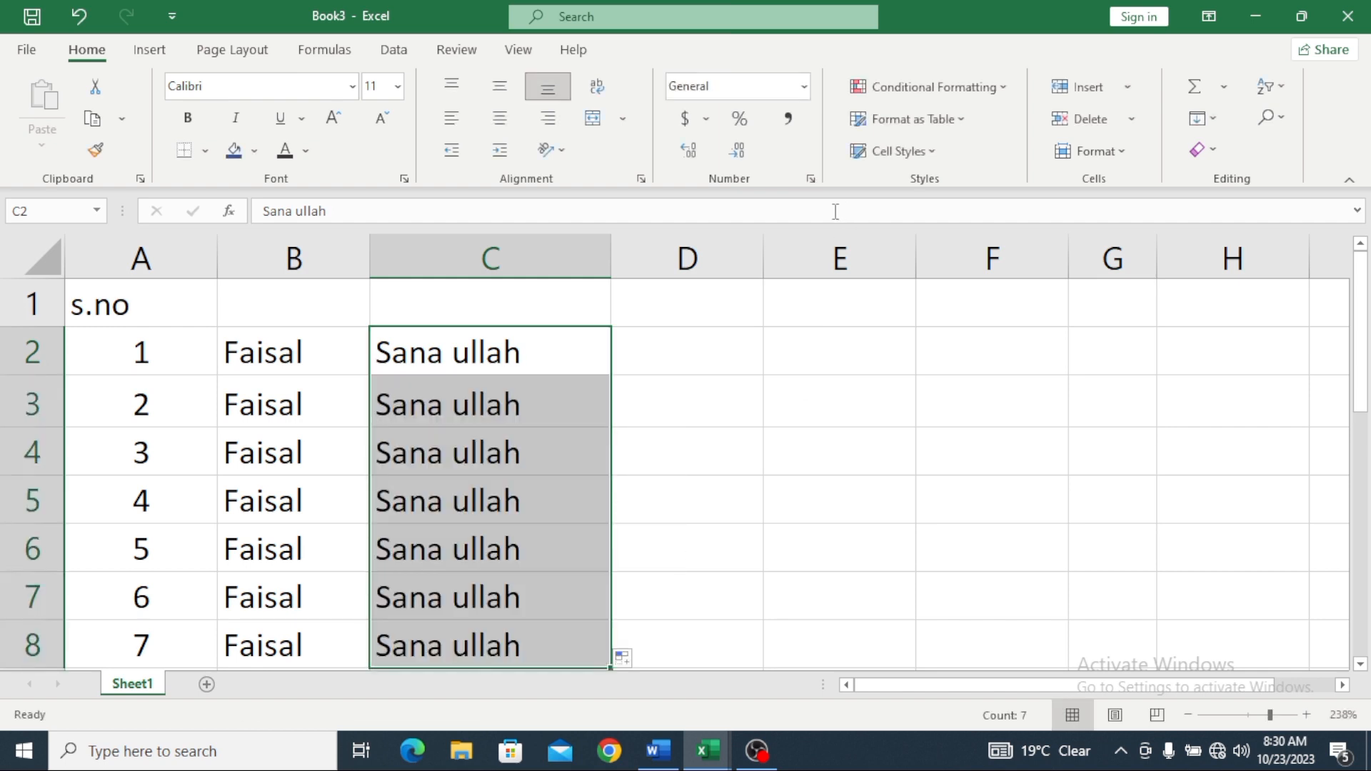
Step: Enter bs in D2 and 2023 in E2, filling both down the column
{"action": "left_click", "coordinate": [688, 347]}
{"action": "type", "text": "b"}
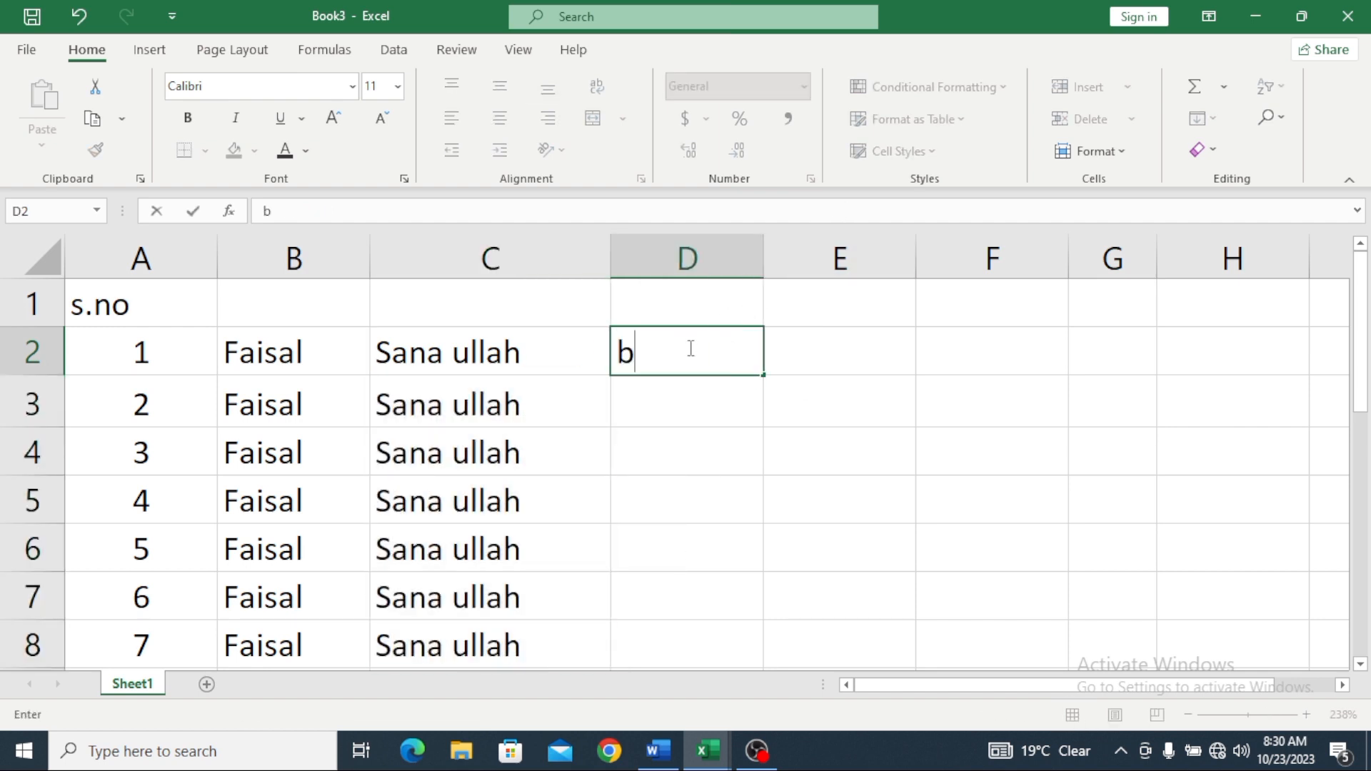
{"action": "type", "text": "s"}
{"action": "key", "text": "F2"}
{"action": "left_click_drag", "start_coordinate": [736, 463], "coordinate": [703, 664]}
{"action": "scroll", "coordinate": [775, 470], "scroll_direction": "up", "scroll_amount": 2}
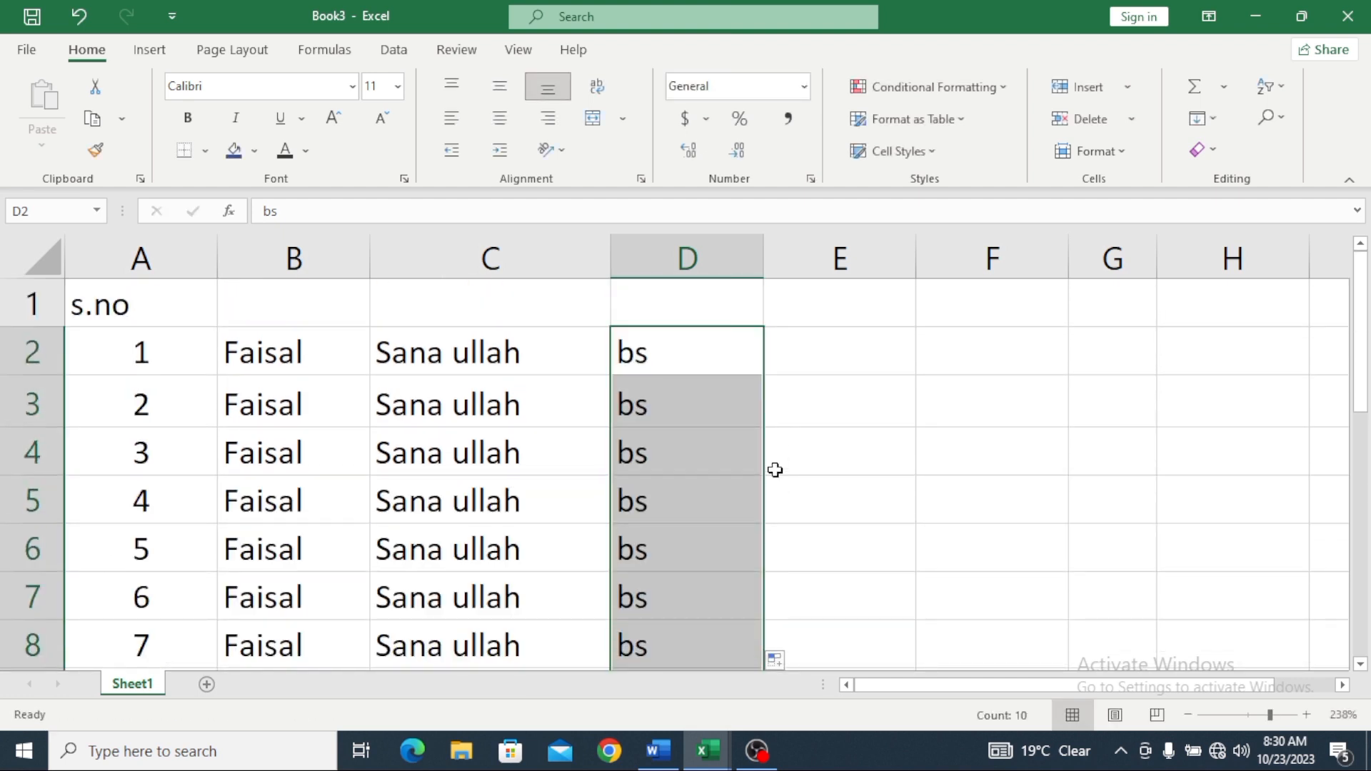
{"action": "left_click", "coordinate": [867, 339]}
{"action": "type", "text": "2"}
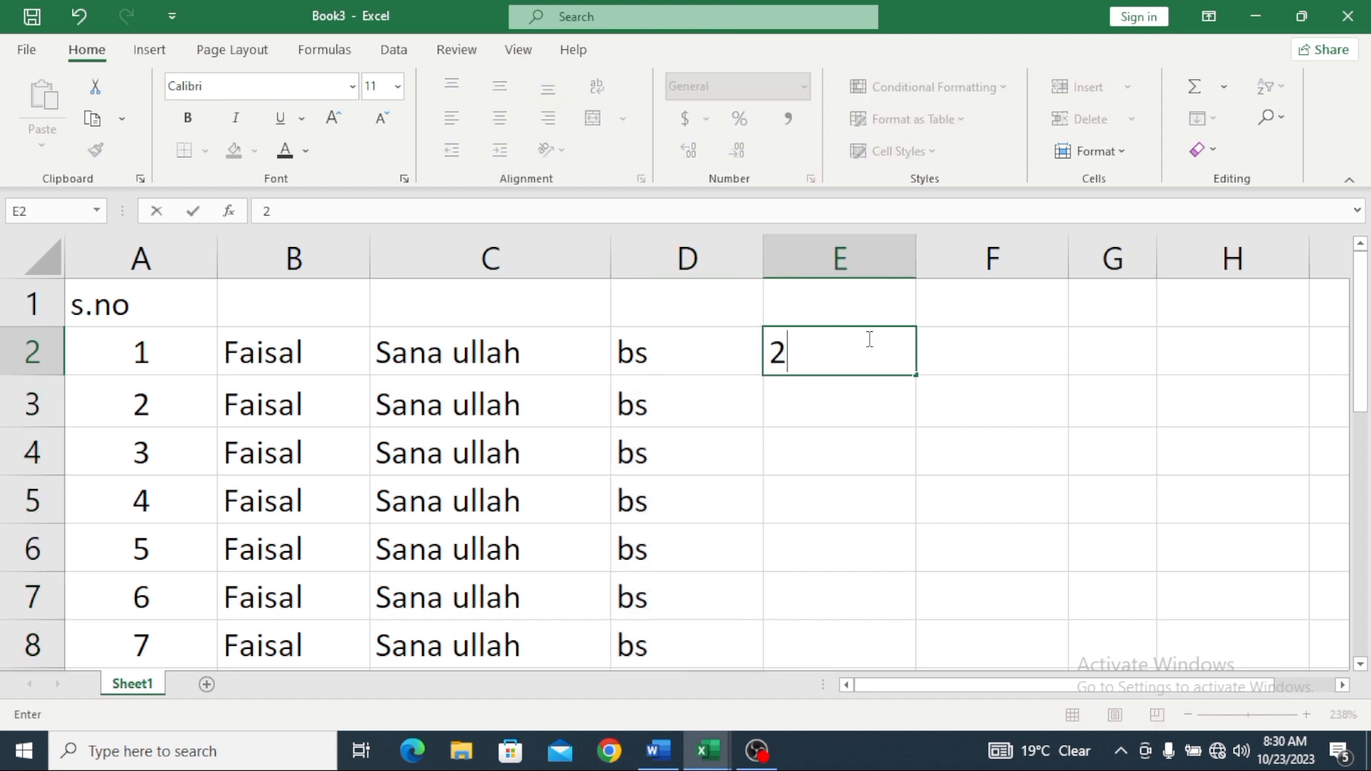
{"action": "type", "text": "023"}
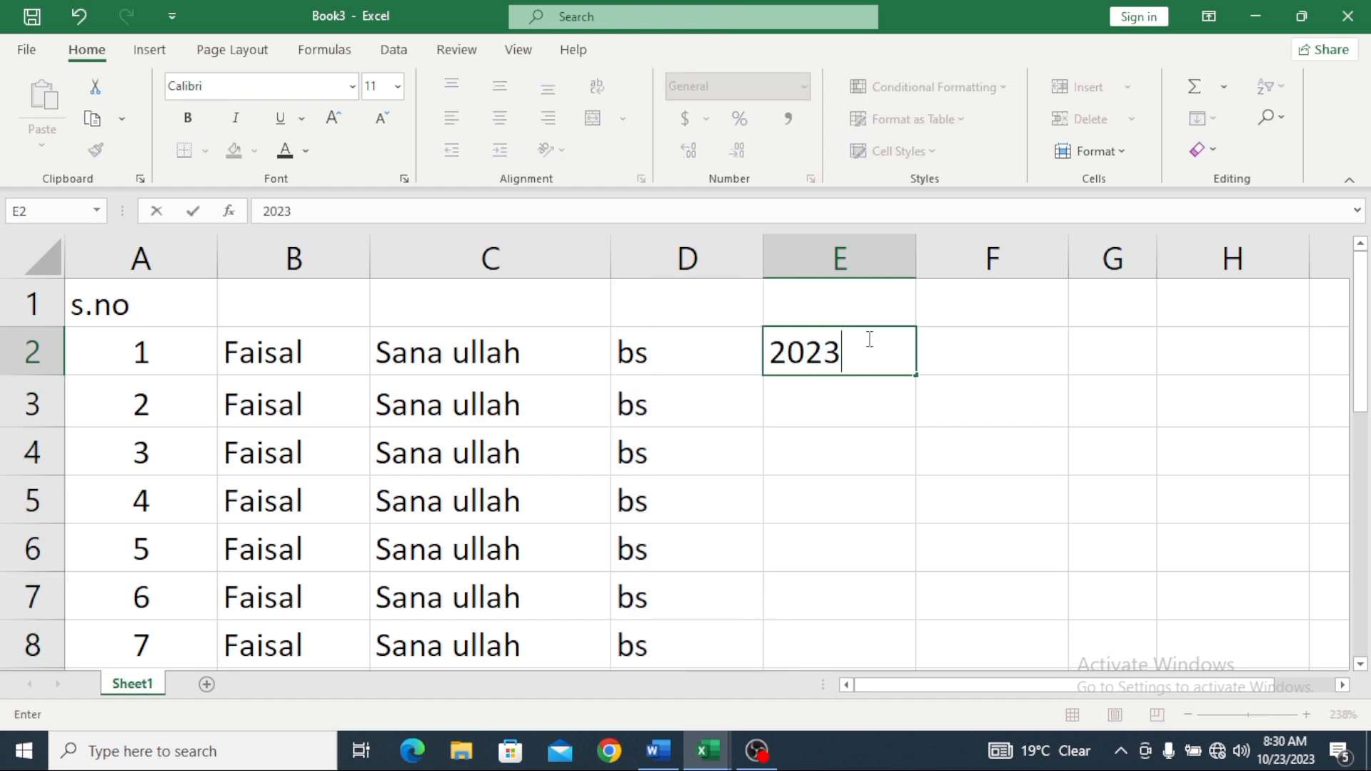
{"action": "left_click_drag", "start_coordinate": [917, 374], "coordinate": [866, 675]}
{"action": "scroll", "coordinate": [868, 539], "scroll_direction": "up", "scroll_amount": 2}
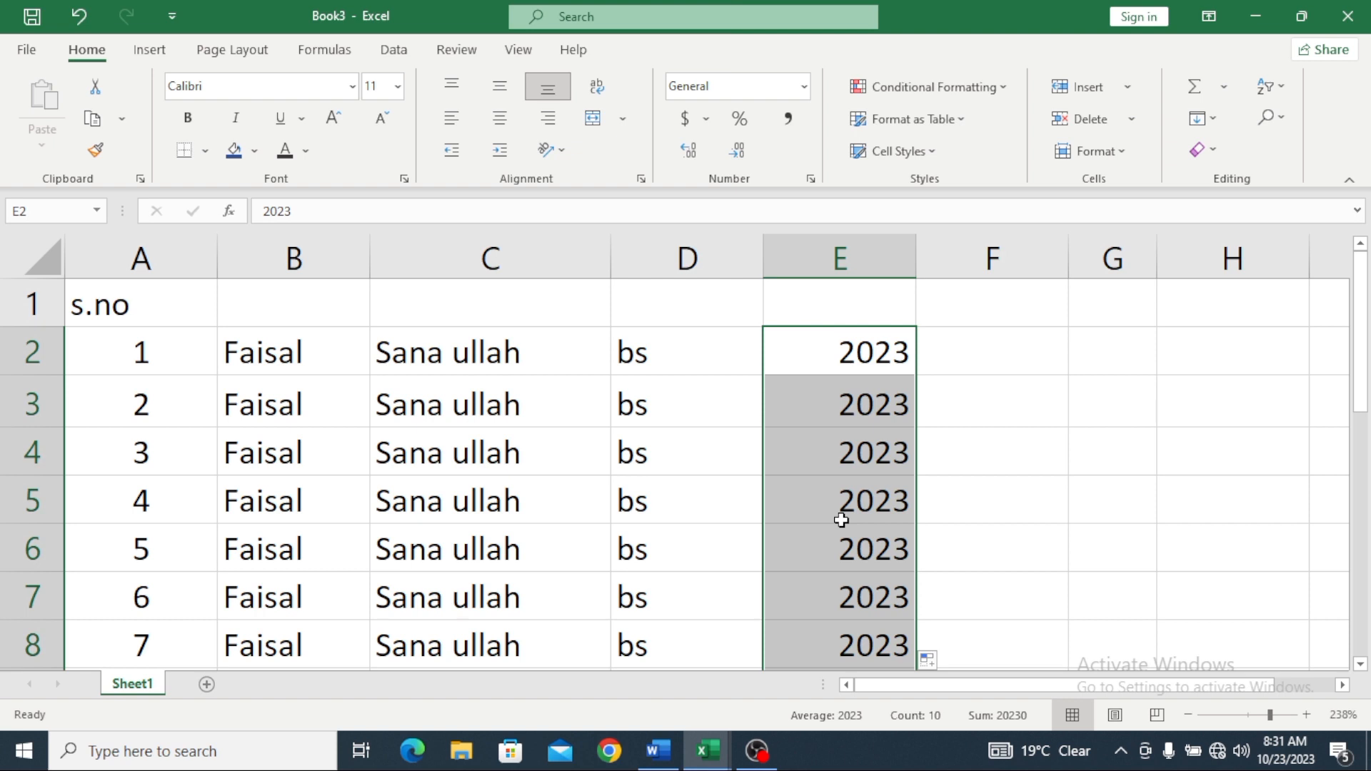
{"action": "scroll", "coordinate": [898, 493], "scroll_direction": "down", "scroll_amount": 3}
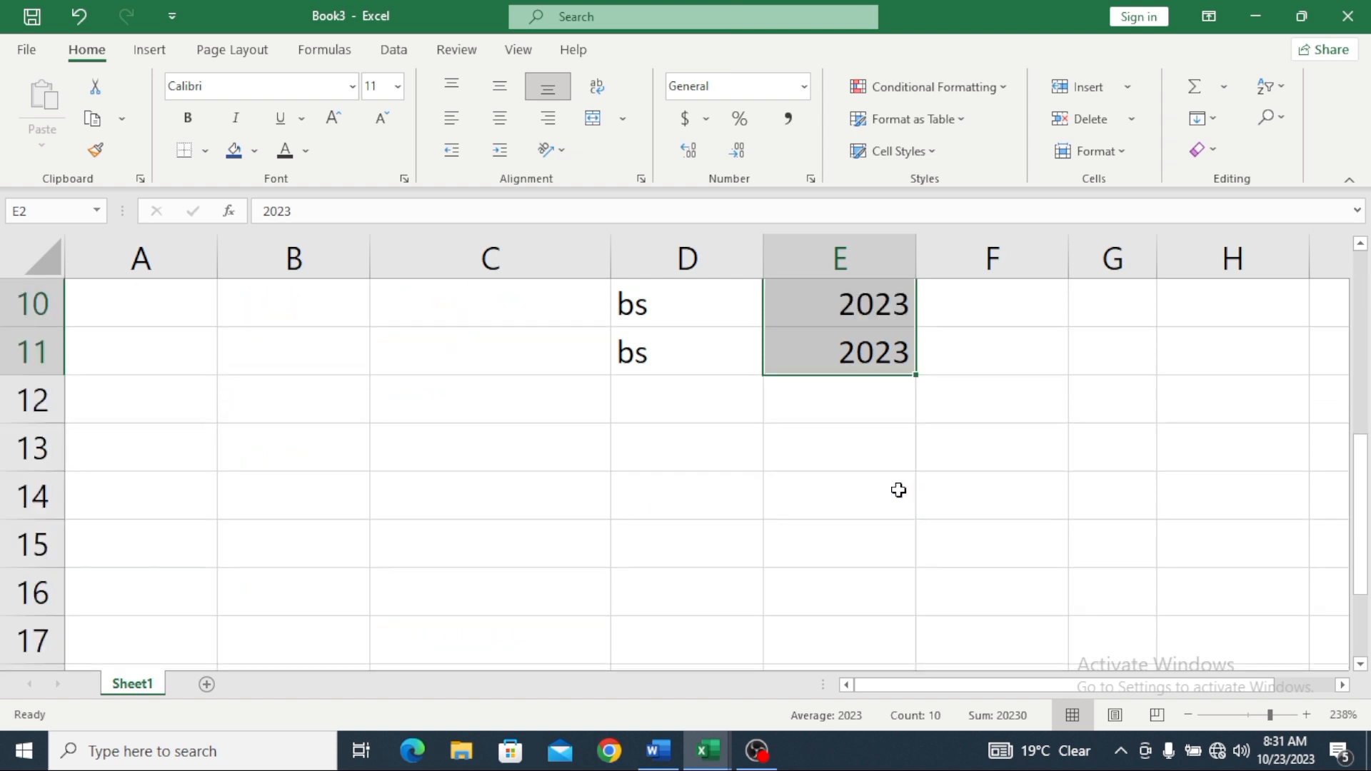
{"action": "scroll", "coordinate": [898, 490], "scroll_direction": "down", "scroll_amount": 1}
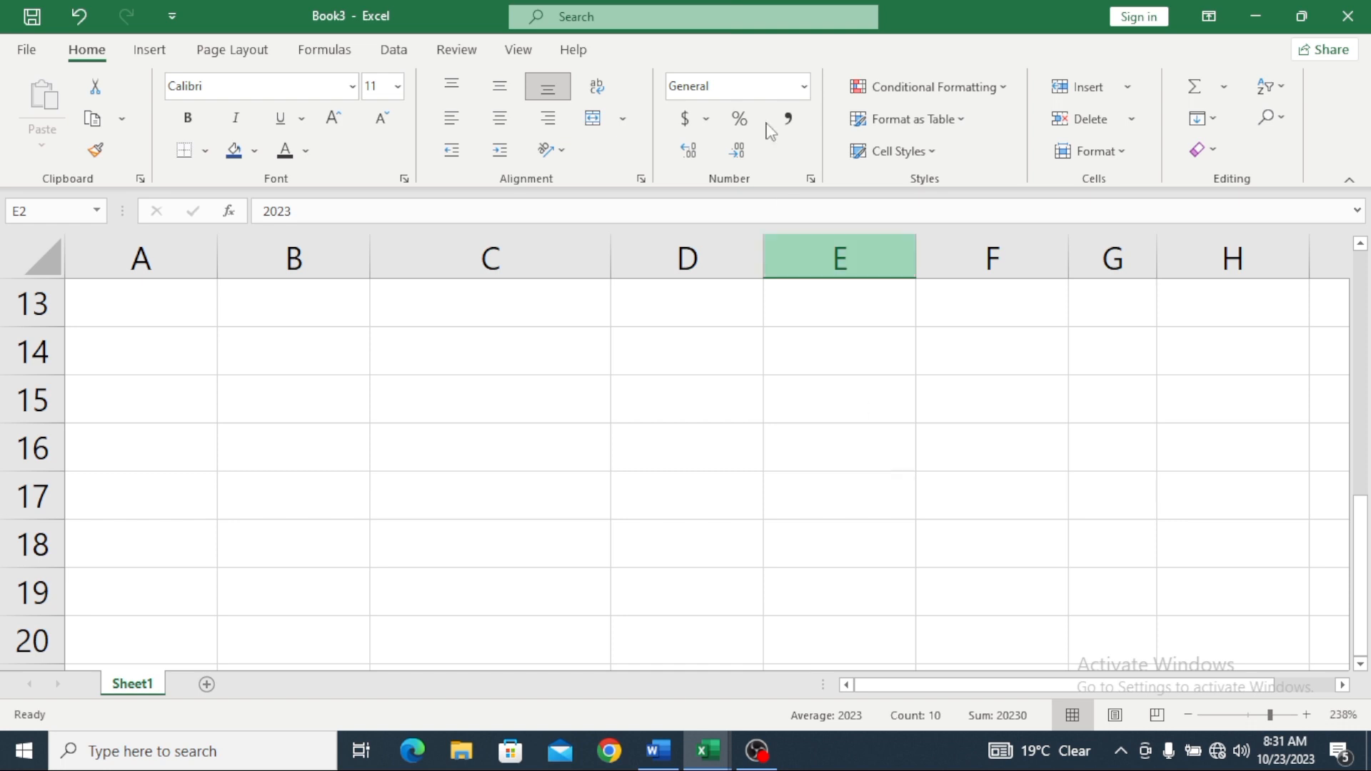
Step: Type the student's Gmail address into C15, removing a mistyped # character
{"action": "left_click", "coordinate": [553, 385]}
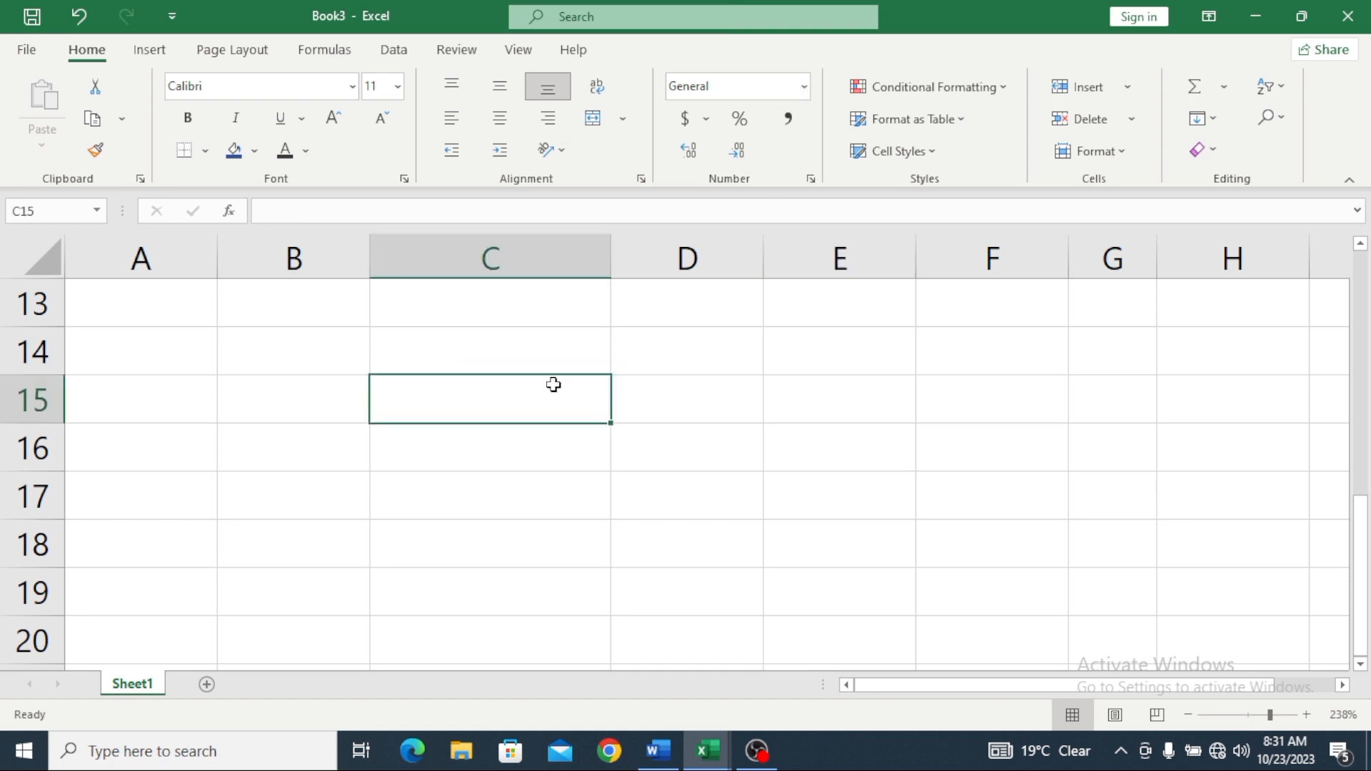
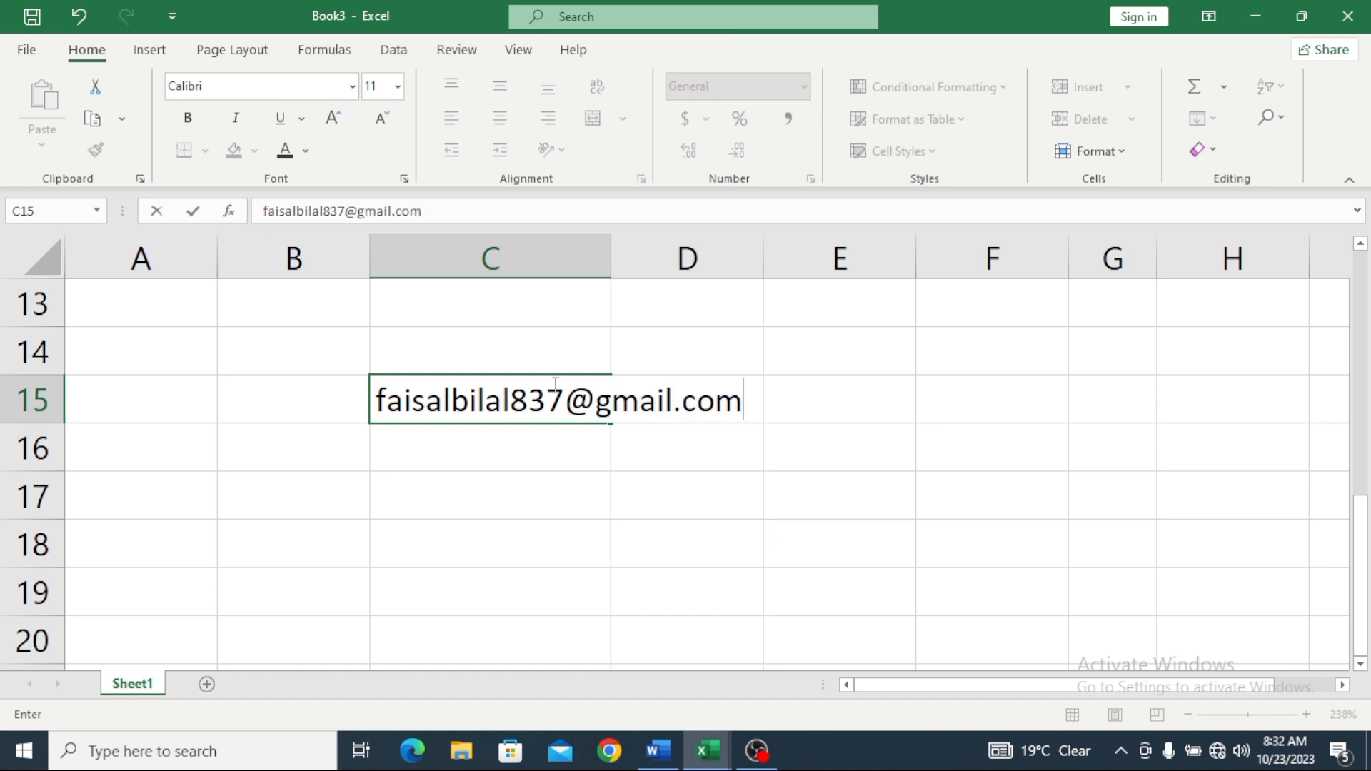
{"action": "left_click", "coordinate": [746, 382]}
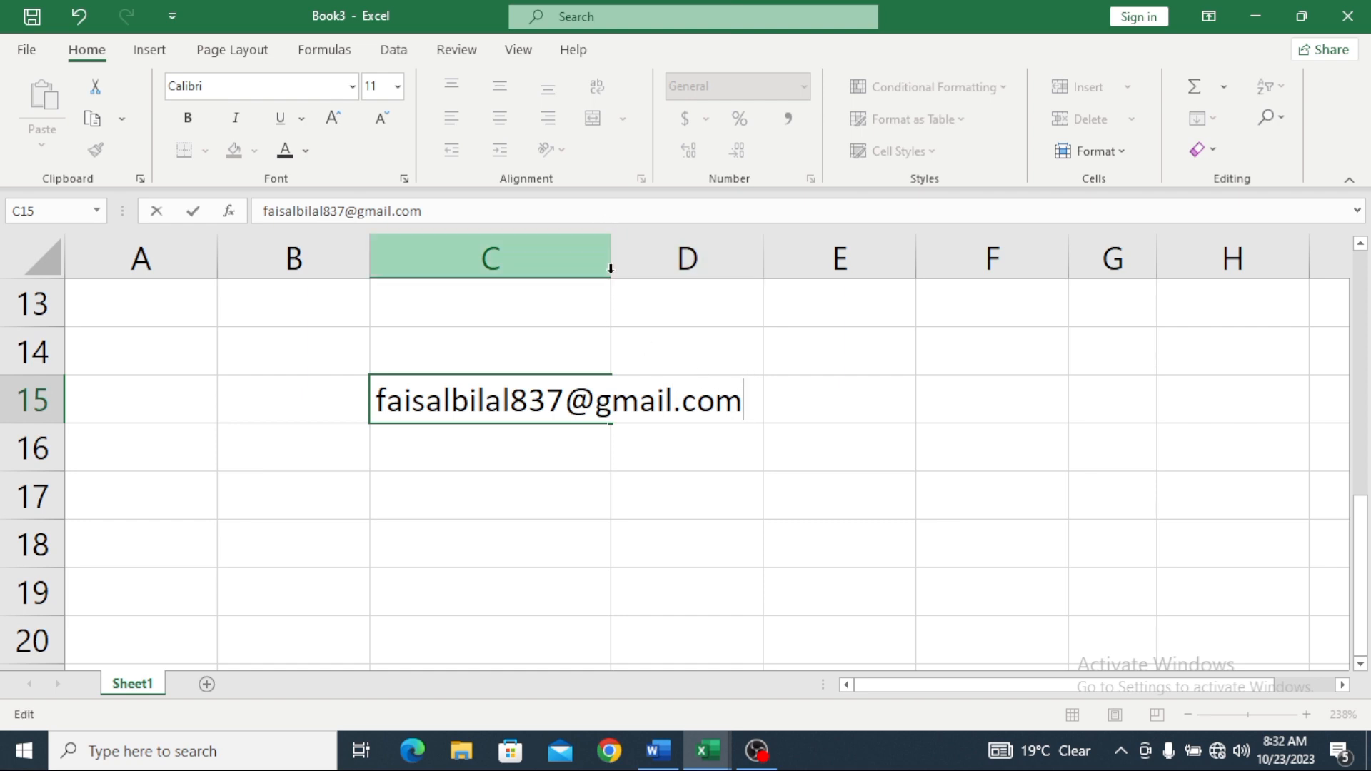
Step: Select C15:D15 and fill the e-mail hyperlink across into E15
{"action": "left_click_drag", "start_coordinate": [609, 265], "coordinate": [661, 291]}
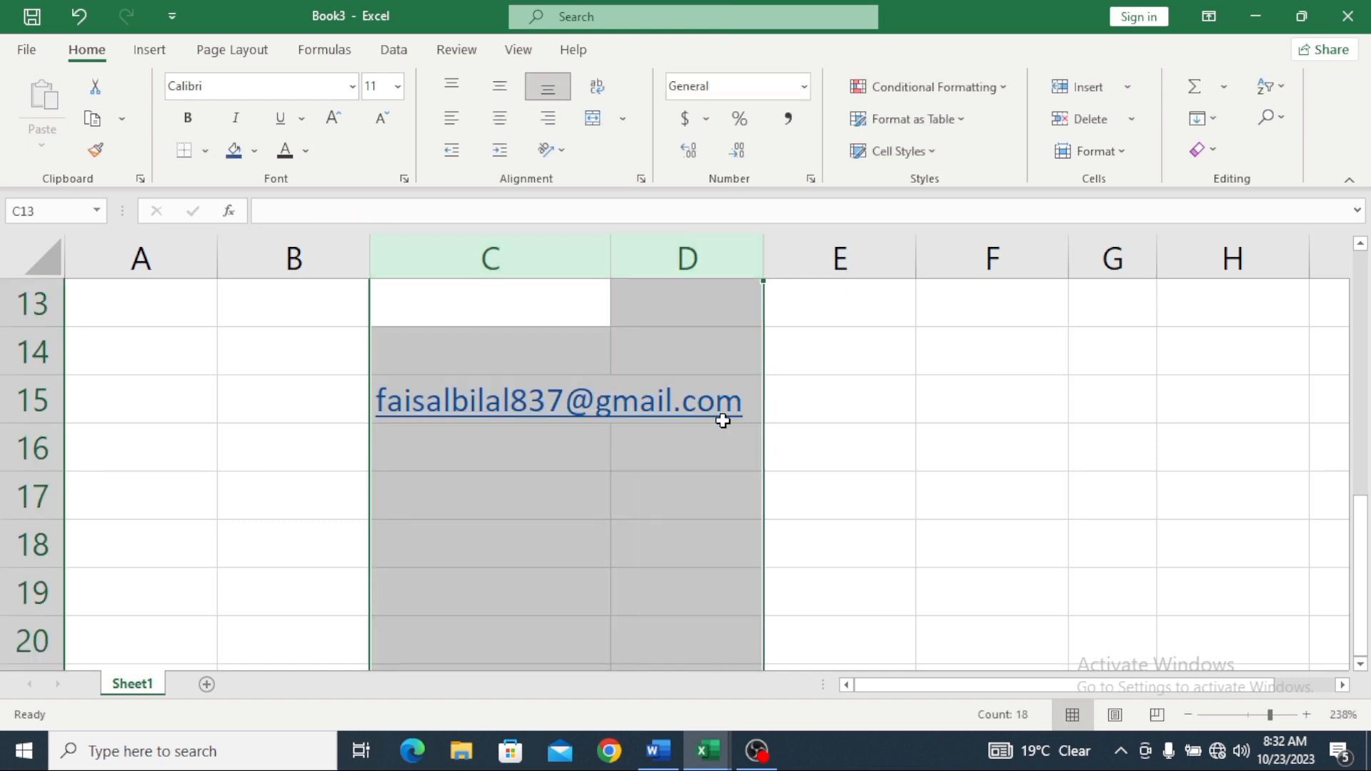
{"action": "left_click", "coordinate": [728, 411]}
{"action": "left_click", "coordinate": [581, 300]}
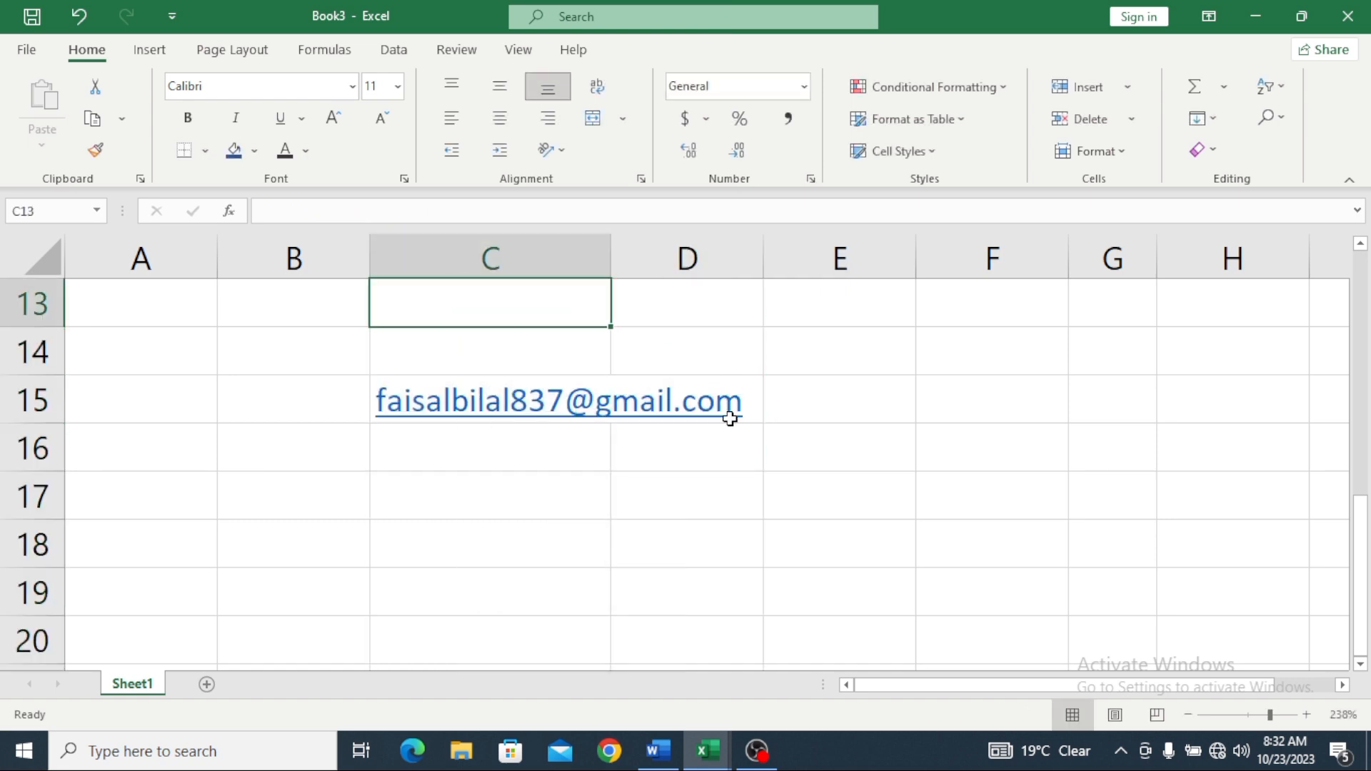
{"action": "left_click_drag", "start_coordinate": [728, 413], "coordinate": [566, 398]}
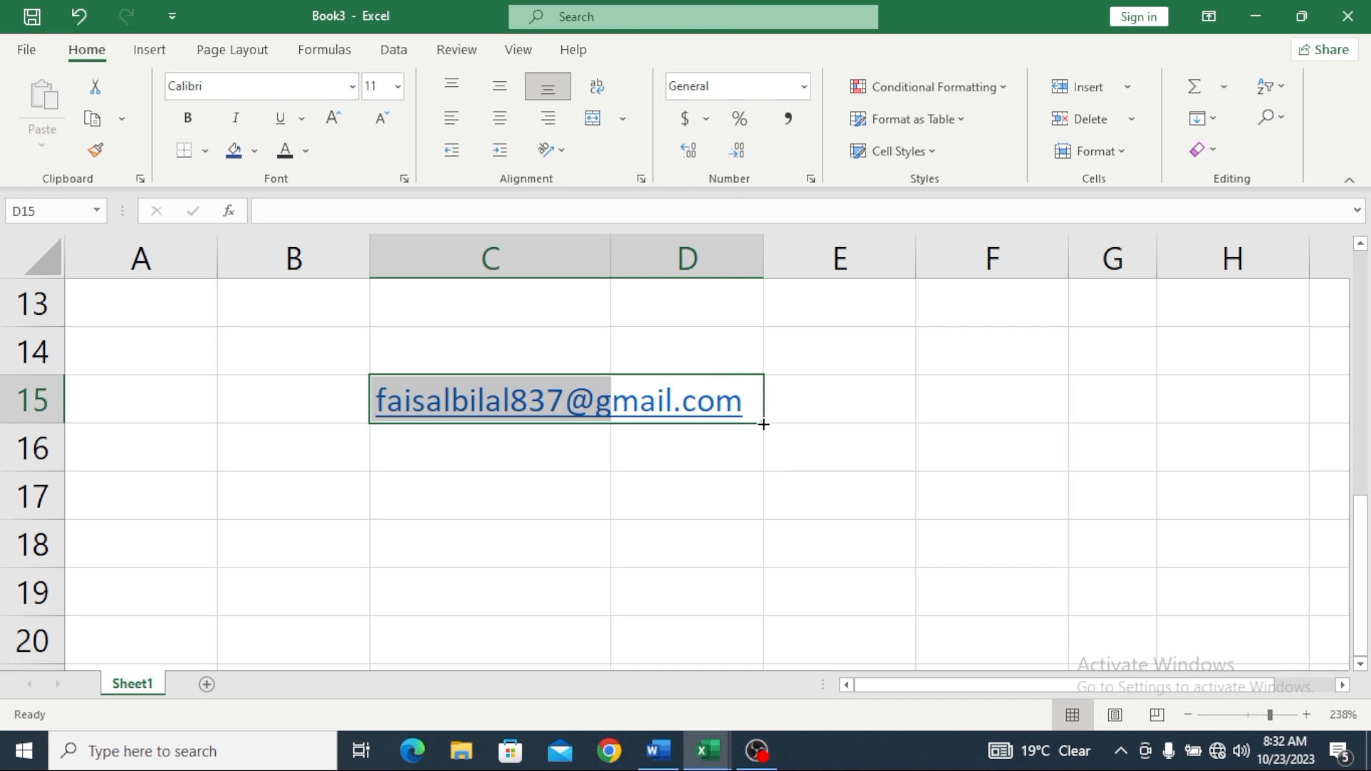
{"action": "left_click_drag", "start_coordinate": [763, 424], "coordinate": [855, 469]}
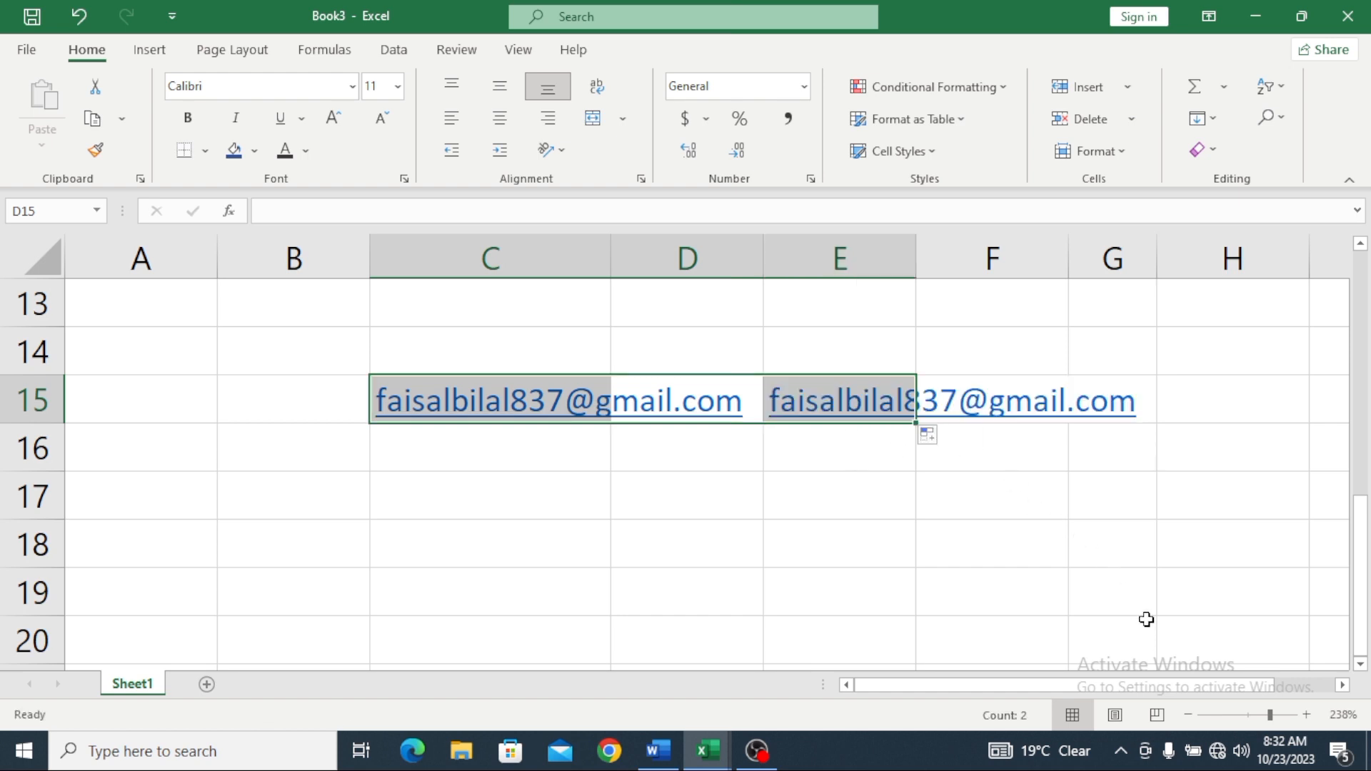
Step: Zoom the sheet to about 292% and bring the screen recorder to the front
{"action": "left_click_drag", "start_coordinate": [1270, 714], "coordinate": [1285, 716]}
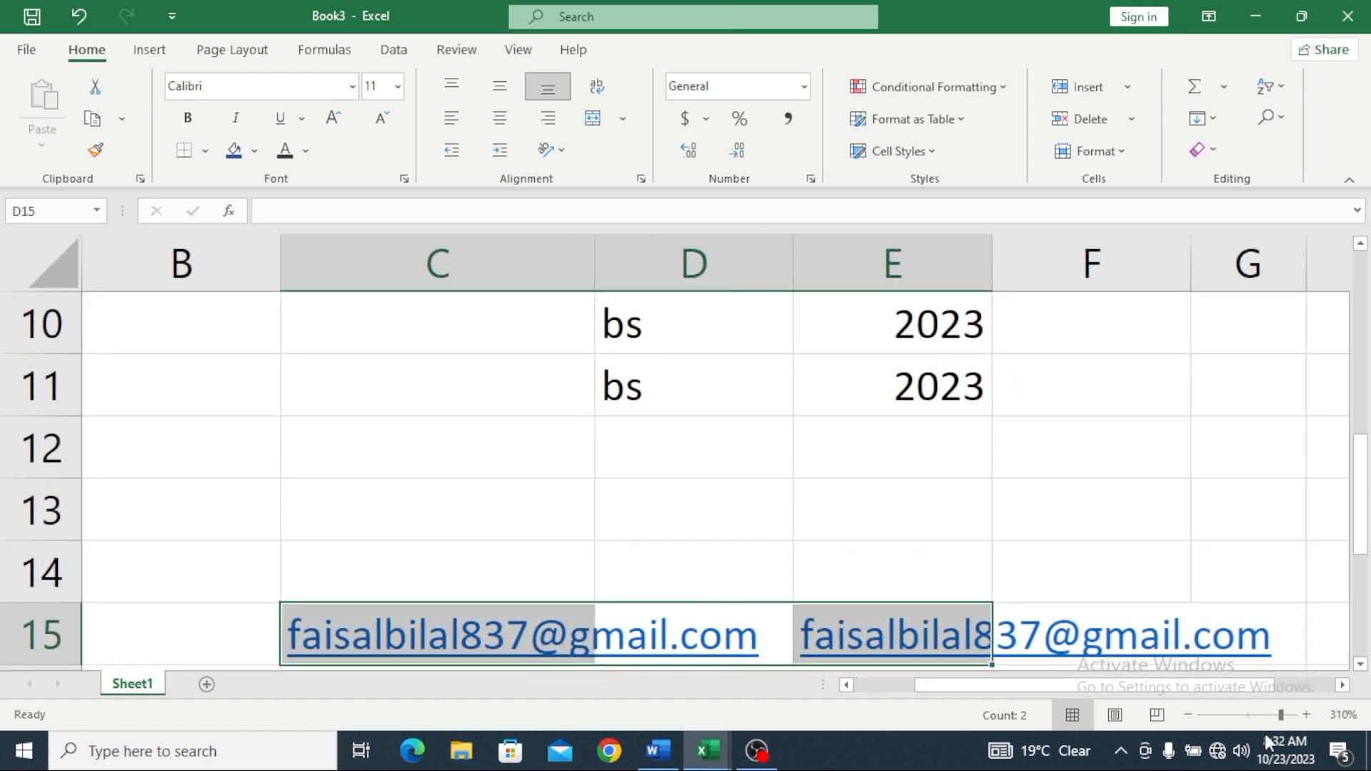
{"action": "left_click_drag", "start_coordinate": [1281, 716], "coordinate": [1278, 716]}
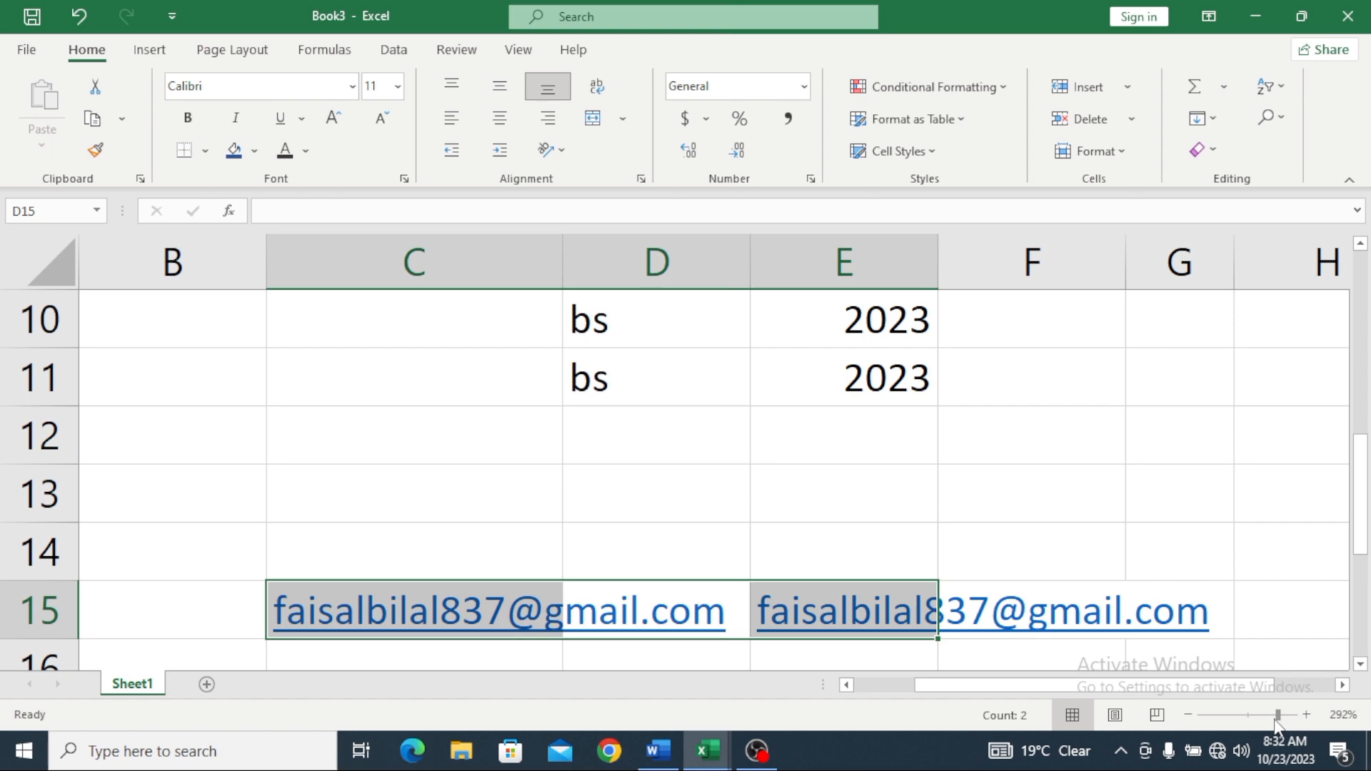
{"action": "mouse_move", "coordinate": [772, 766]}
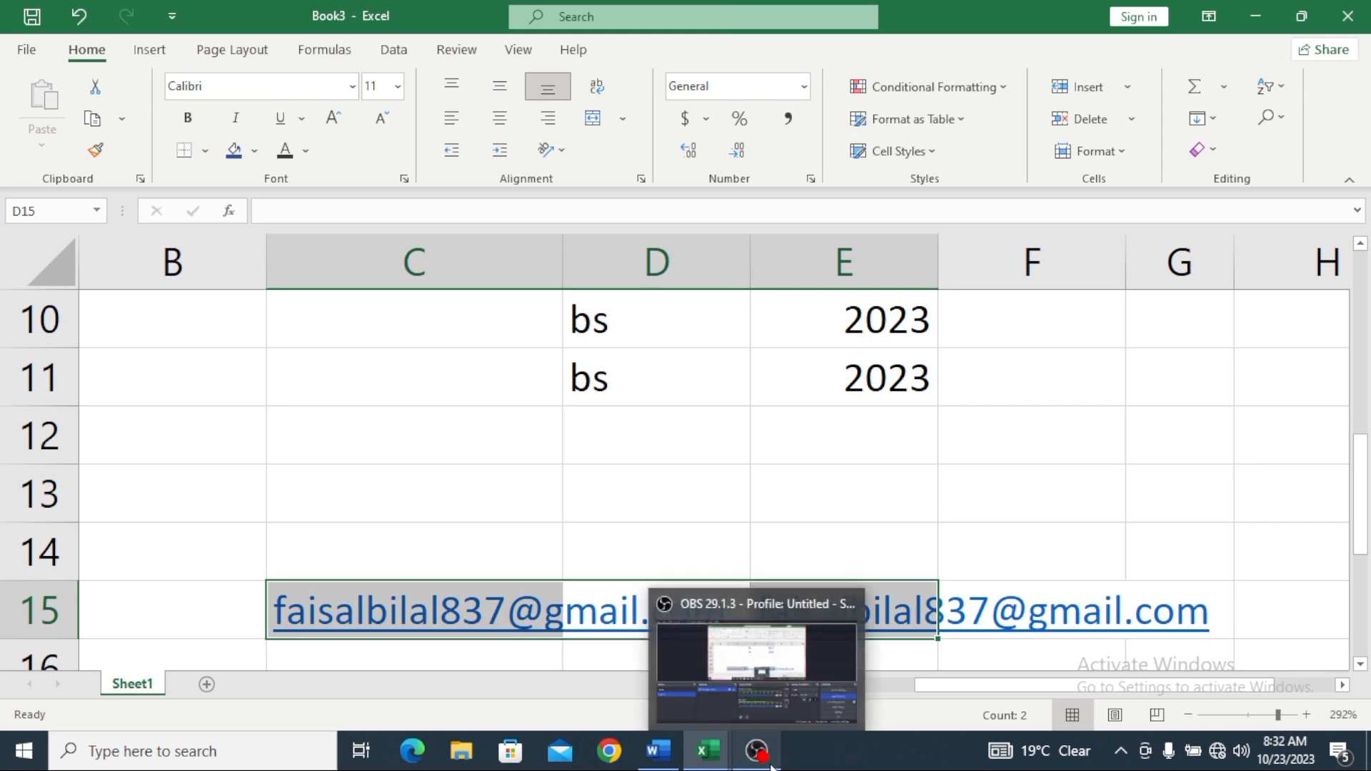
{"action": "left_click", "coordinate": [796, 691]}
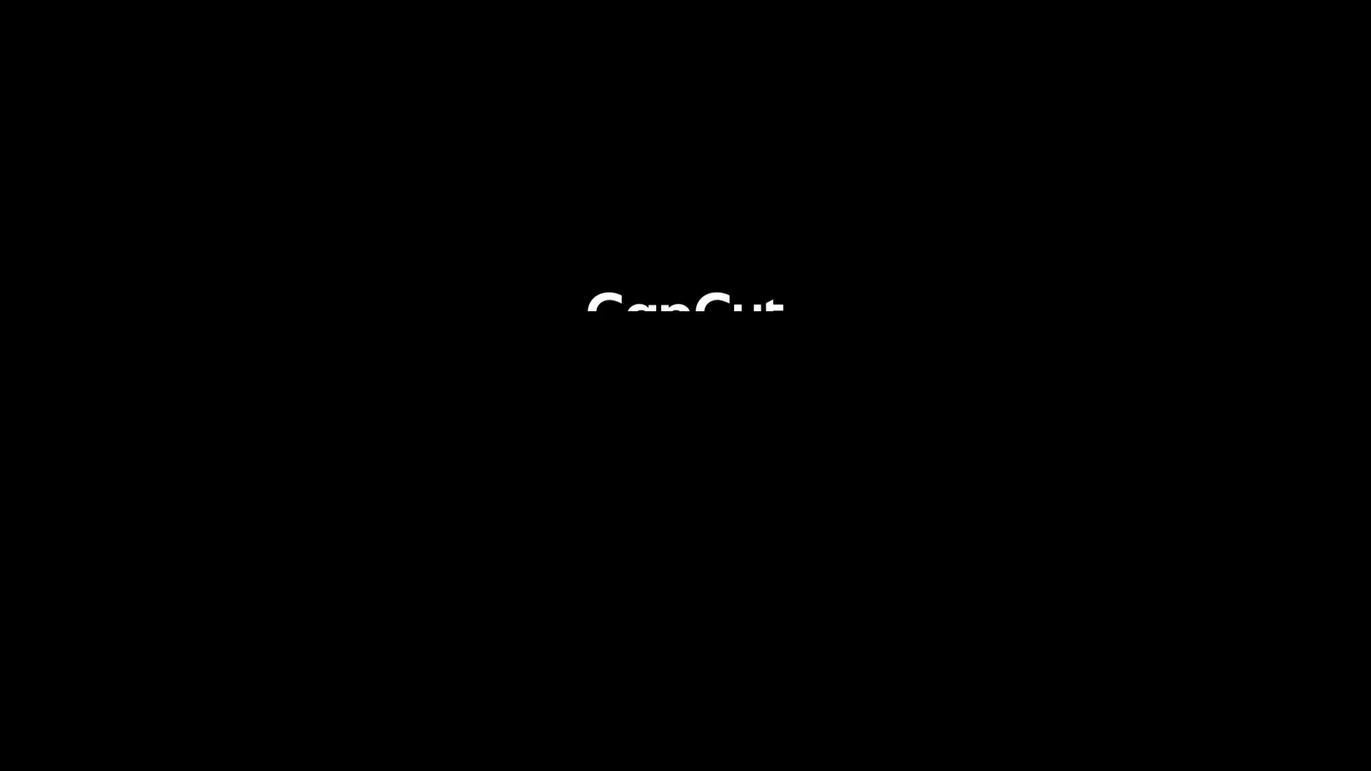